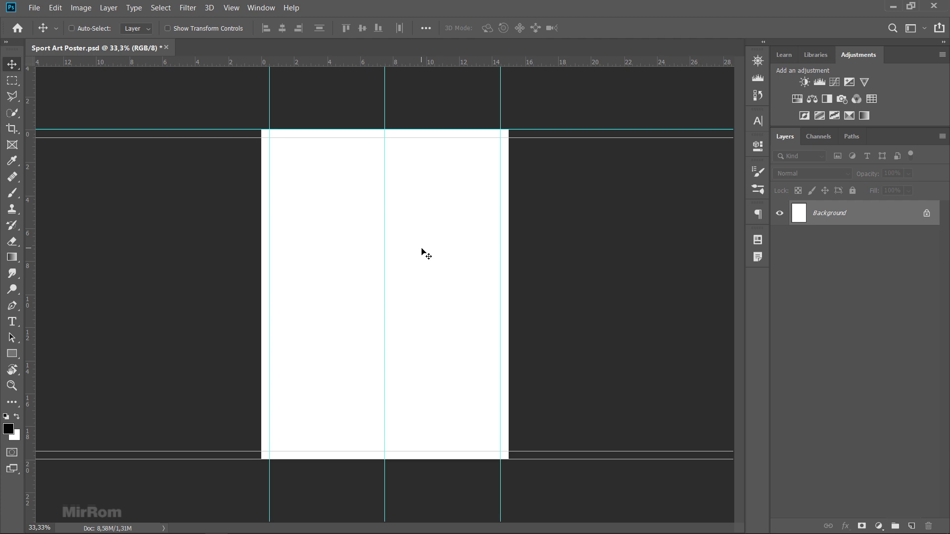
Open the pitcher photo and drop it onto the Sport Art Poster canvas as a new layer
click(34, 7)
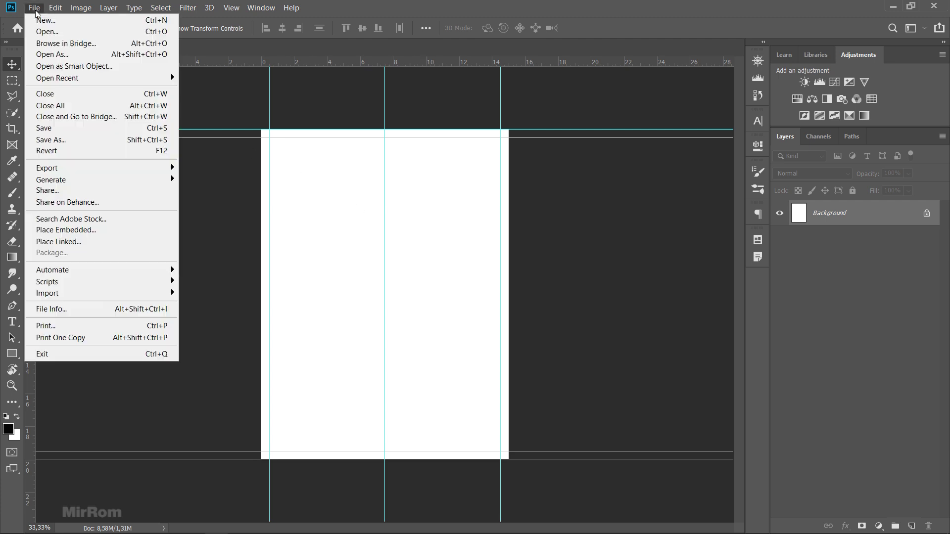
click(103, 31)
double_click(220, 120)
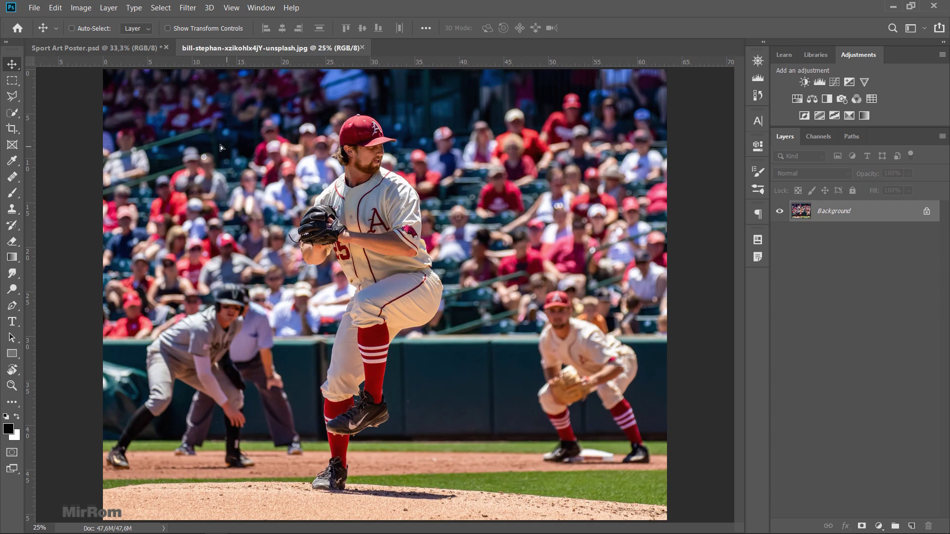
drag(221, 144, 324, 215)
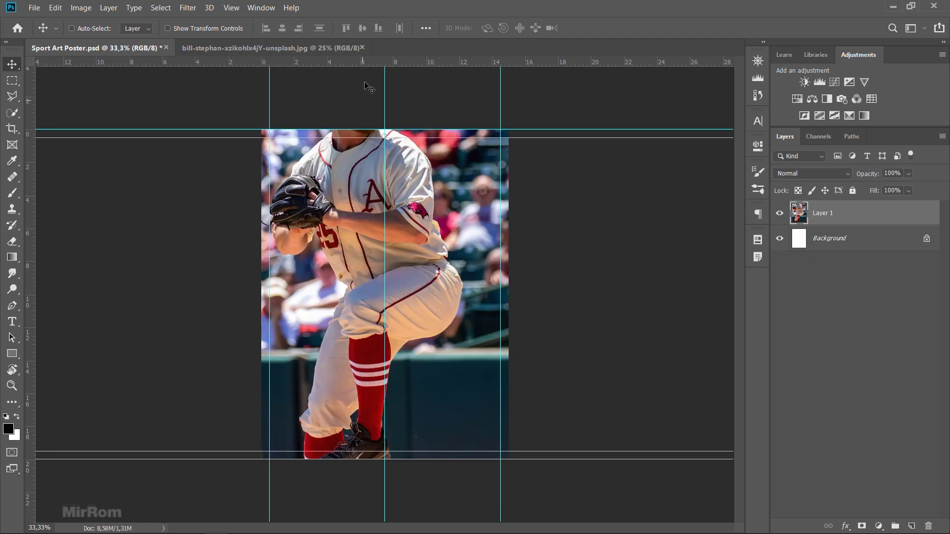
Close the separate photo tab and convert the pitcher layer to a smart object
click(362, 47)
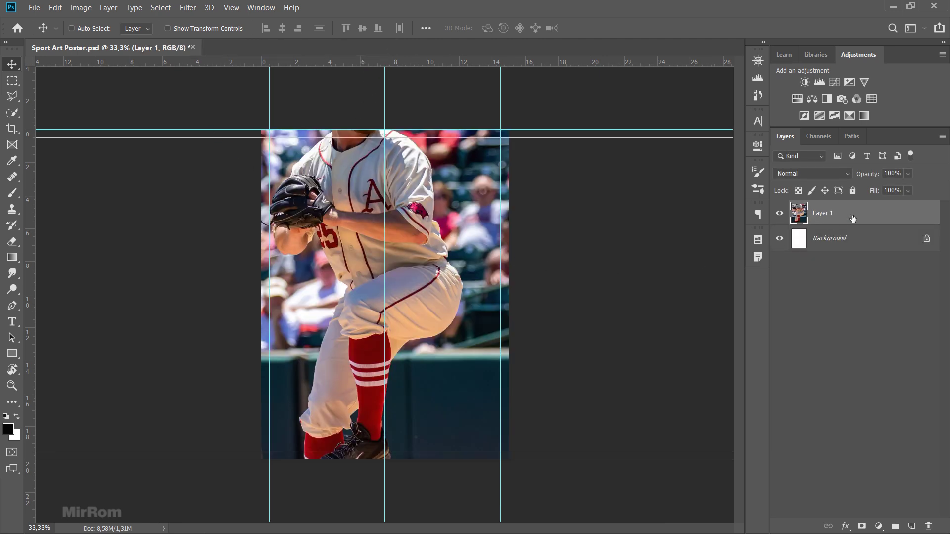
click(942, 137)
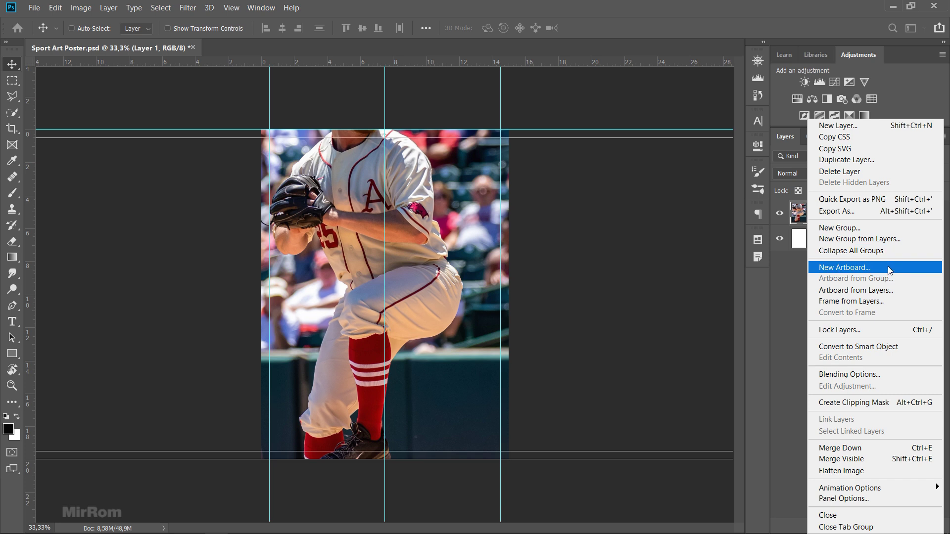
click(909, 349)
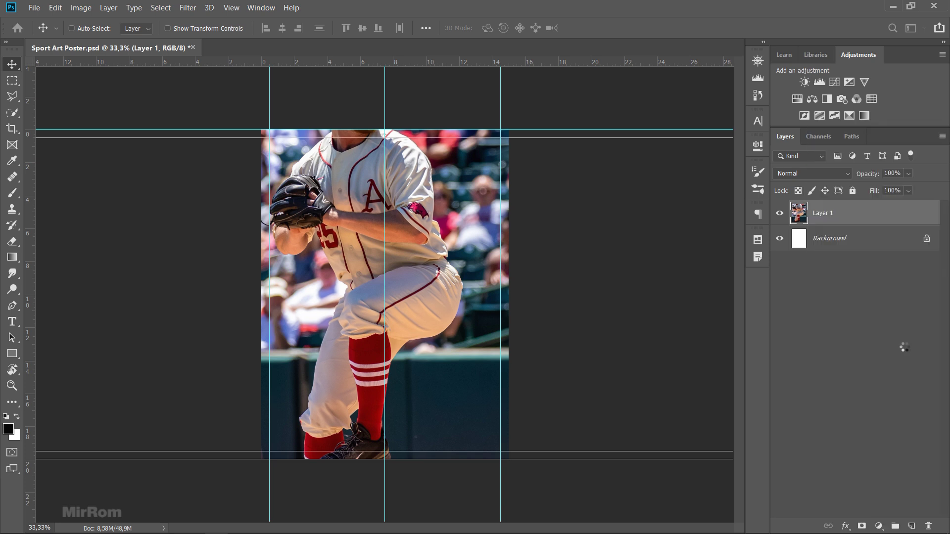
Scale the pitcher layer to about 47% so it fits the poster width within the guides
key(ctrl+minus)
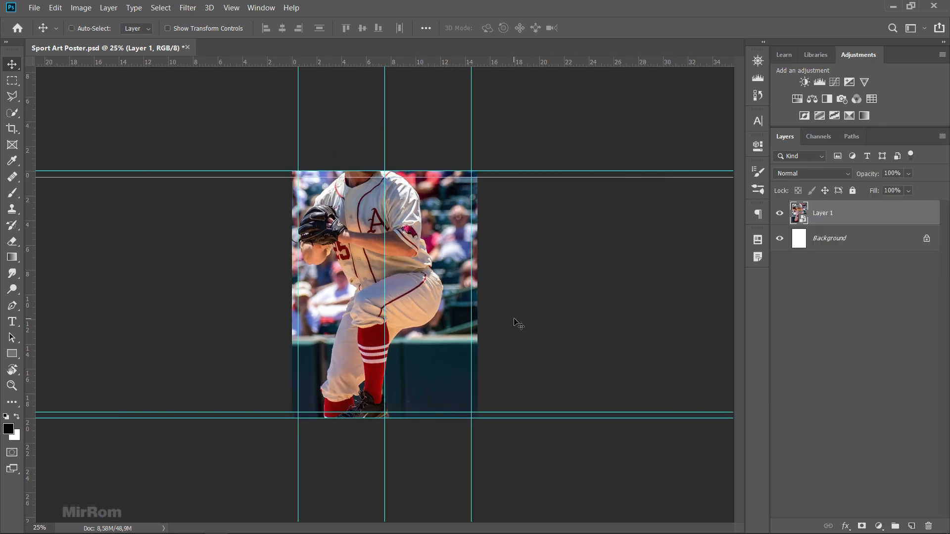
key(ctrl+t)
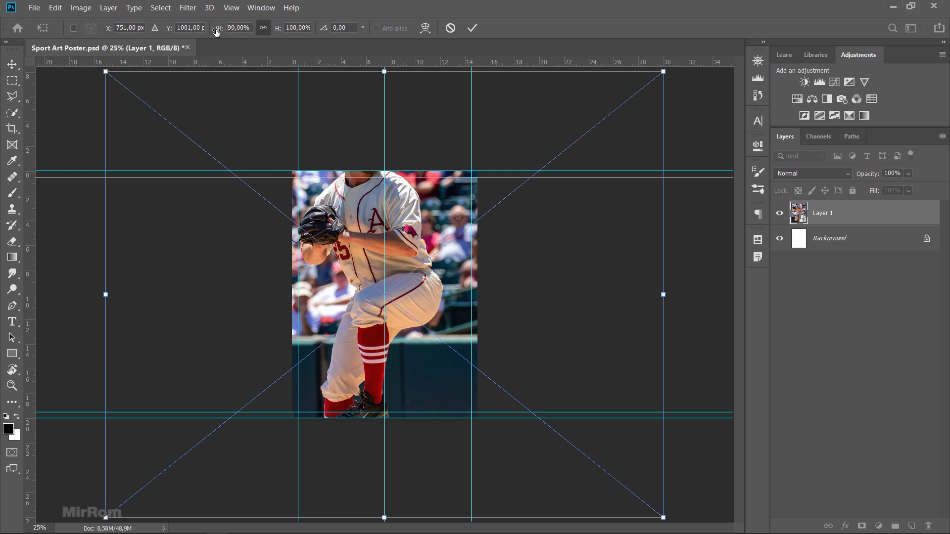
drag(219, 28, 191, 39)
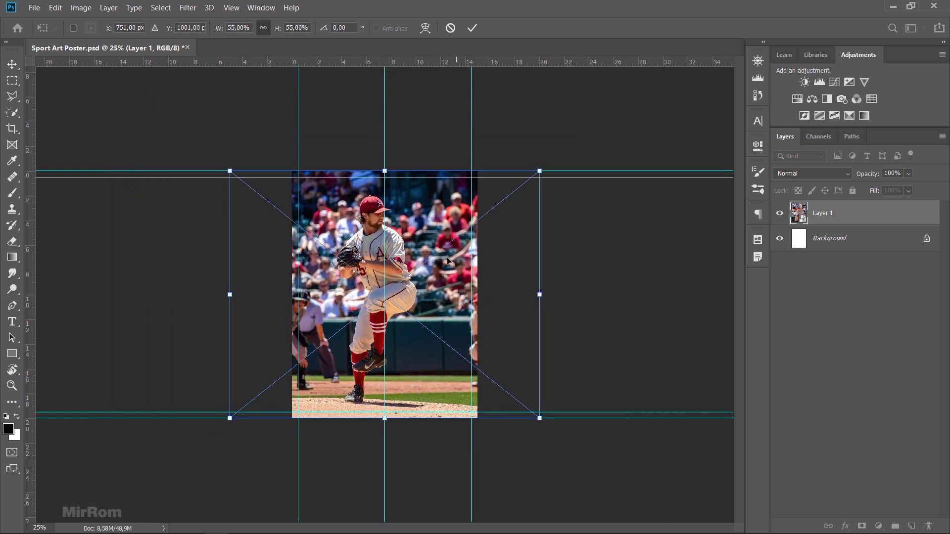
drag(422, 241, 431, 240)
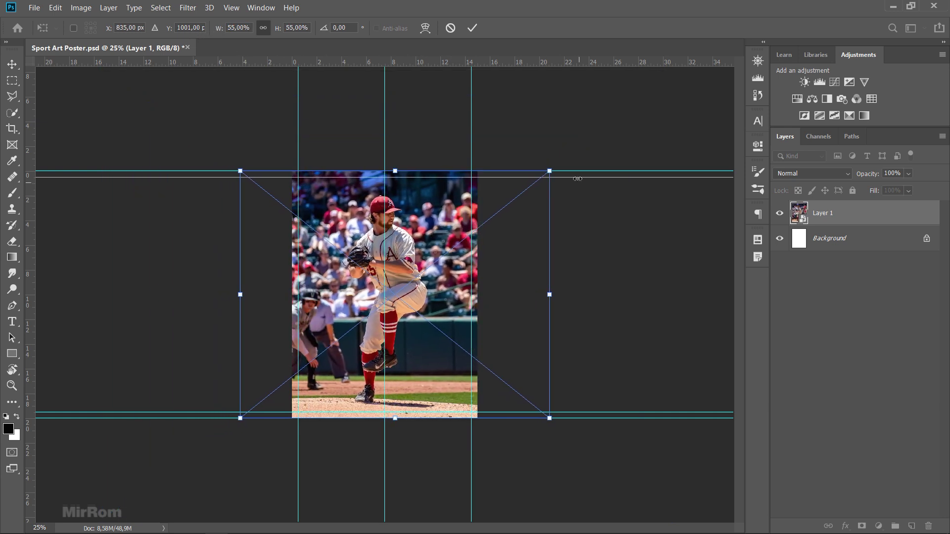
drag(549, 171, 532, 182)
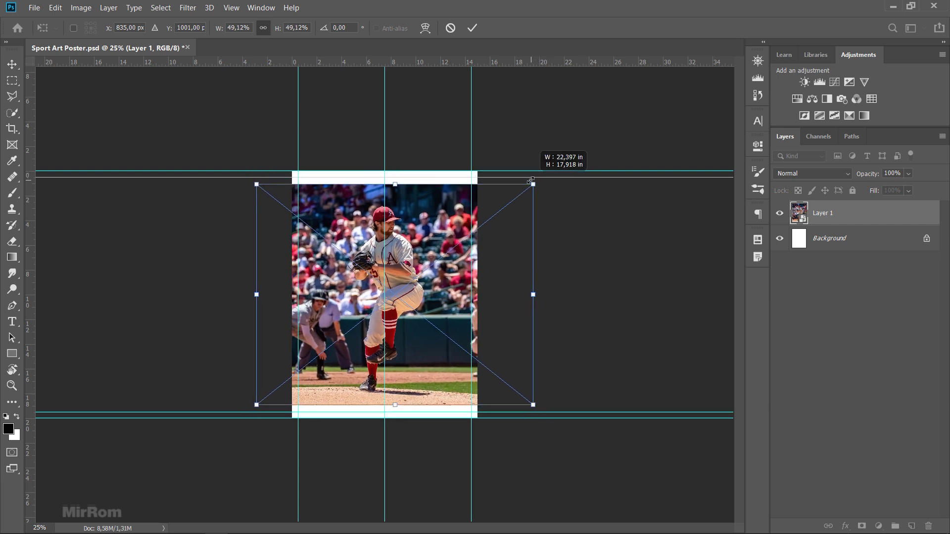
drag(417, 243, 414, 243)
drag(531, 405, 526, 405)
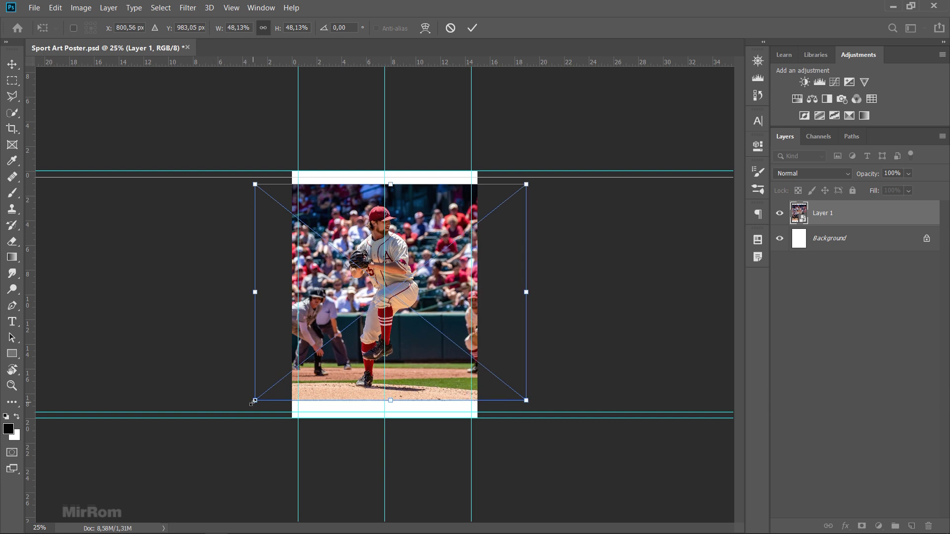
drag(255, 405, 250, 404)
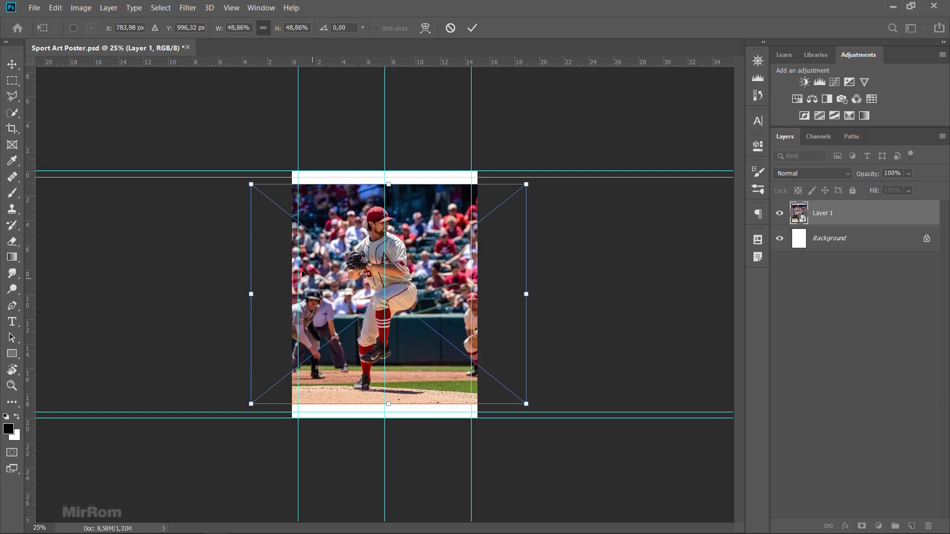
drag(251, 184, 261, 193)
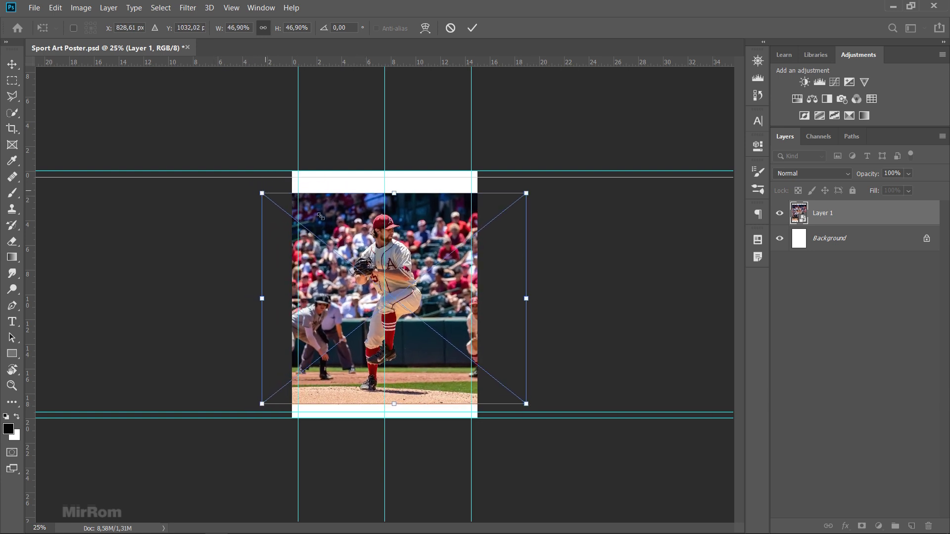
drag(528, 405, 529, 400)
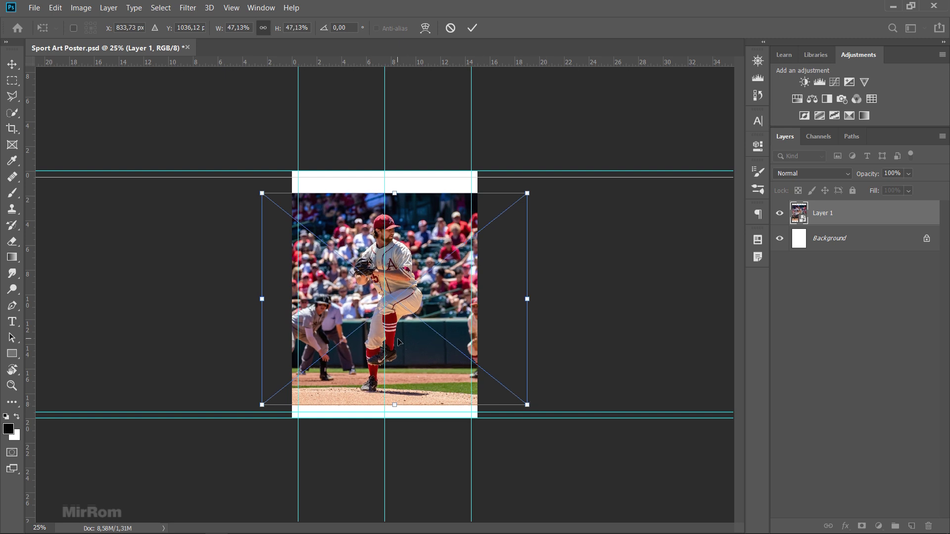
drag(401, 344, 400, 339)
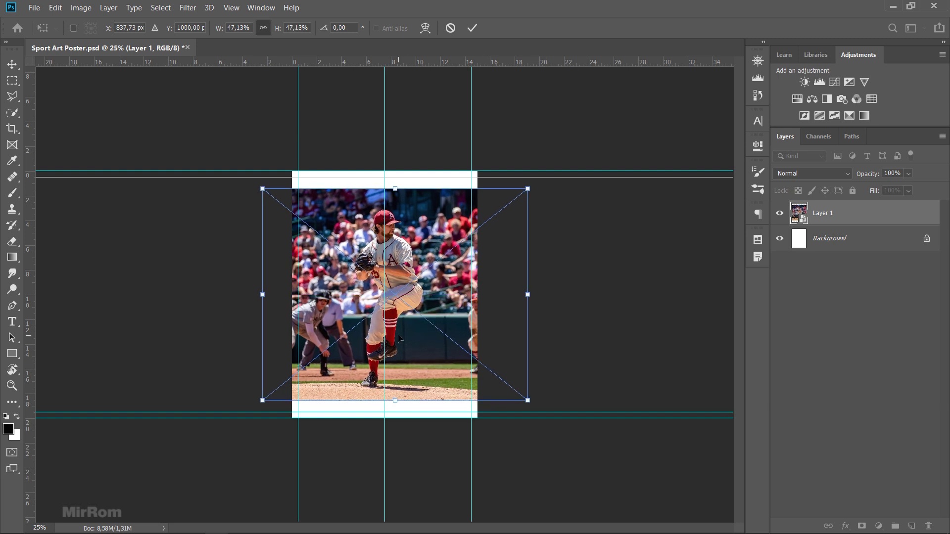
key(Return)
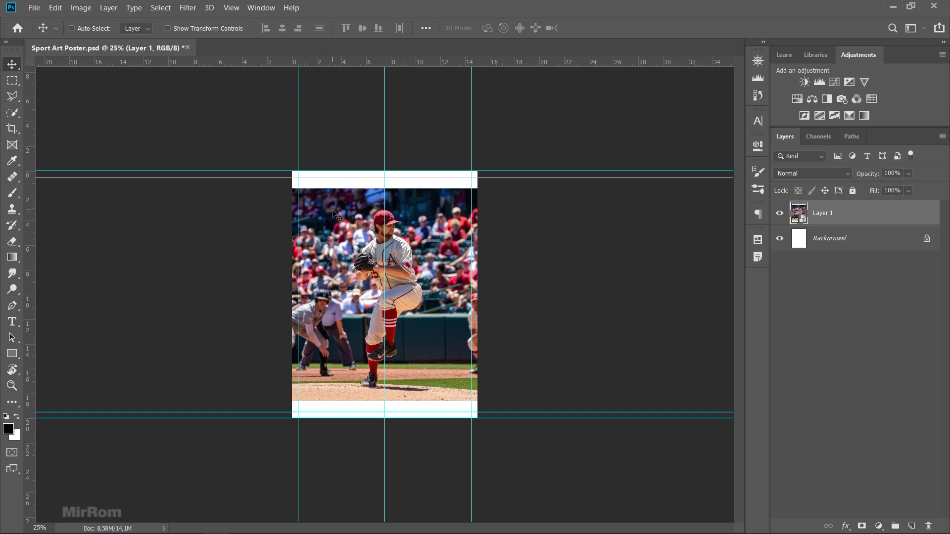
key(ctrl+t)
Enlarge the pitcher slightly to fill the page and commit the transform
drag(230, 28, 234, 28)
key(Return)
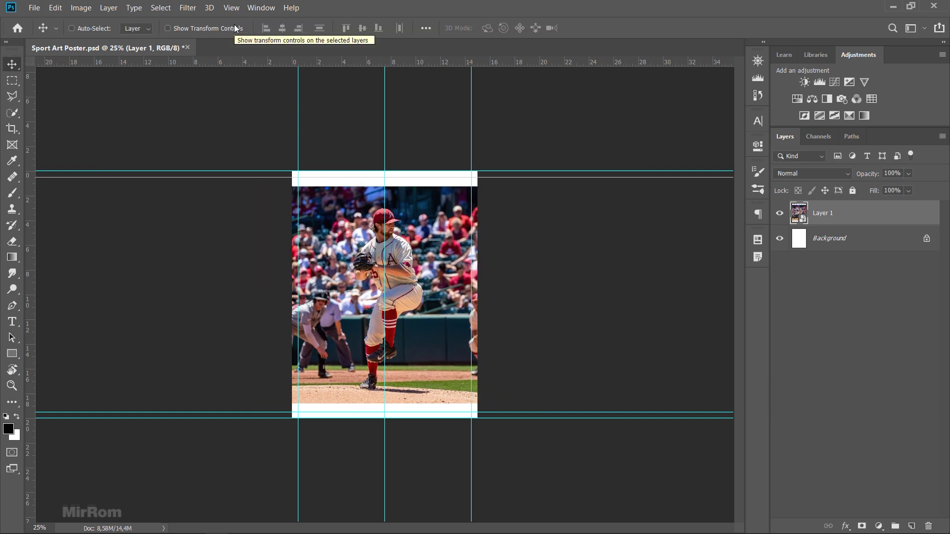
key(ctrl+plus)
key(ctrl+plus)
key(ctrl+minus)
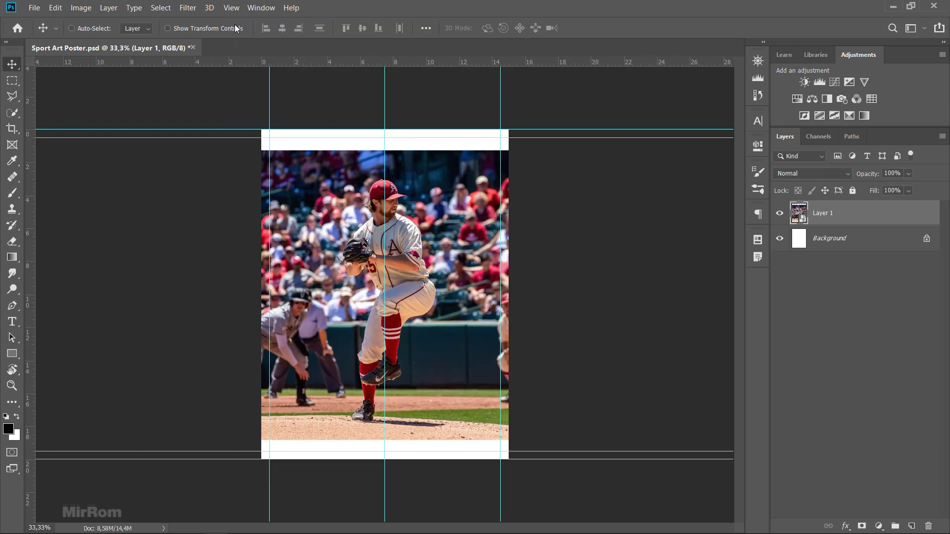
Duplicate the pitcher layer and rasterize Layer 1 copy, zooming in on the pitcher
key(ctrl+j)
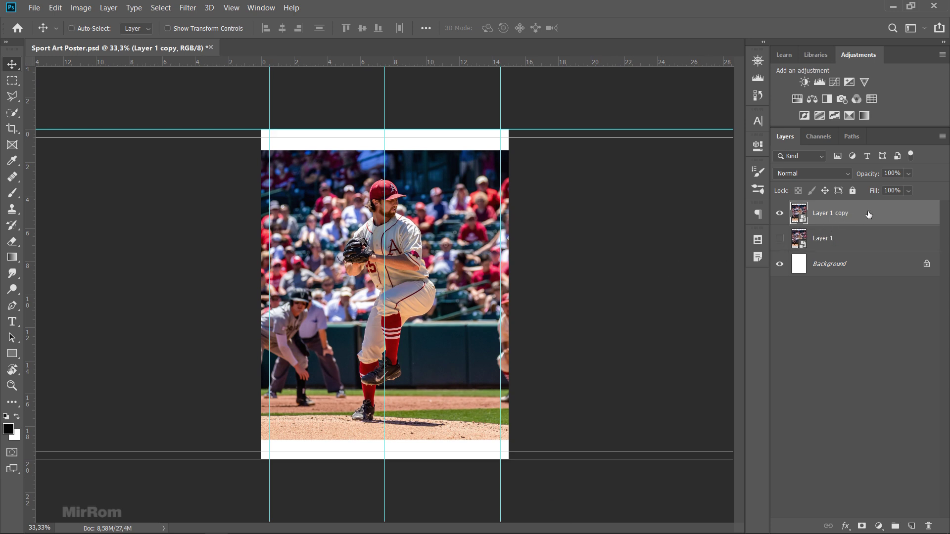
right_click(903, 219)
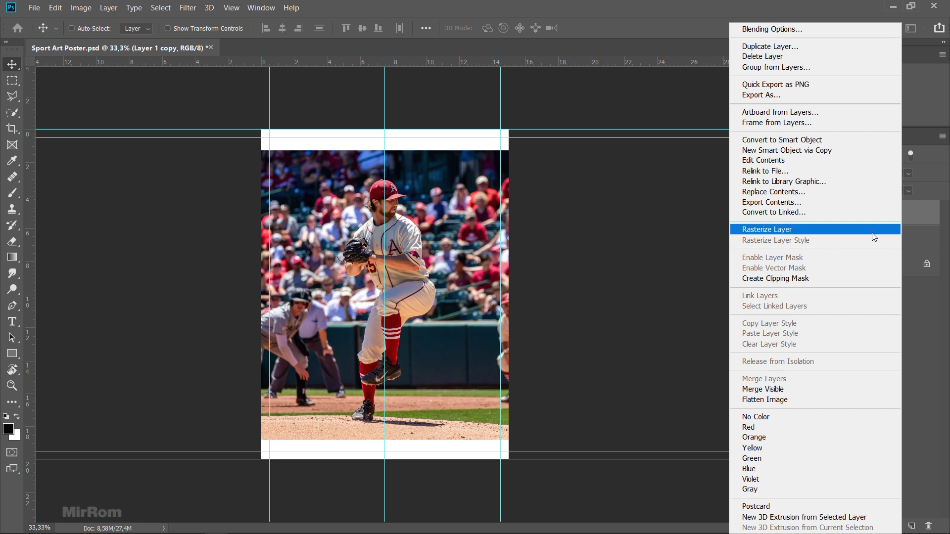
click(874, 237)
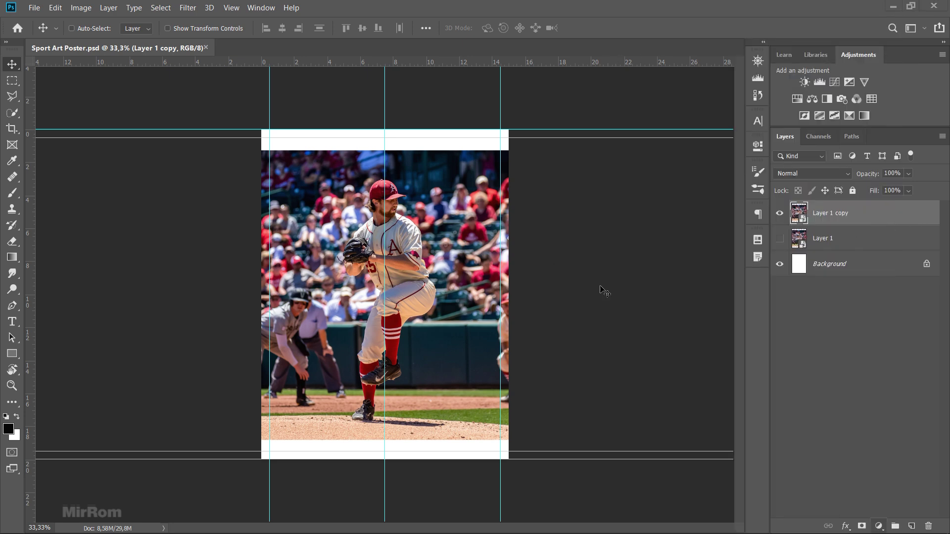
ctrl+click(391, 253)
Zoom in on the pitcher and set up the standard Pen tool in Path mode
ctrl+click(381, 154)
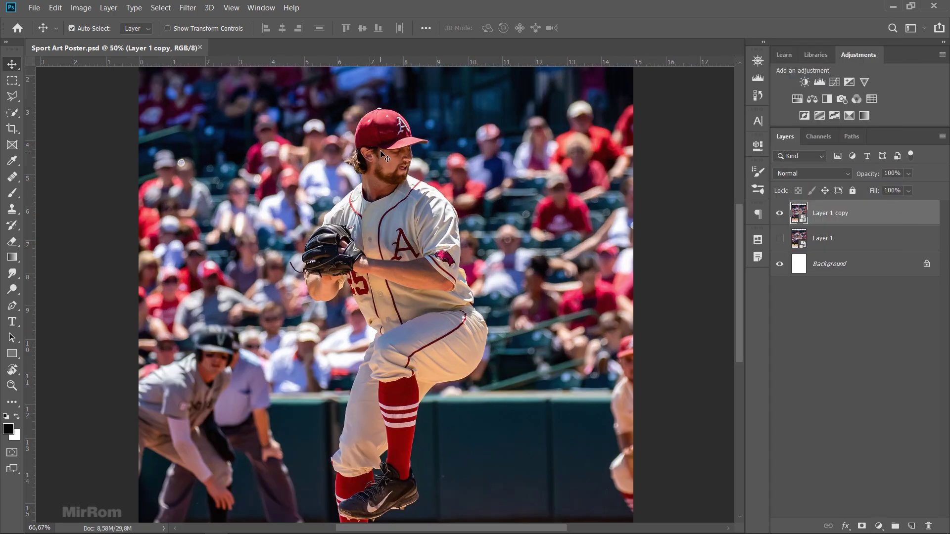
ctrl+click(411, 157)
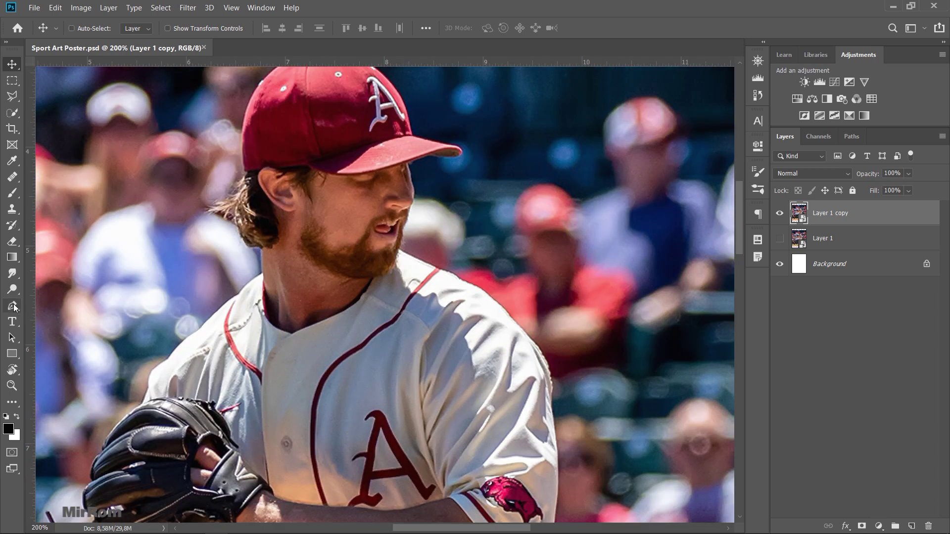
click(13, 307)
right_click(14, 310)
click(54, 304)
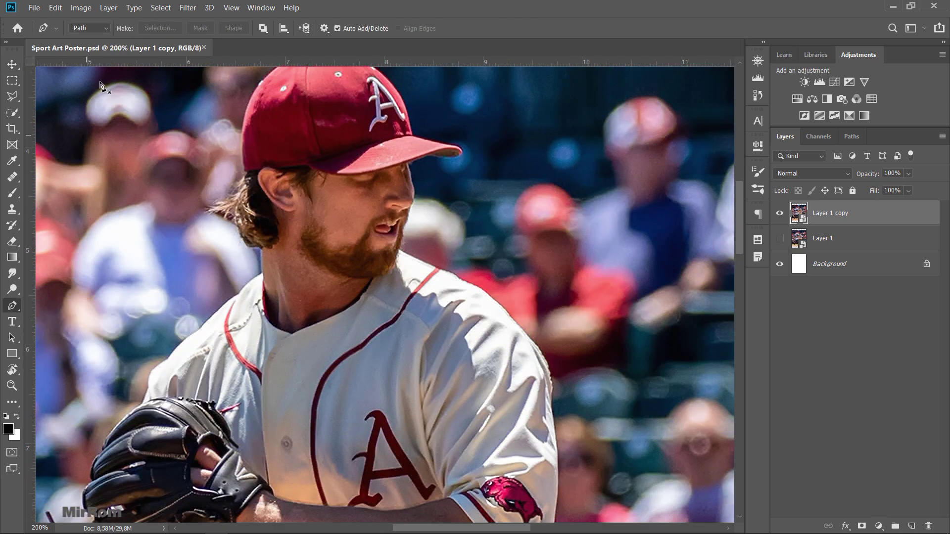
click(99, 28)
alt+scroll(501, 295, up, 1)
scroll(381, 233, down, 1)
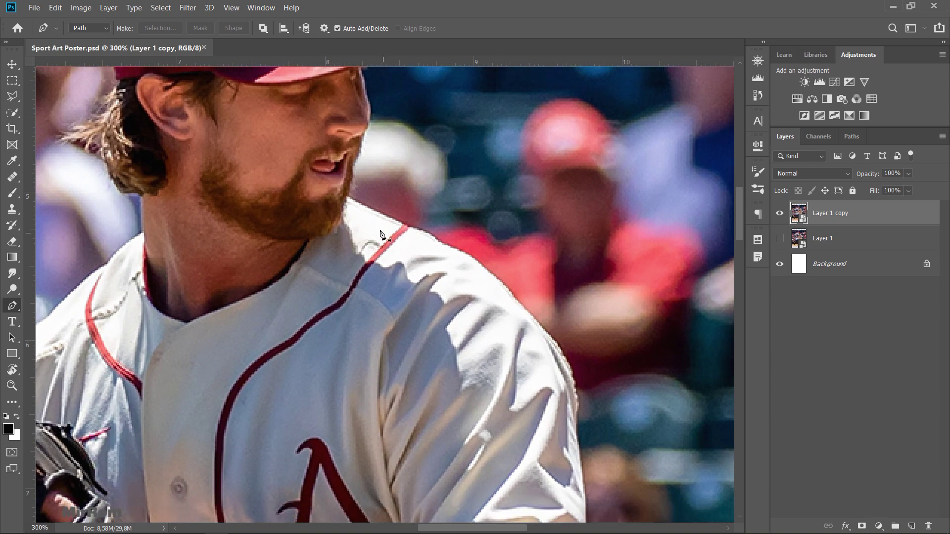
Trace the path from the chin across the shoulder and down the sleeve edge
click(347, 196)
alt+scroll(410, 230, up, 1)
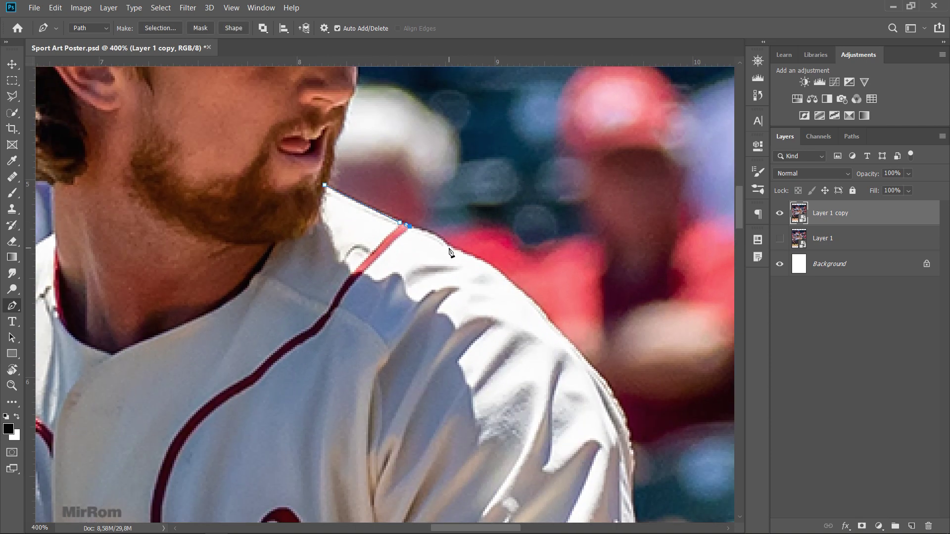
drag(447, 246, 447, 254)
click(484, 263)
scroll(495, 272, down, 3)
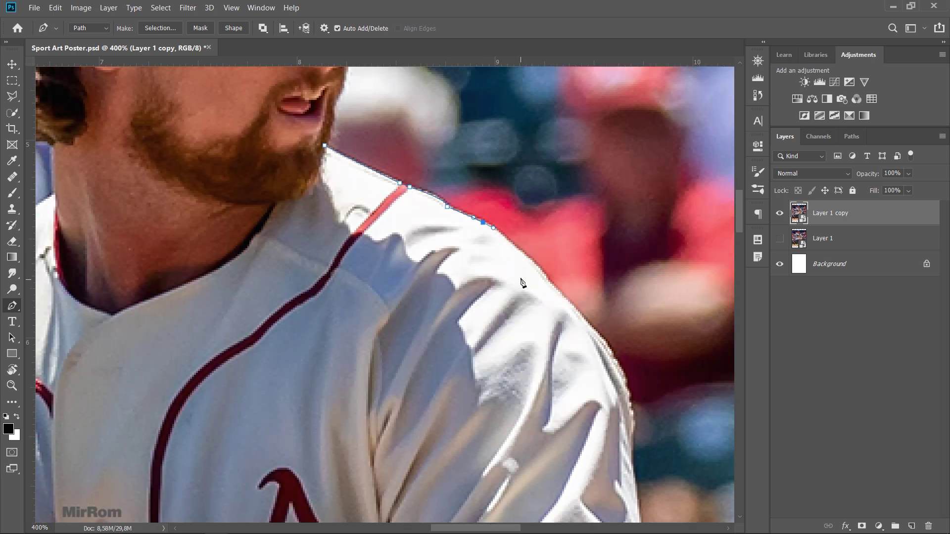
drag(546, 236, 556, 251)
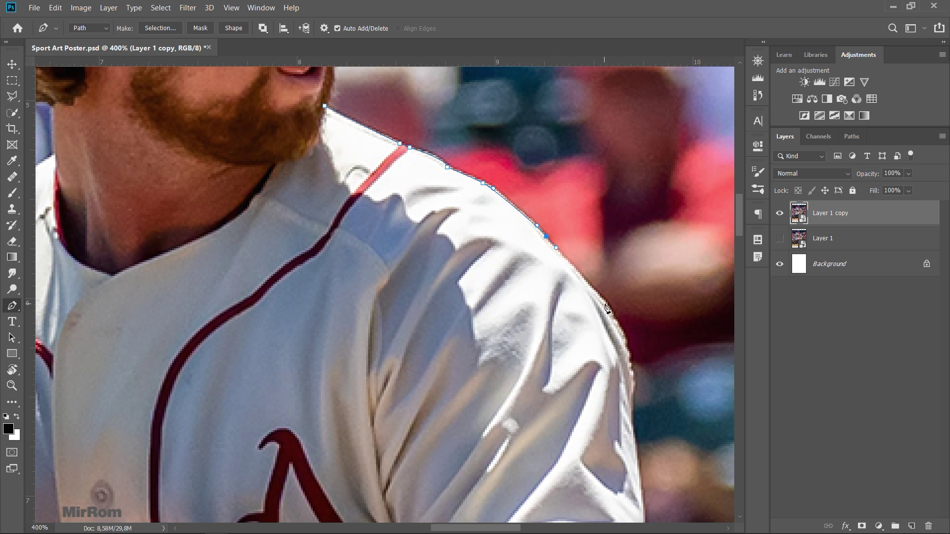
drag(606, 303, 609, 310)
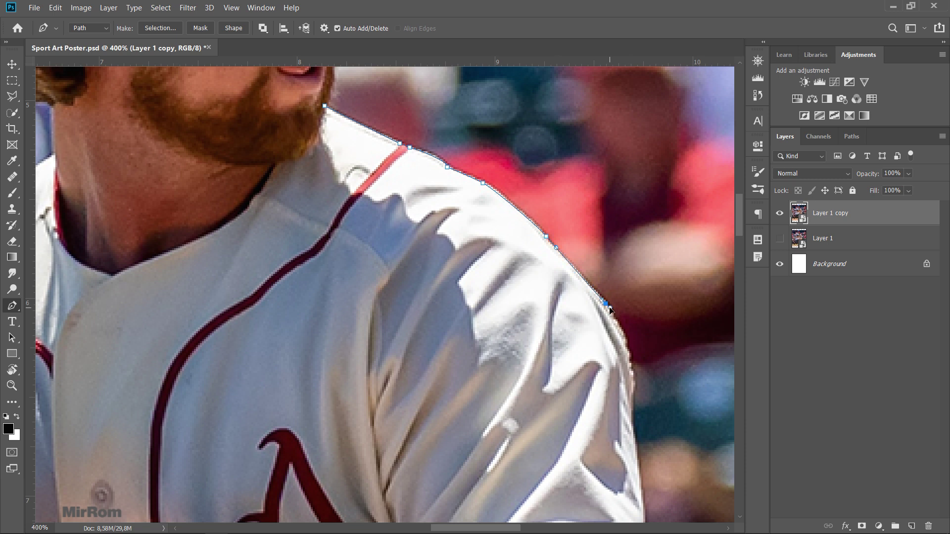
click(630, 363)
scroll(630, 363, down, 5)
click(631, 251)
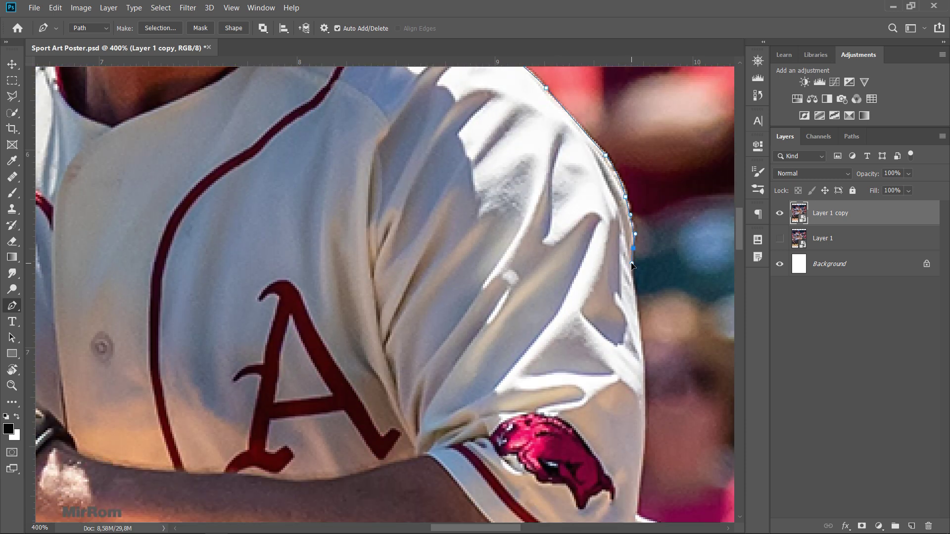
scroll(638, 297, down, 1)
click(641, 301)
click(645, 345)
scroll(644, 344, down, 2)
scroll(639, 341, down, 2)
drag(636, 334, 626, 362)
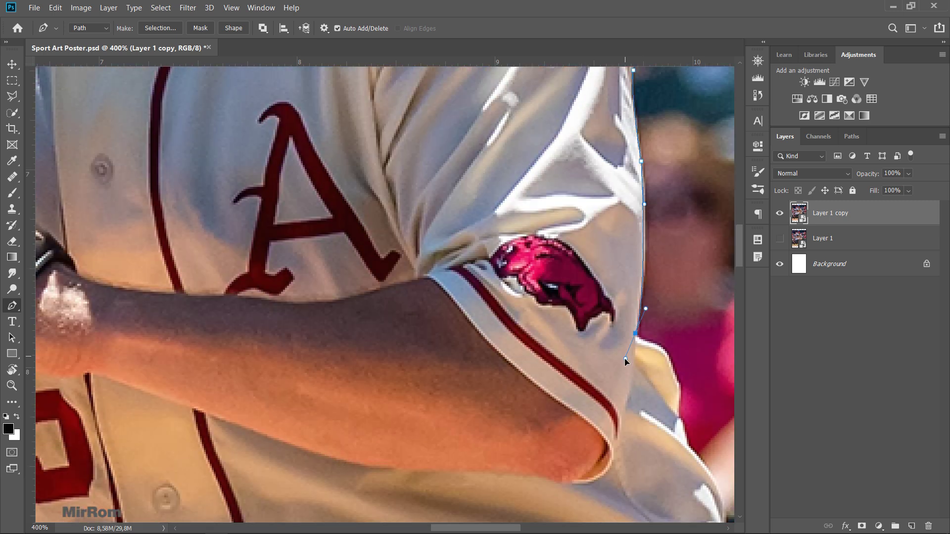
click(649, 342)
click(671, 363)
click(679, 389)
scroll(678, 391, down, 3)
Continue the path down the jersey edge and fold and along the trousers, then fit the view
click(680, 315)
click(689, 347)
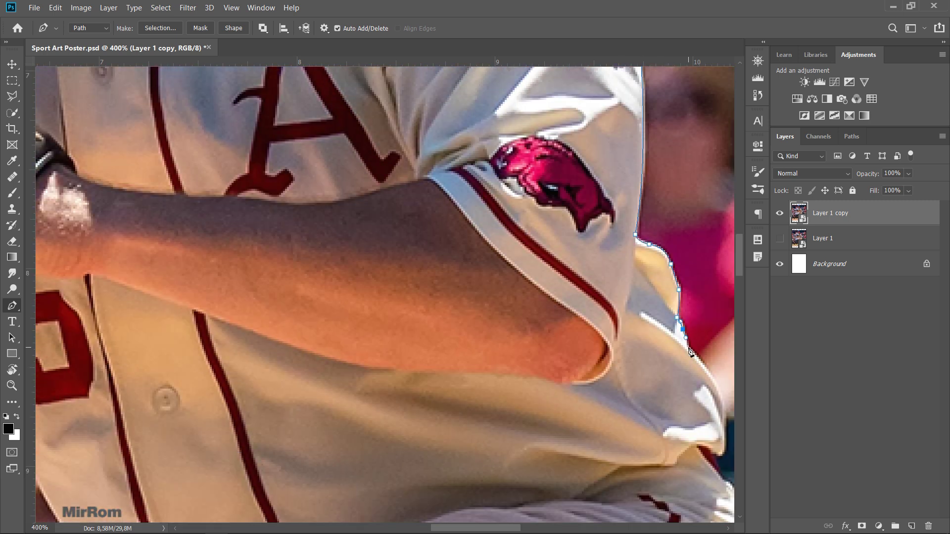
scroll(689, 347, down, 3)
click(725, 294)
click(725, 327)
click(725, 343)
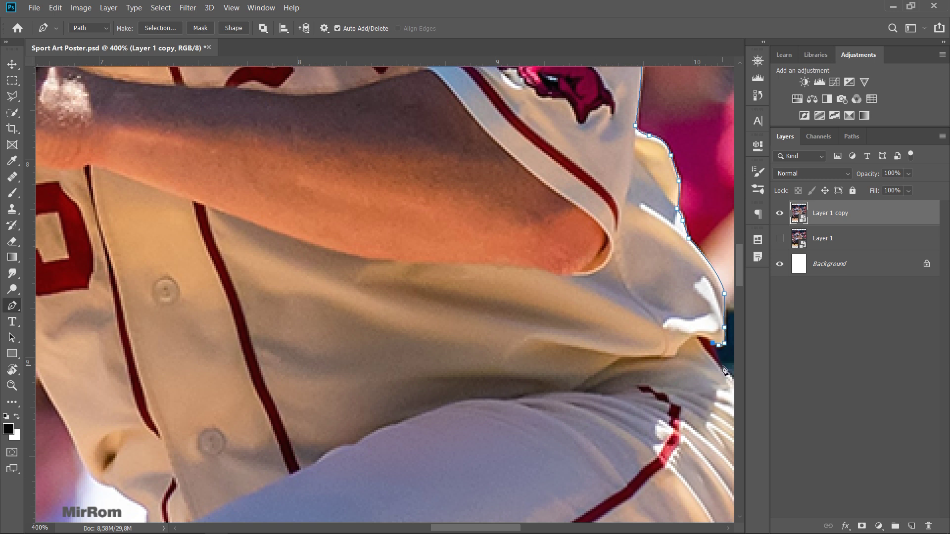
scroll(725, 348, right, 4)
click(566, 368)
click(578, 378)
scroll(625, 297, down, 3)
click(623, 298)
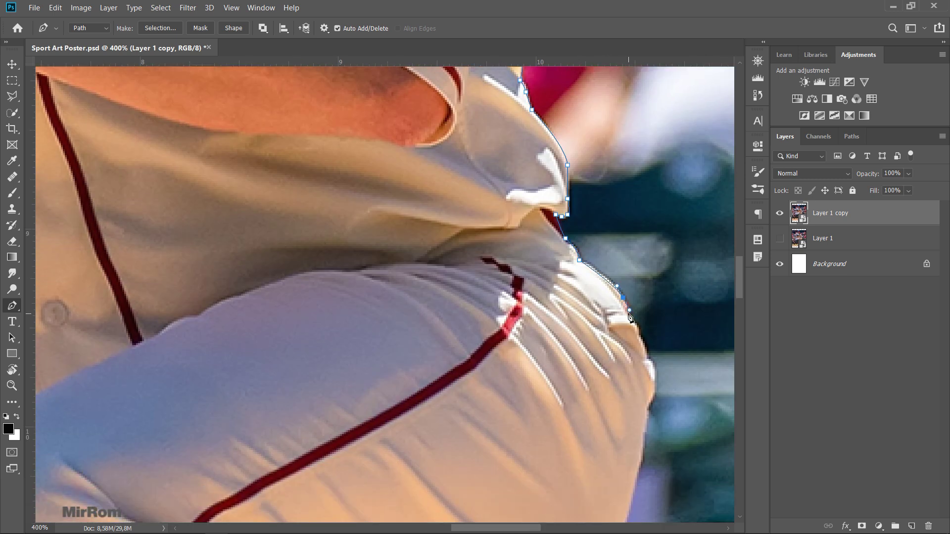
click(630, 314)
click(641, 334)
scroll(647, 354, down, 3)
click(649, 284)
scroll(649, 292, down, 2)
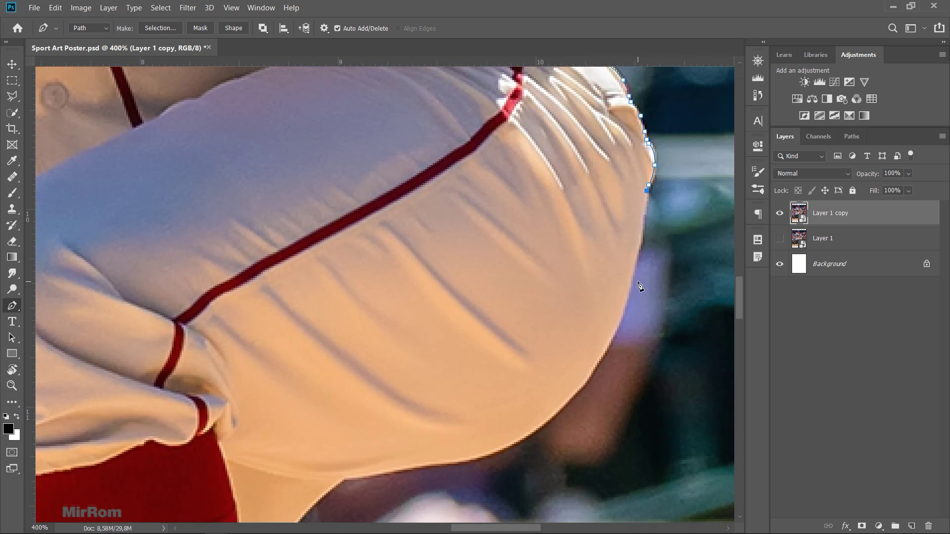
key(ctrl+0)
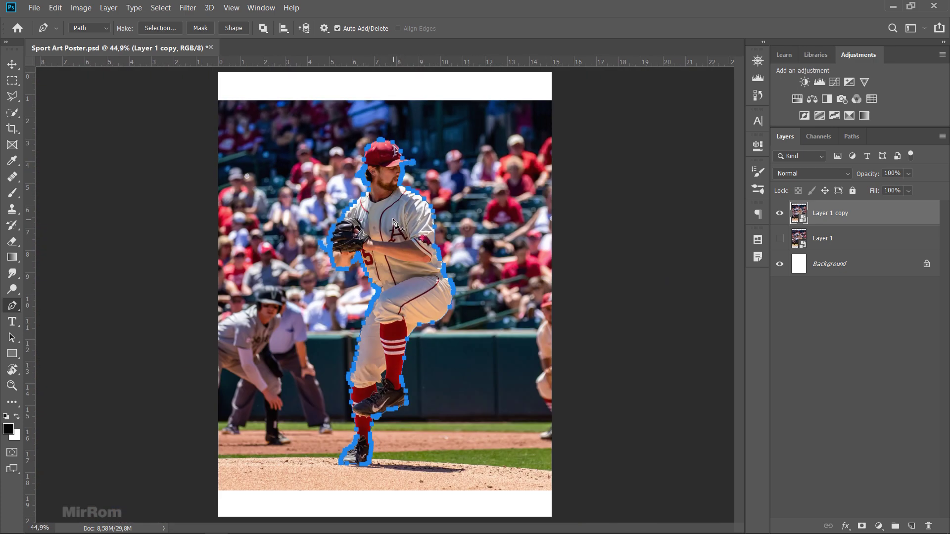
Turn the pitcher path into a selection and add a layer mask to Layer 1 copy
right_click(394, 223)
click(493, 254)
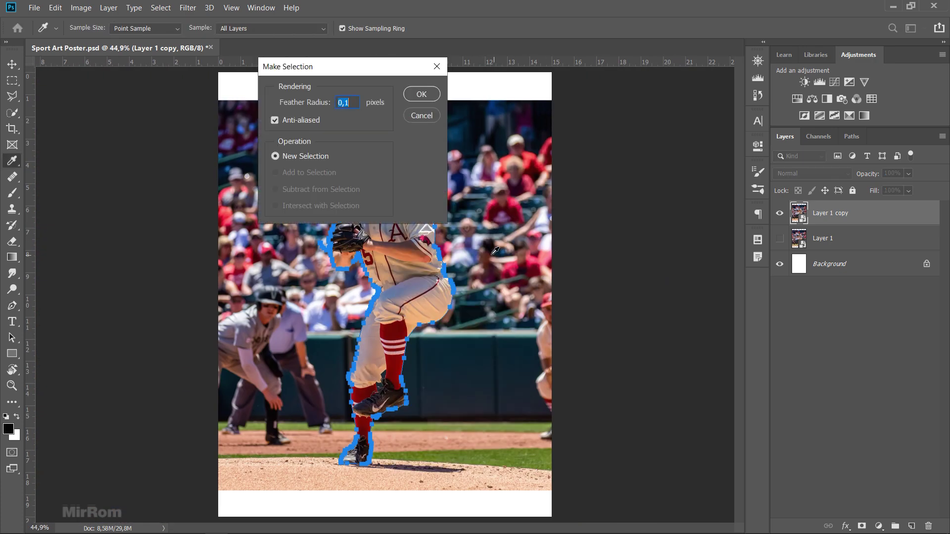
click(422, 94)
click(862, 526)
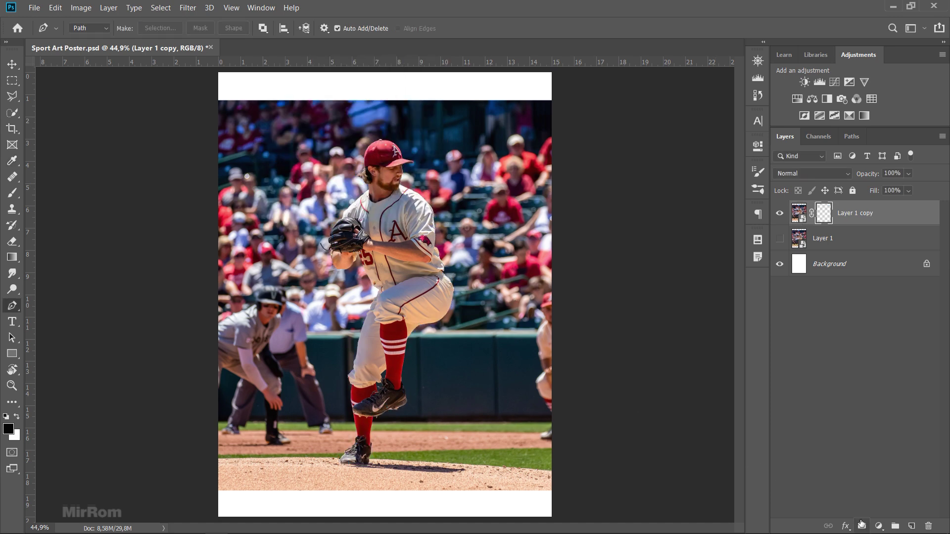
scroll(394, 429, up, 2)
scroll(391, 401, up, 2)
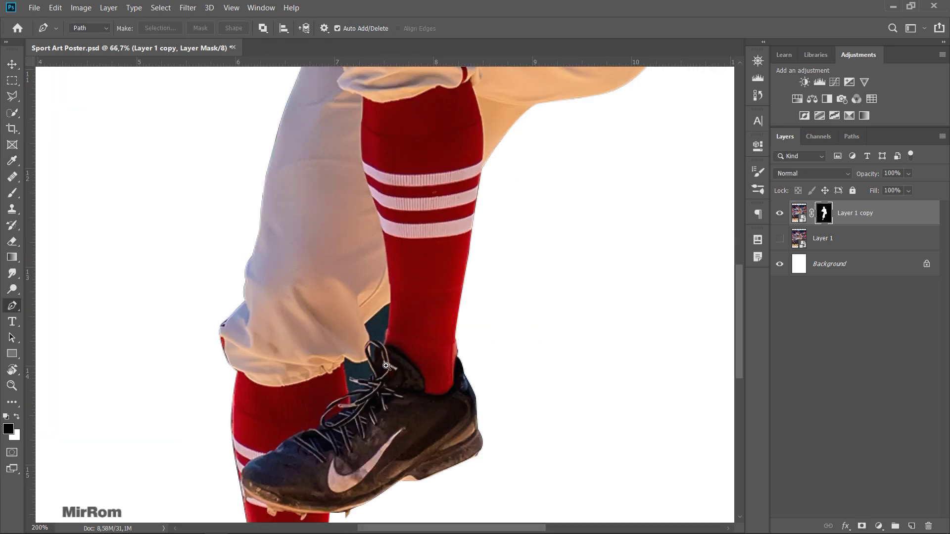
scroll(390, 382, up, 1)
scroll(388, 369, up, 1)
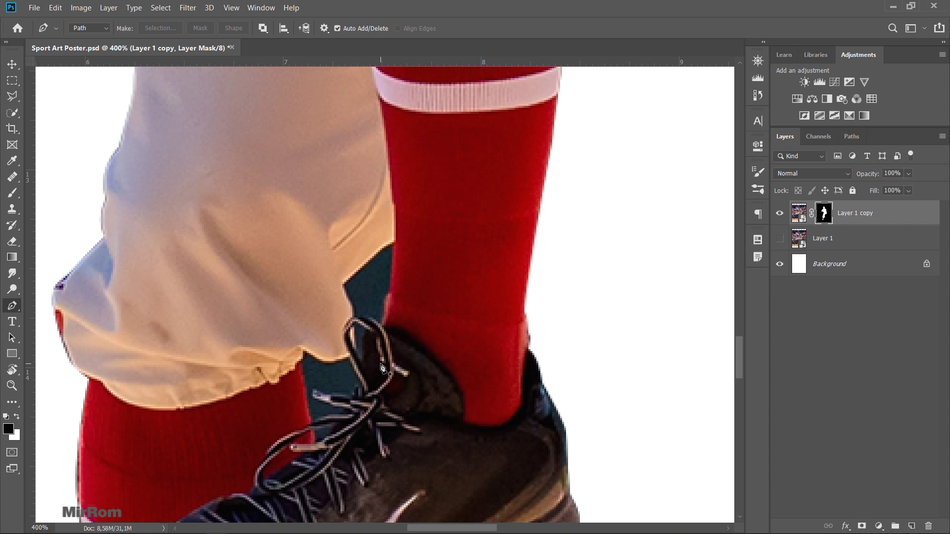
scroll(382, 368, up, 1)
scroll(372, 296, up, 1)
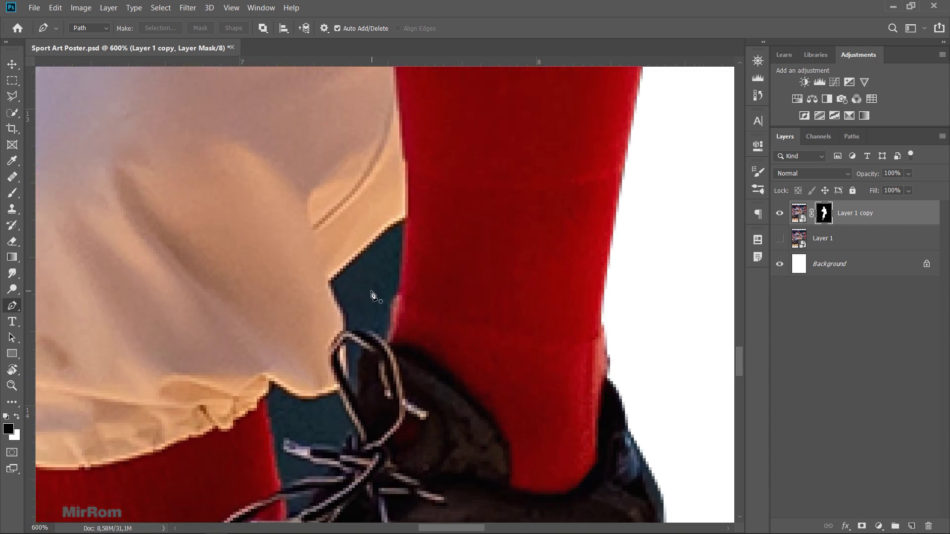
Mask out the background gap beside the sock using a Pen path turned into a selection
scroll(404, 275, up, 1)
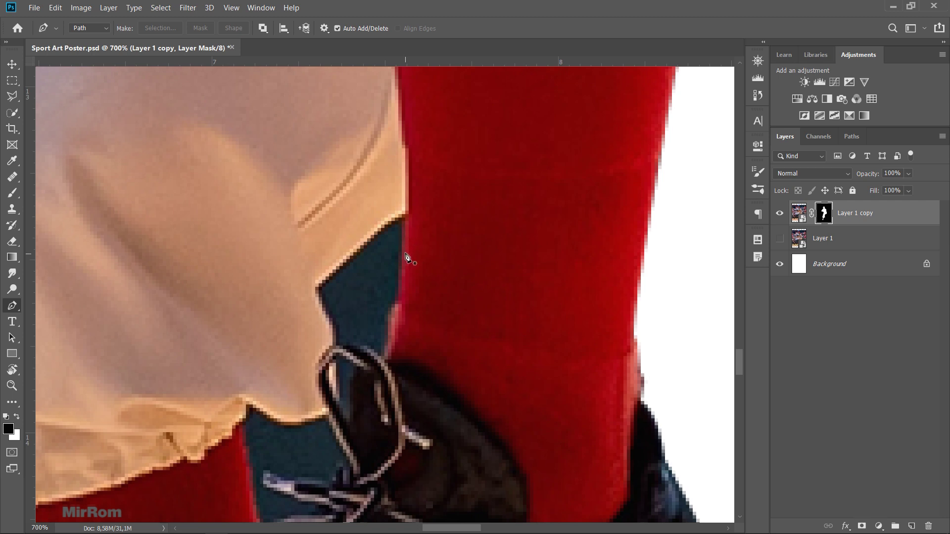
click(401, 217)
click(399, 300)
click(391, 328)
click(349, 346)
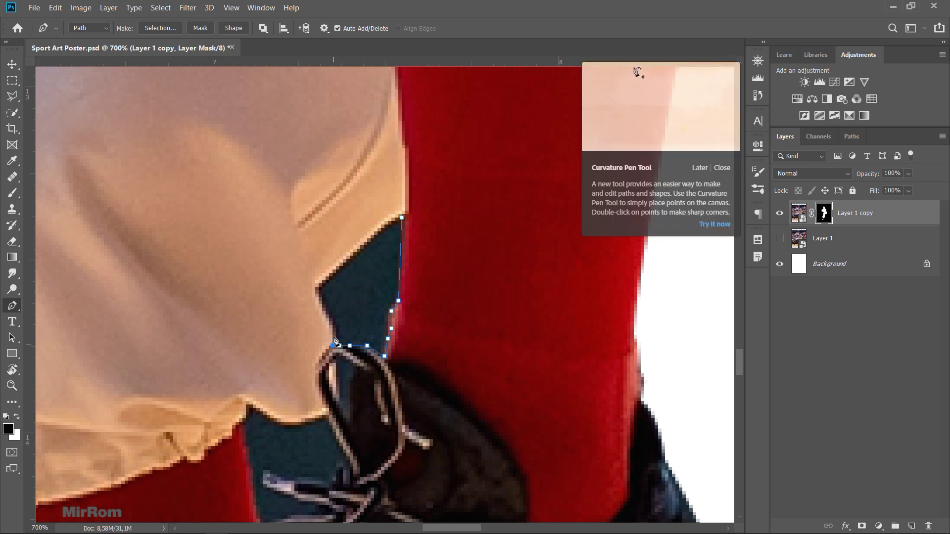
click(332, 325)
click(331, 318)
click(324, 296)
click(322, 285)
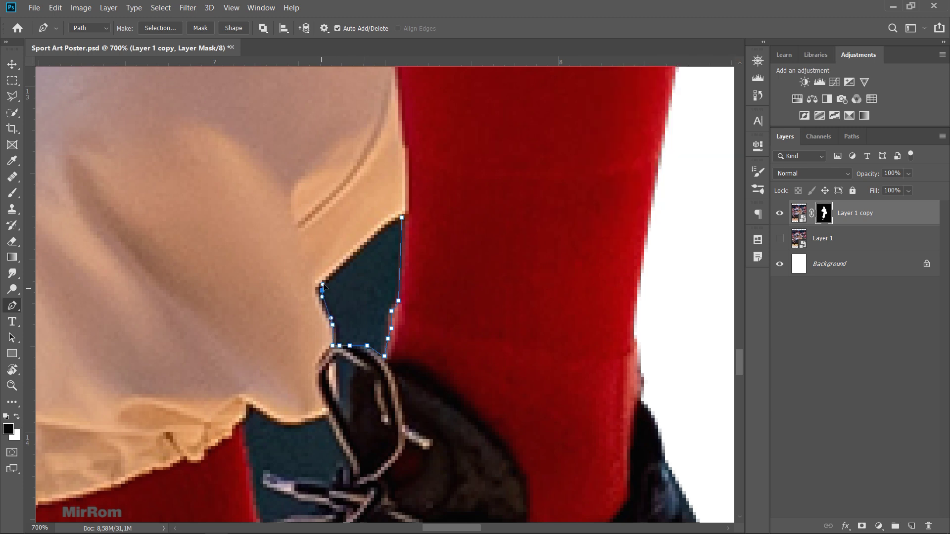
click(401, 218)
right_click(373, 260)
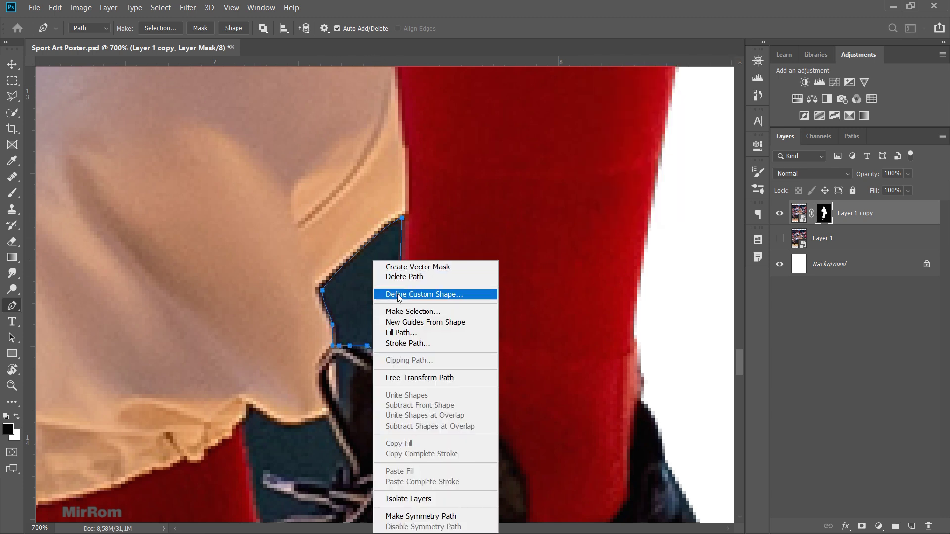
click(398, 312)
click(420, 95)
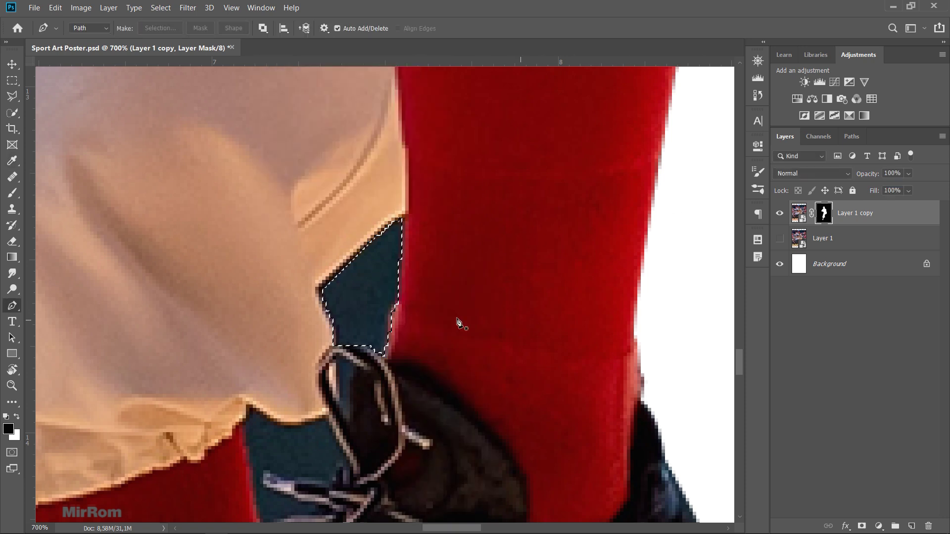
key(alt+BackSpace)
Hide the background patch under the trousers by the laces using the Polygonal Lasso
scroll(213, 361, down, 3)
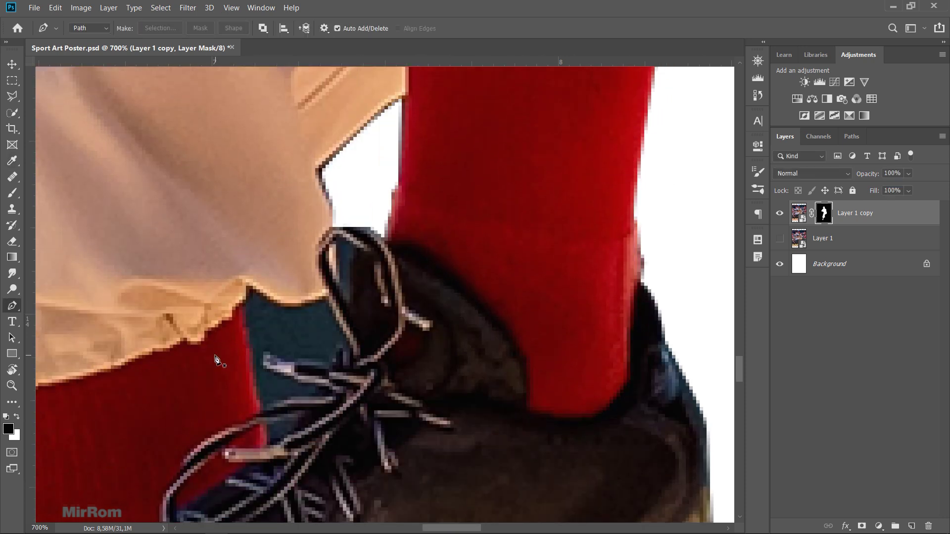
scroll(209, 376, down, 1)
click(15, 95)
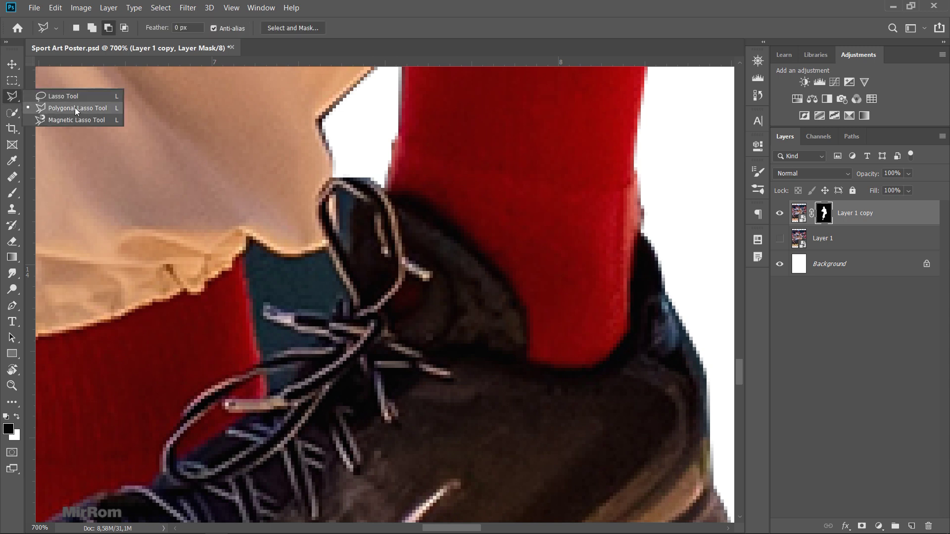
click(101, 107)
click(327, 250)
click(350, 301)
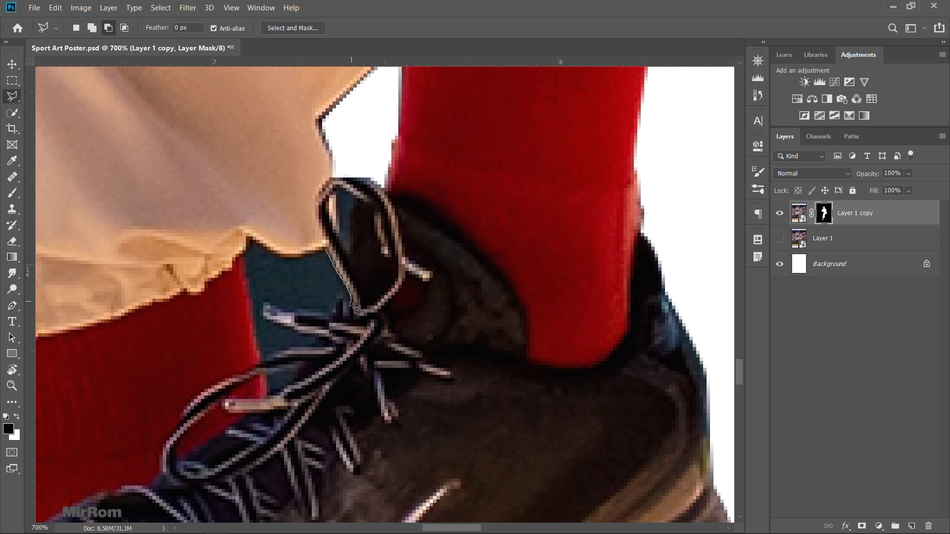
click(266, 317)
click(243, 253)
click(250, 241)
click(270, 255)
click(296, 257)
click(326, 250)
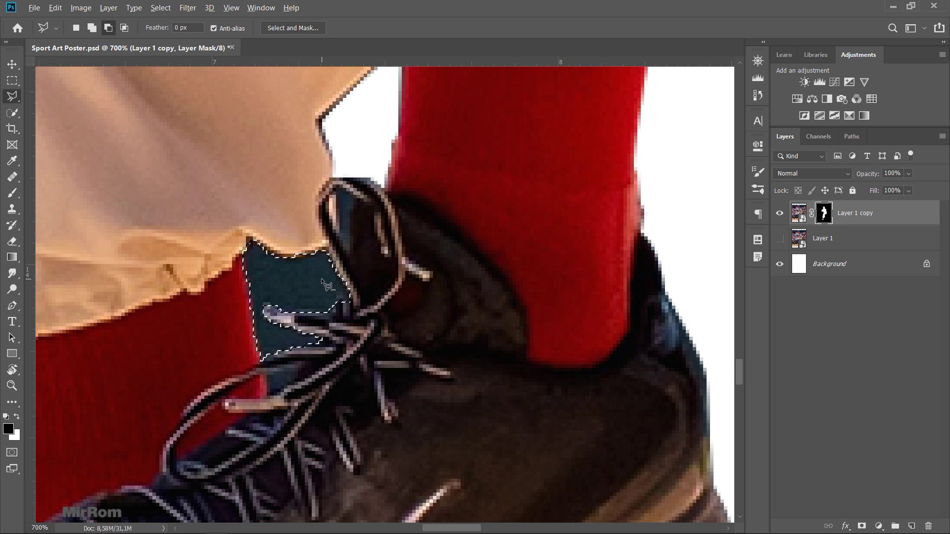
key(alt+BackSpace)
key(ctrl+d)
Hide the small patches below the laces, on the shoe tongue and at the shoe front
click(267, 368)
click(302, 370)
click(267, 391)
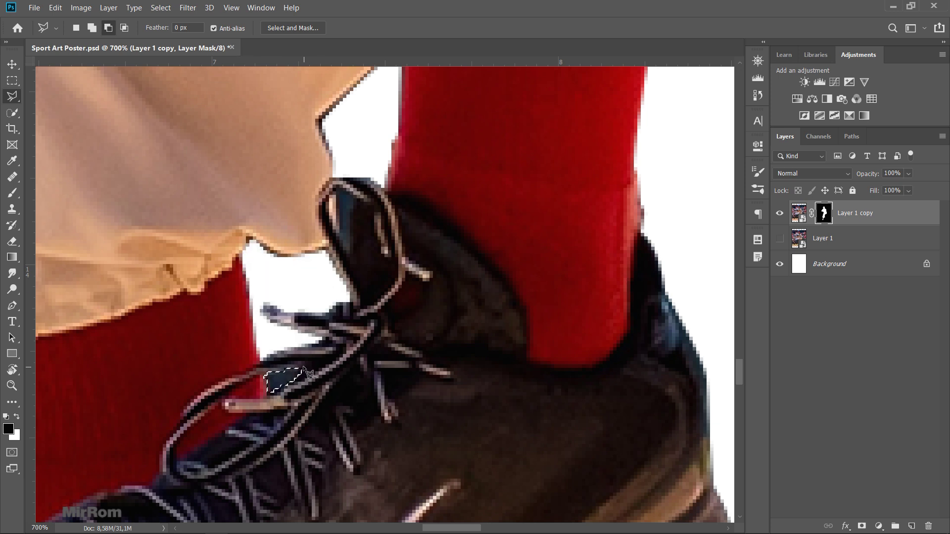
key(alt+BackSpace)
key(ctrl+d)
click(352, 252)
click(353, 194)
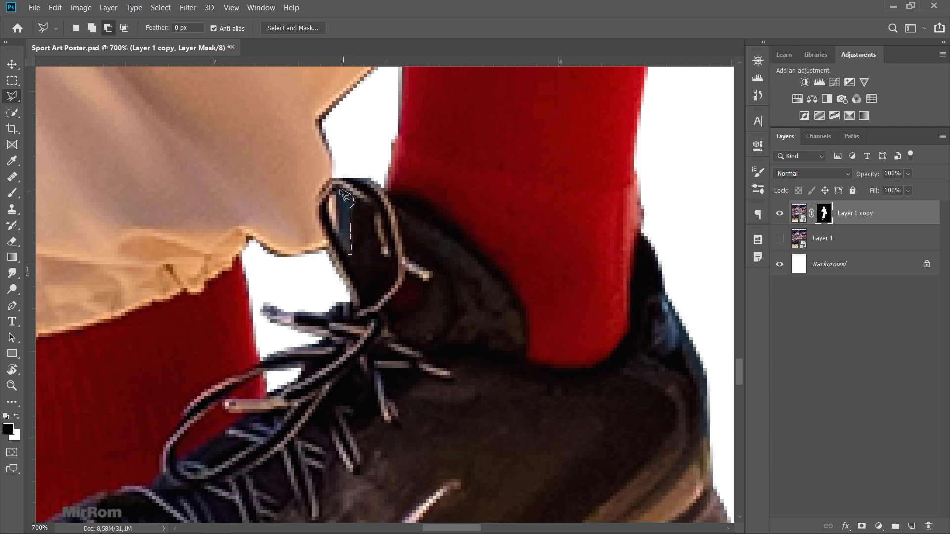
click(338, 240)
click(350, 255)
key(alt+BackSpace)
drag(355, 263, 246, 391)
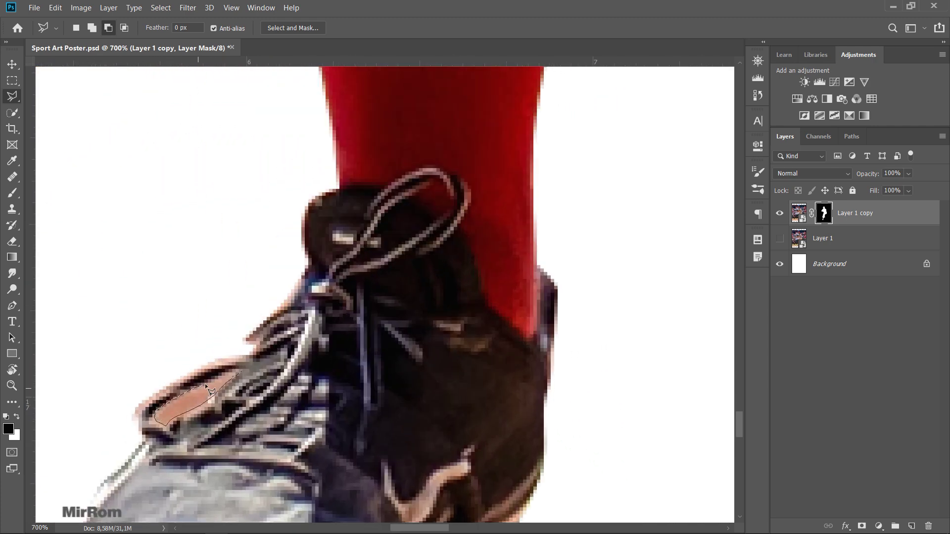
click(240, 370)
key(alt+BackSpace)
key(ctrl+d)
key(ctrl+0)
Open Select and Mask and brush-refine the pitcher's hair, chin and shoulder edges
key(v)
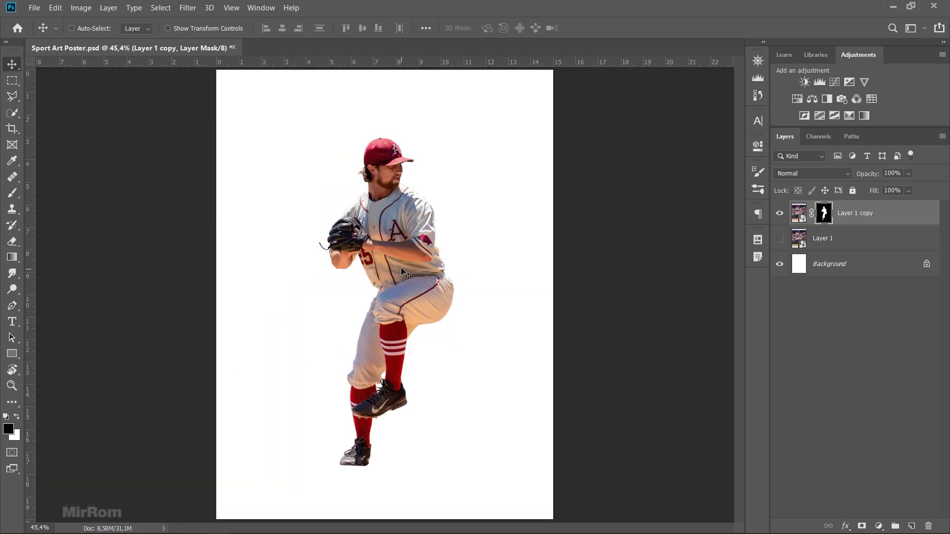
click(161, 8)
click(216, 162)
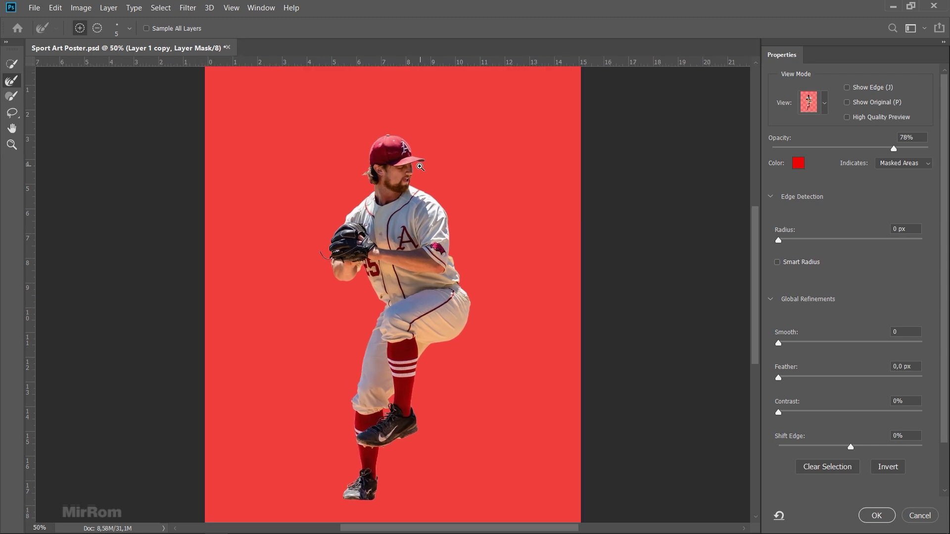
scroll(420, 167, up, 3)
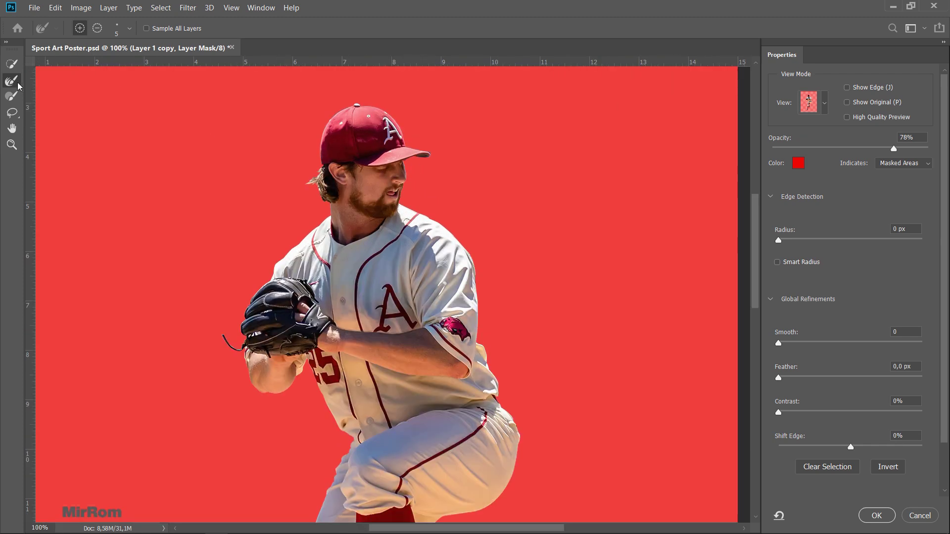
scroll(304, 155, up, 1)
scroll(304, 154, up, 2)
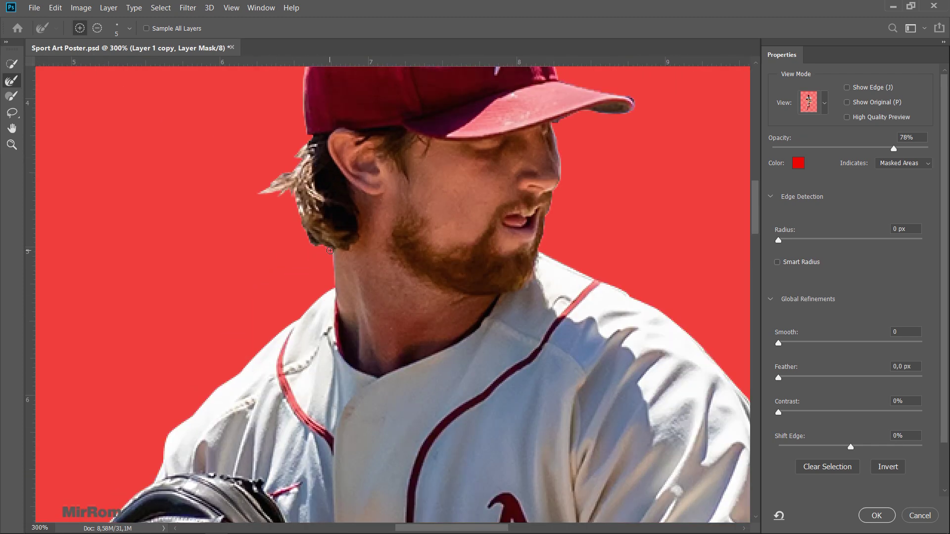
drag(304, 227, 299, 159)
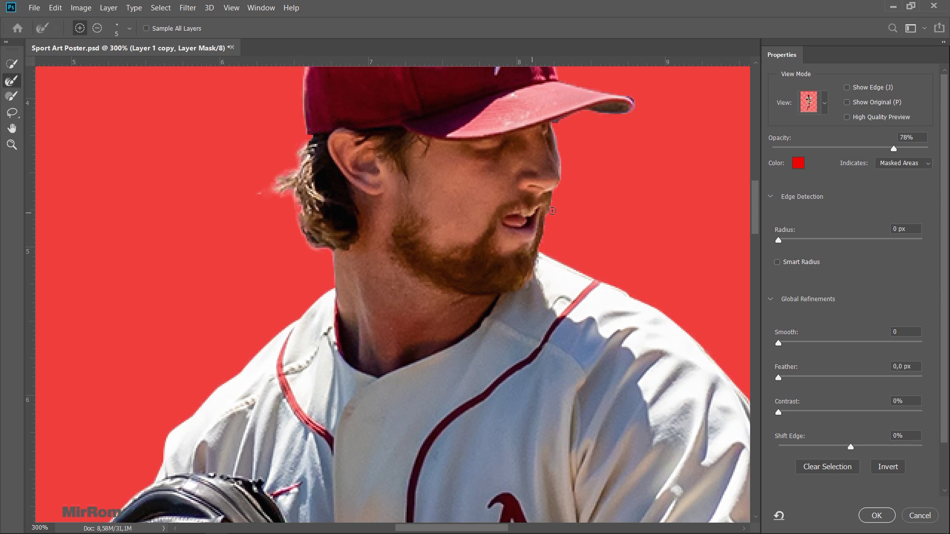
mouse_move(551, 199)
mouse_down()
mouse_move(546, 221)
mouse_move(570, 272)
mouse_up()
key(ctrl+0)
key(ctrl+1)
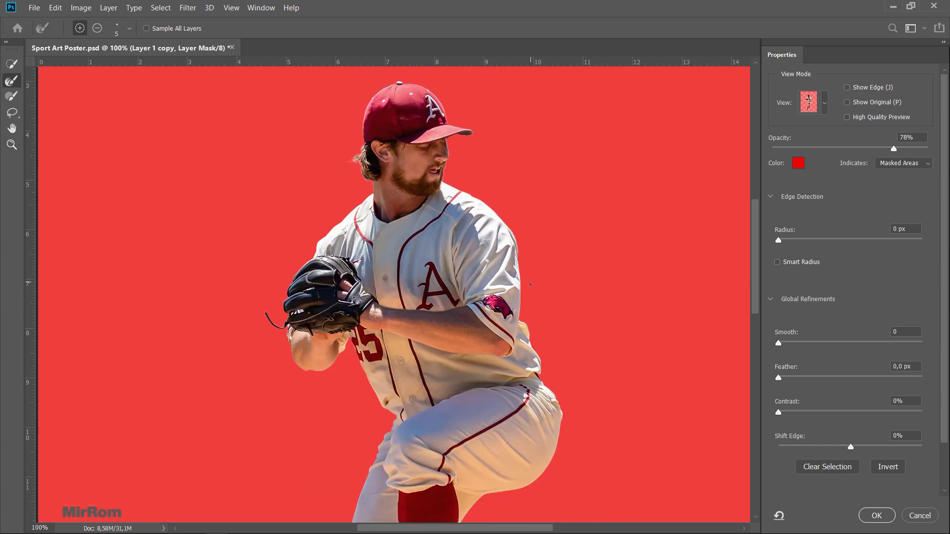
Set Smooth 3, Feather 0.3 px and Shift Edge -1% on the mask
drag(779, 343, 782, 342)
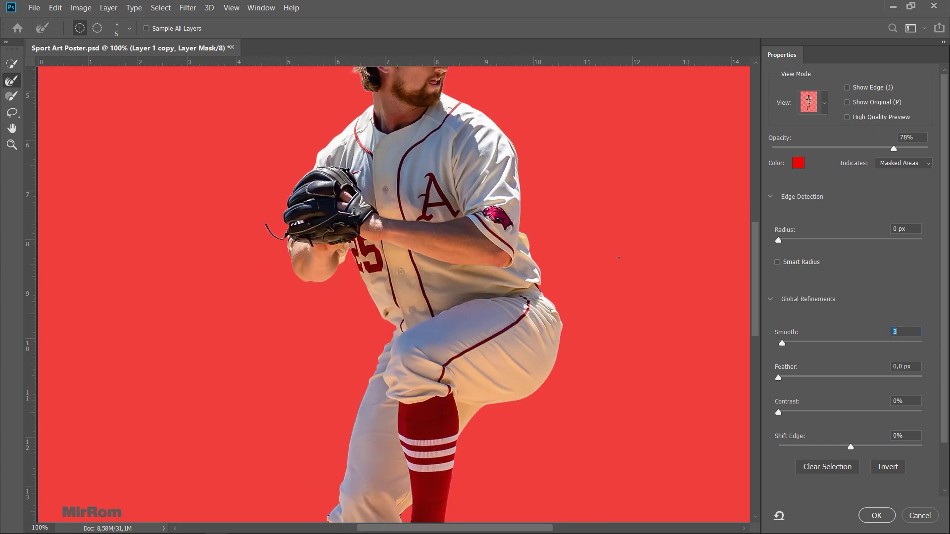
scroll(785, 352, down, 1)
drag(779, 369, 782, 371)
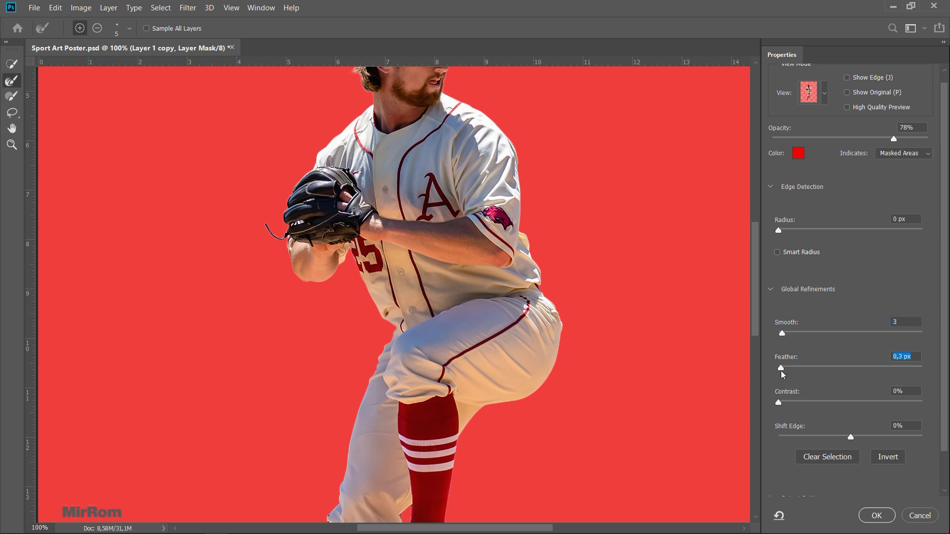
drag(850, 440, 850, 440)
drag(755, 304, 756, 276)
Confirm the refined mask and save the poster
click(876, 516)
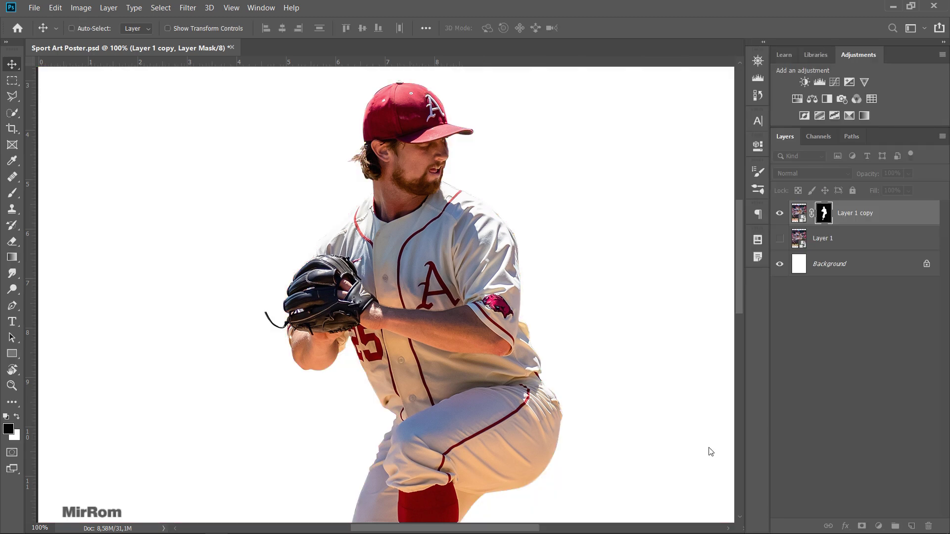
key(ctrl+minus)
key(ctrl+minus)
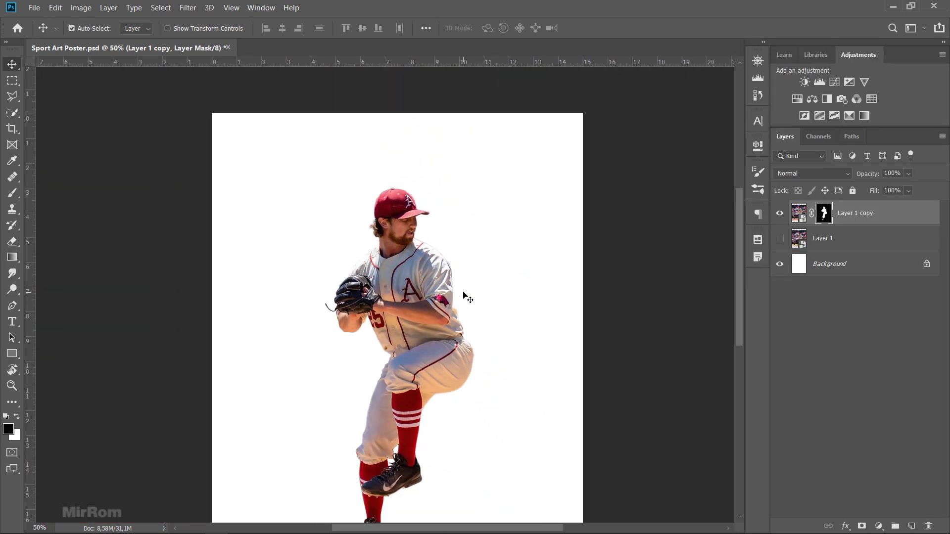
key(ctrl+minus)
key(ctrl+s)
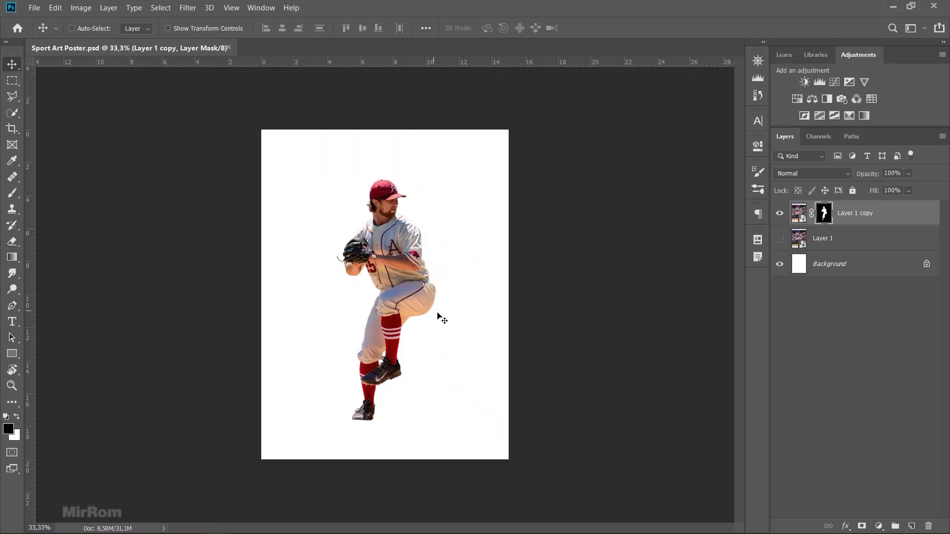
Rasterize Layer 1 copy, apply its layer mask, and convert it to a smart object
right_click(825, 218)
right_click(897, 213)
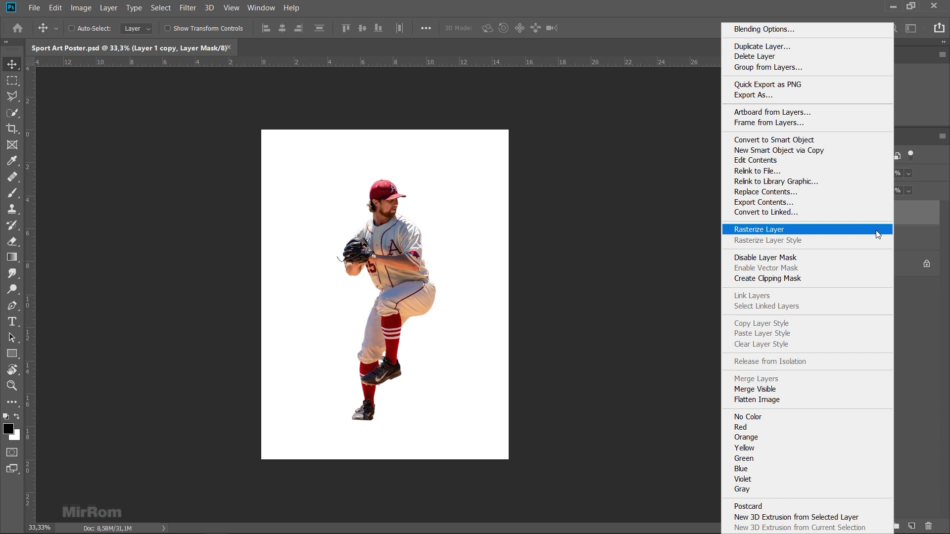
click(878, 230)
right_click(824, 213)
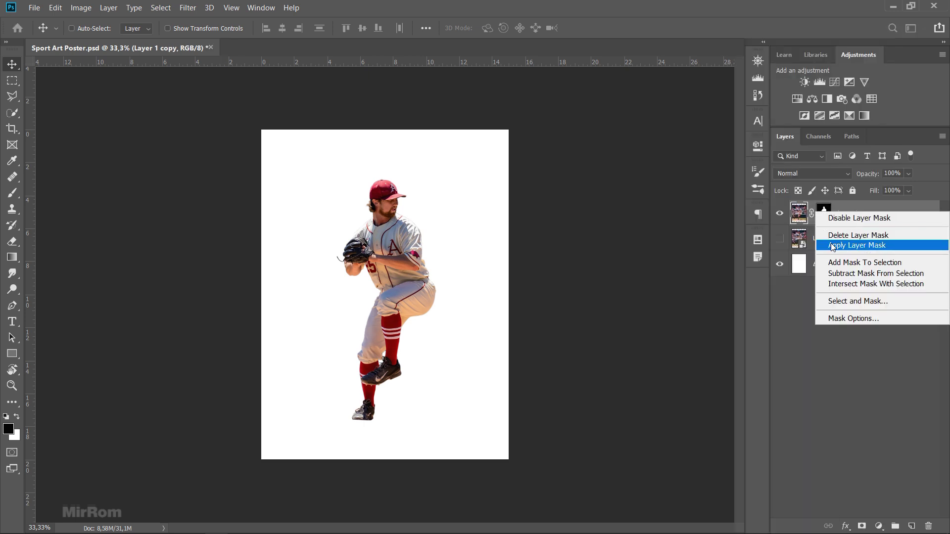
click(822, 244)
right_click(811, 214)
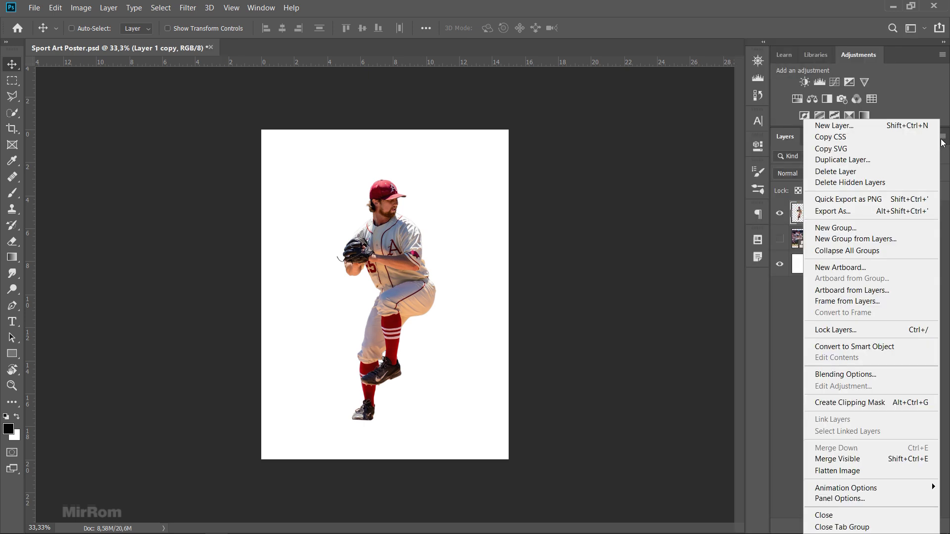
click(855, 347)
scroll(430, 244, up, 2)
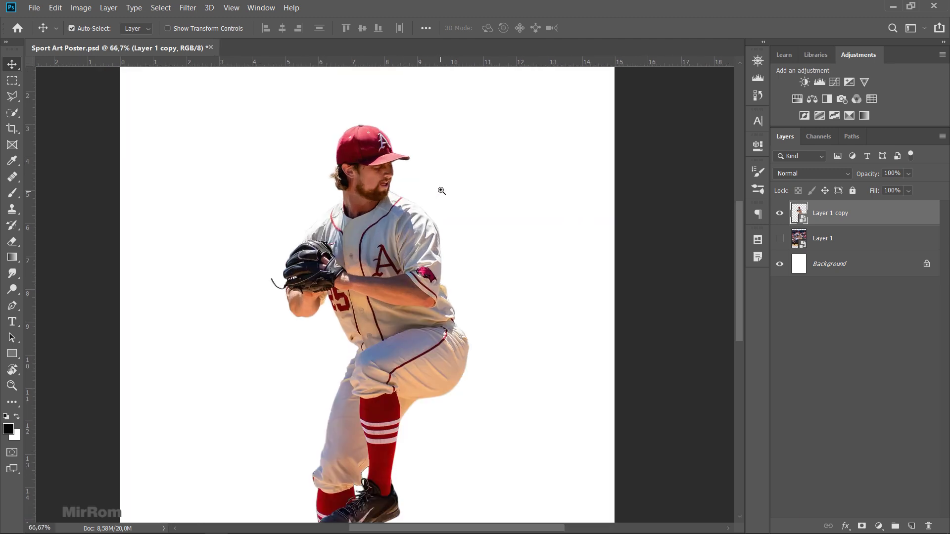
Apply Unsharp Mask to the pitcher with Amount 60% and Radius 4.5 px
click(188, 8)
mouse_move(200, 208)
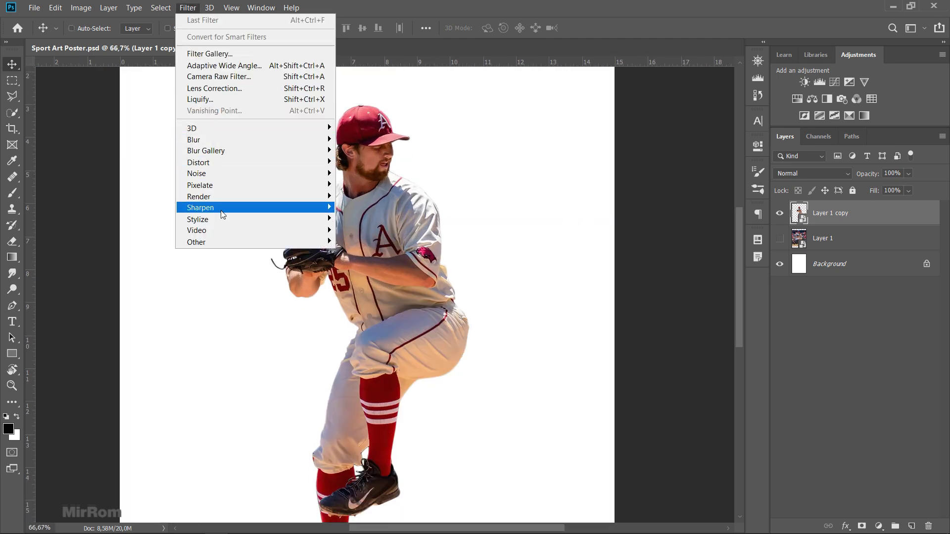
click(402, 266)
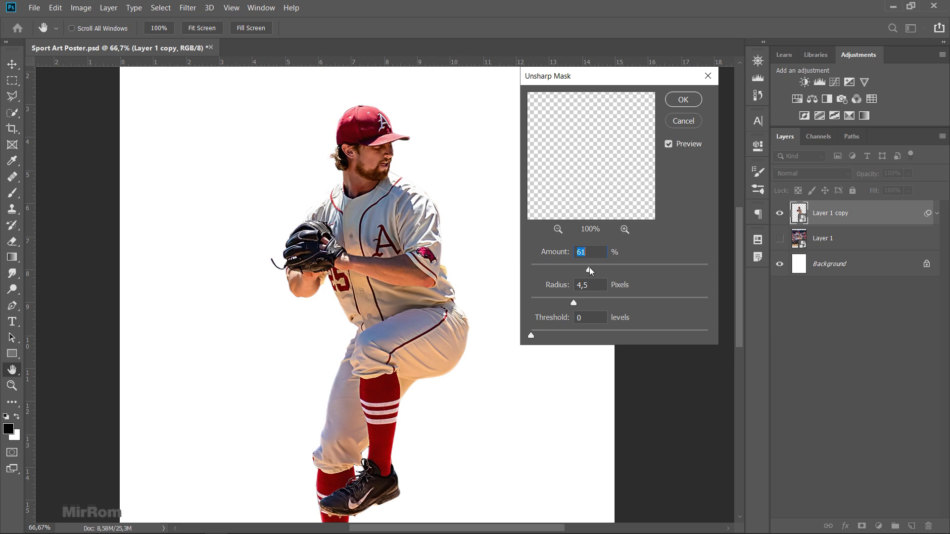
key(Down)
click(597, 286)
key(Up)
click(669, 144)
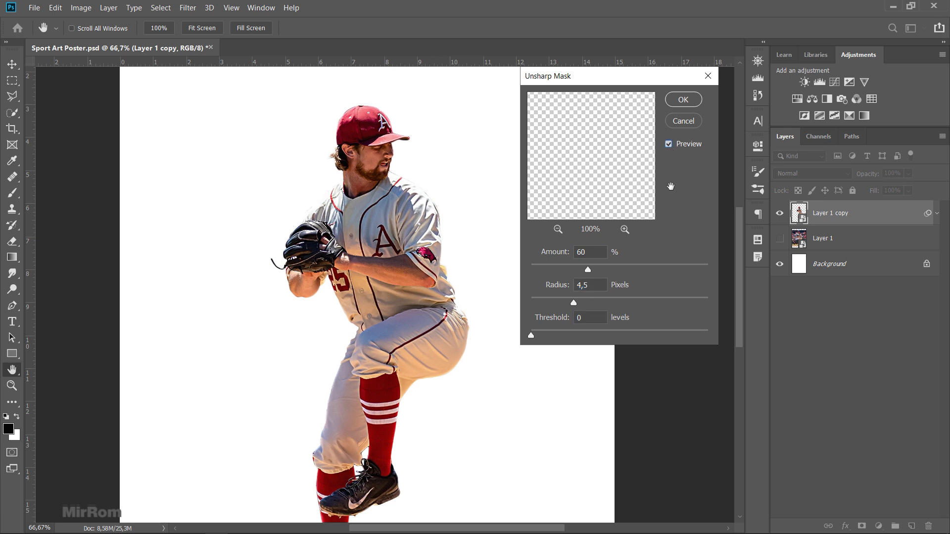
click(670, 145)
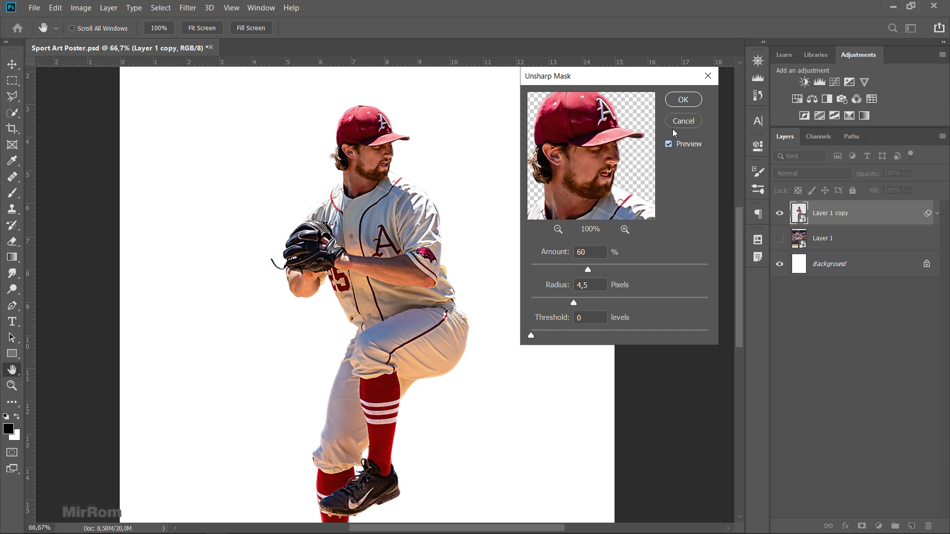
click(683, 100)
Toggle the Unsharp Mask smart filter to compare the pitcher with and without sharpening
click(937, 214)
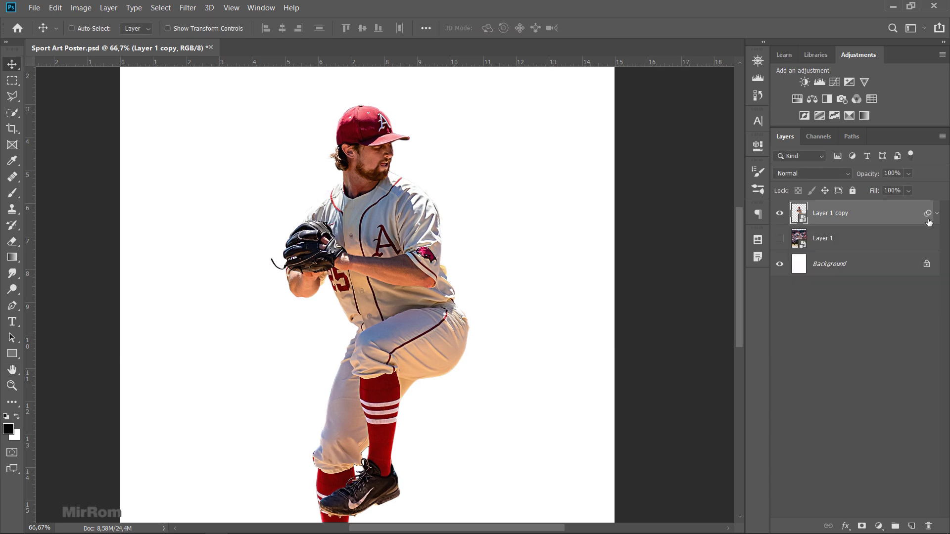
click(936, 214)
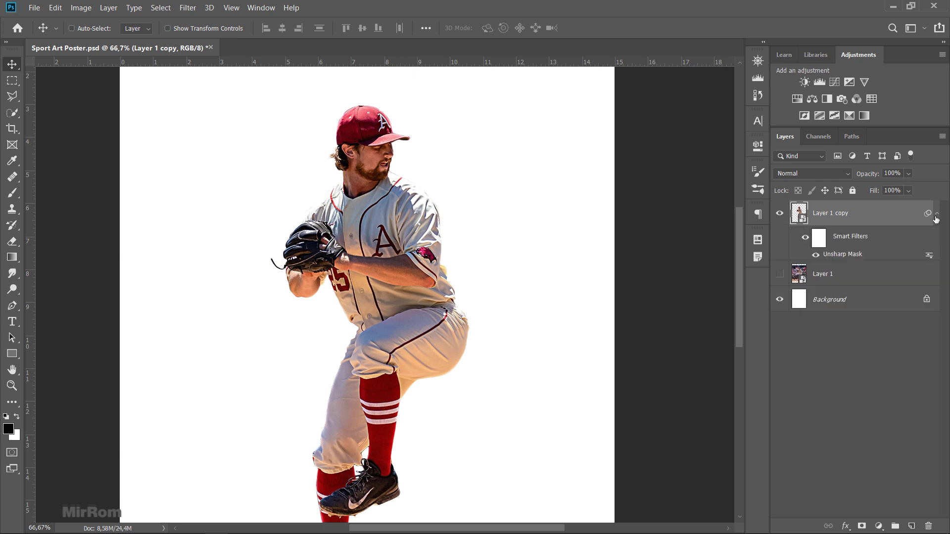
click(806, 238)
click(193, 13)
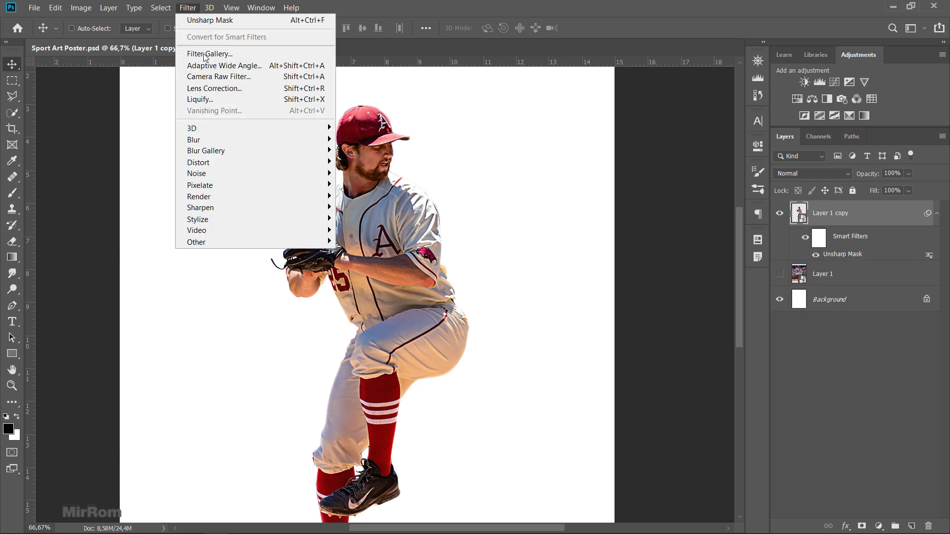
In Camera Raw, raise exposure, contrast, shadows, blacks and clarity, with highlights at -76
click(272, 78)
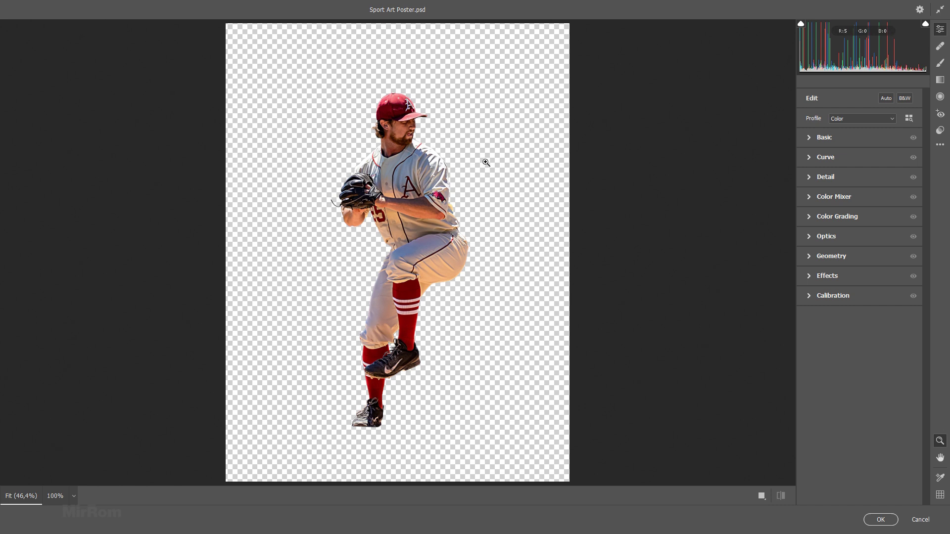
click(486, 162)
click(810, 138)
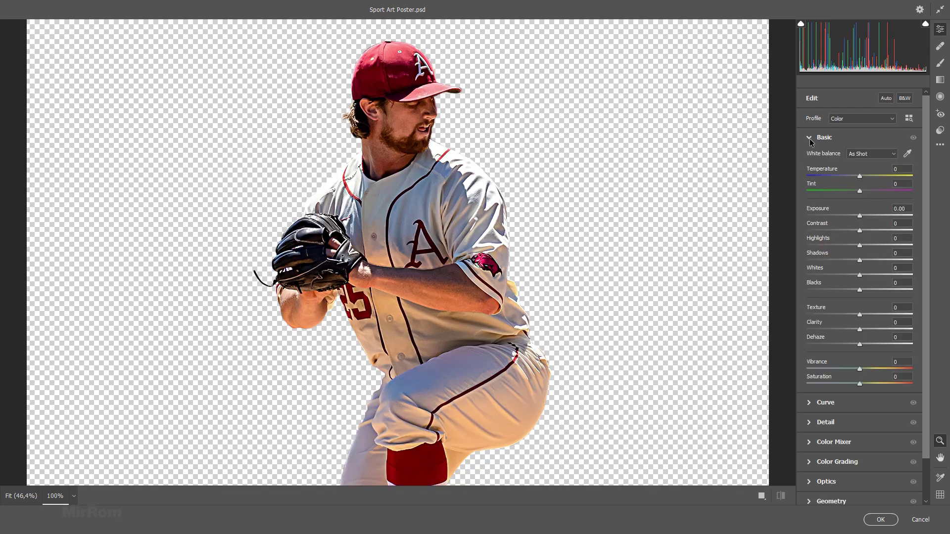
drag(863, 215, 867, 217)
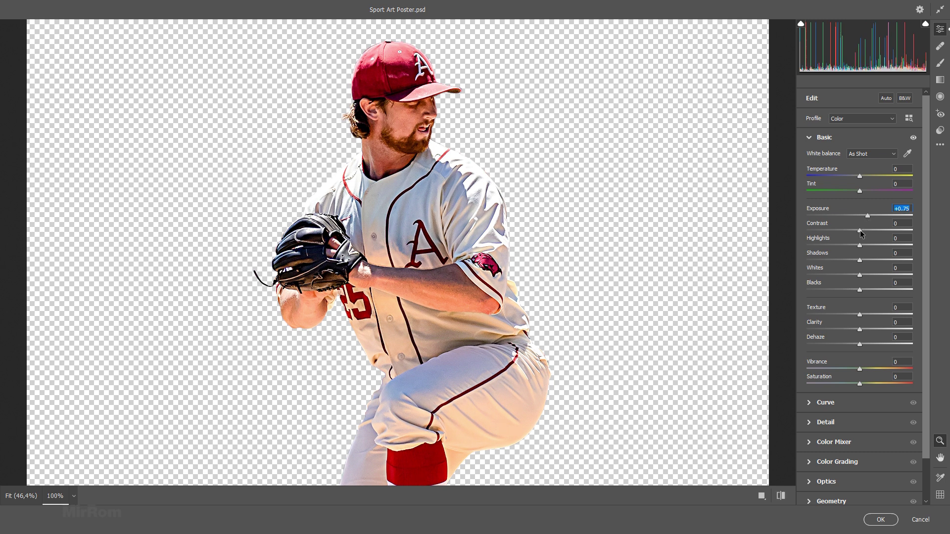
drag(859, 231, 866, 231)
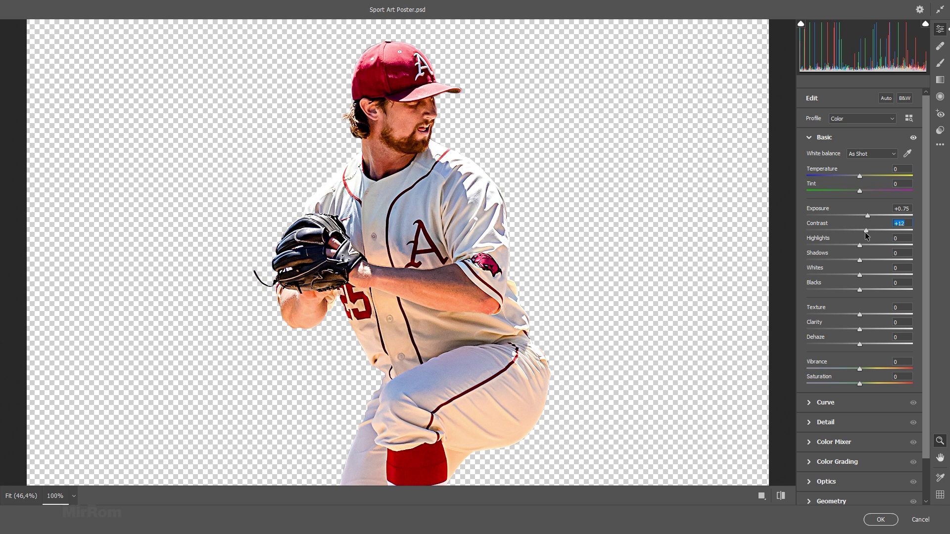
drag(851, 247, 820, 251)
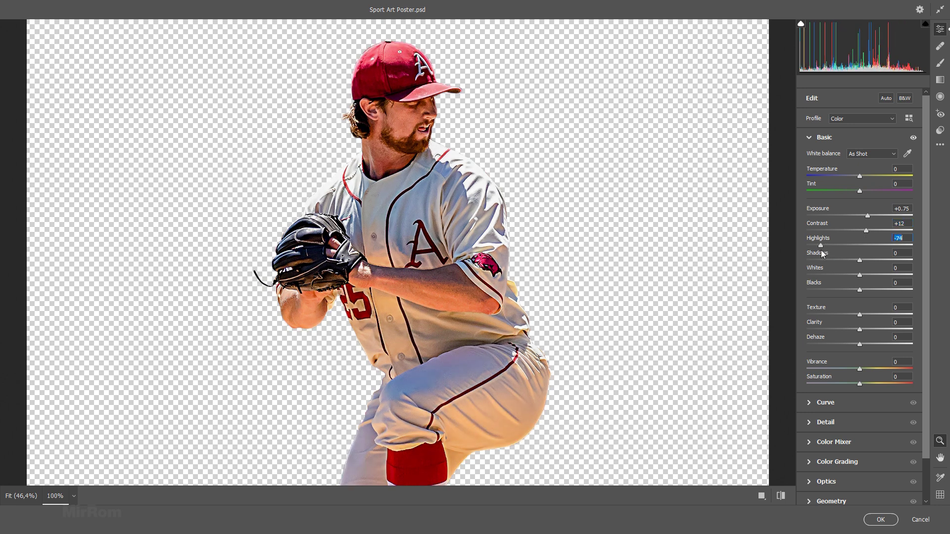
key(Down)
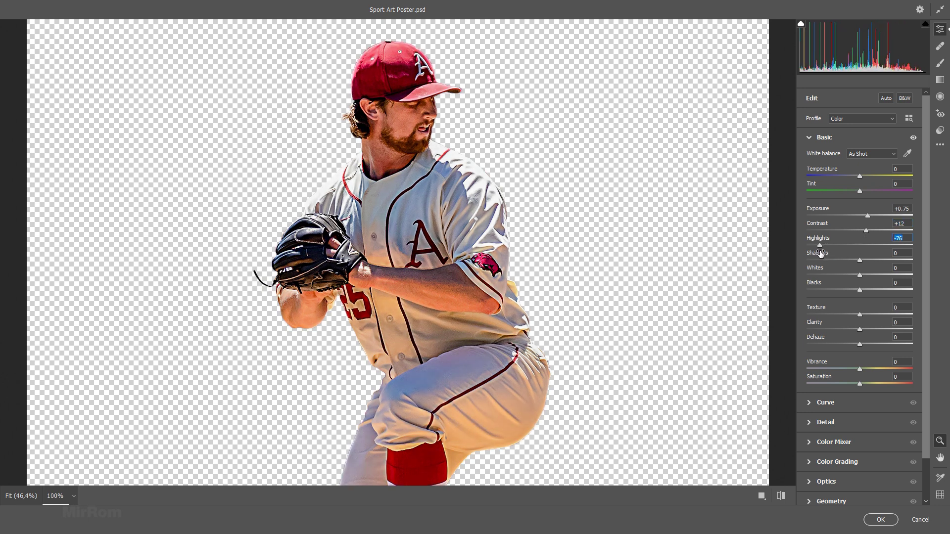
drag(863, 258, 884, 256)
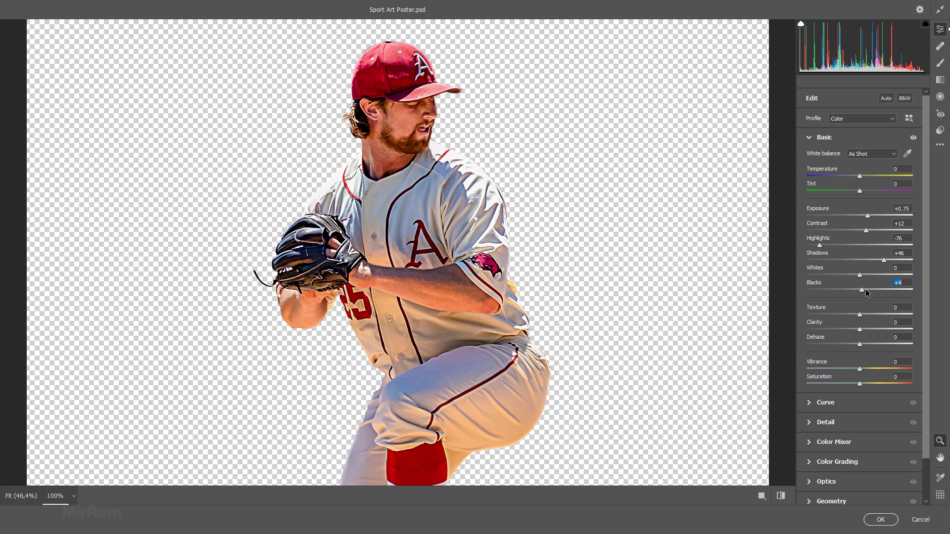
drag(866, 292, 879, 289)
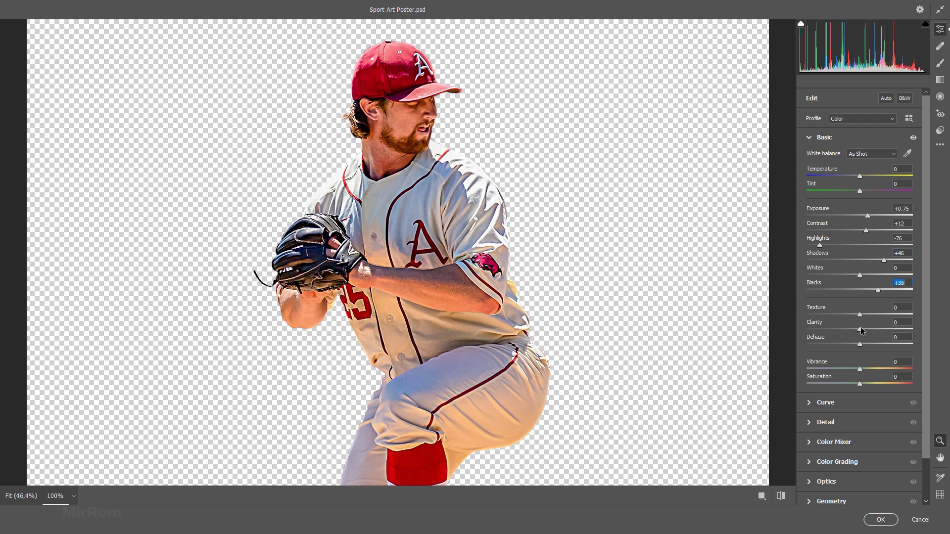
drag(861, 328, 885, 325)
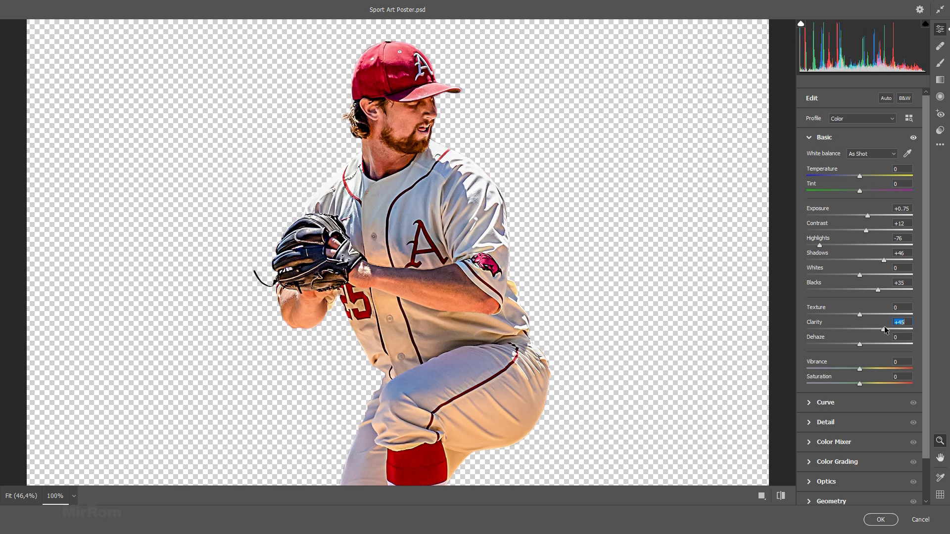
click(812, 138)
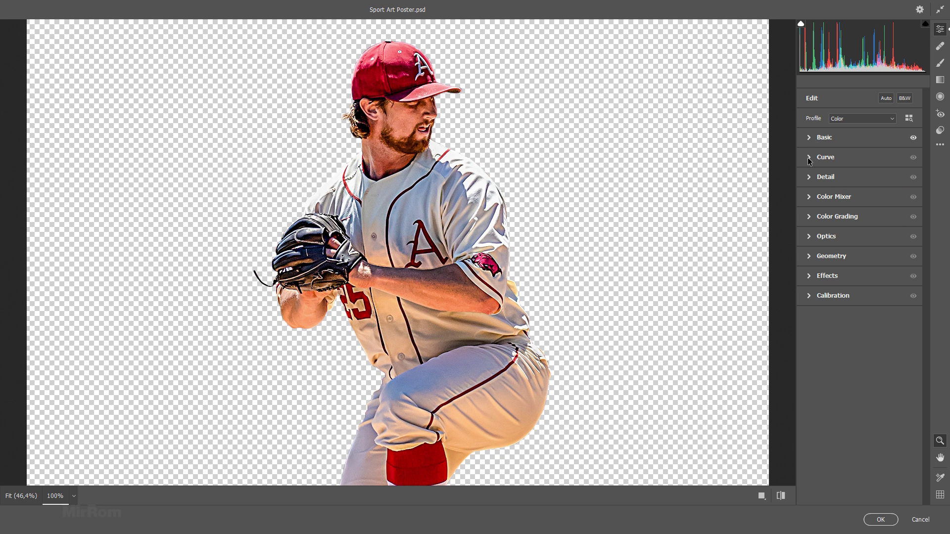
Boost red and orange saturation in the Color Mixer and apply the Camera Raw filter
click(811, 198)
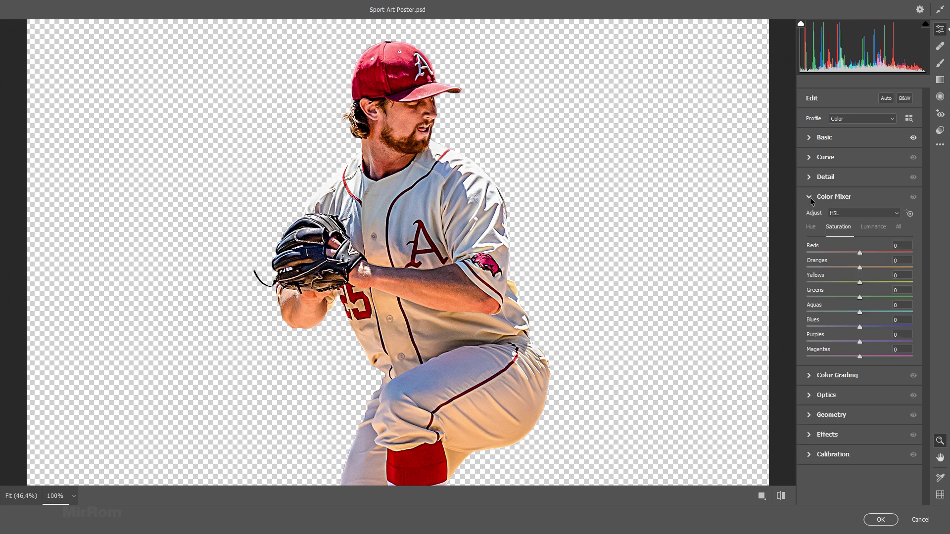
click(839, 217)
mouse_move(865, 254)
mouse_down()
mouse_move(891, 254)
mouse_move(871, 266)
mouse_move(886, 268)
mouse_move(854, 284)
mouse_up()
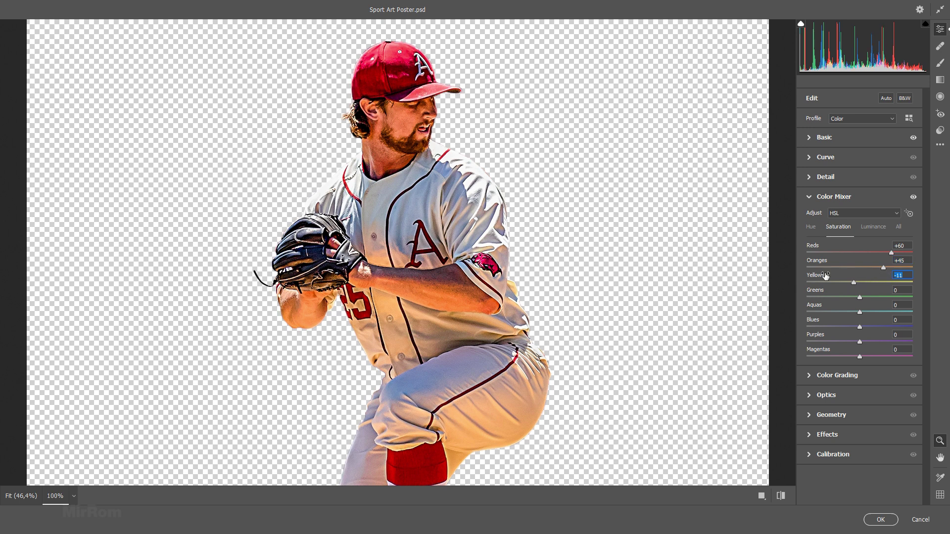
click(914, 197)
click(810, 197)
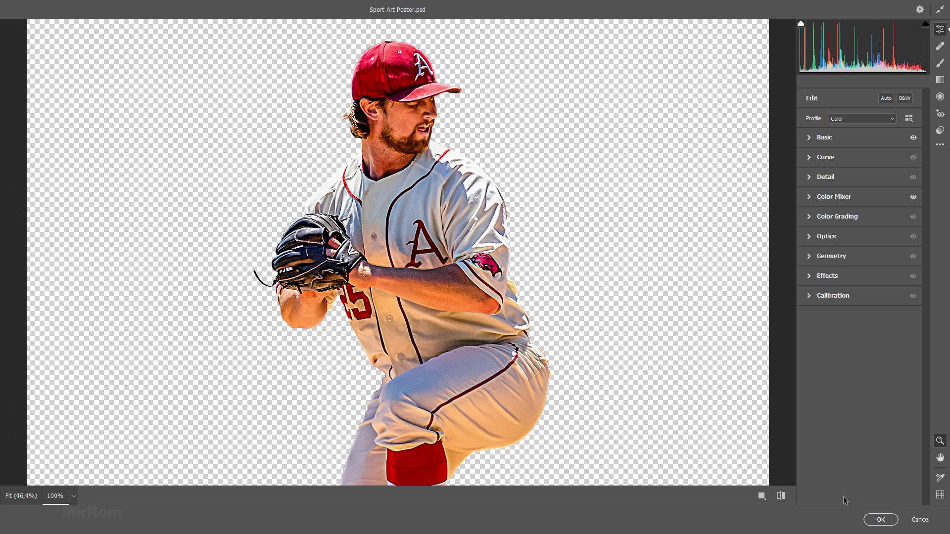
click(880, 520)
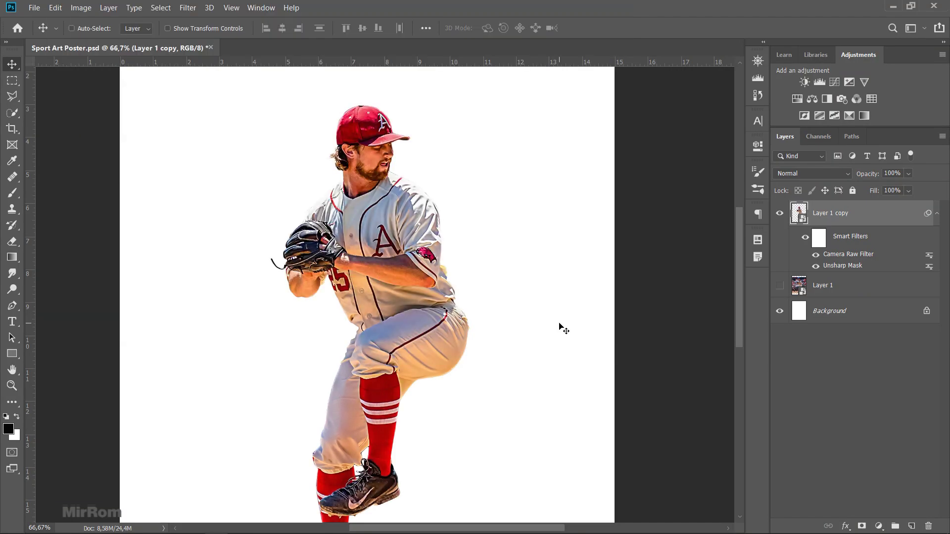
Save the poster and duplicate the filtered pitcher as Layer 1 copy 2 with its smart filters
key(ctrl+s)
click(940, 214)
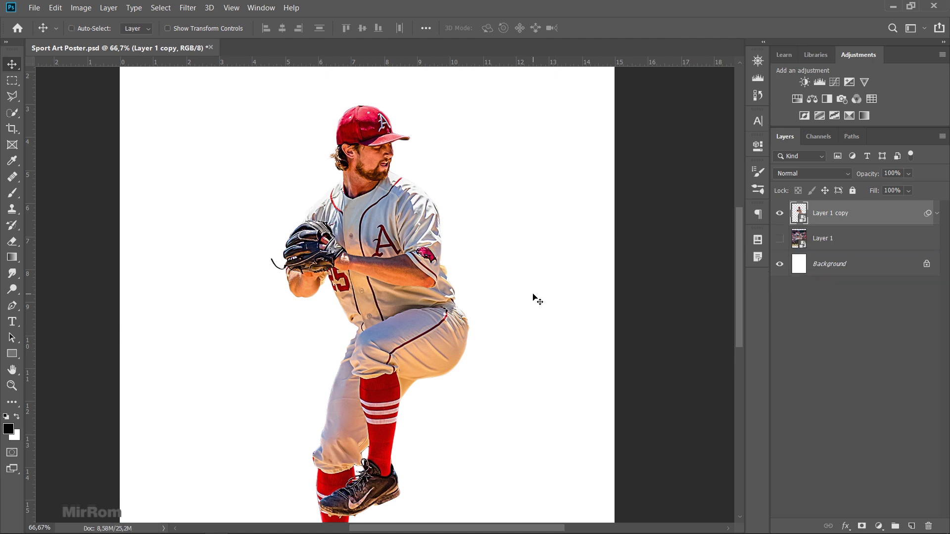
key(ctrl+minus)
key(ctrl+minus)
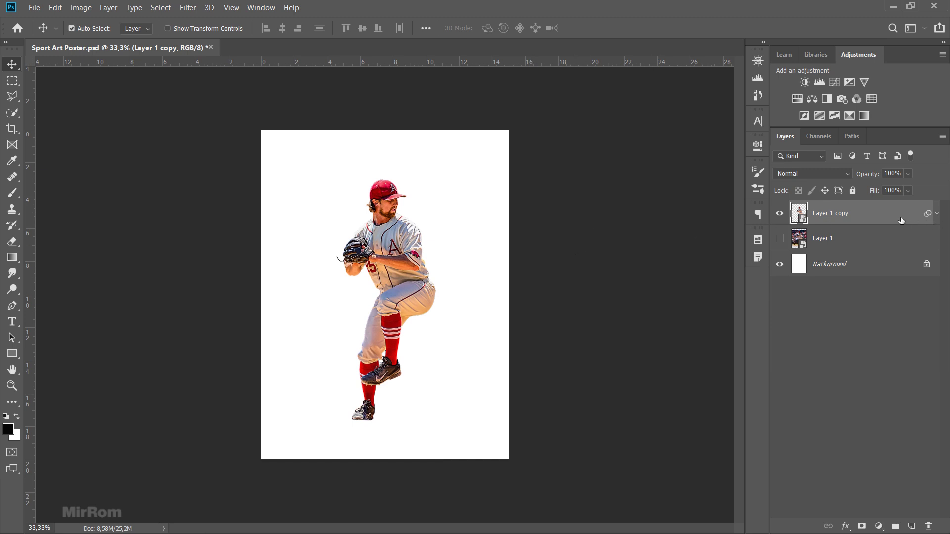
key(ctrl+j)
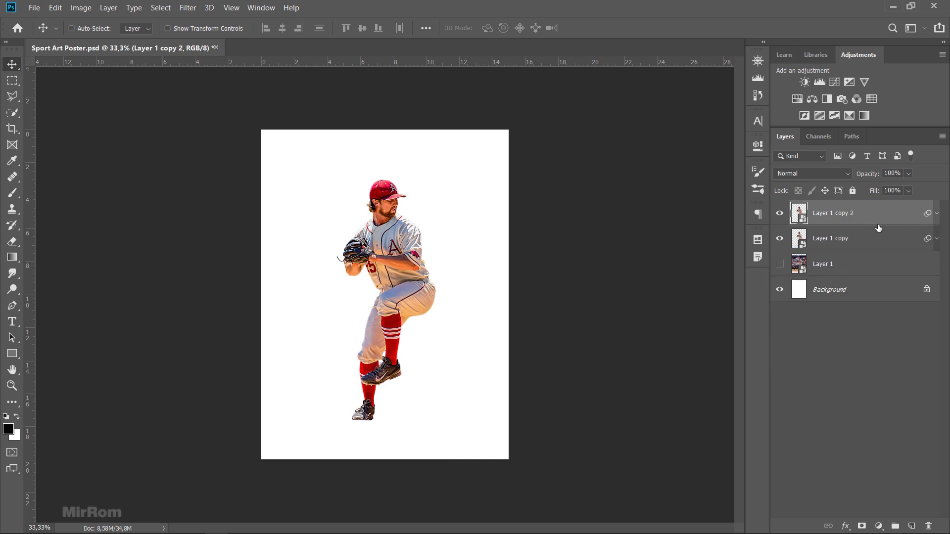
click(937, 214)
click(815, 256)
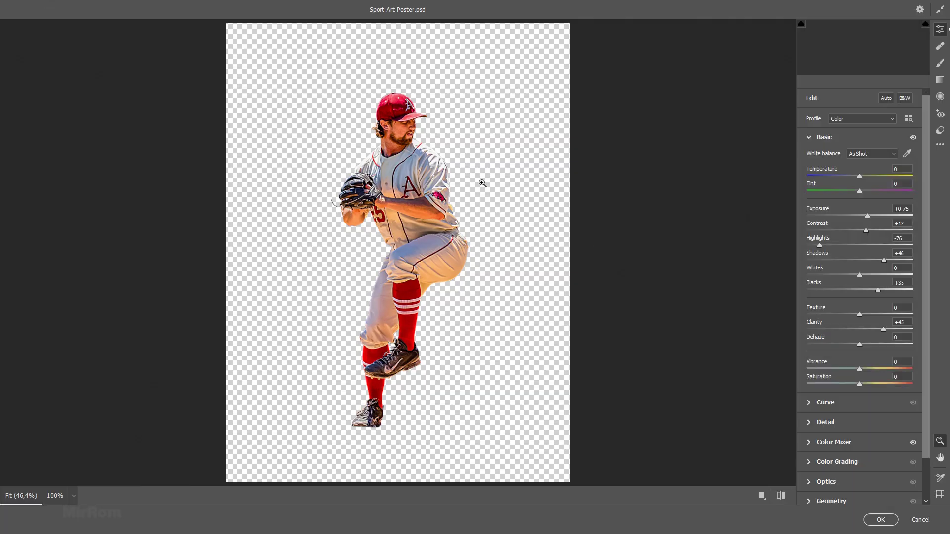
Set Vibrance to -100 and Saturation to -36 in Camera Raw on Layer 1 copy 2
click(478, 193)
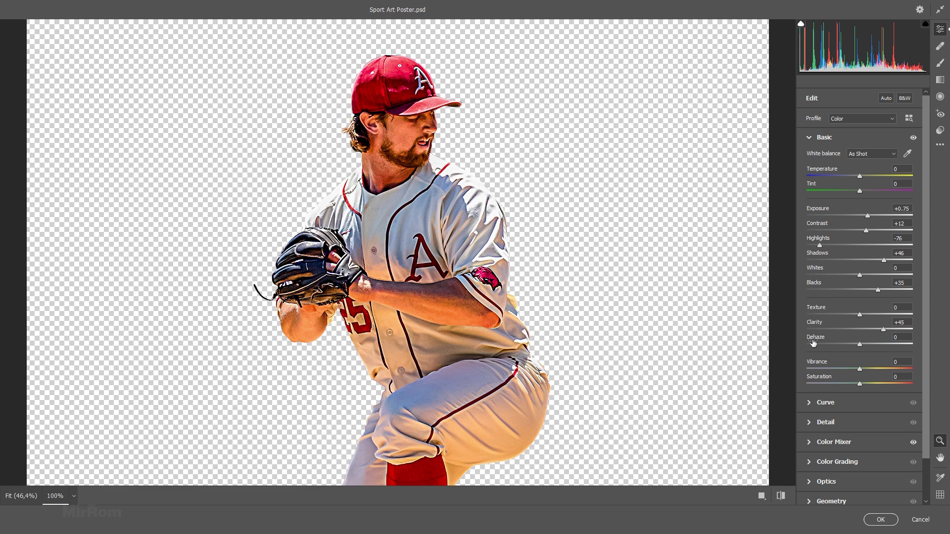
drag(923, 300, 926, 321)
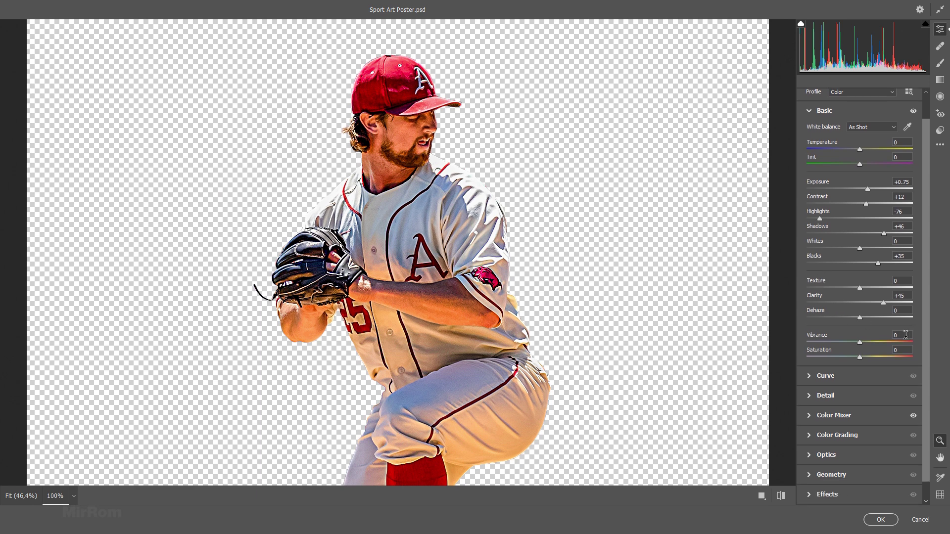
drag(859, 343, 803, 342)
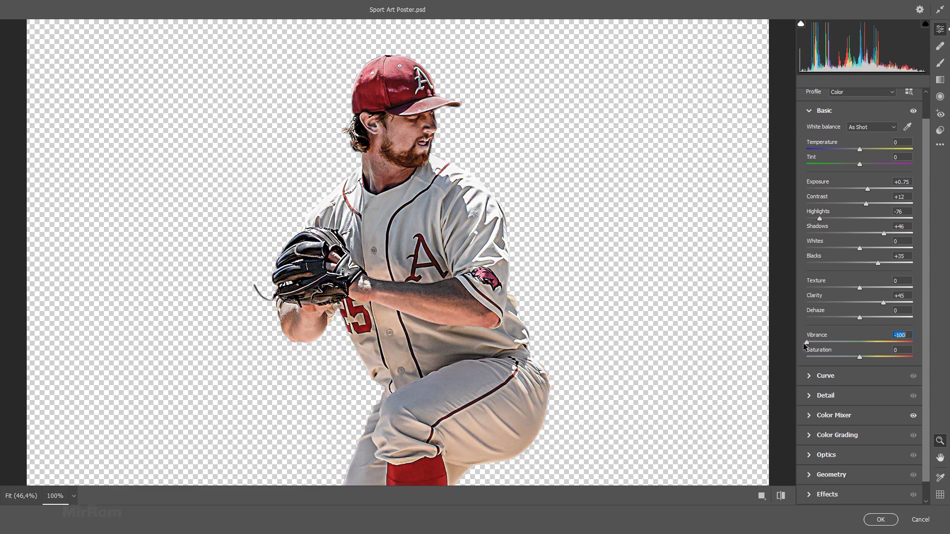
drag(860, 357, 840, 358)
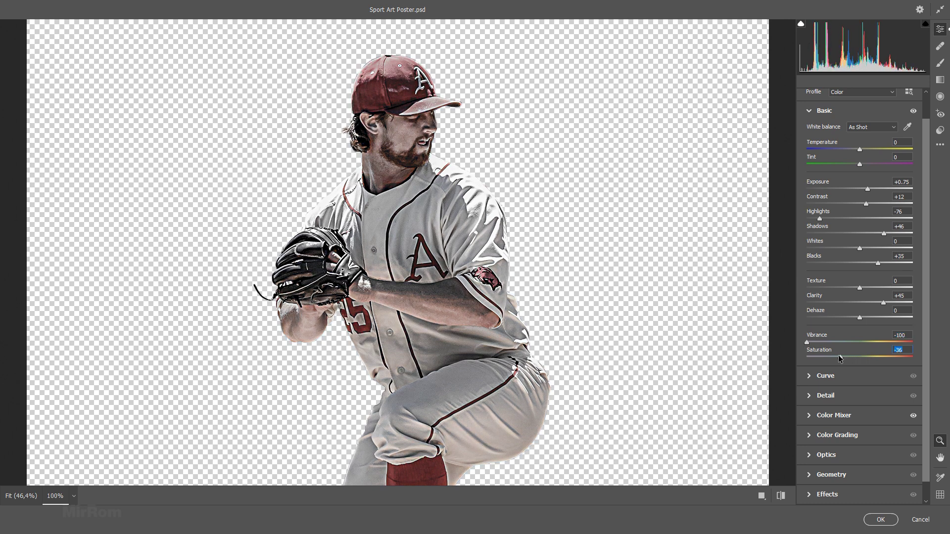
click(881, 520)
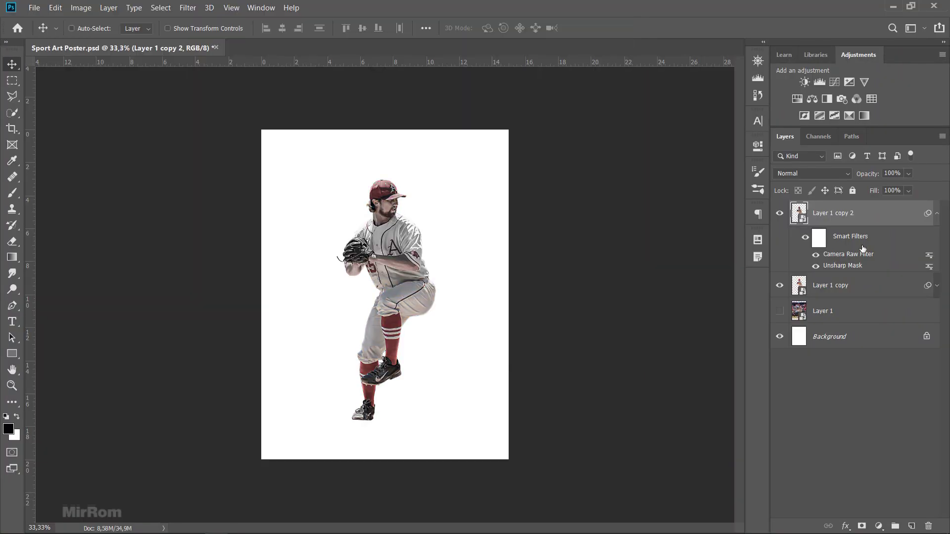
Add a layer mask to Layer 1 copy 2 and pick a small soft round brush
click(937, 213)
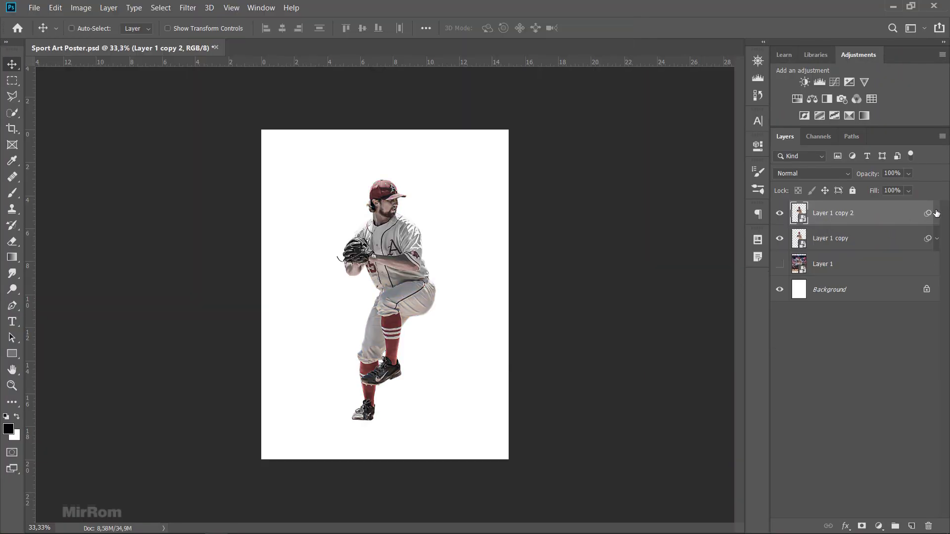
key(ctrl+plus)
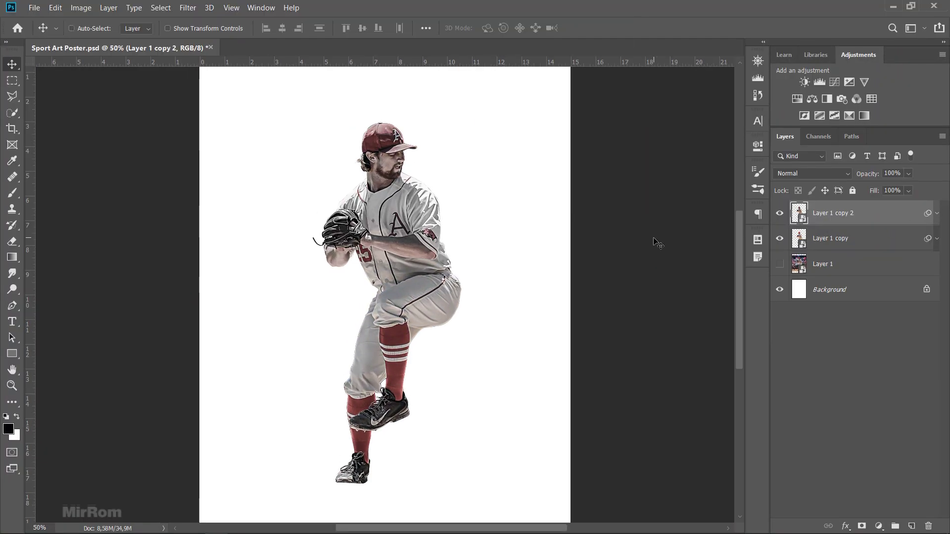
click(779, 214)
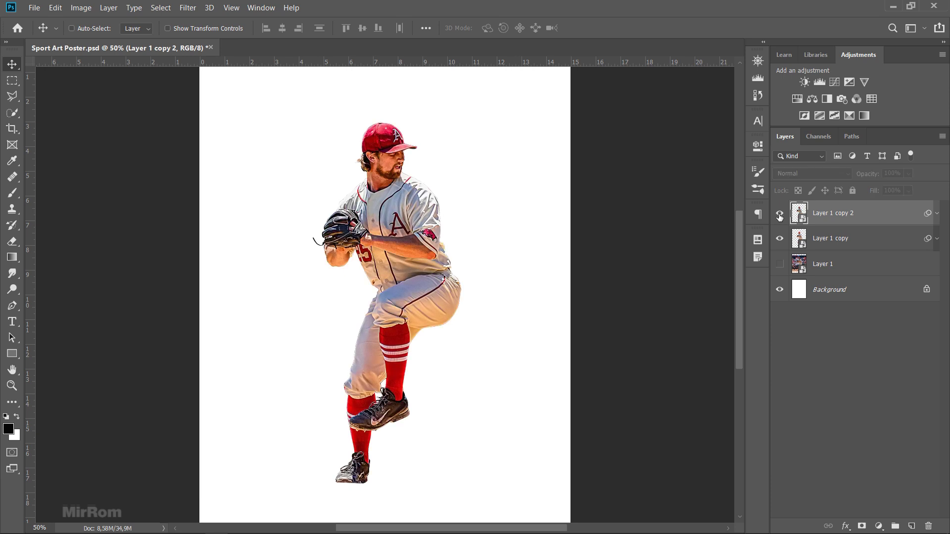
click(861, 526)
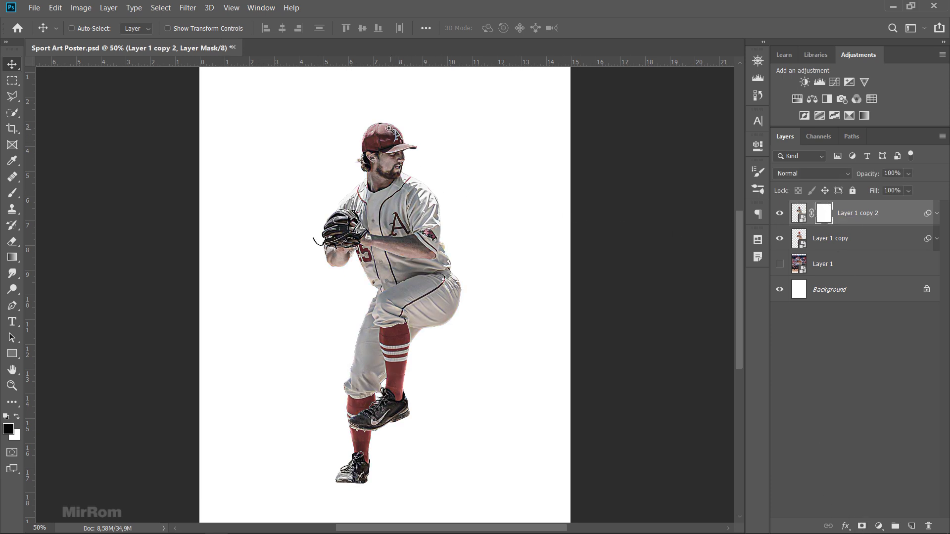
scroll(390, 129, up, 3)
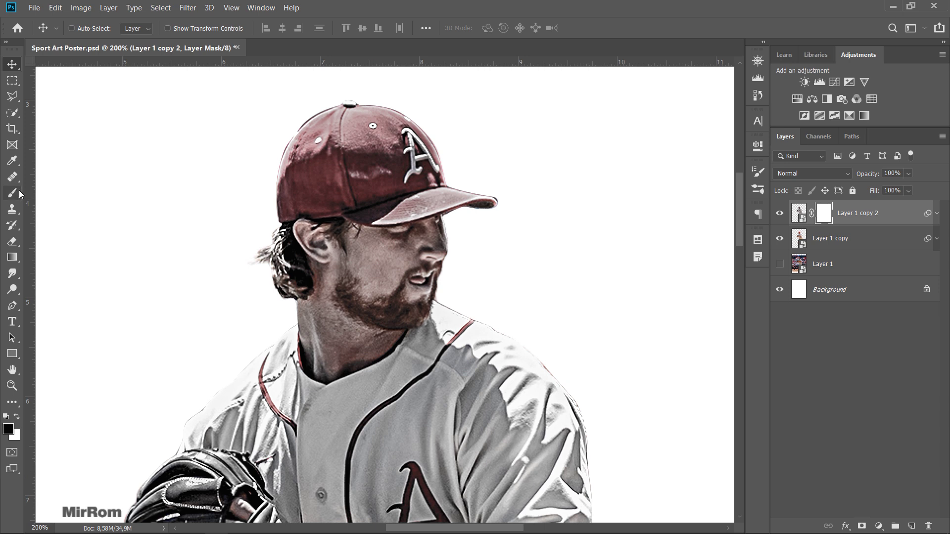
click(14, 194)
right_click(16, 195)
click(27, 194)
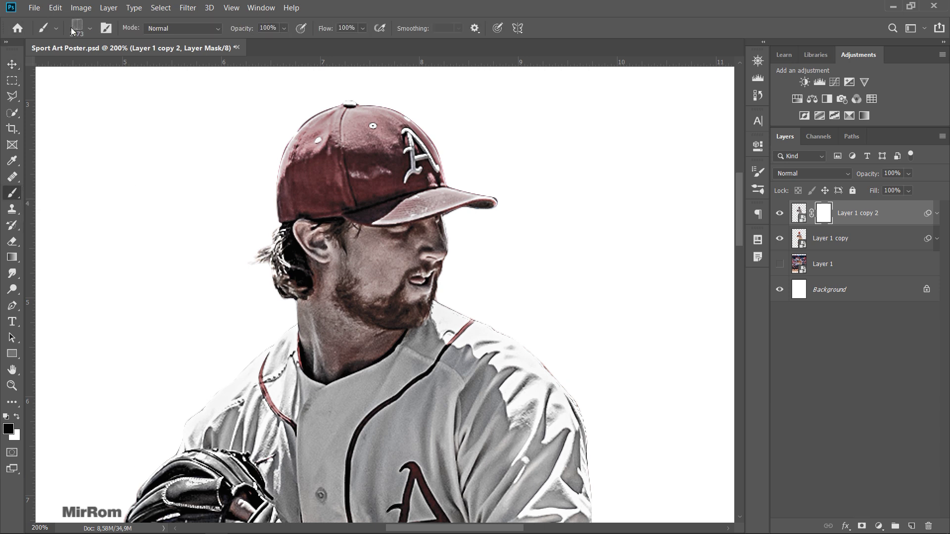
click(90, 28)
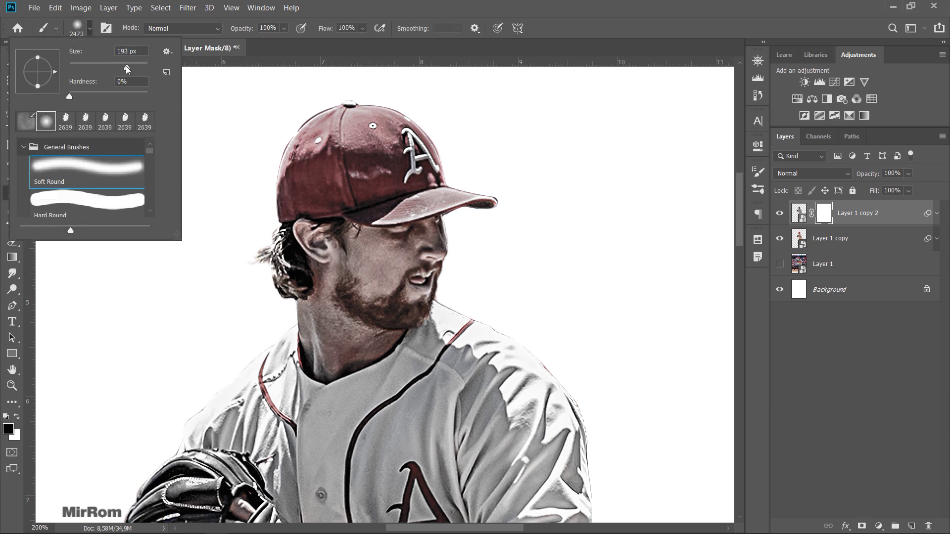
drag(127, 69, 122, 68)
click(213, 101)
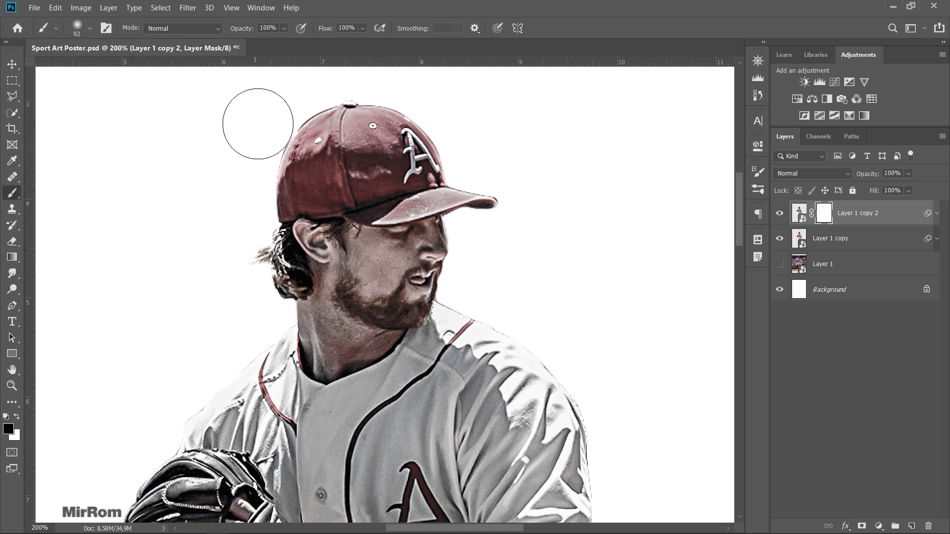
Paint the mask over the cap, its A logo and the brim edge to restore red
mouse_move(288, 131)
mouse_down()
mouse_move(315, 106)
mouse_move(395, 126)
mouse_up()
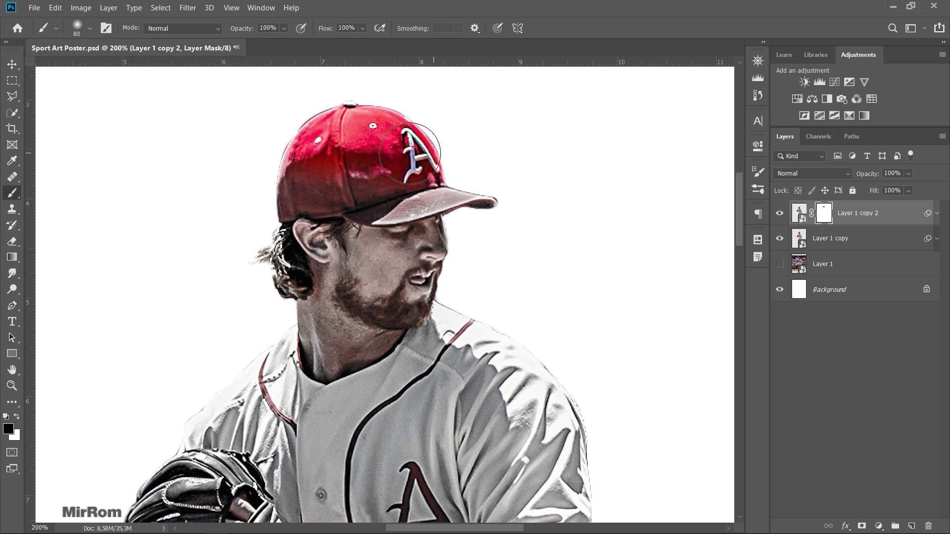
right_click(370, 154)
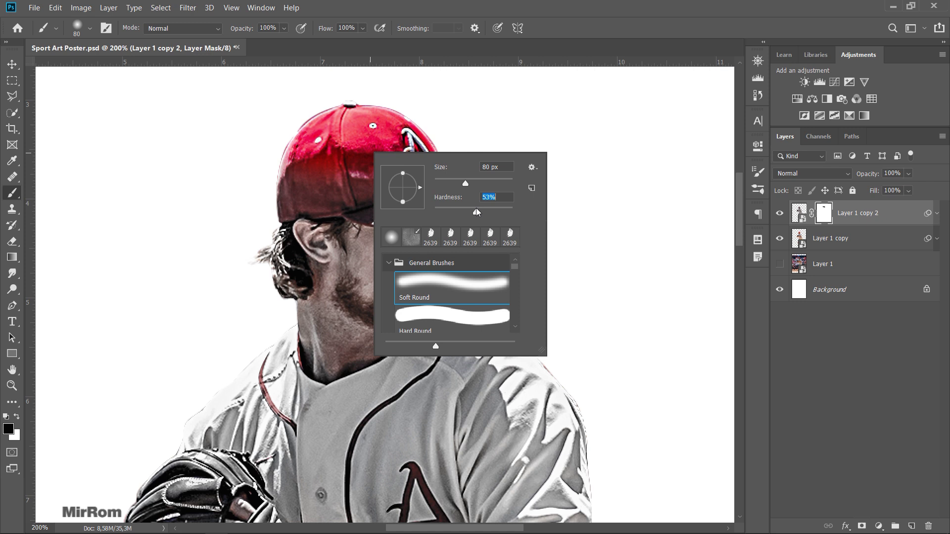
key(Return)
drag(406, 141, 418, 160)
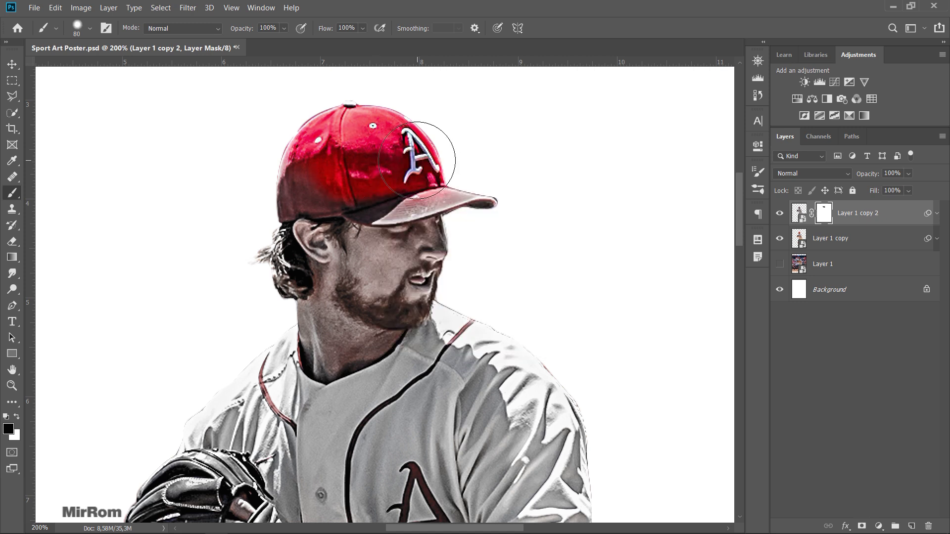
key(bracketleft)
key(bracketleft)
key(bracketleft)
click(487, 199)
drag(486, 198, 446, 196)
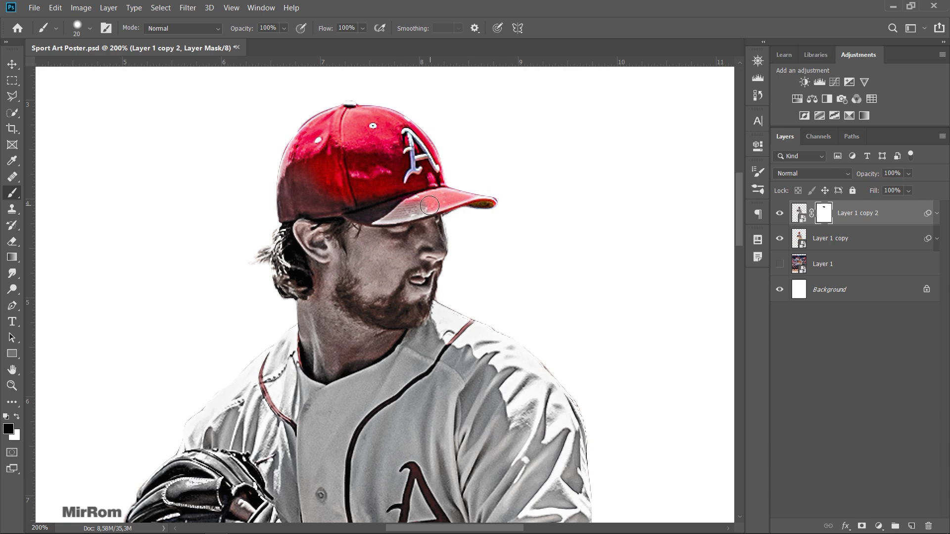
Touch up the band under the cap's back and the brim's underside with a smaller brush
click(323, 211)
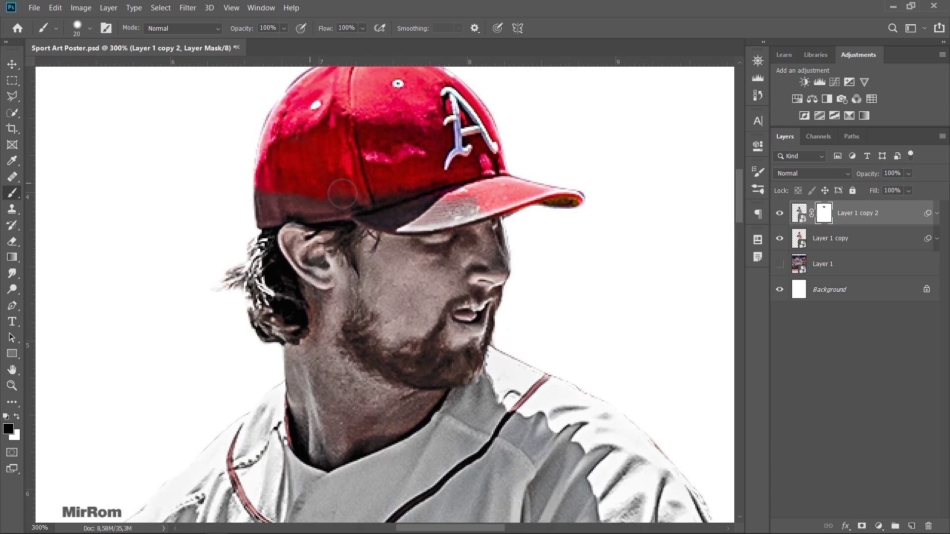
key(bracketleft)
key(bracketleft)
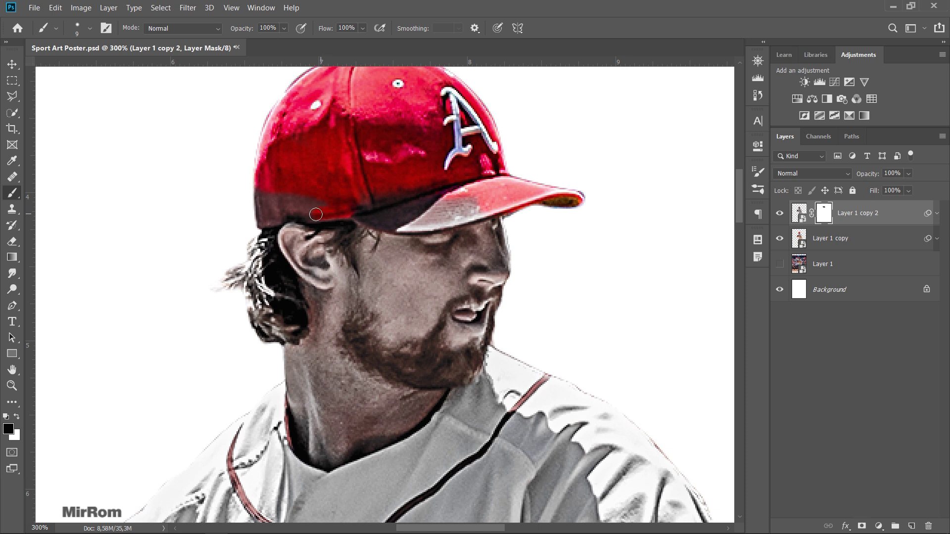
mouse_move(275, 219)
mouse_down()
mouse_move(262, 208)
mouse_move(302, 202)
mouse_up()
key(bracketright)
key(bracketright)
drag(464, 205, 355, 213)
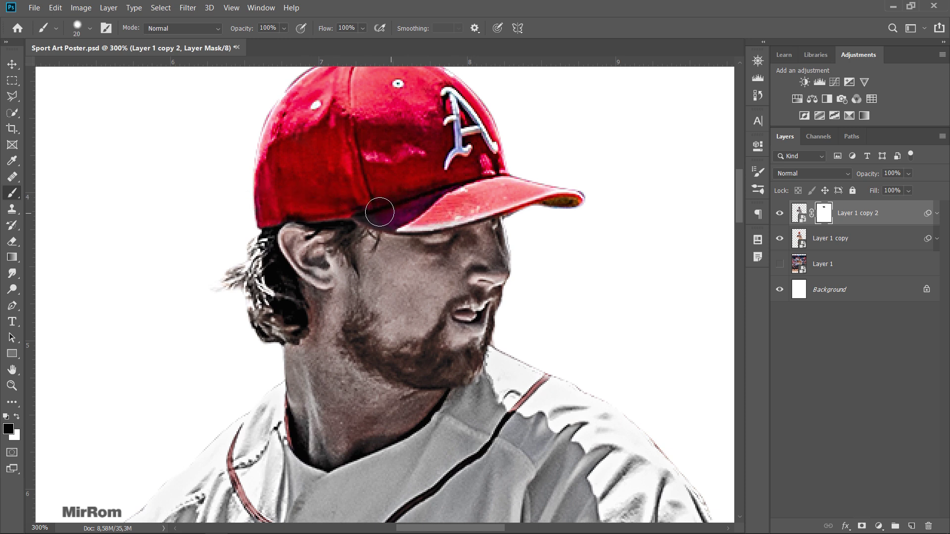
key(bracketleft)
key(bracketleft)
Zoom in on the collar and shoulder and paint the collar trim and logo back to red
scroll(575, 189, down, 2)
scroll(550, 233, down, 3)
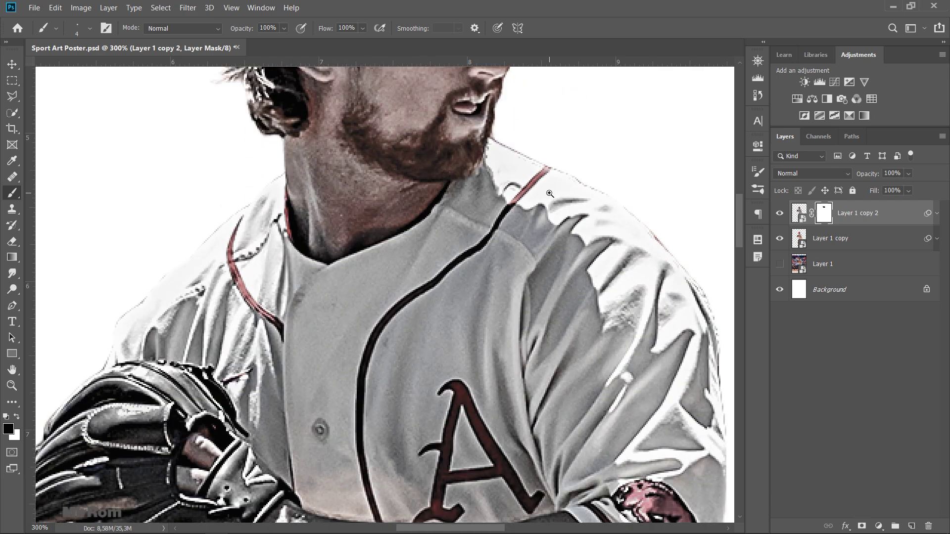
ctrl+click(549, 194)
scroll(542, 157, down, 1)
scroll(446, 157, down, 2)
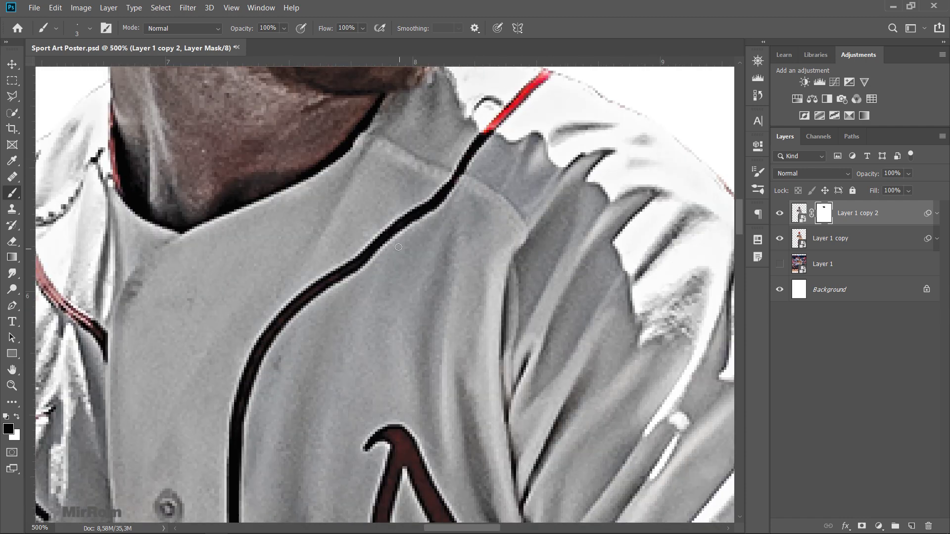
scroll(347, 158, down, 2)
scroll(238, 274, down, 2)
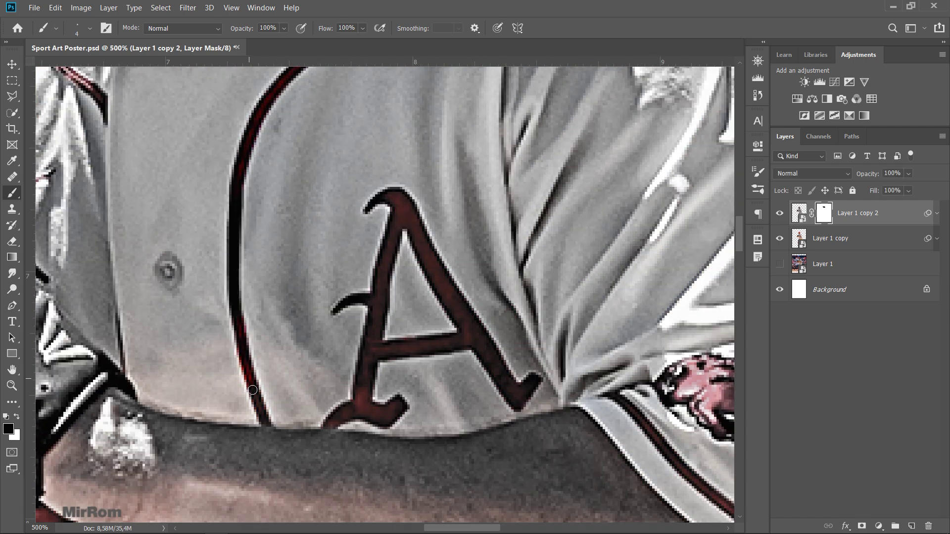
drag(391, 199, 484, 340)
scroll(483, 340, down, 2)
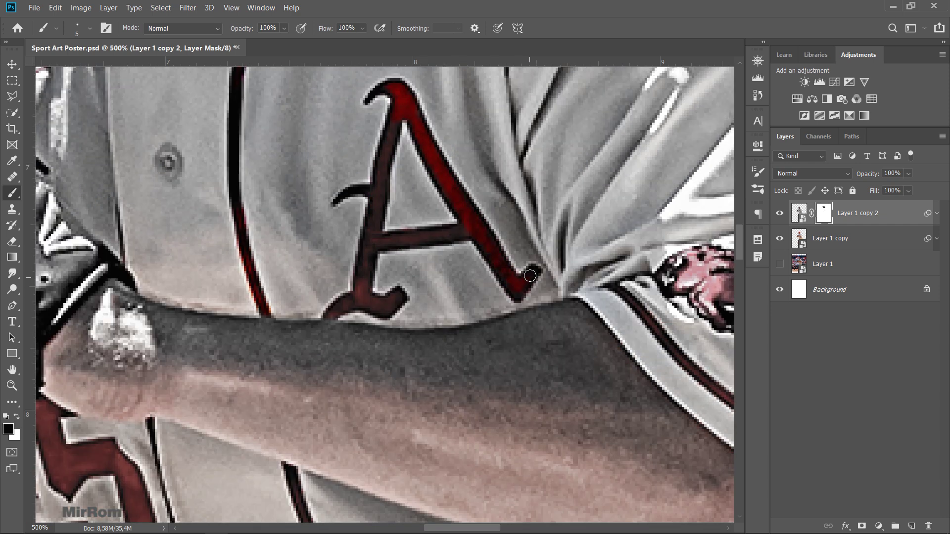
mouse_move(460, 232)
mouse_down()
mouse_move(369, 247)
mouse_move(384, 304)
mouse_up()
drag(374, 217, 391, 130)
scroll(391, 130, right, 5)
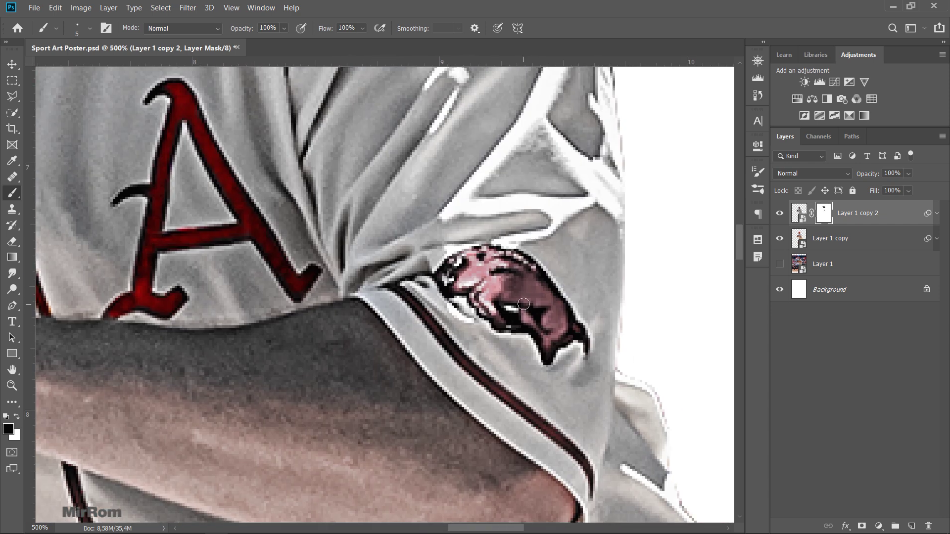
key(bracketright)
key(bracketright)
key(bracketright)
mouse_move(494, 284)
mouse_down()
mouse_move(561, 323)
mouse_move(464, 297)
mouse_up()
key(bracketleft)
key(bracketleft)
key(bracketleft)
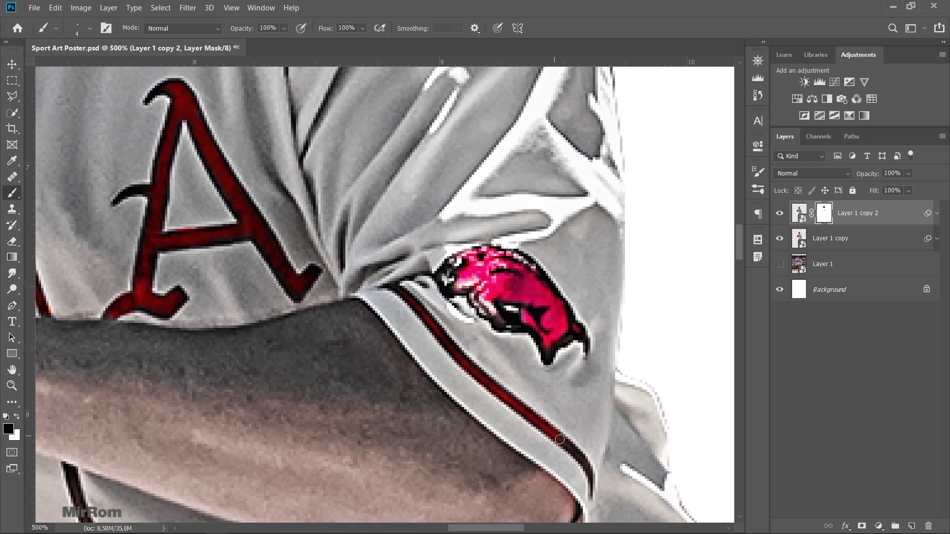
Paint the red shirt piping back in along the jersey
scroll(85, 455, down, 6)
scroll(137, 285, down, 2)
scroll(137, 286, down, 2)
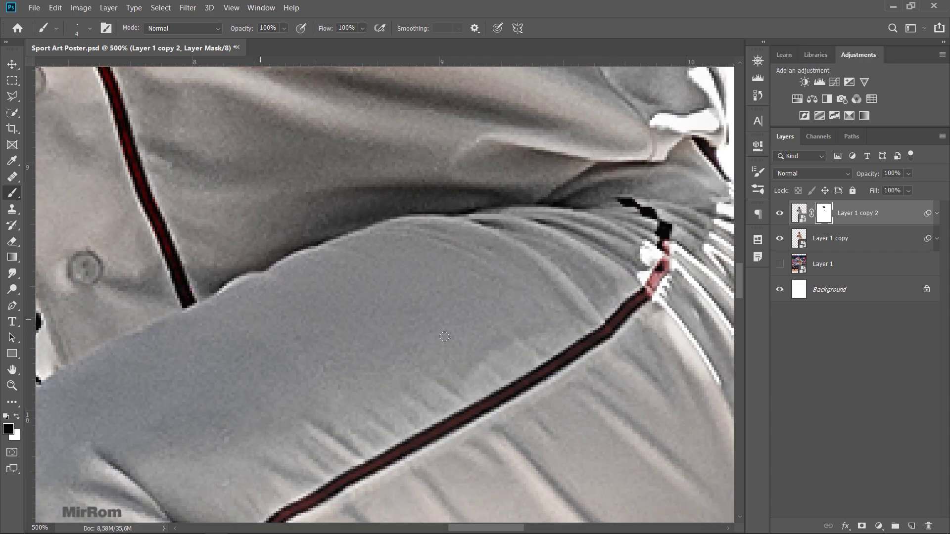
scroll(658, 198, down, 1)
drag(663, 193, 582, 302)
scroll(581, 302, down, 2)
drag(559, 213, 433, 284)
scroll(433, 284, down, 1)
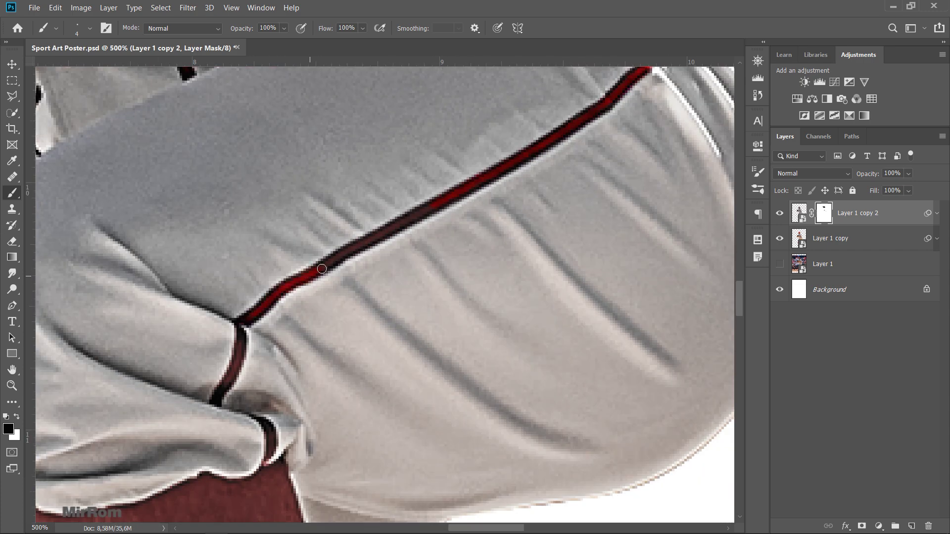
scroll(433, 283, down, 1)
scroll(433, 283, down, 4)
scroll(261, 246, left, 3)
Paint the upper sock and its thin stripe bright red
key(bracketright)
key(bracketright)
key(bracketright)
key(bracketright)
key(bracketright)
mouse_move(261, 247)
mouse_down()
mouse_move(318, 328)
mouse_move(340, 388)
mouse_move(528, 267)
mouse_move(418, 229)
mouse_move(302, 267)
mouse_up()
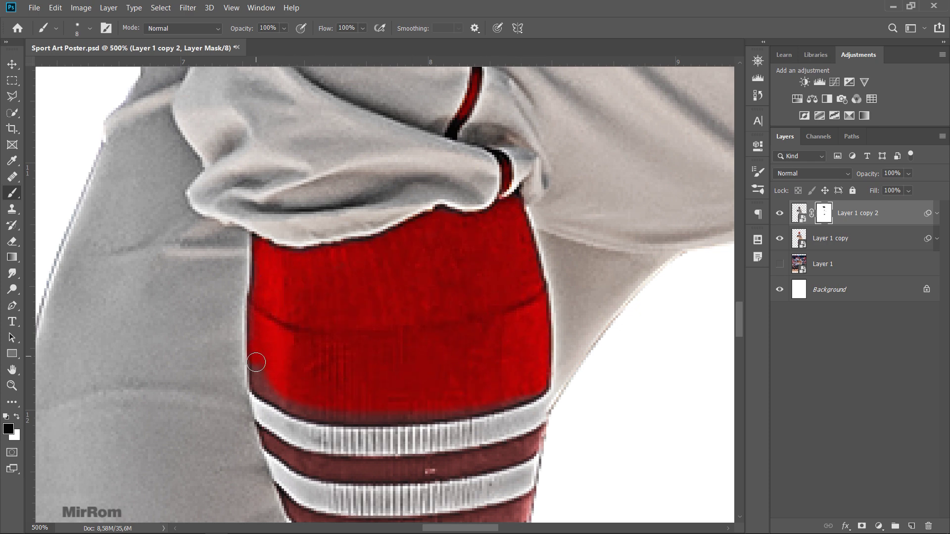
key(bracketleft)
key(bracketleft)
key(bracketleft)
scroll(519, 394, down, 1)
mouse_move(267, 364)
mouse_down()
mouse_move(320, 386)
mouse_move(535, 370)
mouse_up()
key(bracketleft)
key(bracketleft)
key(bracketleft)
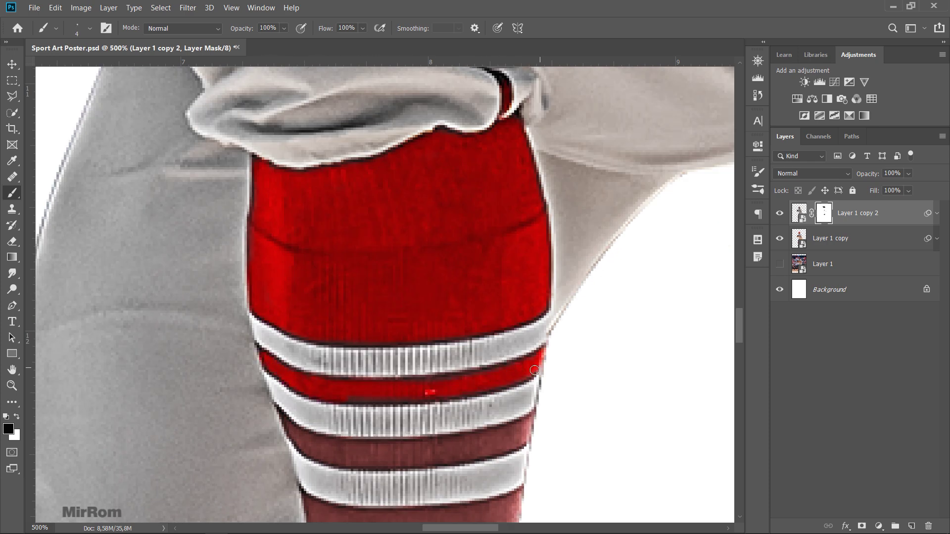
scroll(371, 395, down, 1)
mouse_move(292, 352)
mouse_down()
mouse_move(317, 373)
mouse_move(509, 379)
mouse_move(468, 376)
mouse_up()
Fill in the remaining red areas of the upper sock with a larger brush
scroll(469, 376, down, 1)
scroll(421, 322, down, 2)
key(bracketright)
mouse_move(324, 284)
mouse_down()
mouse_move(378, 240)
mouse_move(505, 279)
mouse_up()
scroll(378, 322, down, 1)
scroll(378, 323, down, 1)
key(bracketright)
key(bracketright)
mouse_move(426, 386)
mouse_down()
mouse_move(371, 148)
mouse_move(333, 318)
mouse_up()
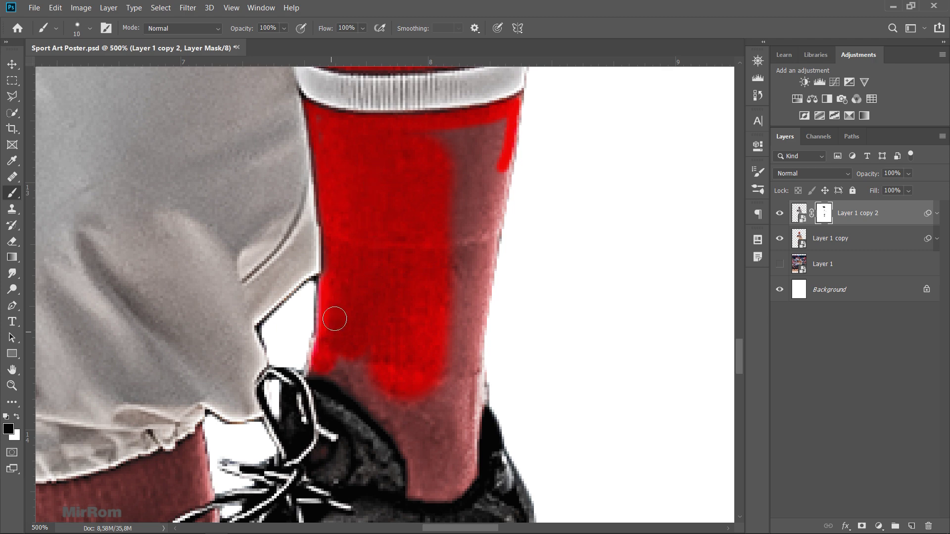
scroll(333, 318, down, 1)
mouse_move(342, 277)
mouse_down()
mouse_move(415, 371)
mouse_move(450, 333)
mouse_move(366, 297)
mouse_up()
key(bracketright)
key(bracketright)
key(bracketright)
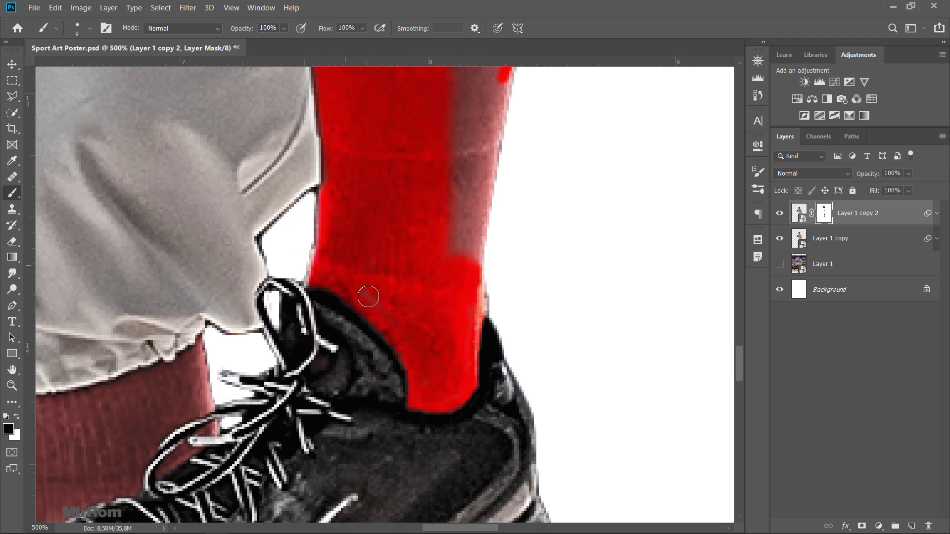
scroll(367, 297, up, 1)
mouse_move(446, 341)
mouse_down()
mouse_move(491, 154)
mouse_move(485, 317)
mouse_up()
Paint the left sock's edges and dark inner panel bright red
key(bracketleft)
scroll(439, 269, down, 1)
scroll(439, 269, down, 4)
scroll(439, 269, left, 5)
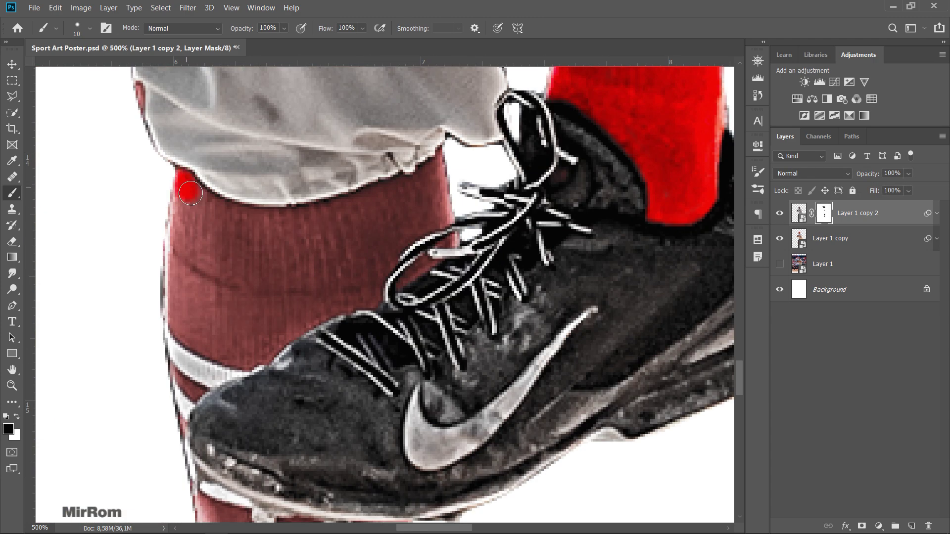
mouse_move(180, 195)
mouse_down()
mouse_move(429, 176)
mouse_move(349, 297)
mouse_up()
key(bracketleft)
key(bracketleft)
key(bracketleft)
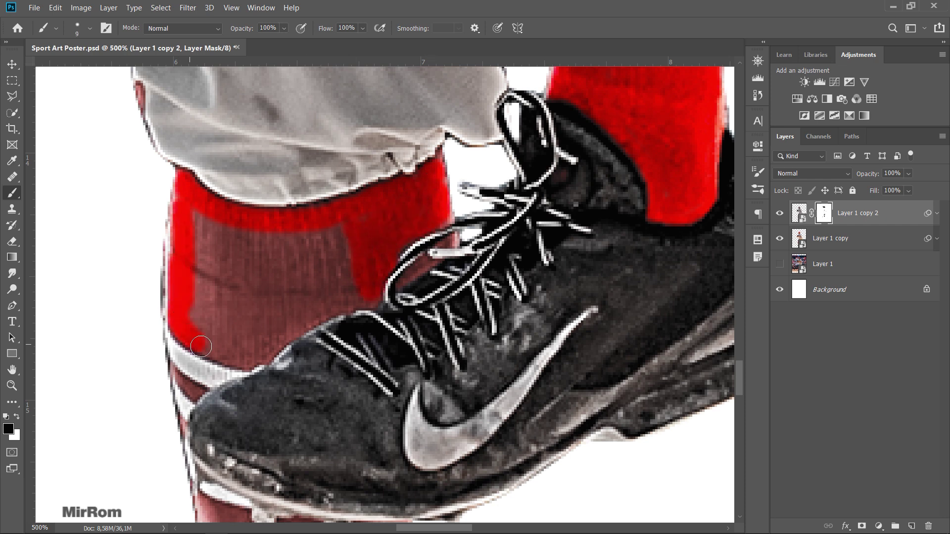
drag(188, 208, 364, 296)
key(bracketright)
key(bracketright)
key(bracketright)
mouse_move(297, 233)
mouse_down()
mouse_move(267, 265)
mouse_move(248, 318)
mouse_up()
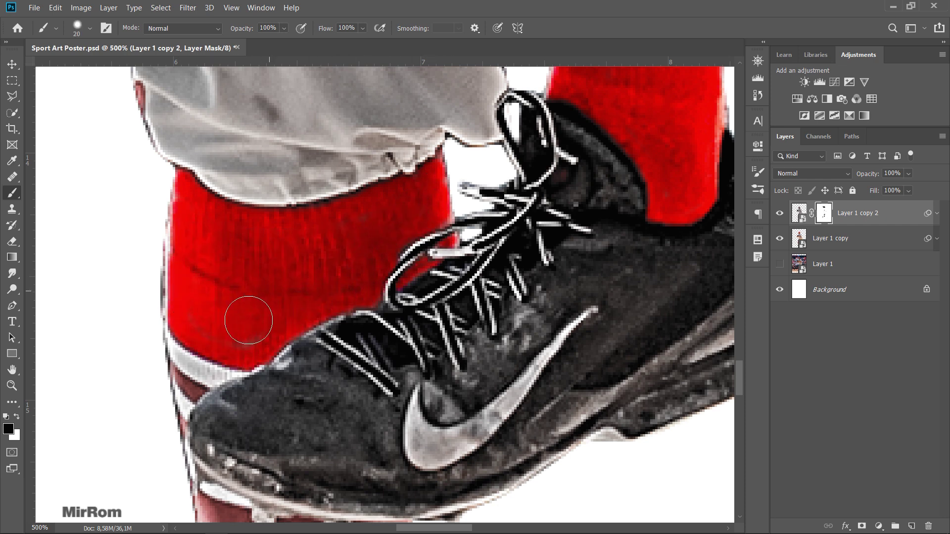
key(bracketleft)
key(bracketleft)
key(bracketleft)
Paint the last grey patches on the lower sock red
scroll(186, 383, down, 5)
key(bracketright)
key(bracketright)
key(bracketright)
mouse_move(201, 258)
mouse_down()
mouse_move(251, 366)
mouse_move(367, 340)
mouse_up()
scroll(368, 339, down, 5)
drag(350, 254, 345, 388)
key(bracketleft)
key(bracketleft)
key(bracketleft)
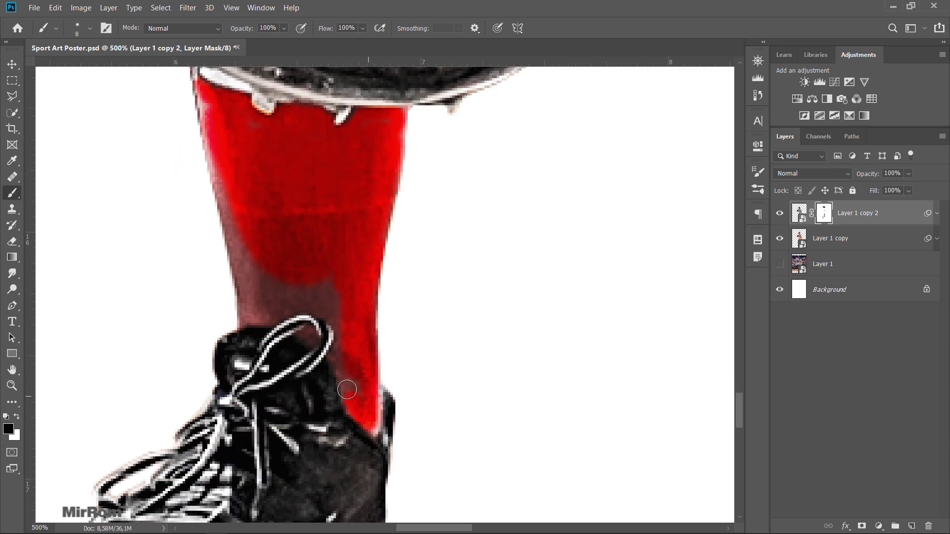
drag(208, 145, 356, 378)
key(bracketleft)
key(bracketleft)
key(bracketleft)
Paint the jersey number red, then leave the mask and view the whole poster
key(ctrl+minus)
key(ctrl+minus)
key(ctrl+minus)
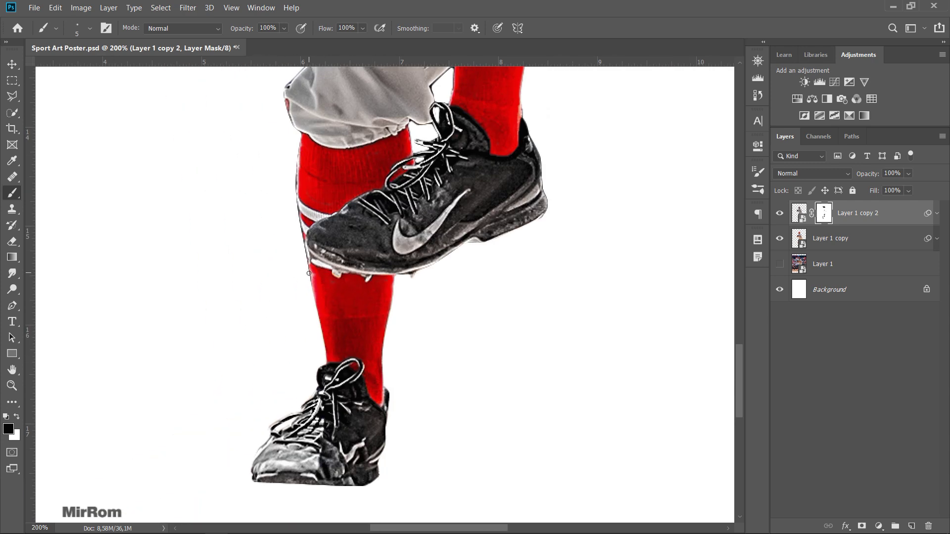
scroll(310, 264, up, 10)
key(ctrl+plus)
key(ctrl+plus)
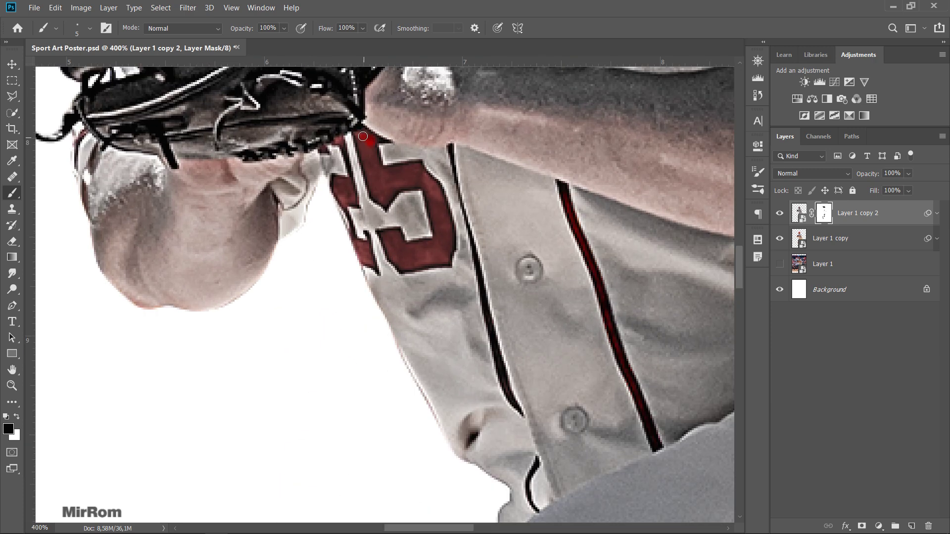
mouse_move(366, 144)
mouse_down()
mouse_move(438, 225)
mouse_move(406, 255)
mouse_move(364, 246)
mouse_move(350, 204)
mouse_up()
key(bracketleft)
scroll(78, 181, up, 2)
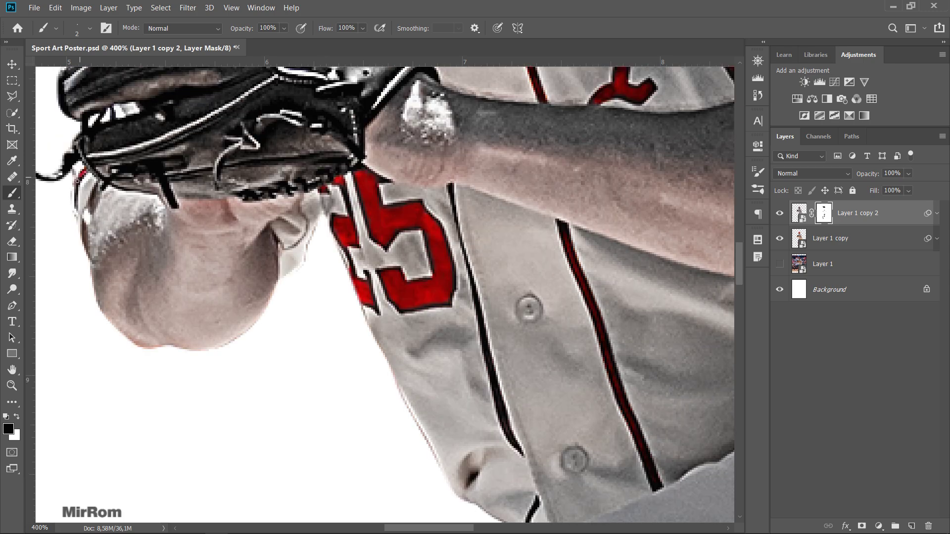
scroll(90, 202, up, 10)
mouse_move(346, 154)
mouse_down()
mouse_move(349, 198)
mouse_move(369, 241)
mouse_up()
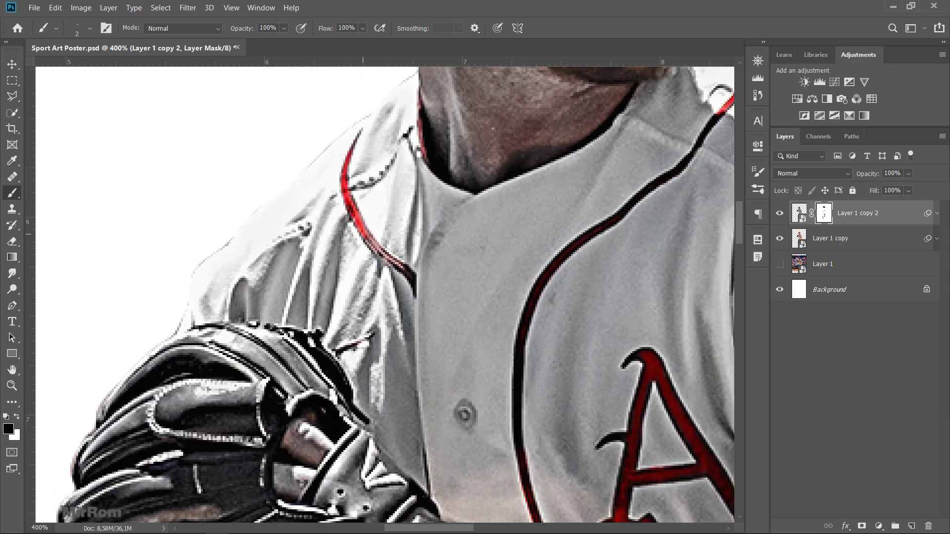
scroll(419, 89, down, 2)
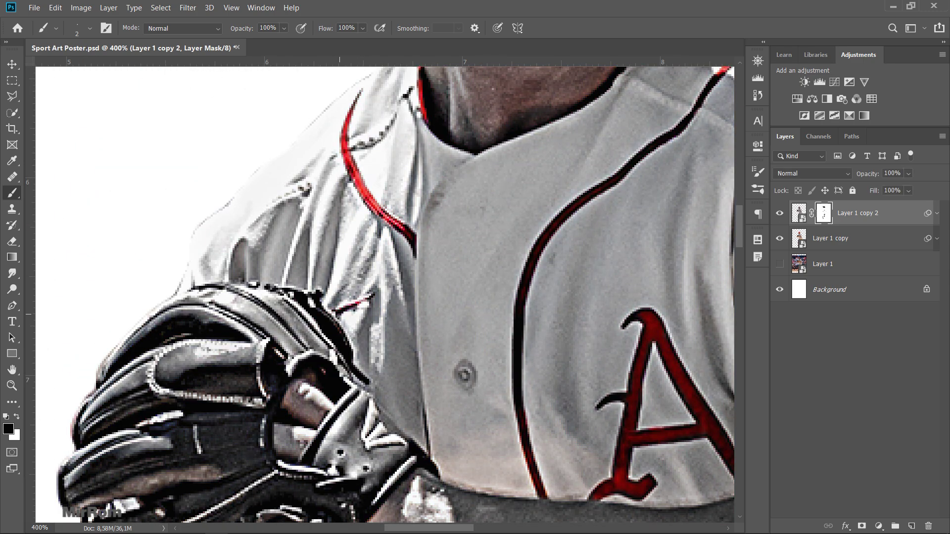
key(ctrl+2)
key(ctrl+0)
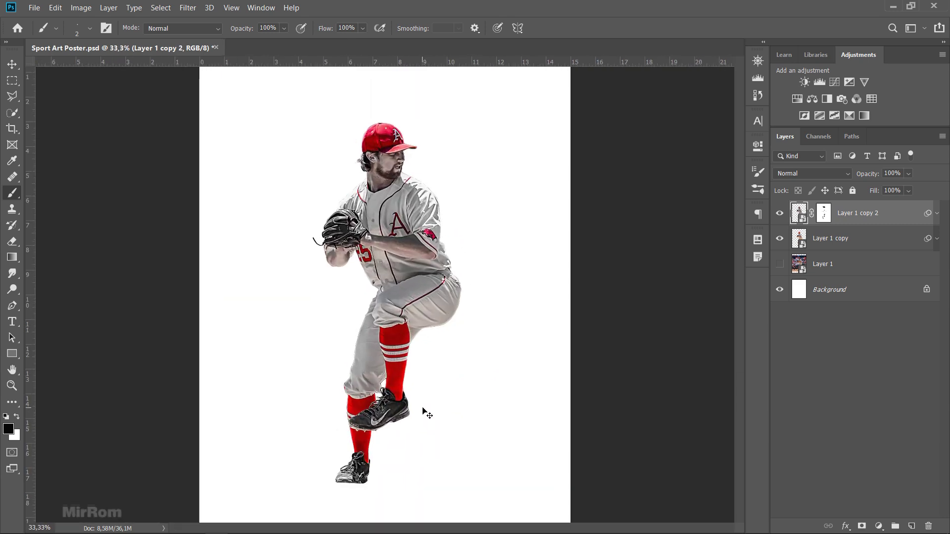
Make the stadium photo layer (Layer 1) visible and select it
scroll(423, 411, up, 2)
key(v)
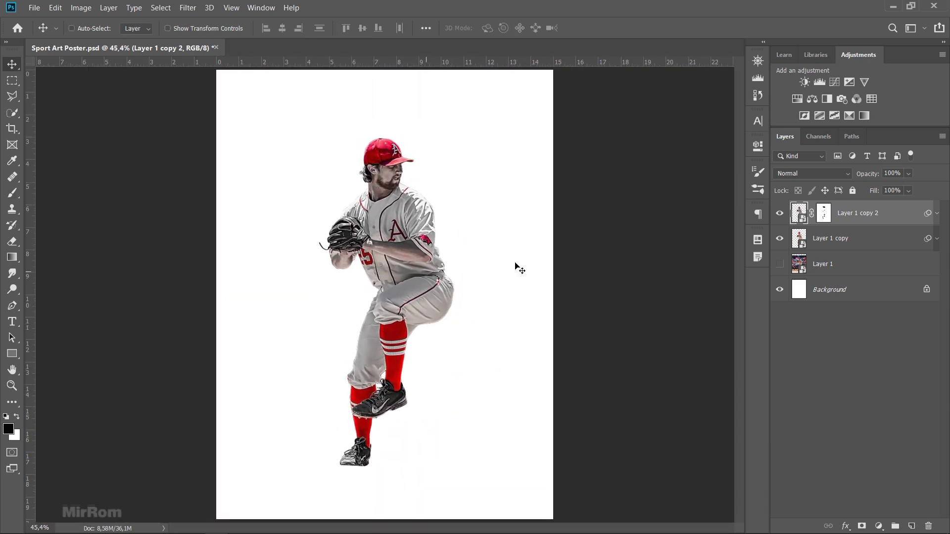
click(780, 213)
click(780, 264)
click(815, 266)
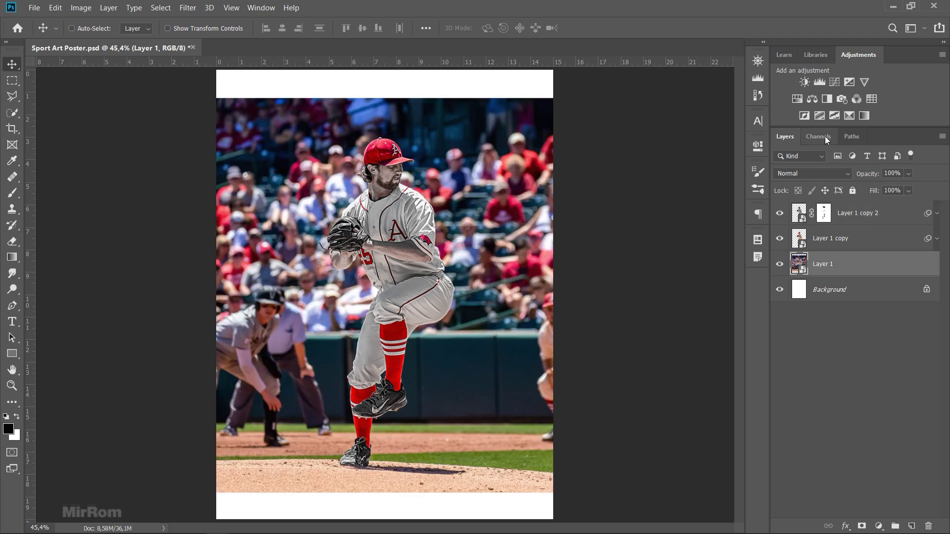
Add a clipped Hue/Saturation layer with Saturation -100 and Lightness +44
click(797, 99)
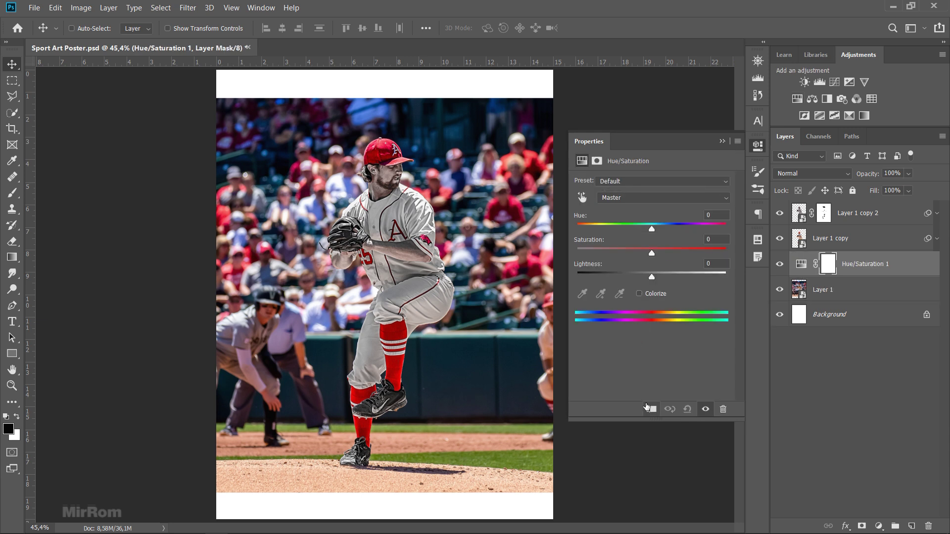
click(651, 409)
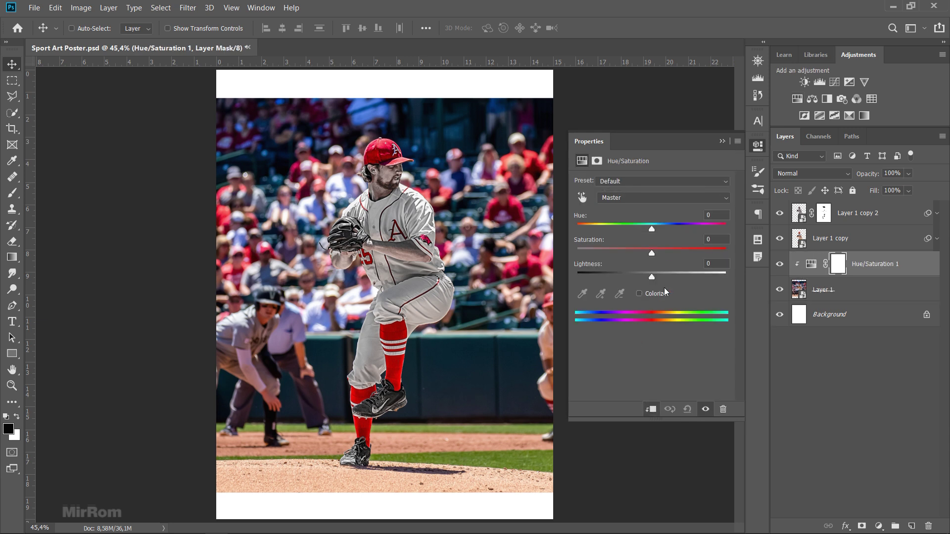
drag(651, 254, 577, 254)
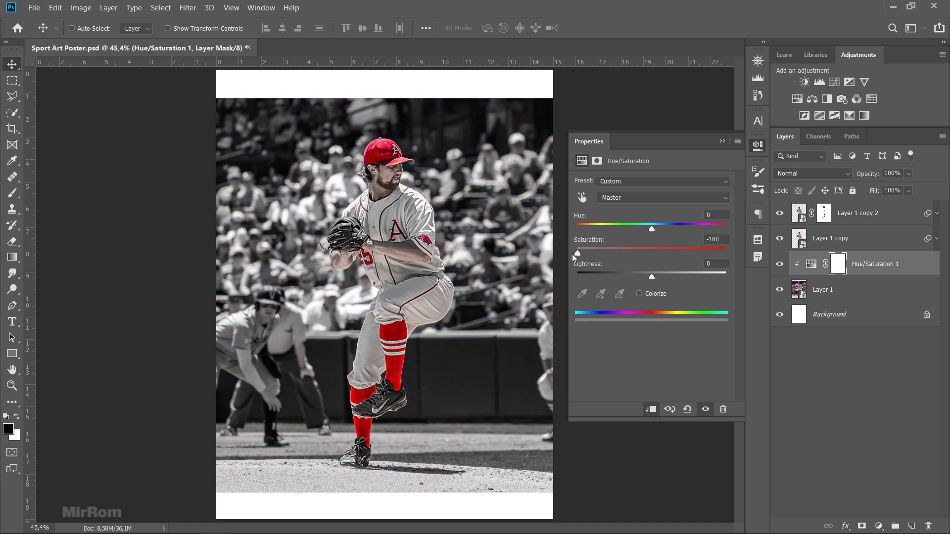
drag(652, 275, 685, 281)
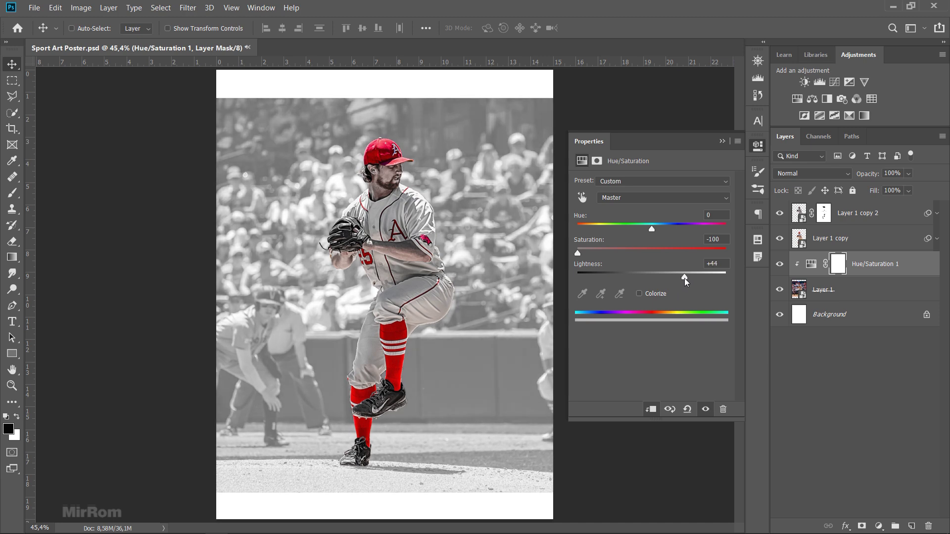
click(706, 411)
click(707, 411)
click(721, 142)
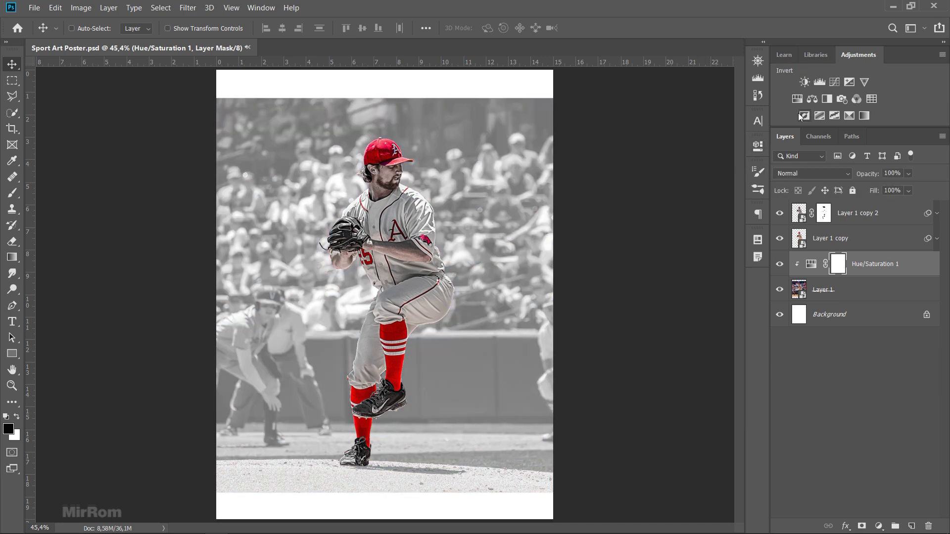
Add a clipped Levels layer with midtones 0.85 and Output white 231
click(820, 81)
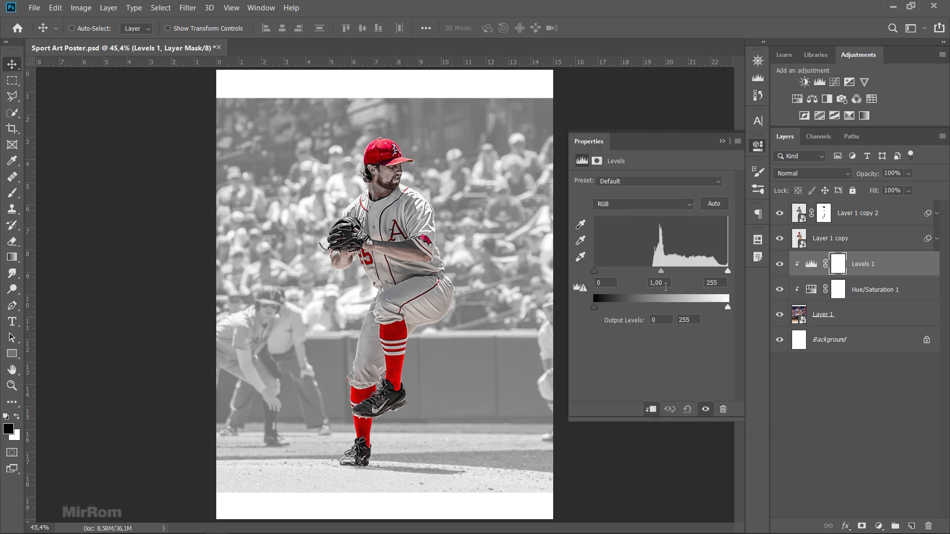
drag(662, 272, 666, 273)
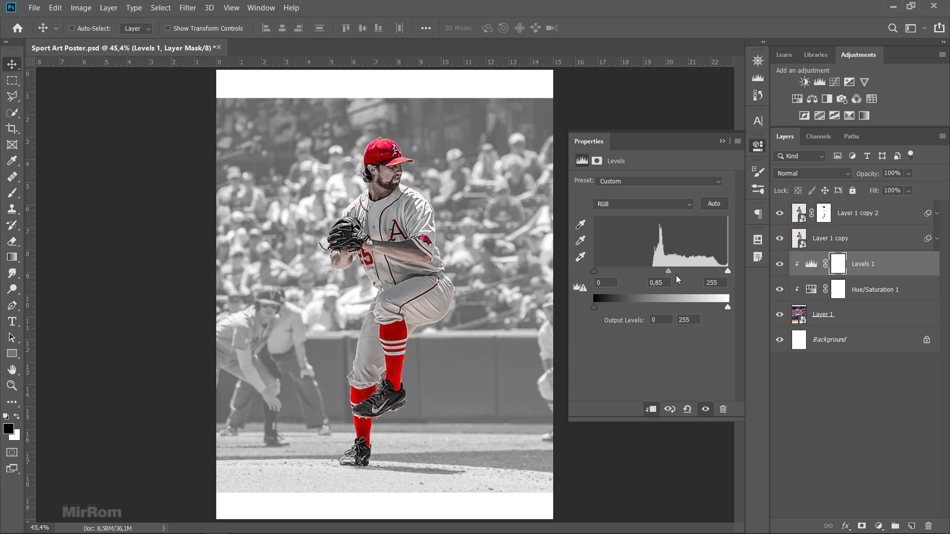
drag(728, 308, 717, 307)
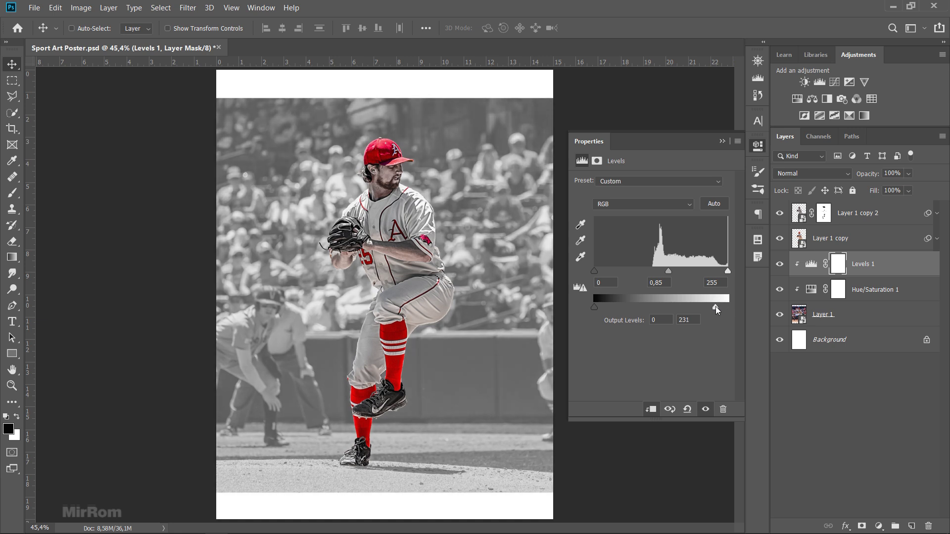
click(706, 410)
click(727, 142)
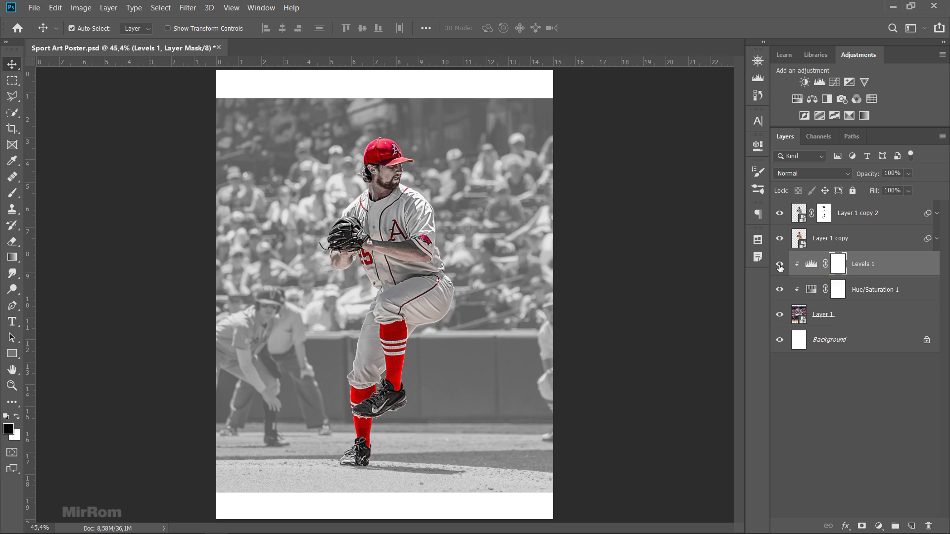
key(ctrl+minus)
click(811, 313)
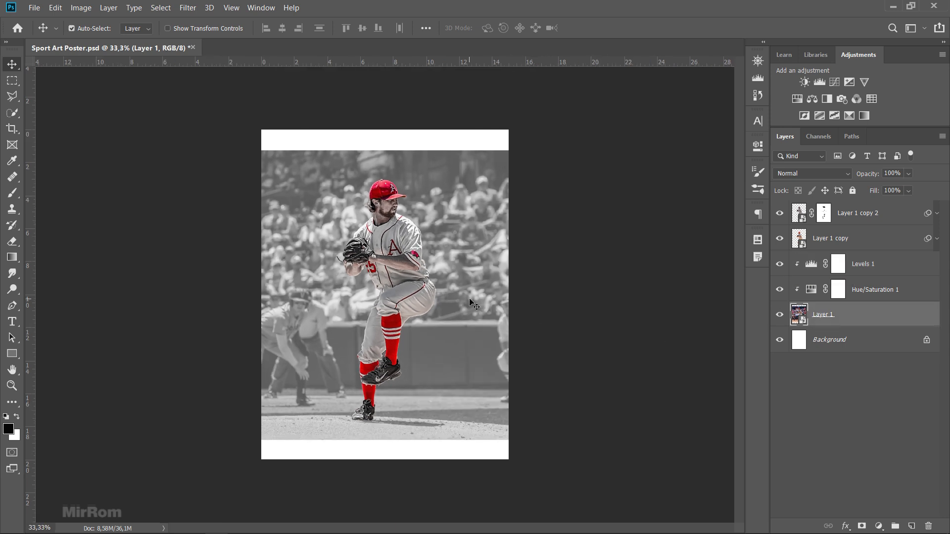
Add a mask to the stadium photo and choose a Foreground to Transparent gradient
key(ctrl+semicolon)
click(862, 527)
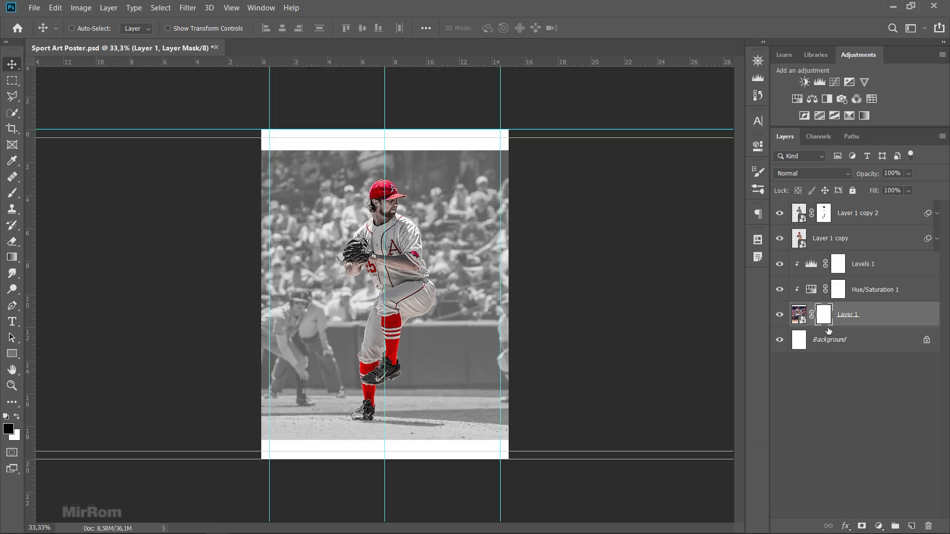
right_click(15, 259)
click(52, 256)
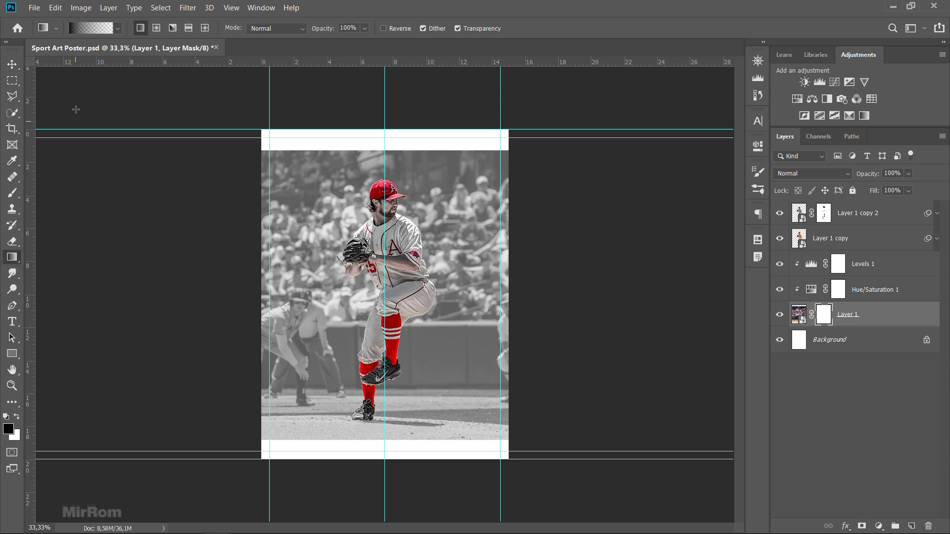
click(96, 28)
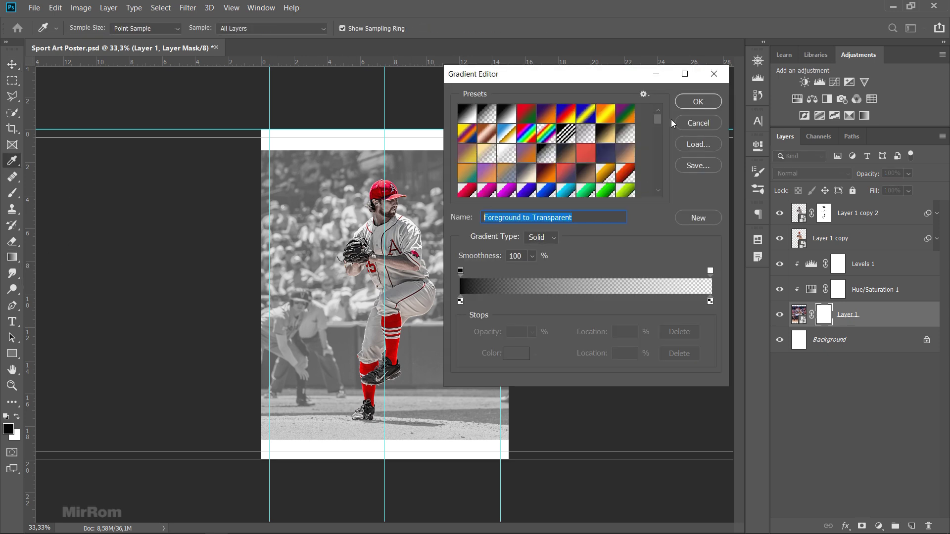
click(698, 102)
Drag gradients on the mask so the photo's top and bottom fade to white
drag(421, 135, 411, 274)
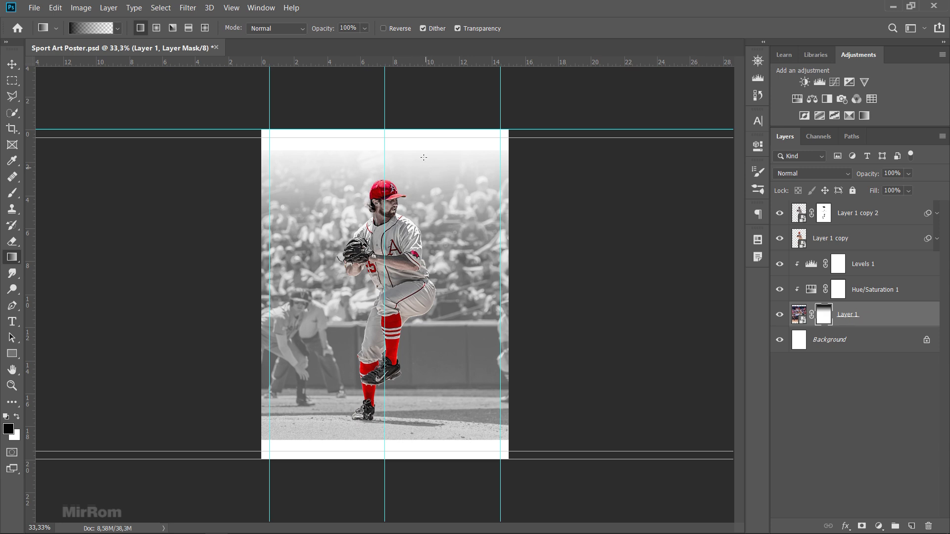
drag(421, 123, 435, 326)
drag(431, 465, 432, 313)
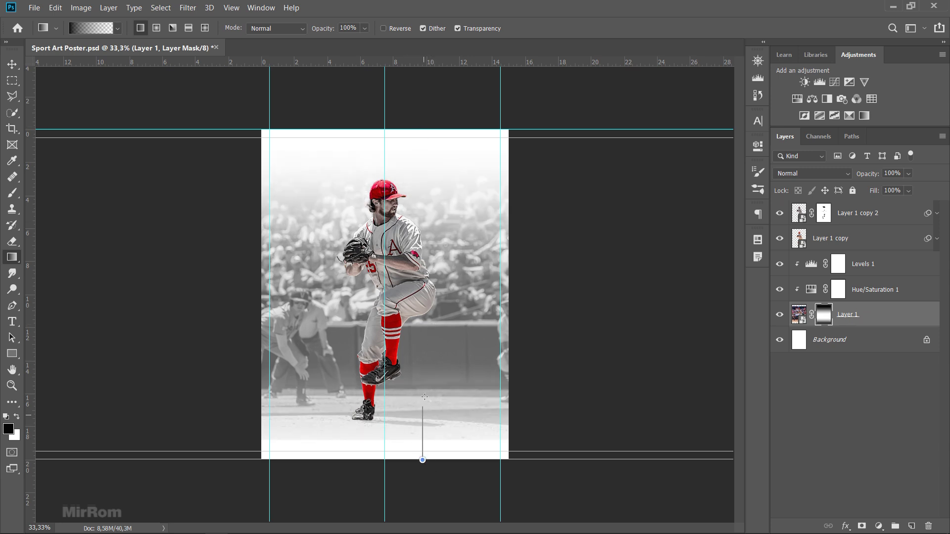
drag(425, 397, 425, 394)
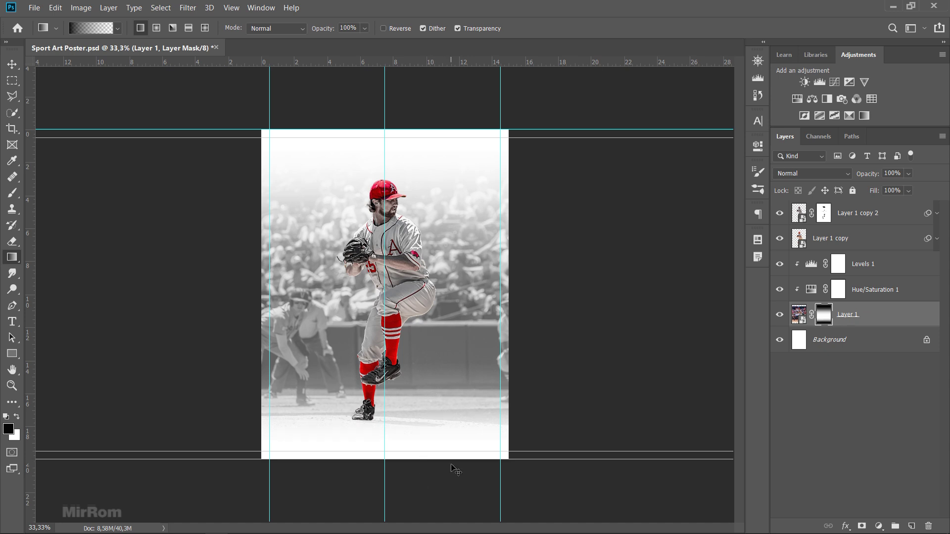
drag(445, 502, 447, 440)
Add a Solid Color fill layer directly above the Background layer
key(v)
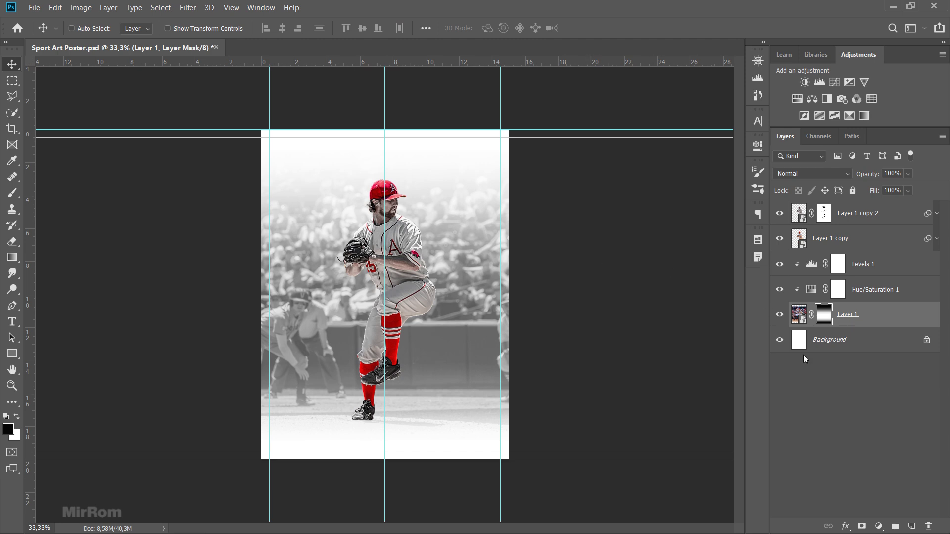
click(842, 341)
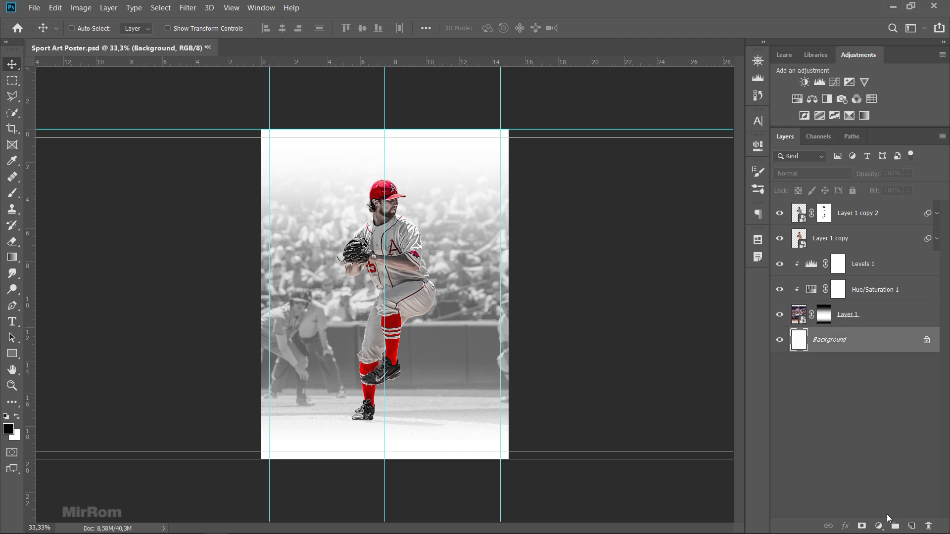
click(879, 526)
click(896, 314)
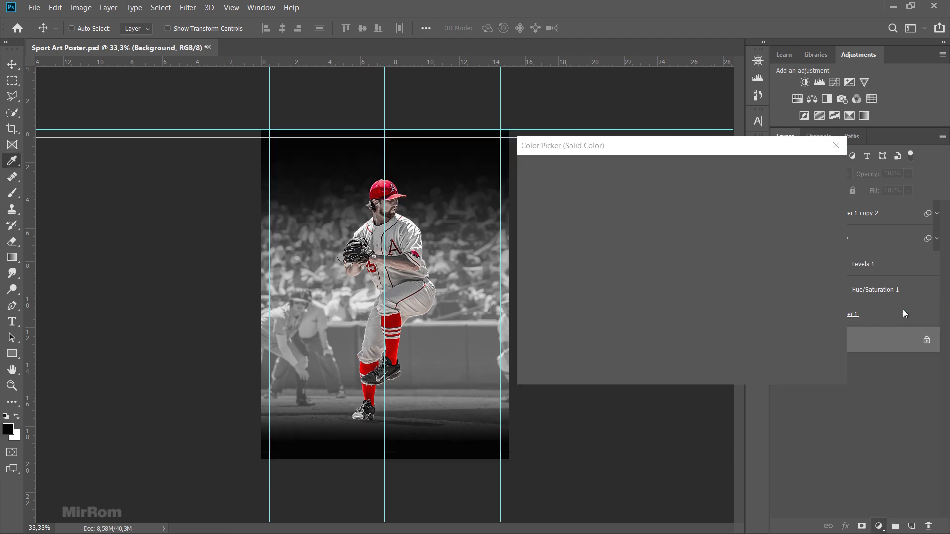
Set the fill colour to hex b6b6b6 and hide the guides
click(464, 350)
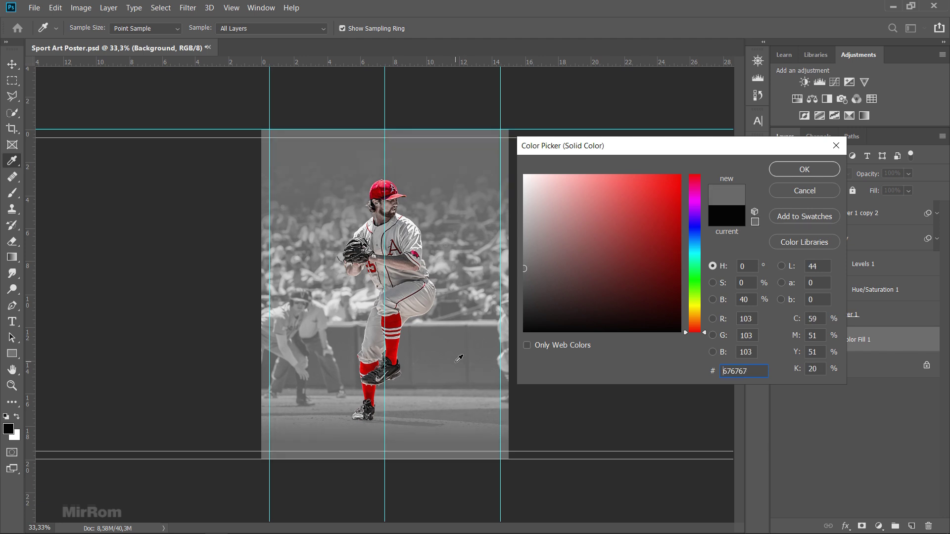
drag(530, 269, 522, 252)
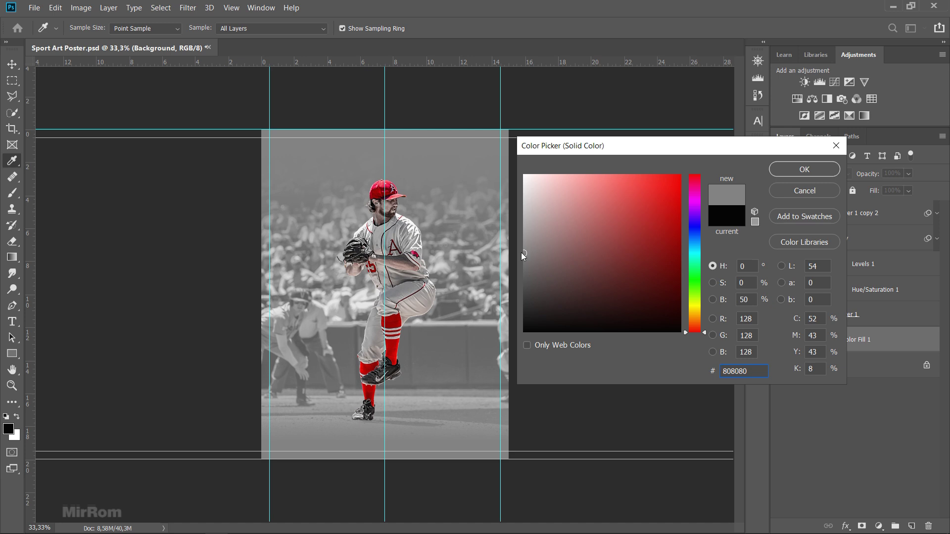
drag(523, 254, 512, 240)
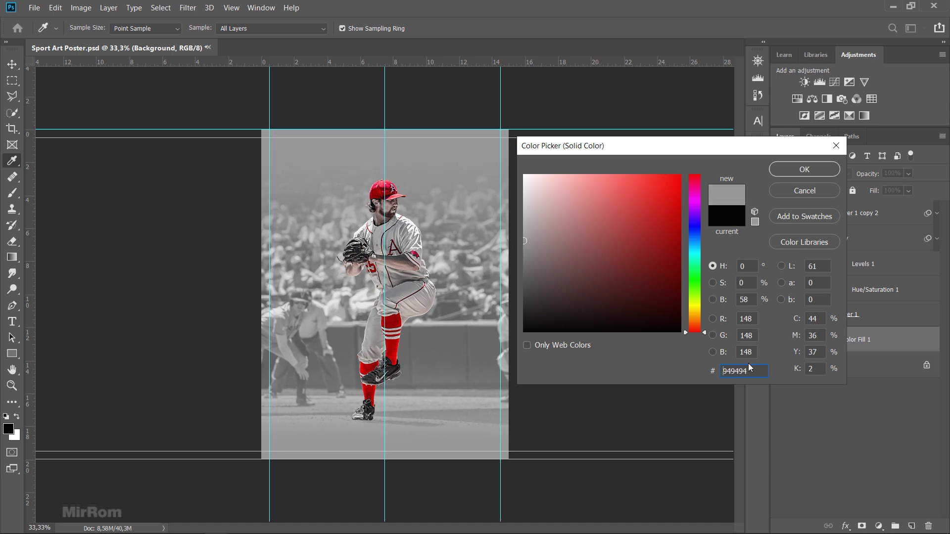
drag(750, 369, 690, 369)
text(b6b6b6)
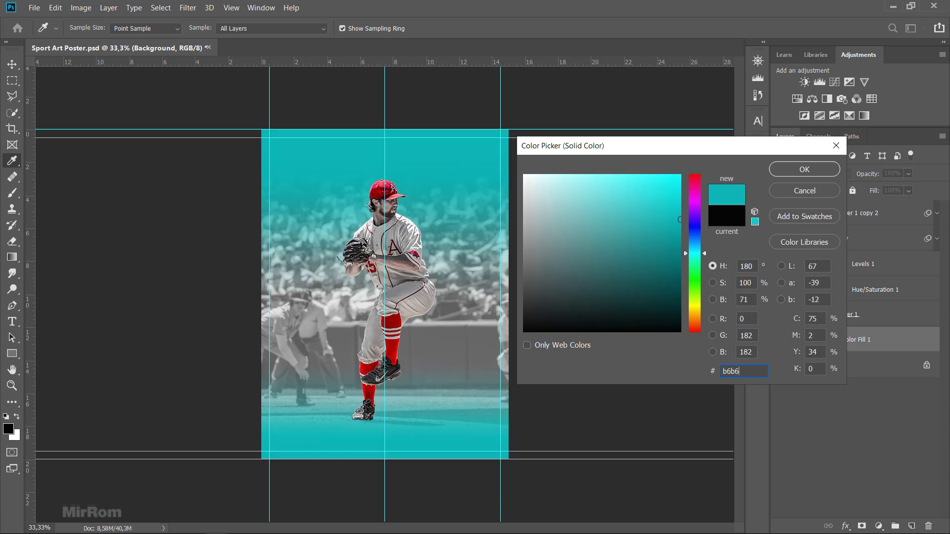
click(780, 174)
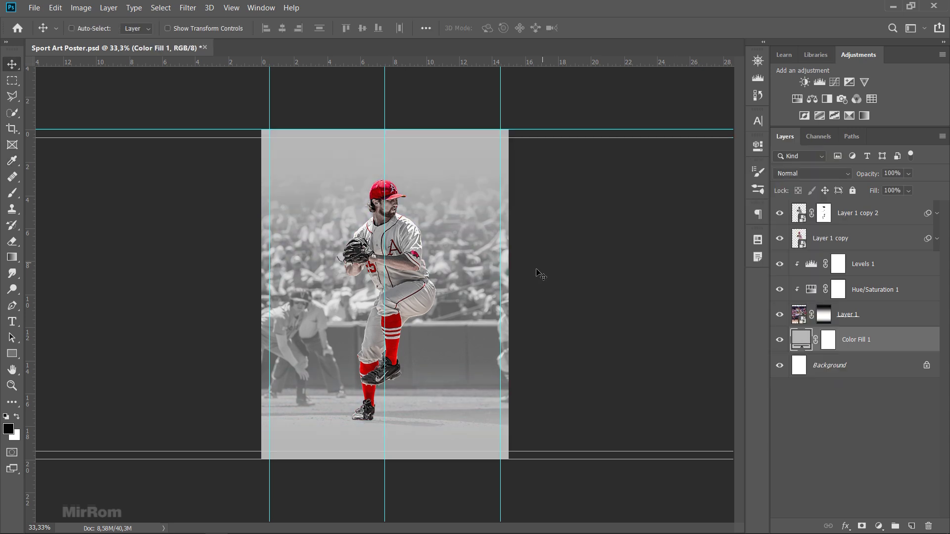
key(ctrl+h)
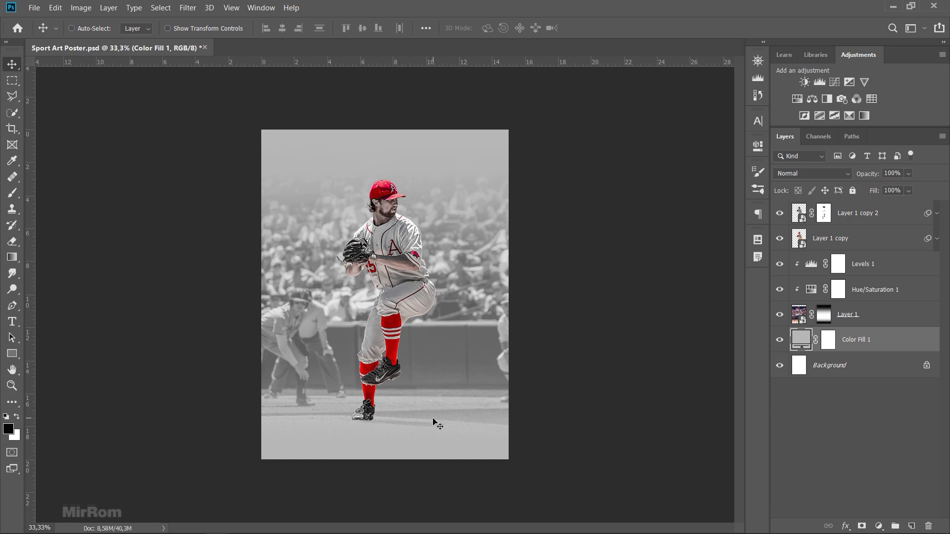
Open the concrete texture image and drag it into the poster above Levels 1
click(36, 11)
click(46, 27)
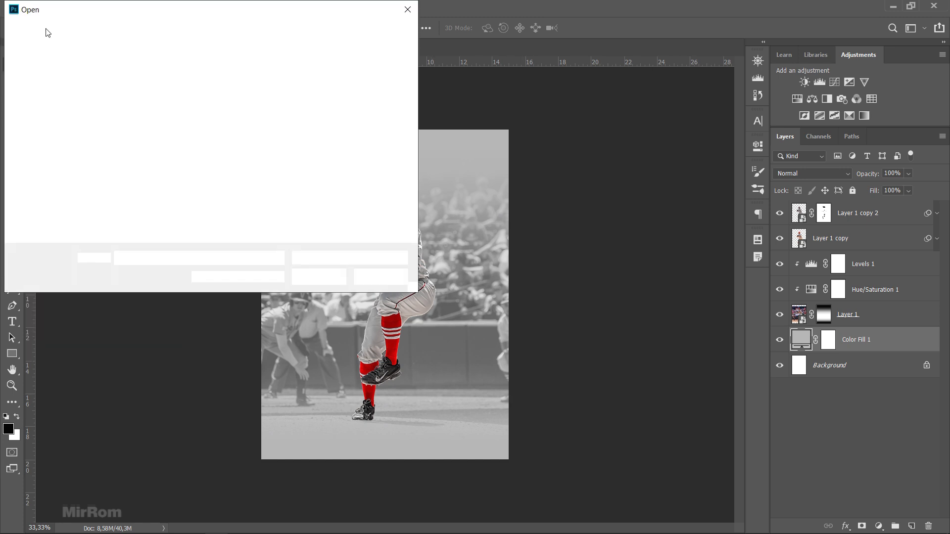
click(132, 119)
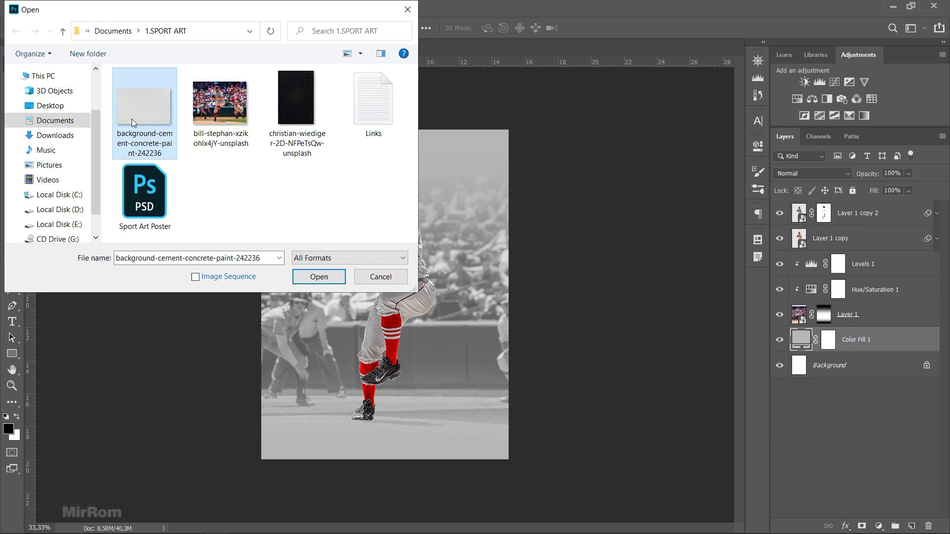
click(332, 283)
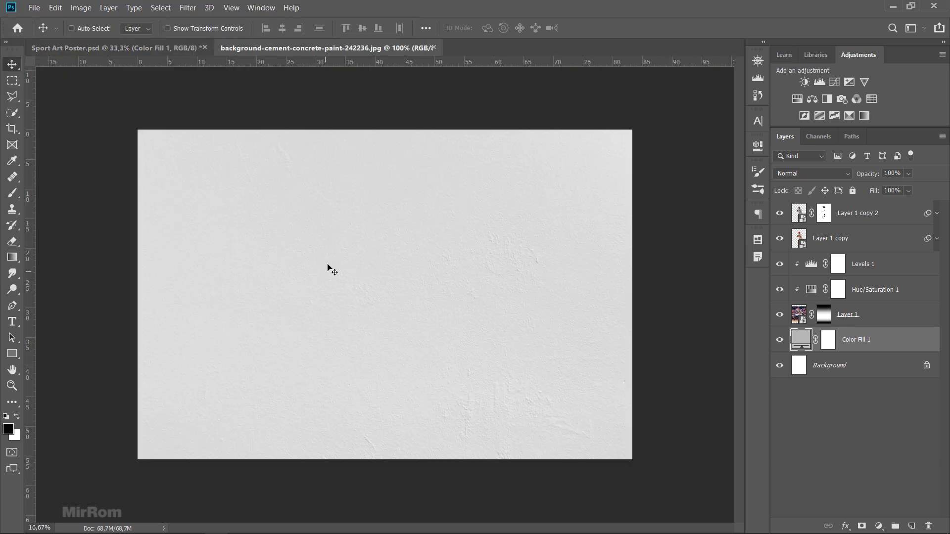
drag(350, 224, 278, 136)
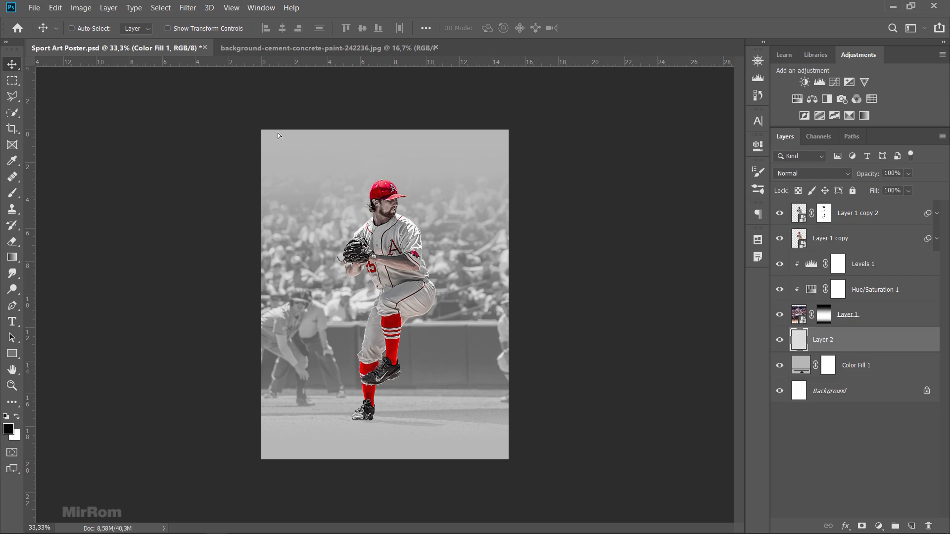
drag(823, 340, 842, 252)
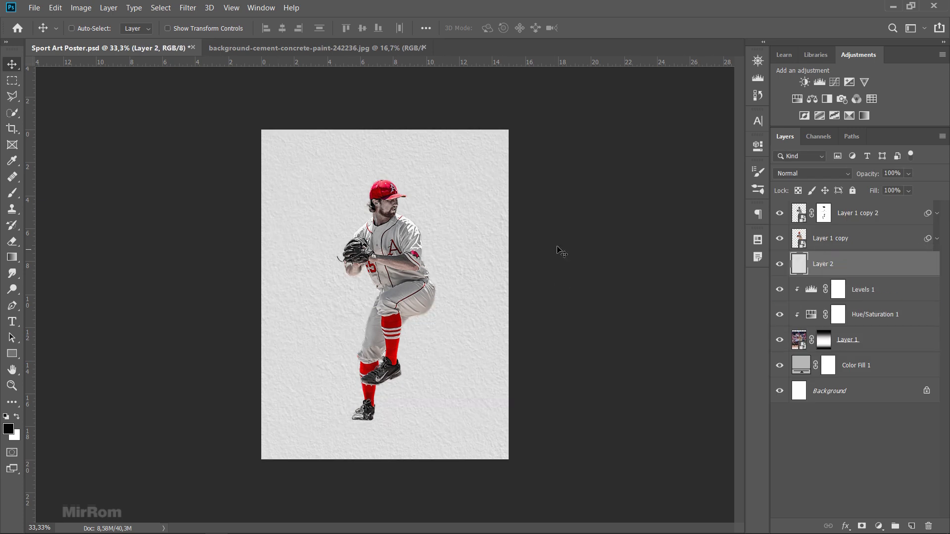
Scale and position the concrete texture with Free Transform to cover the page
key(ctrl+t)
drag(213, 29, 184, 44)
drag(451, 309, 463, 310)
drag(675, 122, 659, 126)
drag(659, 472, 649, 464)
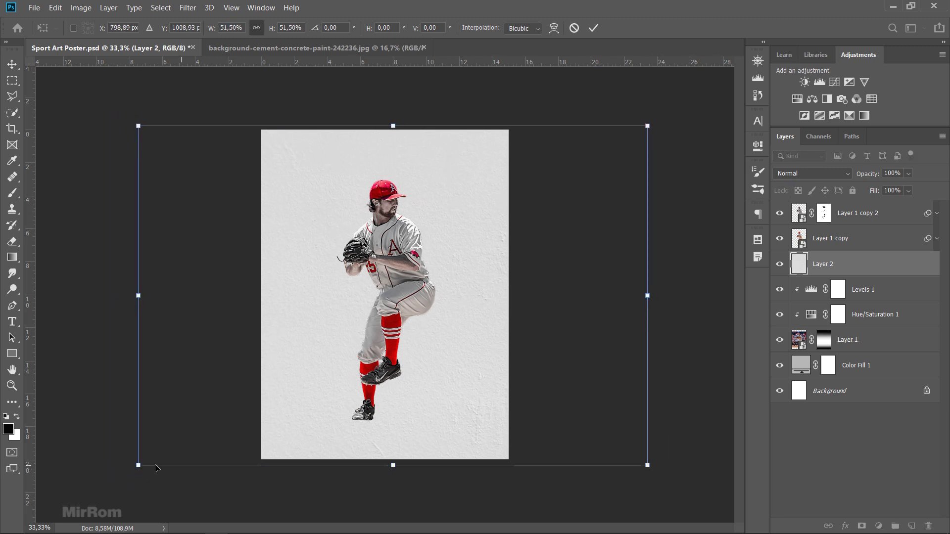
drag(138, 464, 141, 462)
drag(422, 389, 421, 392)
drag(650, 298, 538, 298)
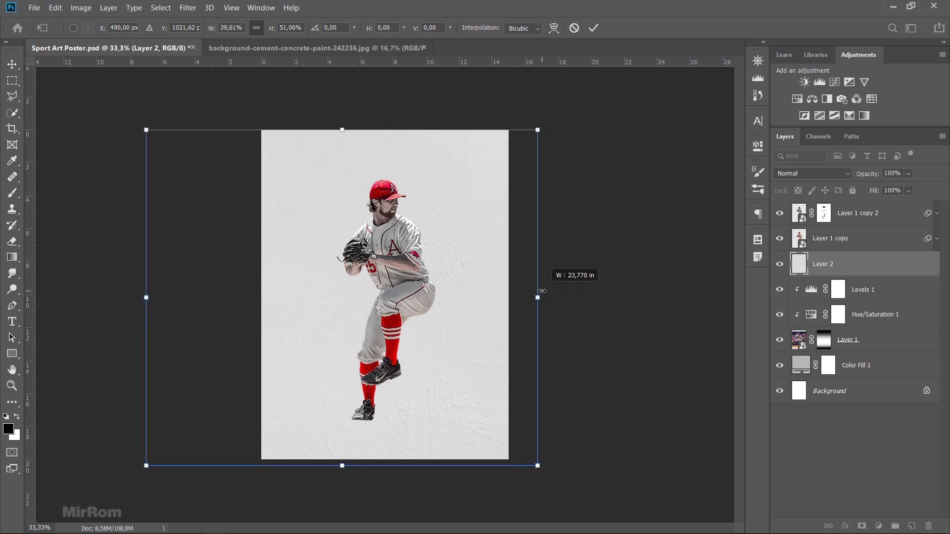
drag(146, 298, 237, 298)
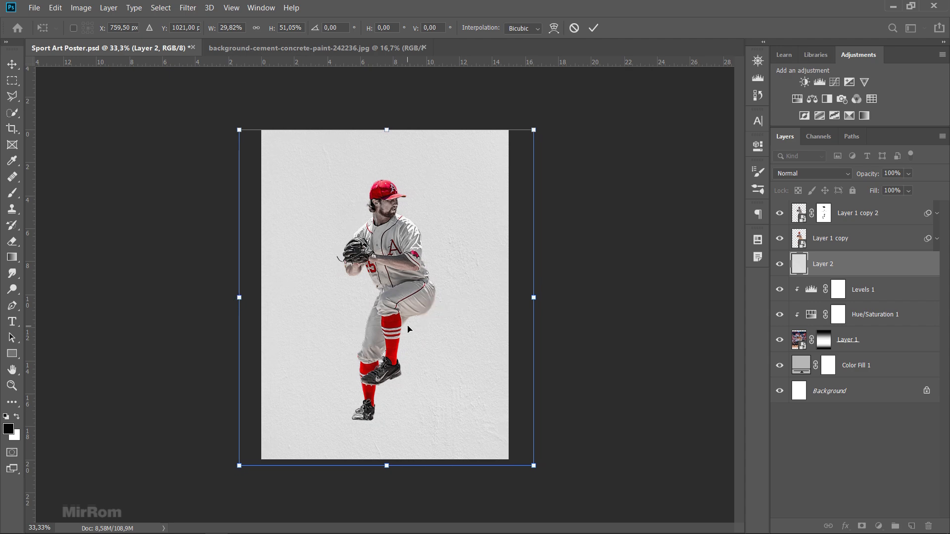
key(Return)
click(812, 173)
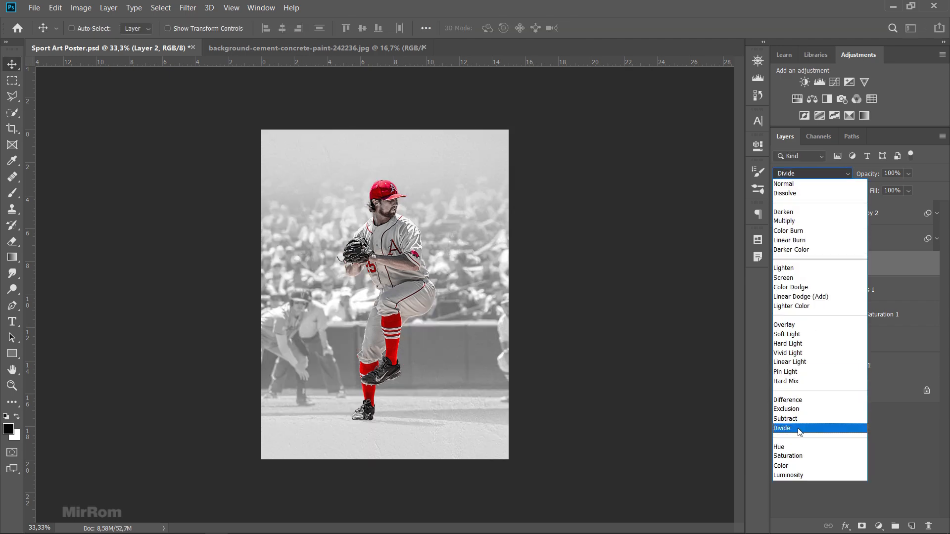
Blend Layer 2's concrete texture in Divide mode and clip a new Levels adjustment to it
click(798, 429)
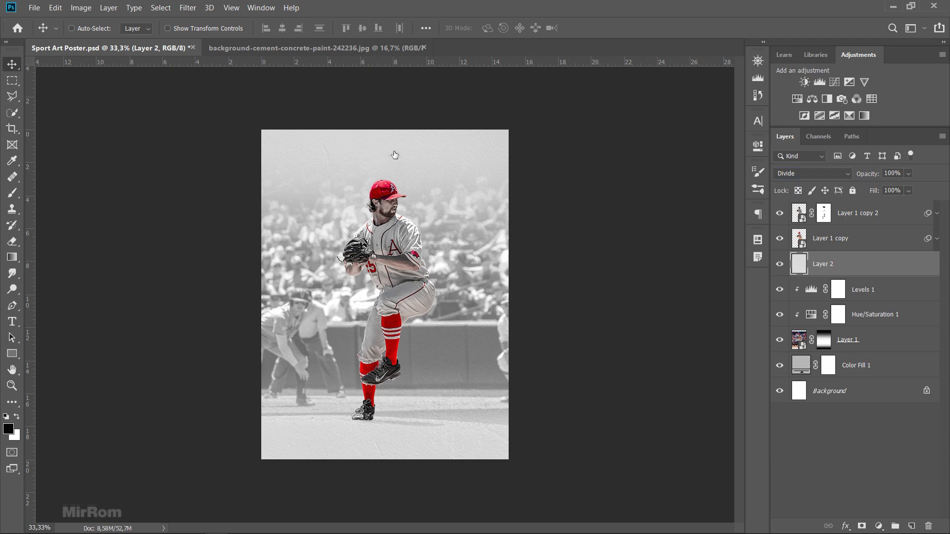
scroll(395, 155, up, 2)
scroll(378, 145, down, 3)
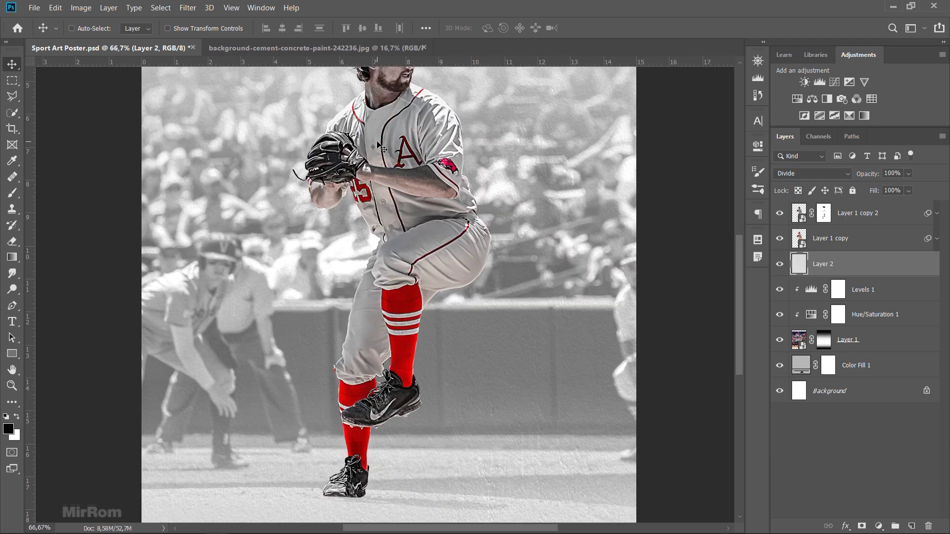
scroll(445, 395, down, 2)
scroll(467, 350, down, 1)
scroll(467, 291, up, 2)
scroll(468, 293, up, 1)
scroll(469, 293, down, 1)
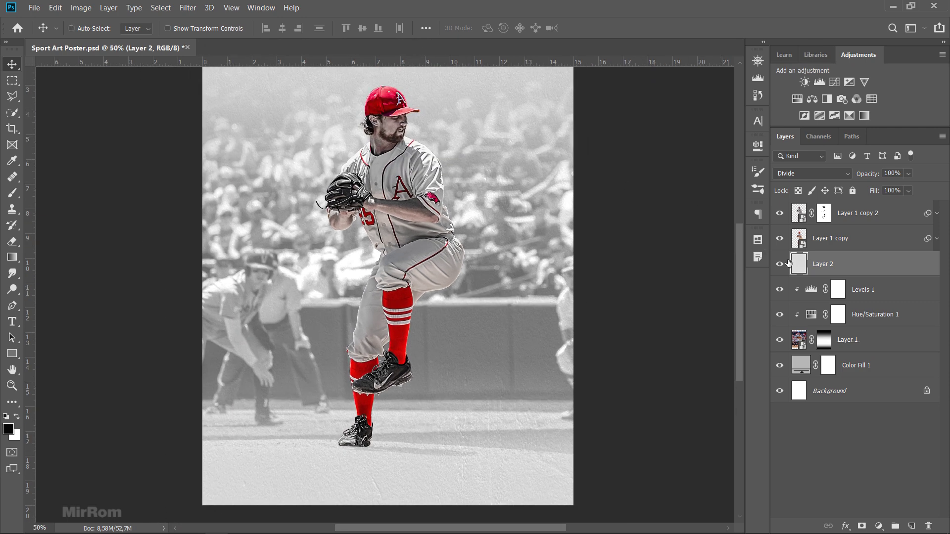
click(819, 82)
click(651, 410)
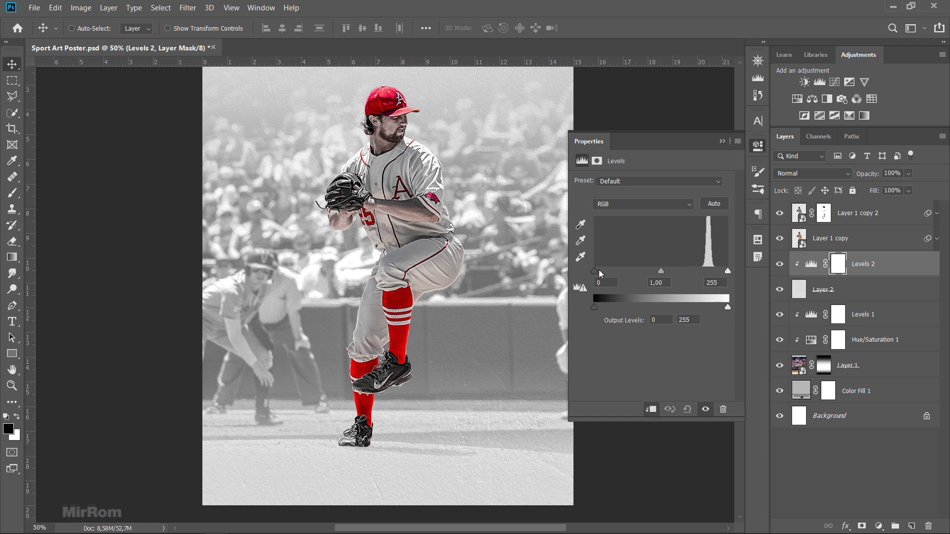
Push the Levels 2 black point to 79 to add contrast to the texture
drag(595, 271, 686, 272)
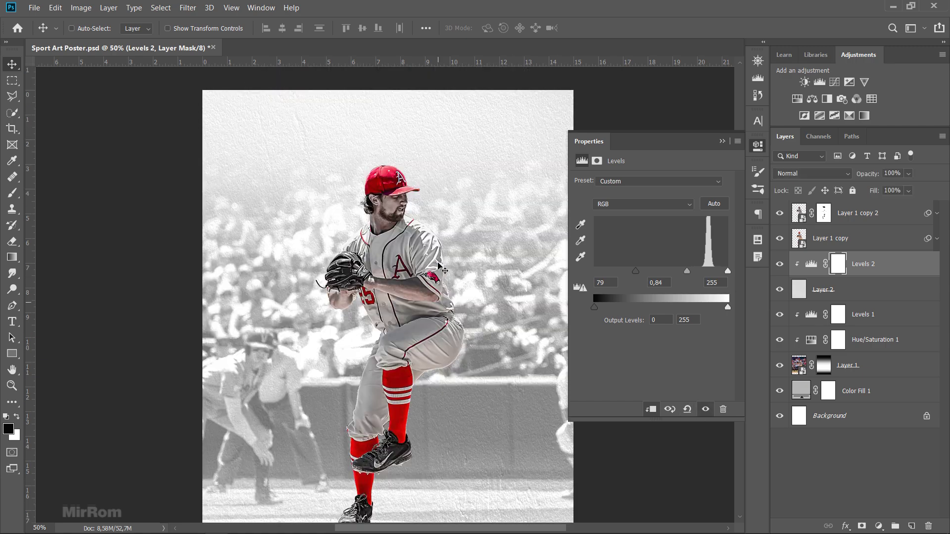
click(722, 141)
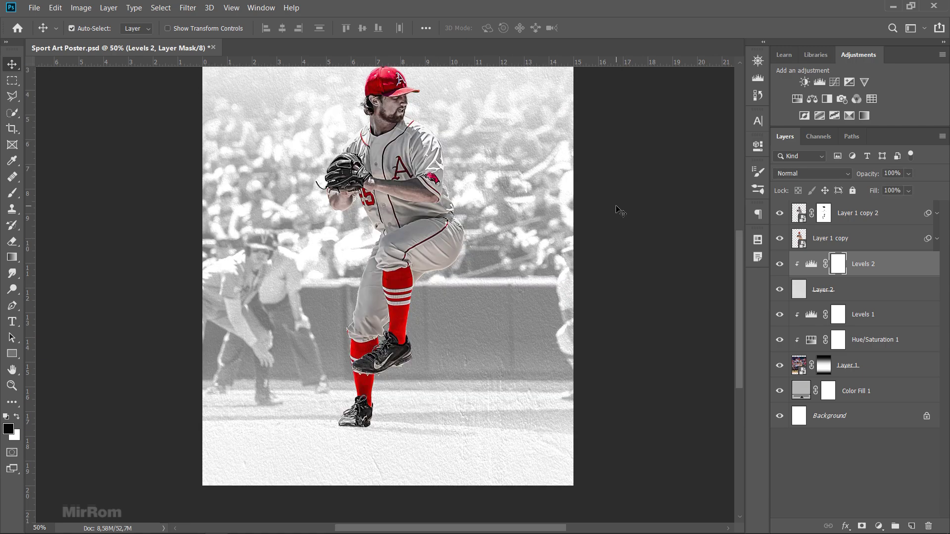
key(ctrl+minus)
key(ctrl+0)
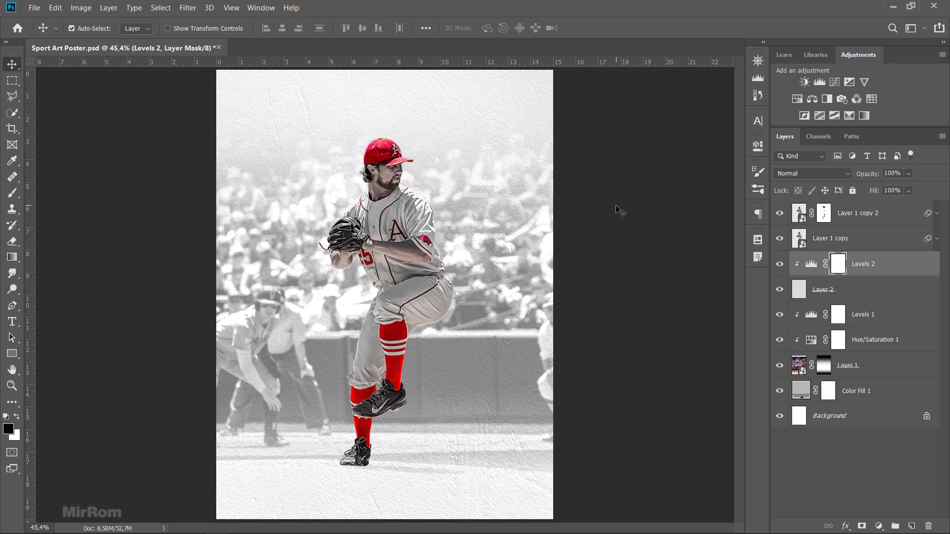
Save the poster, hide the guides, and target the Levels 2 adjustment itself
key(ctrl+s)
key(ctrl+minus)
key(ctrl+semicolon)
key(b)
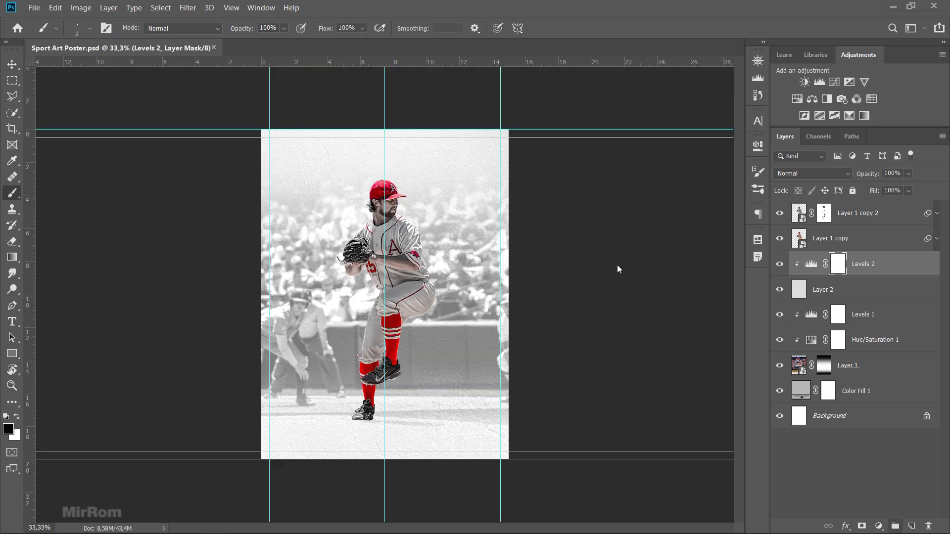
key(ctrl+semicolon)
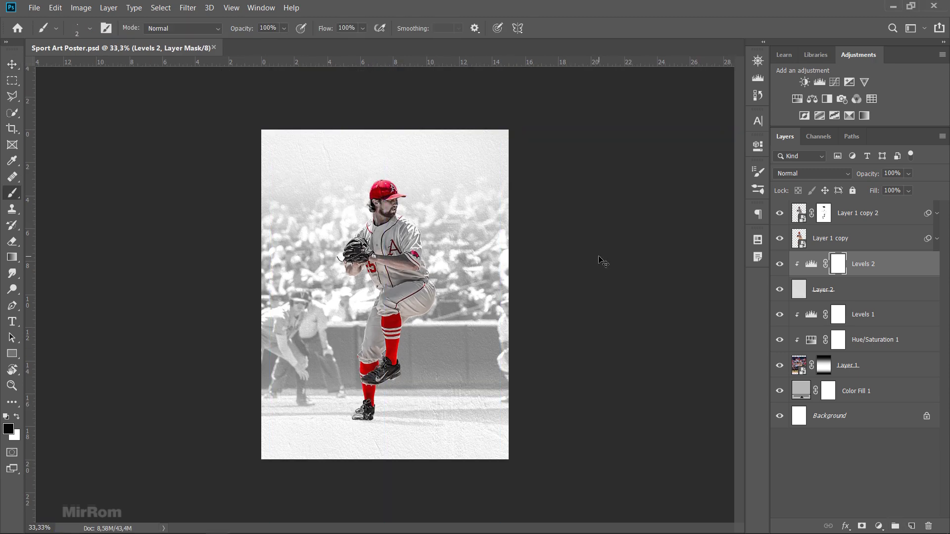
key(ctrl+plus)
key(ctrl+minus)
key(ctrl+2)
Add empty Layer 3 above Levels 2 and load the large 2462 px grunge brush
click(911, 519)
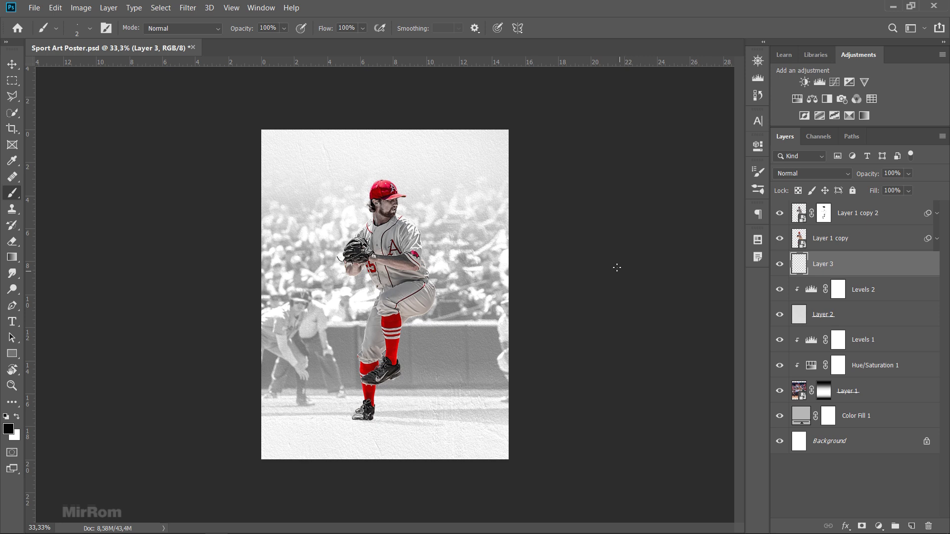
key(v)
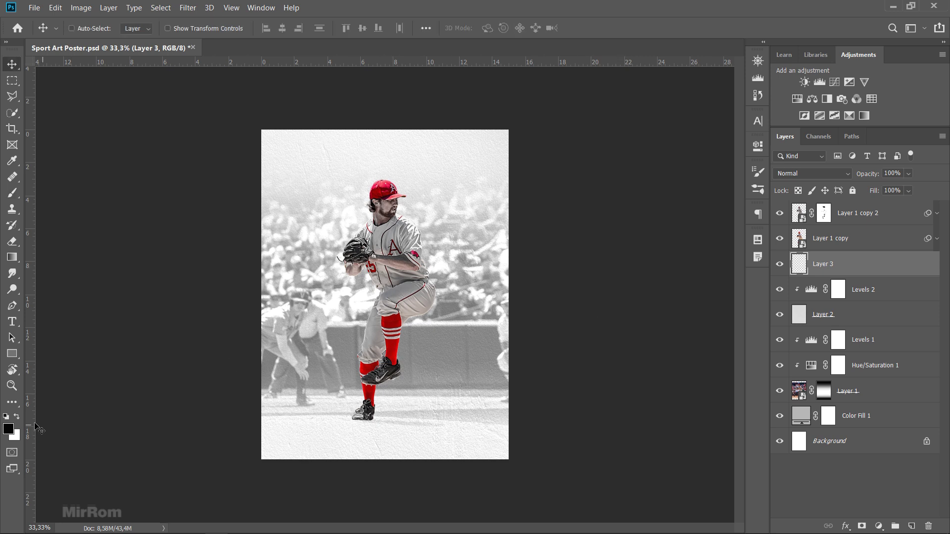
click(12, 193)
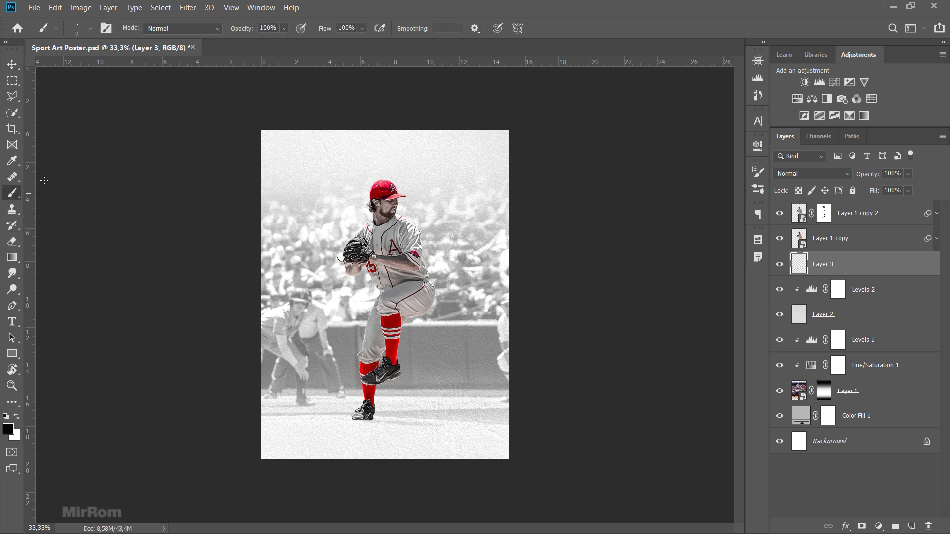
click(106, 29)
click(593, 167)
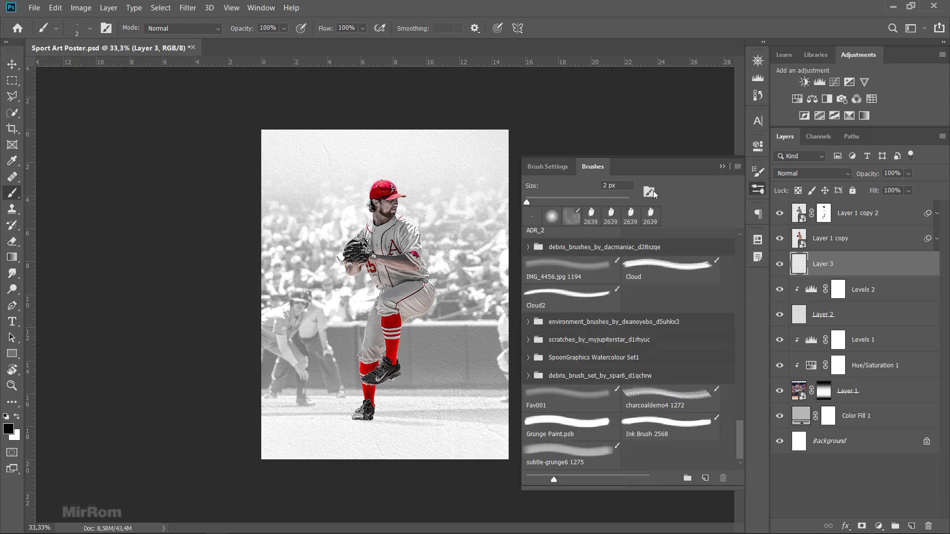
click(581, 453)
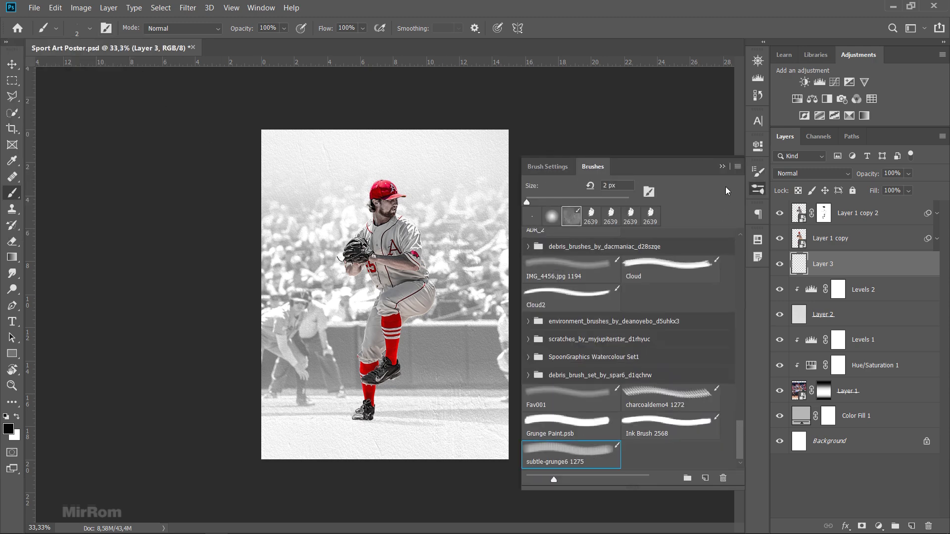
click(723, 167)
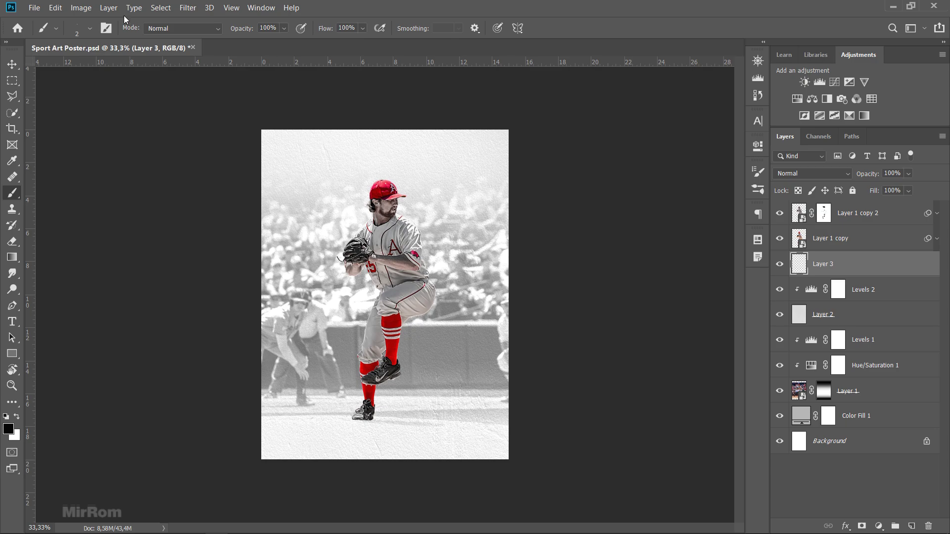
click(106, 28)
click(699, 236)
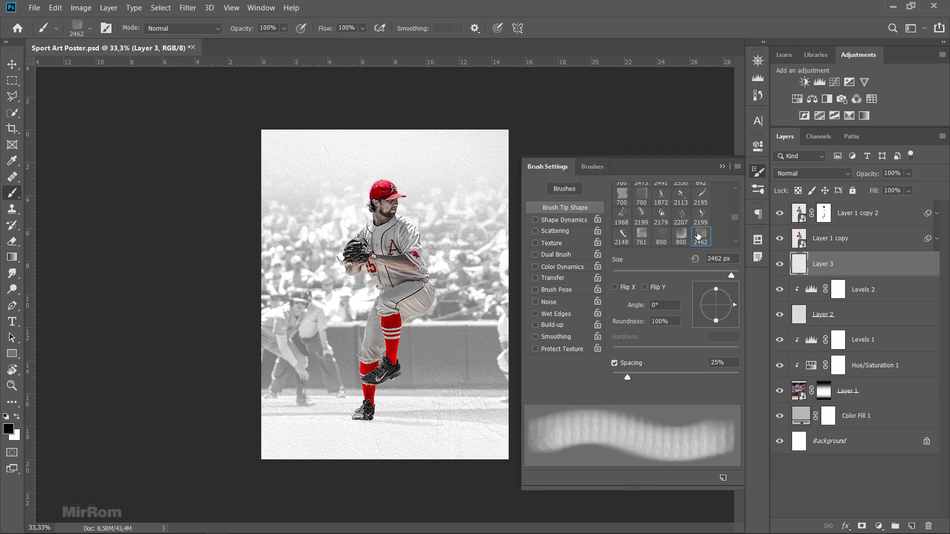
click(723, 168)
Stamp grunge texture twice onto Layer 3 and compare the poster with it hidden
click(442, 305)
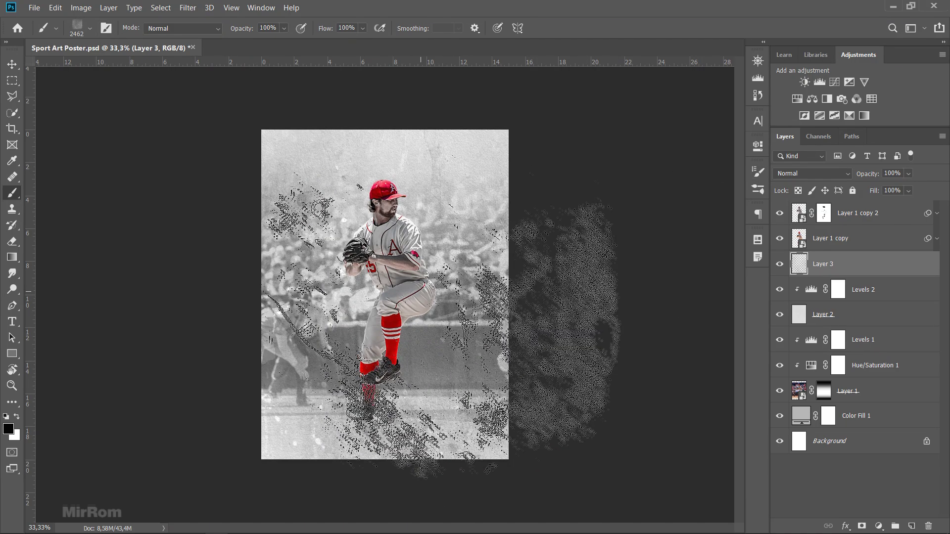
click(376, 334)
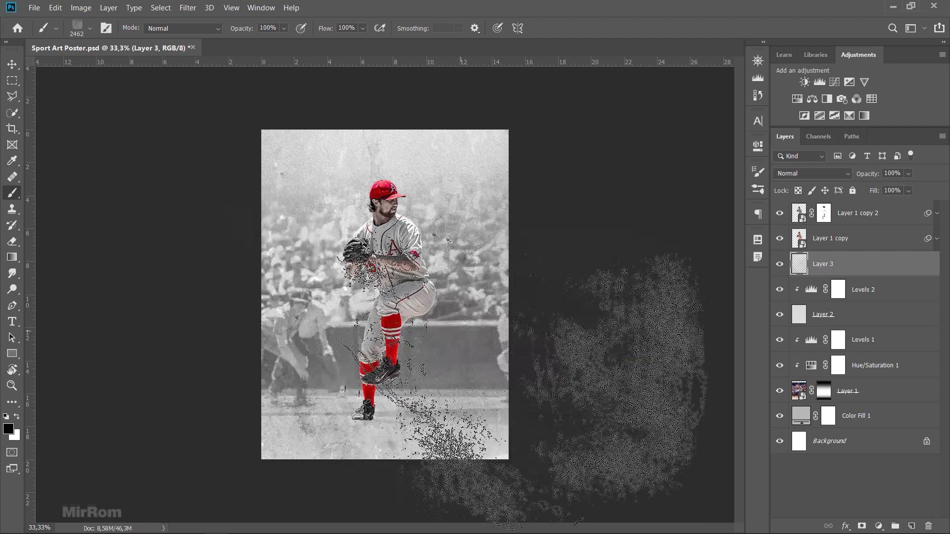
key(v)
double_click(779, 265)
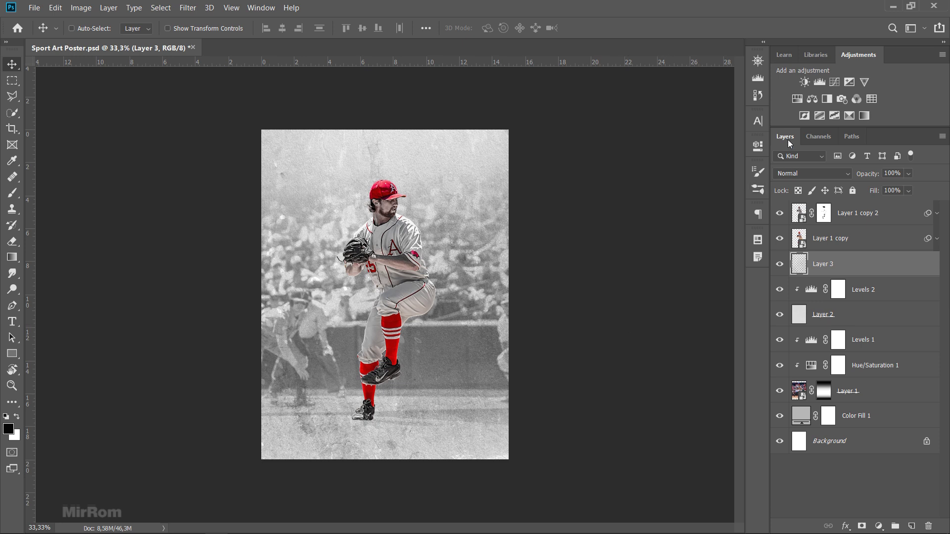
Add Curves 1 lifting the black point and capping whites at 203 to fade the poster
click(836, 83)
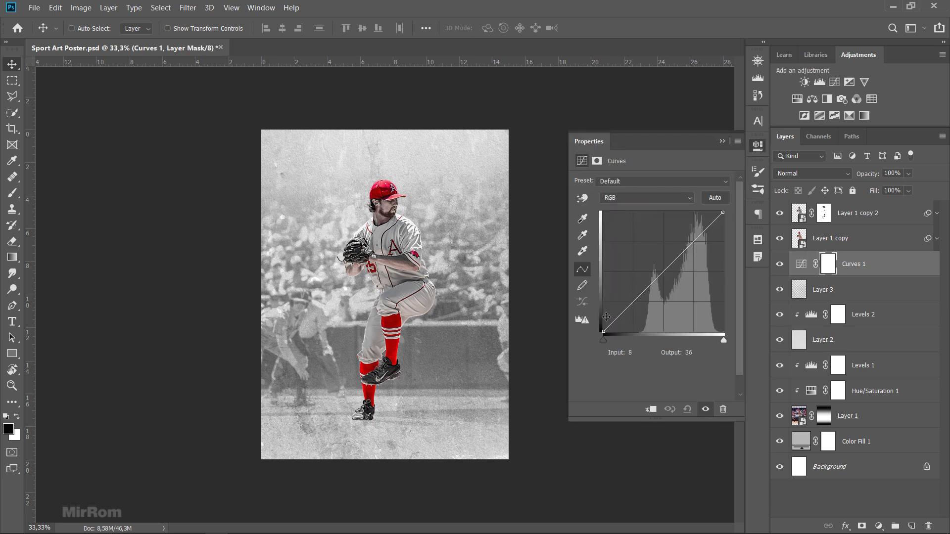
drag(604, 330, 605, 320)
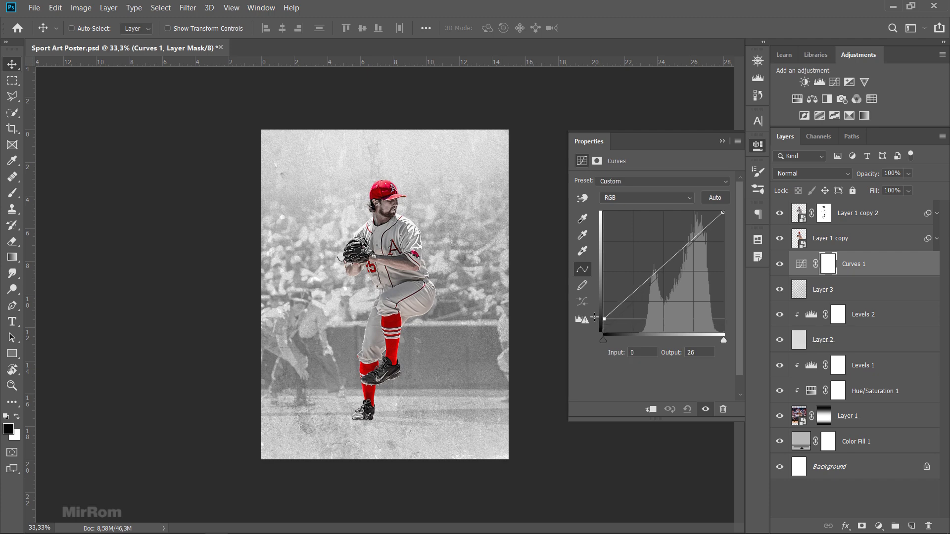
drag(723, 212, 731, 237)
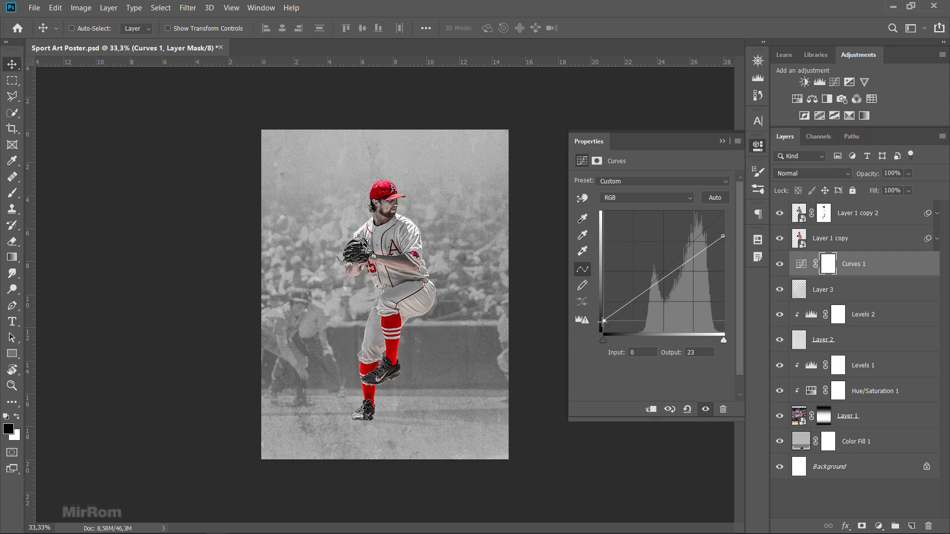
click(705, 409)
click(722, 142)
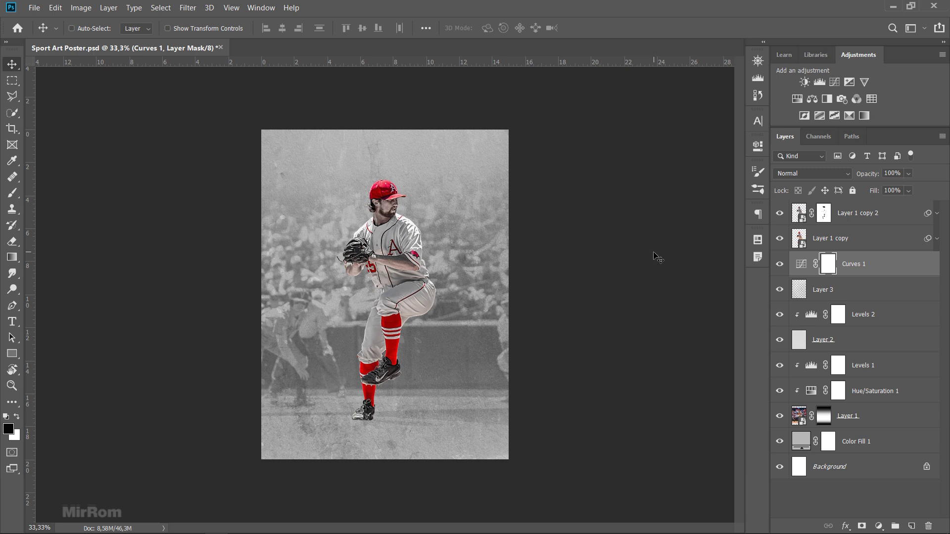
Tint the background with a Red Photo Filter at 100% density and show the guides
click(847, 99)
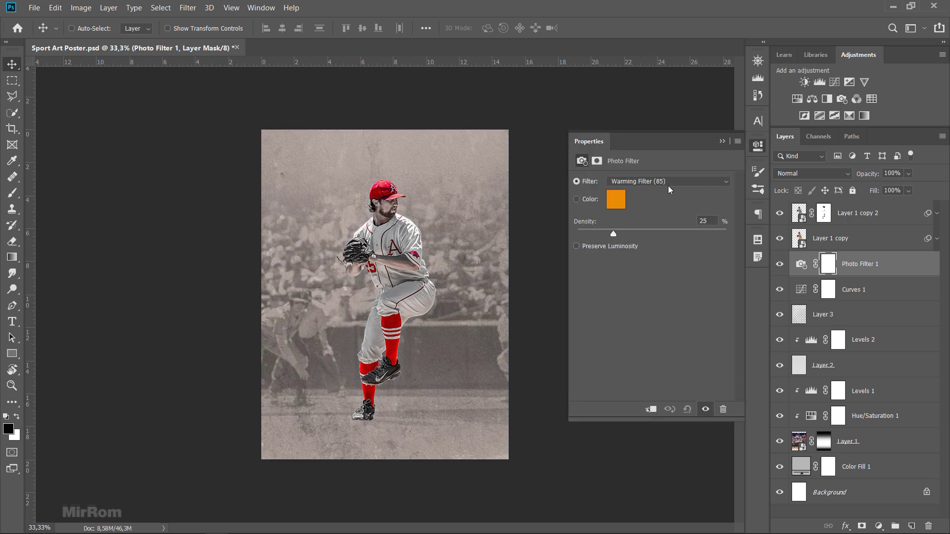
click(667, 181)
click(646, 252)
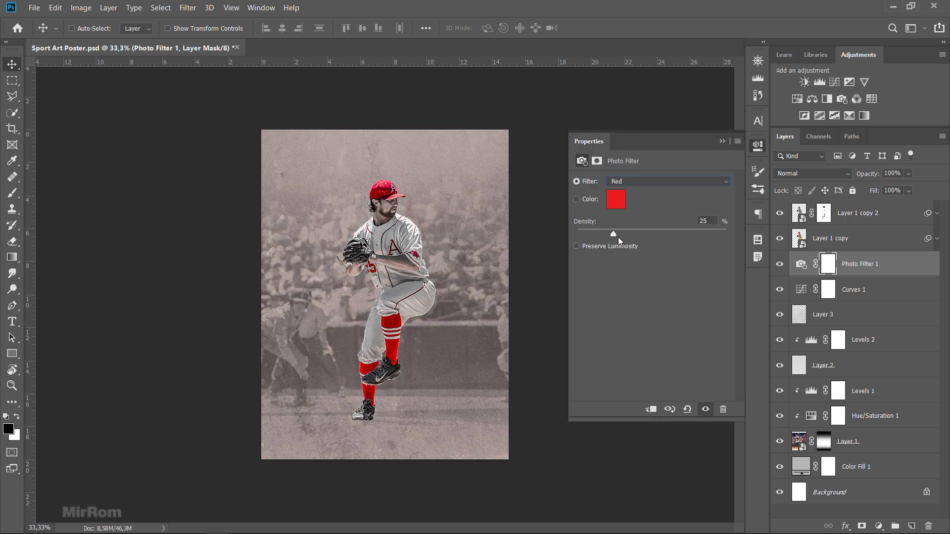
drag(615, 235, 736, 235)
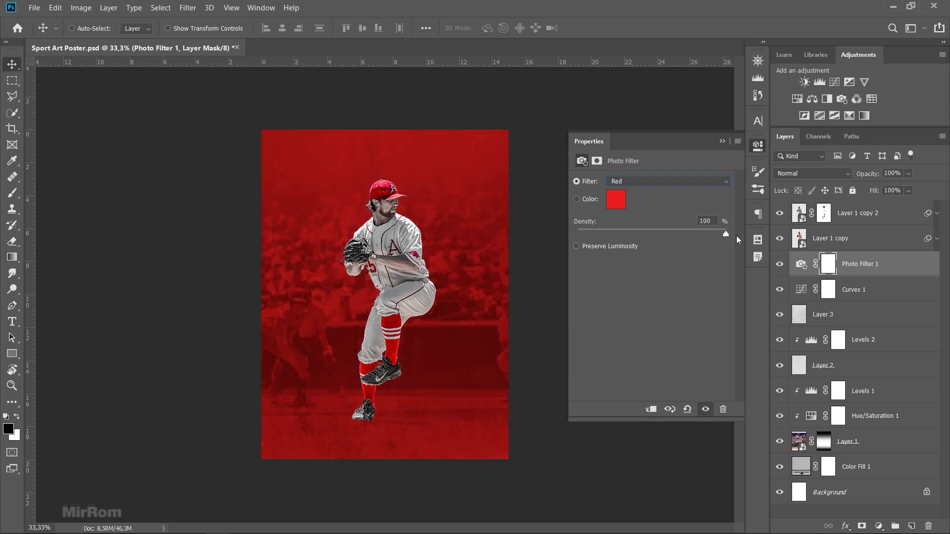
click(721, 142)
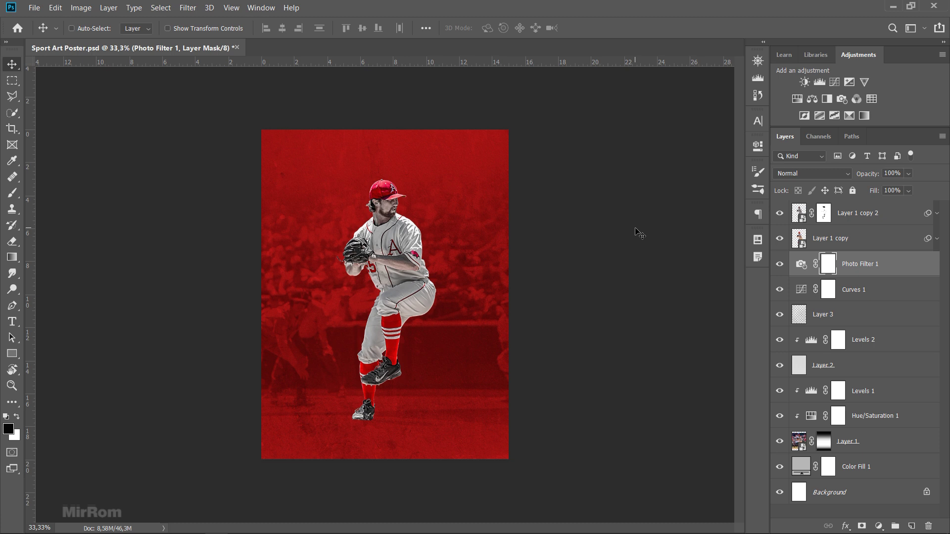
key(ctrl+semicolon)
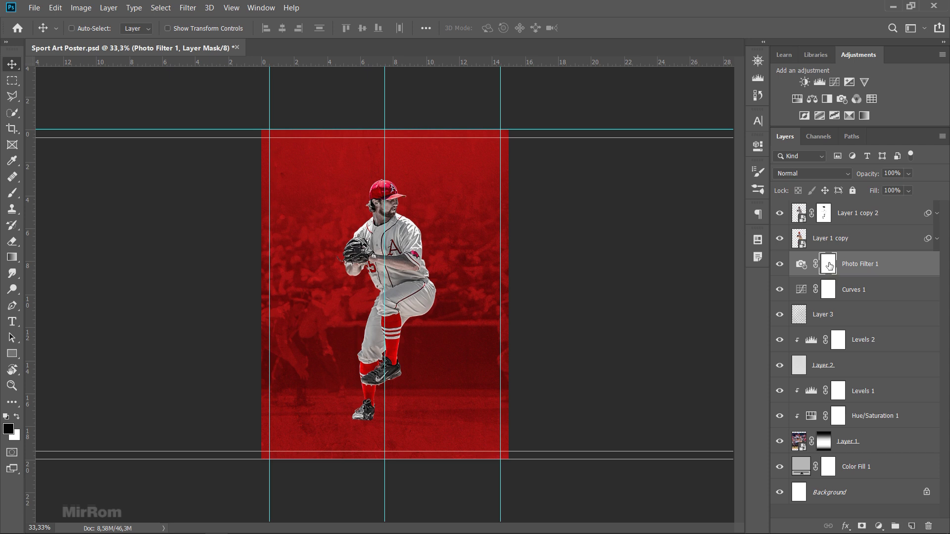
Target the Photo Filter 1 mask and load the Ink Brush 2568 grunge preset
mouse_move(848, 278)
mouse_down()
mouse_move(851, 297)
mouse_move(815, 271)
mouse_up()
click(13, 193)
click(49, 189)
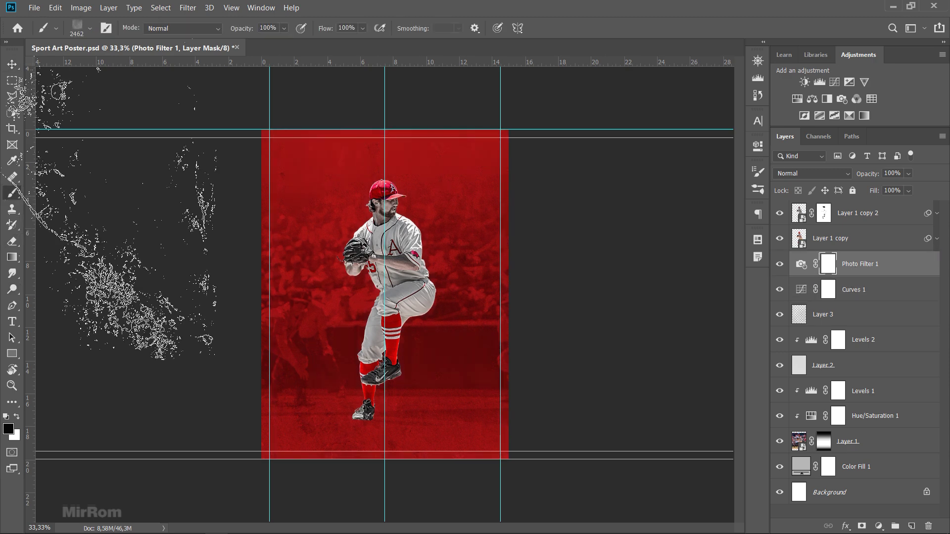
click(90, 28)
click(105, 27)
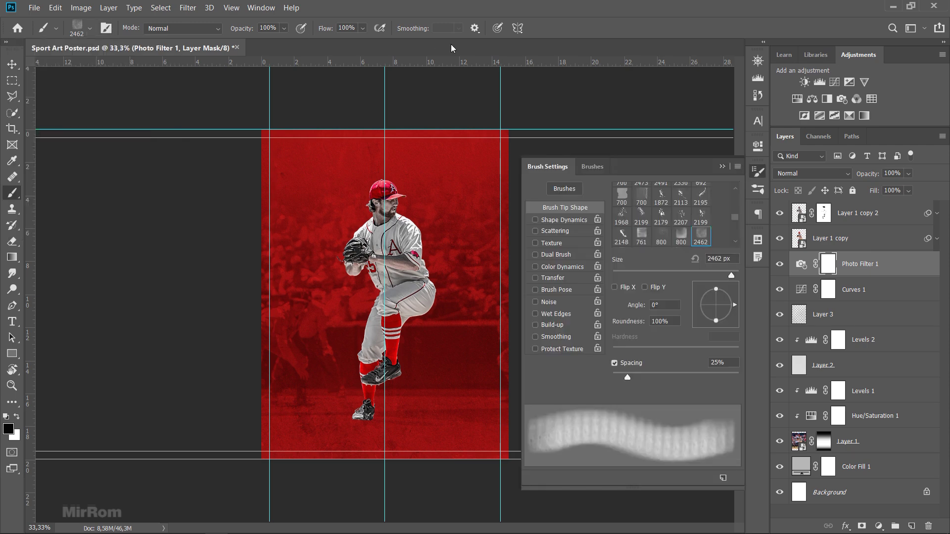
click(593, 167)
click(599, 435)
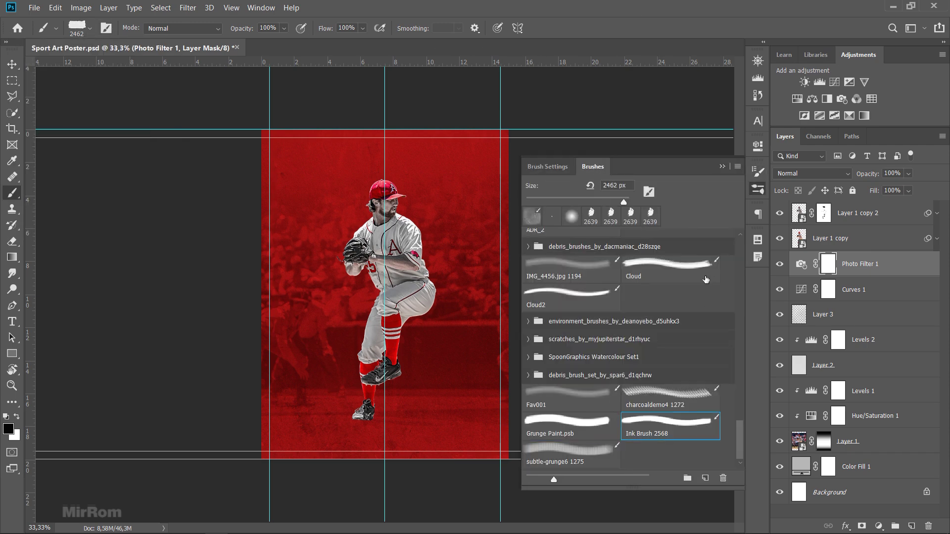
click(723, 167)
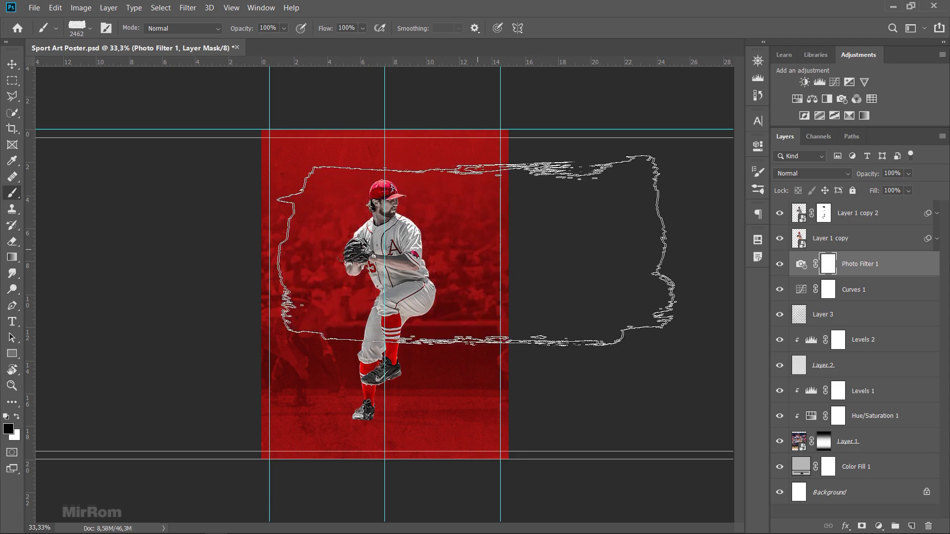
Paint a grunge edge along the poster's left side on the mask
right_click(429, 250)
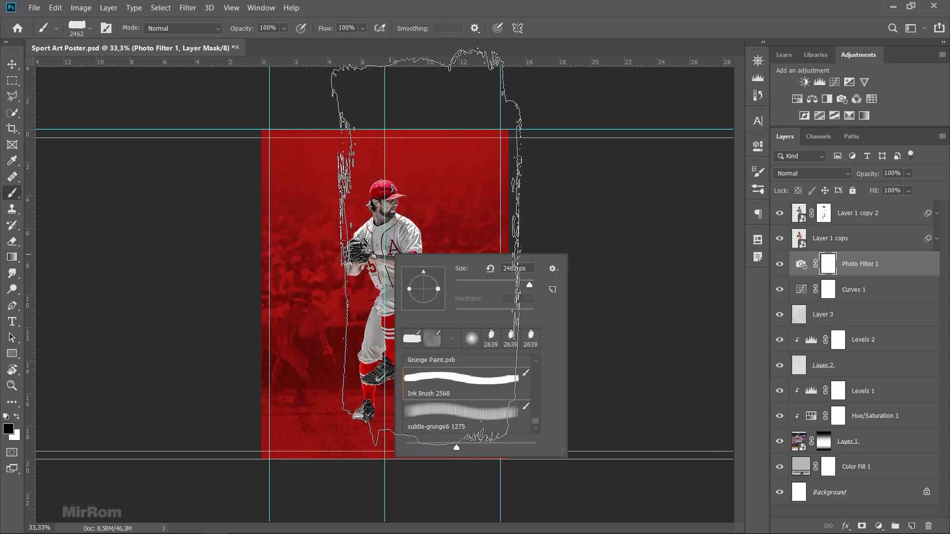
click(168, 280)
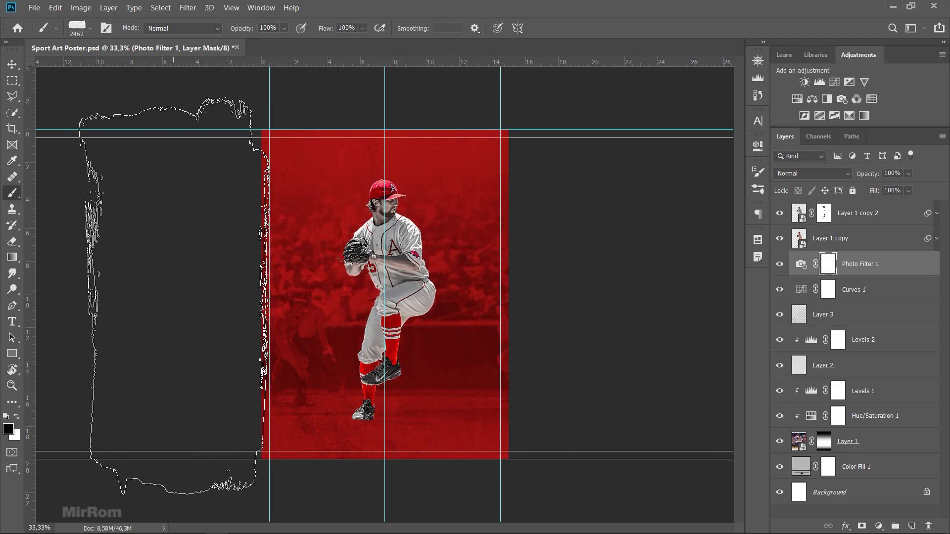
drag(166, 285, 160, 297)
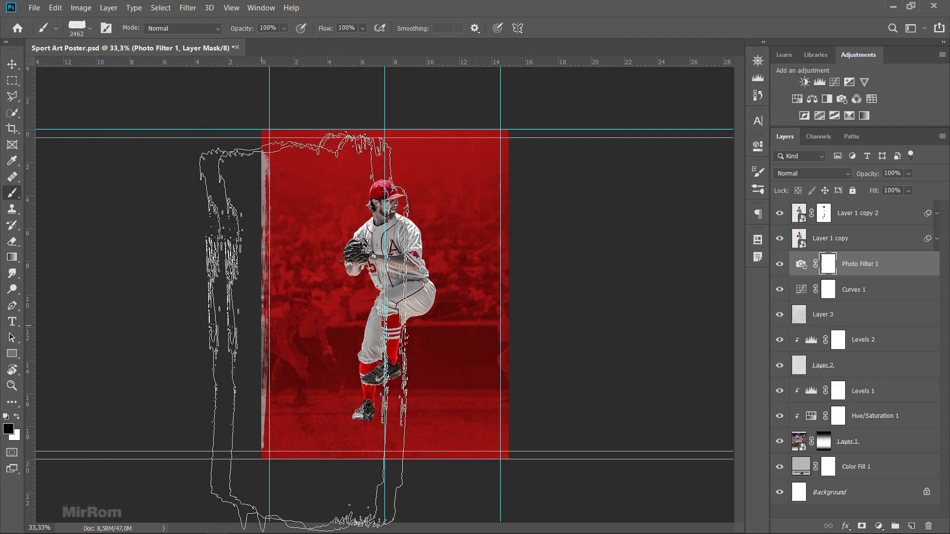
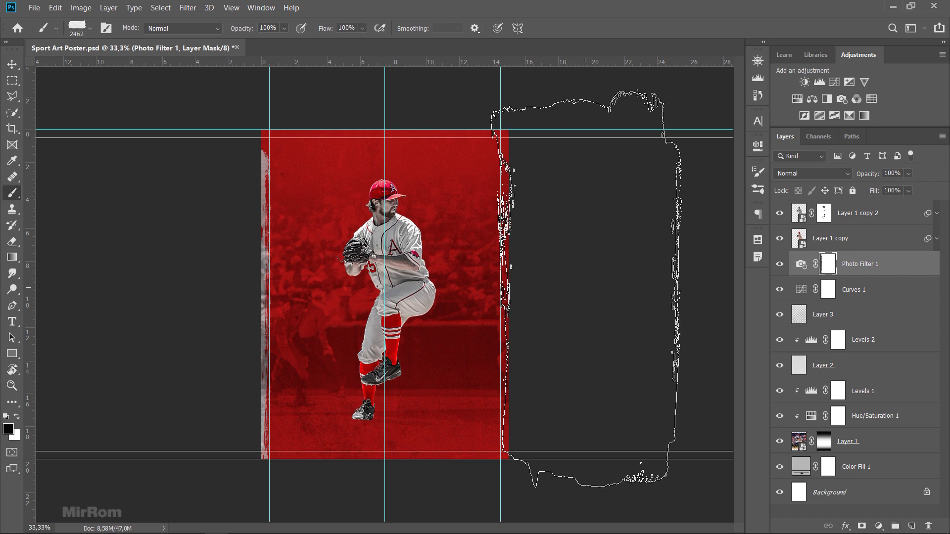
Paint grunge strokes on the Photo Filter 1 mask along the right edge, rotating the brush vertical and back
click(577, 293)
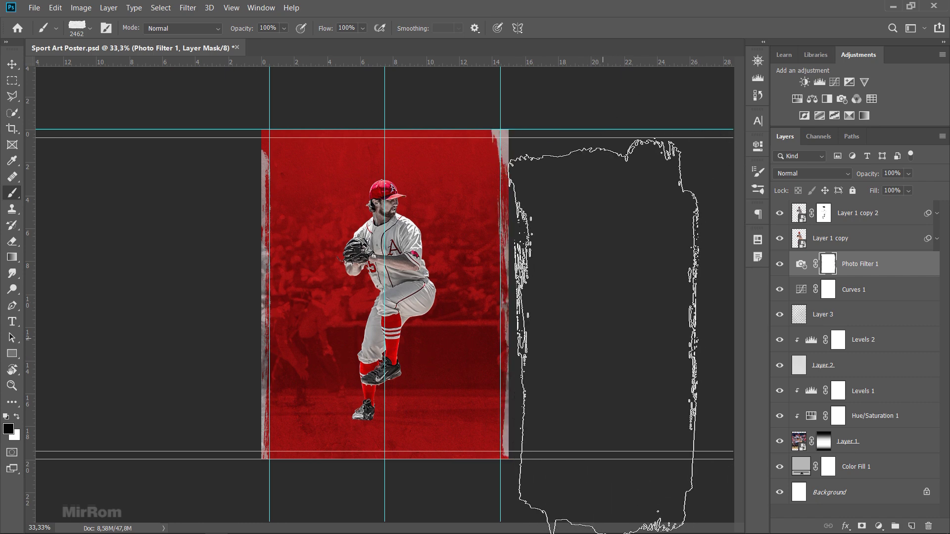
right_click(423, 307)
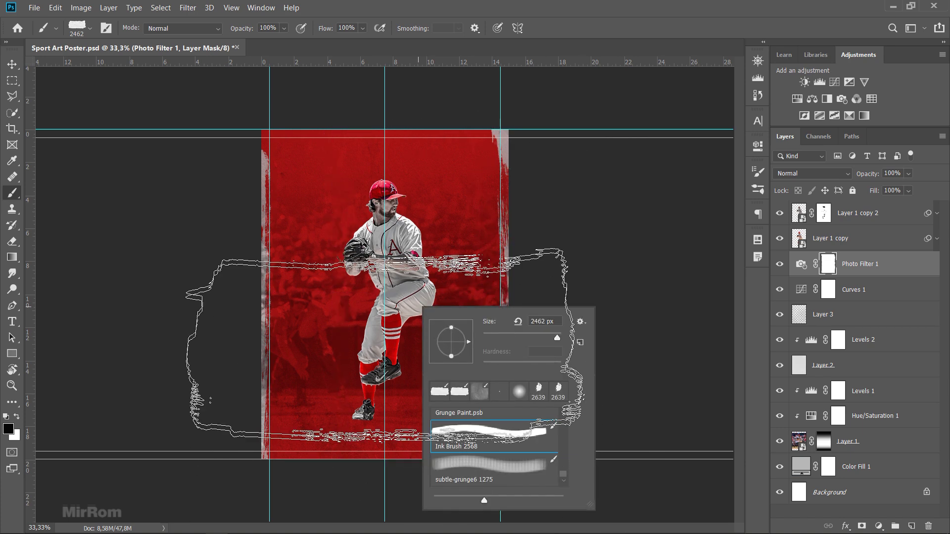
key(ctrl+minus)
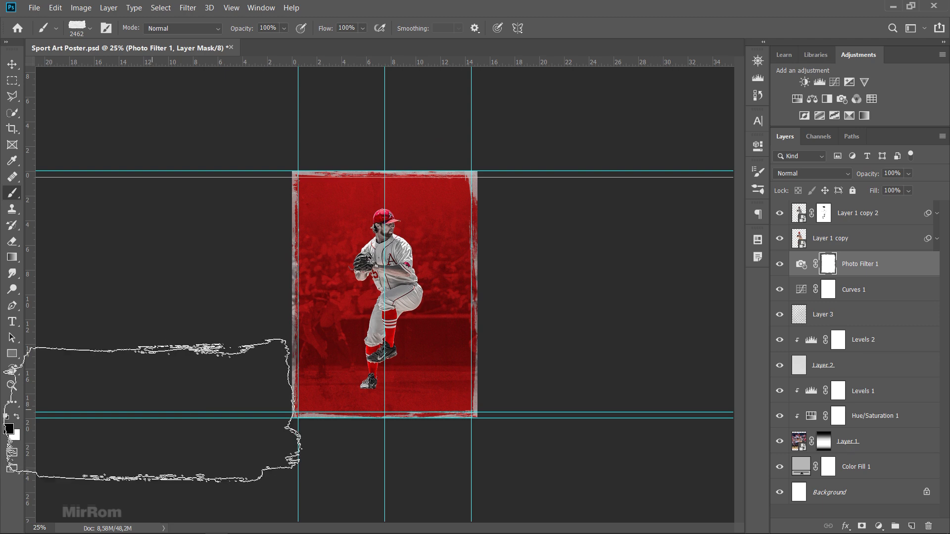
right_click(495, 233)
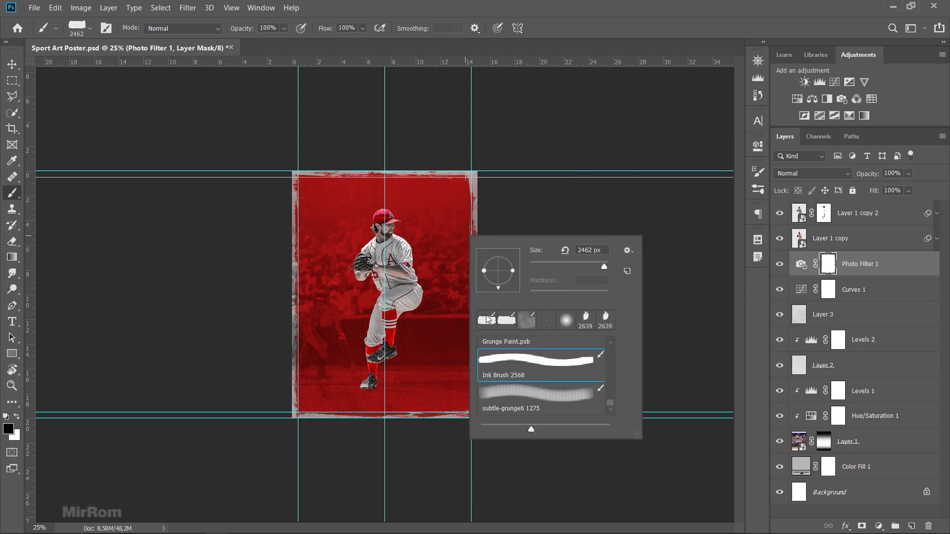
key(Return)
right_click(403, 304)
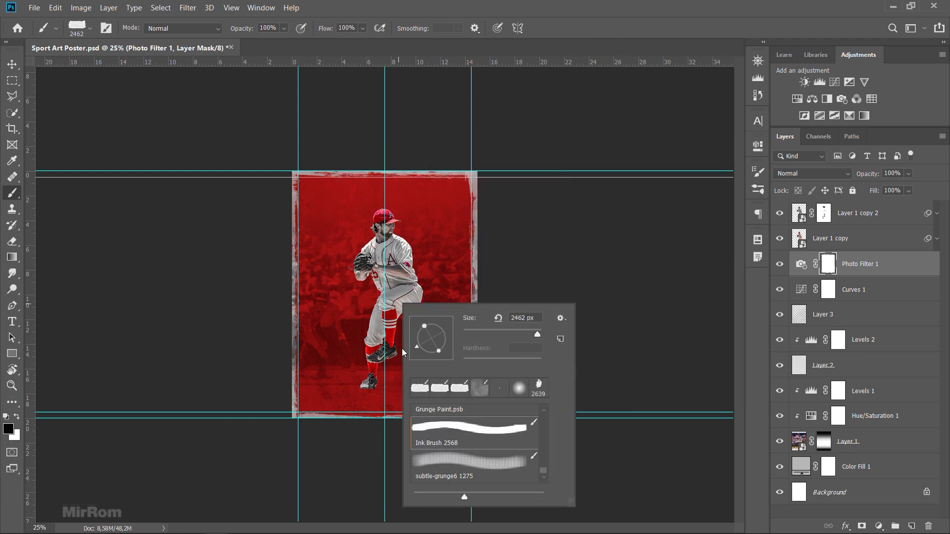
key(Return)
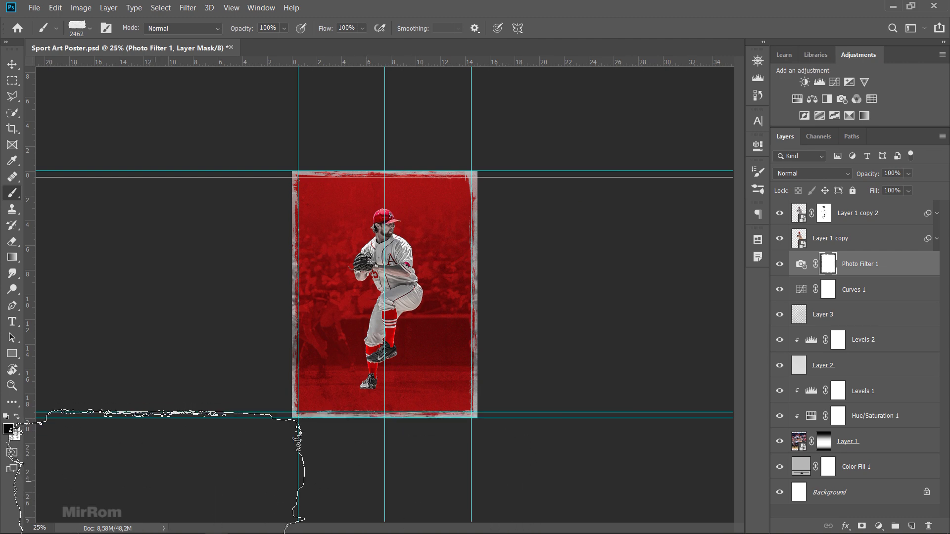
key(ctrl+semicolon)
key(ctrl+plus)
Set the grunge brush to 400 px, switch to black, and enlarge it to 600 px
key(b)
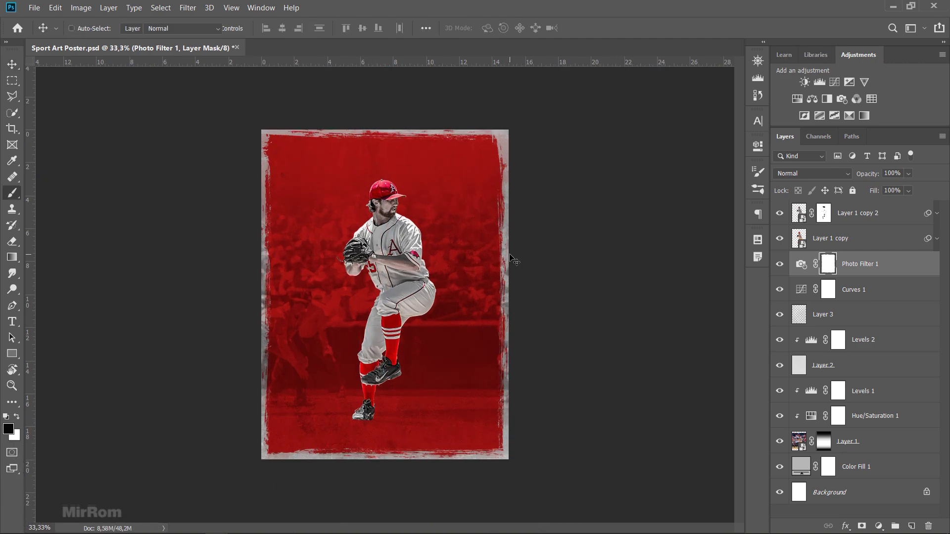
right_click(441, 308)
text(400)
key(Return)
key(ctrl+plus)
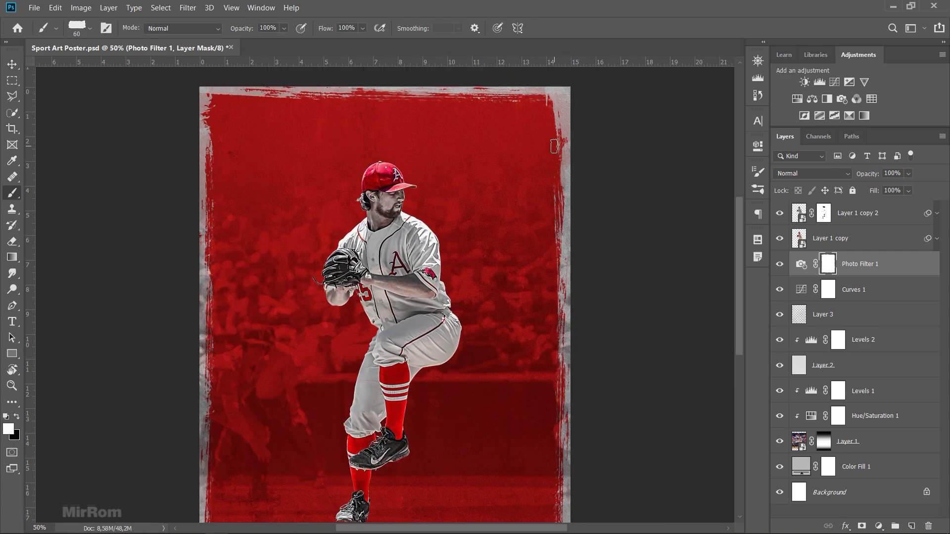
right_click(496, 198)
key(Return)
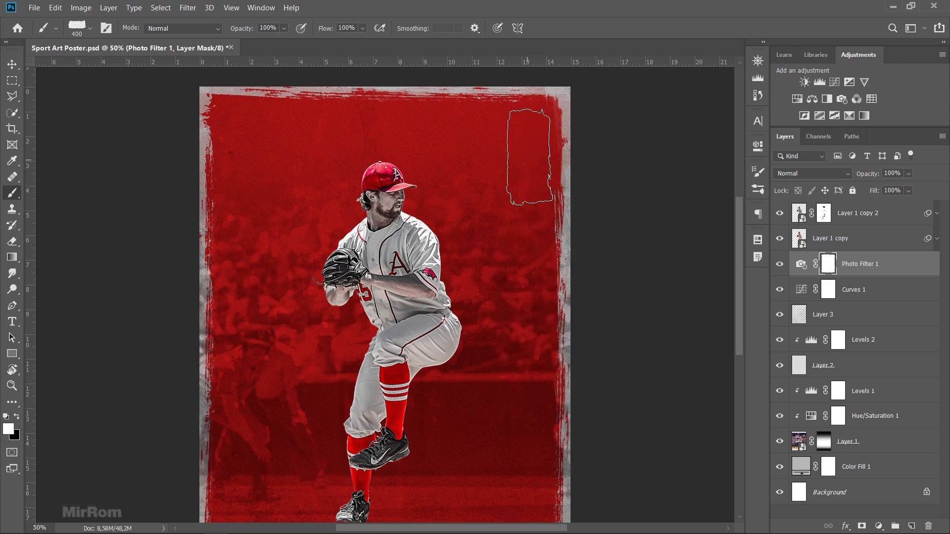
key(ctrl+semicolon)
key(x)
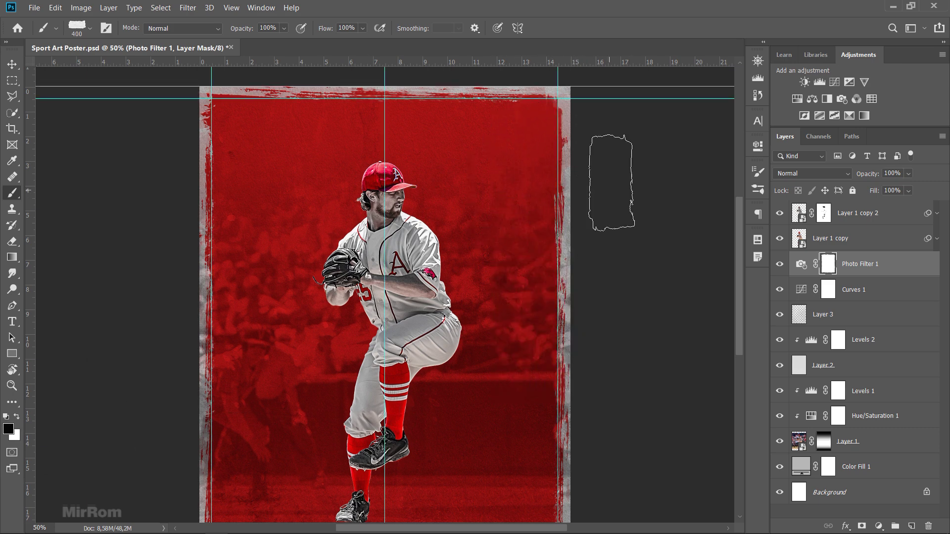
key(bracketright)
key(bracketright)
Brush the top edge and compare the ragged grey border with guides toggled off and on
key(ctrl+semicolon)
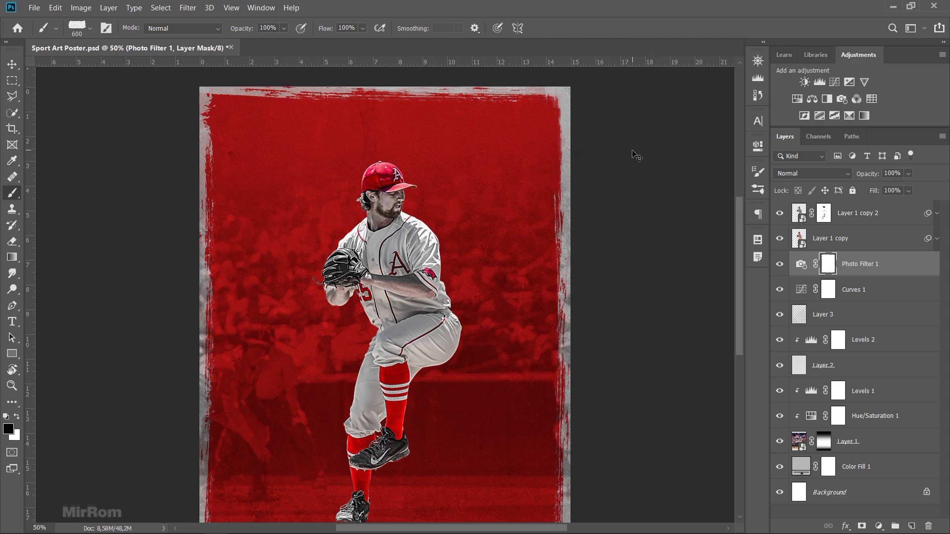
key(ctrl+minus)
key(ctrl+semicolon)
key(ctrl+semicolon)
key(ctrl+semicolon)
key(ctrl+plus)
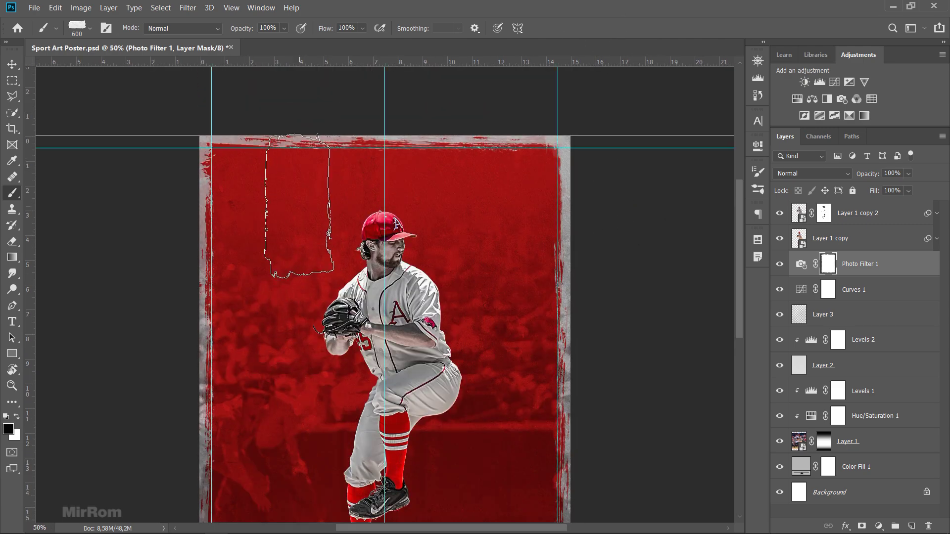
right_click(220, 85)
key(Return)
right_click(219, 86)
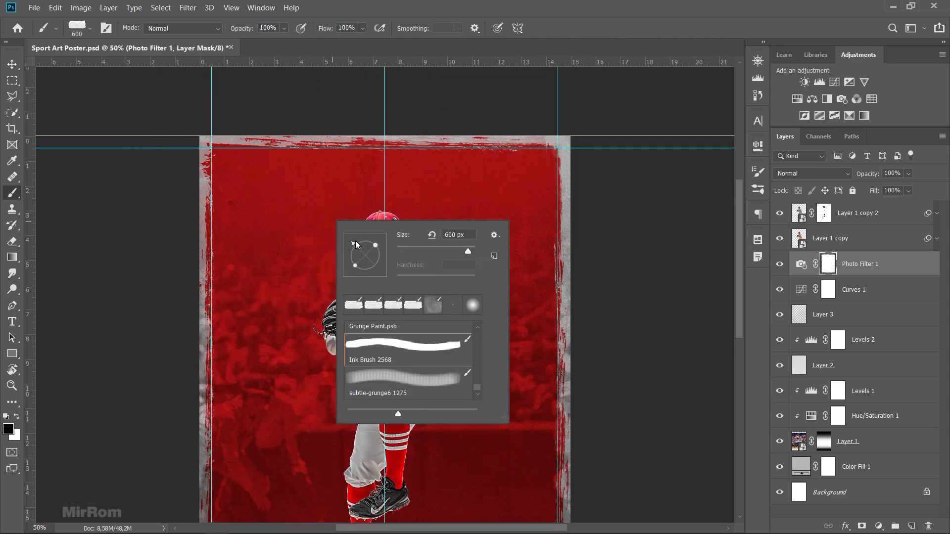
key(Return)
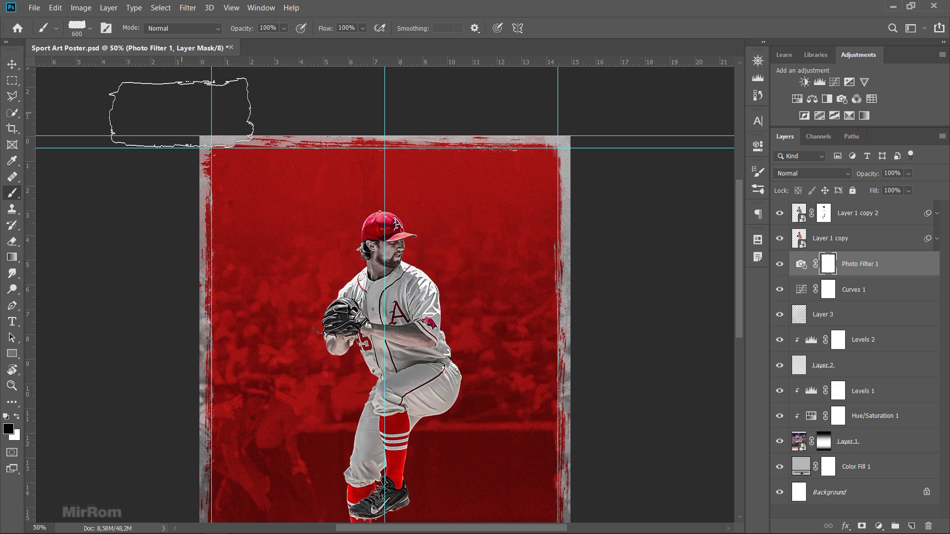
key(ctrl+semicolon)
key(ctrl+minus)
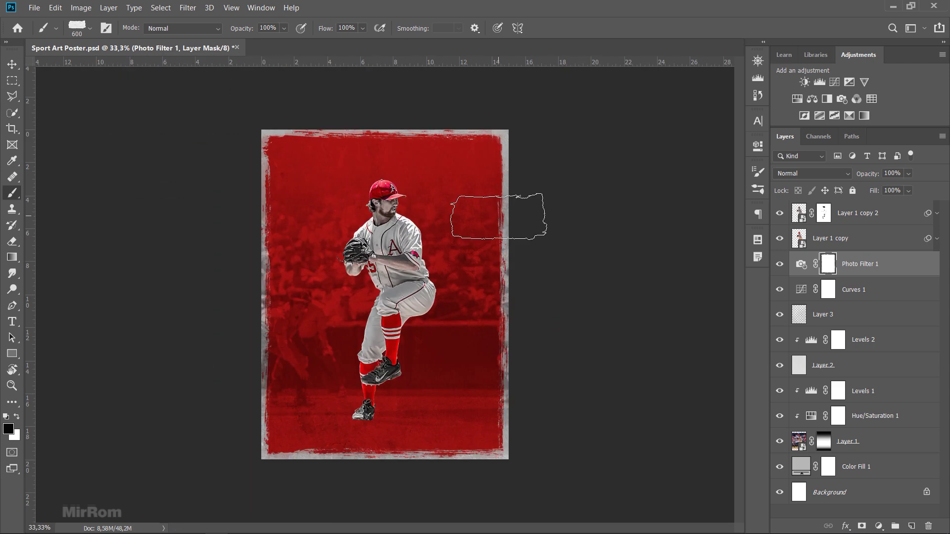
Group Layer 1 copy and Layer 1 copy 2 into Group 1
key(v)
click(781, 266)
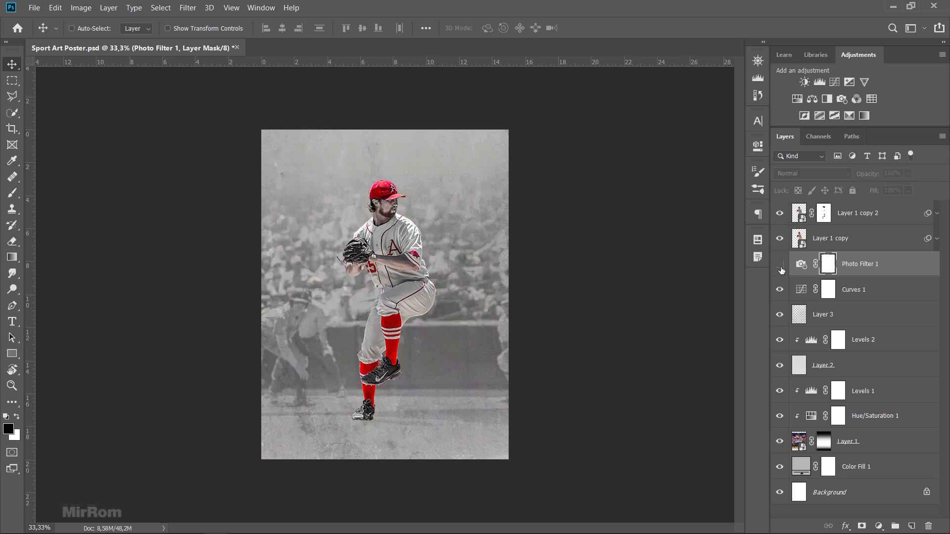
click(801, 266)
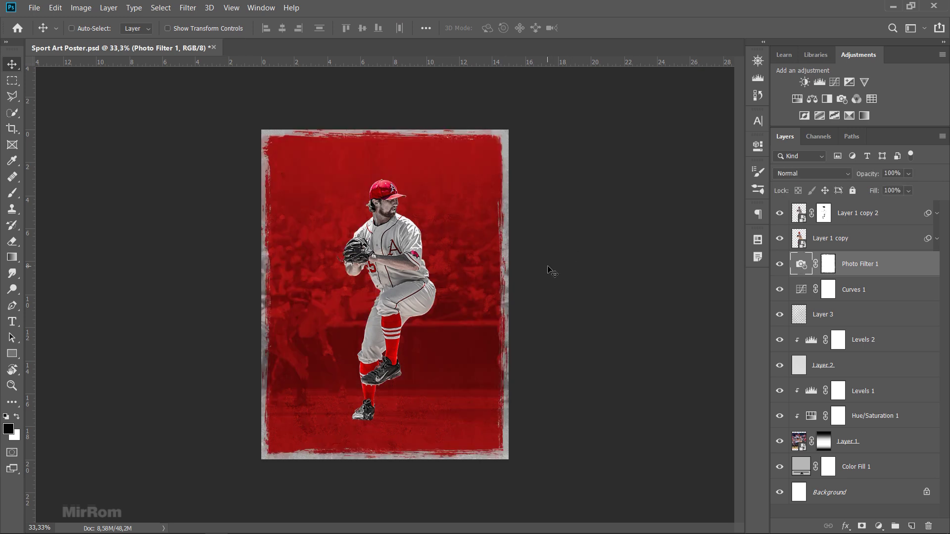
click(844, 242)
shift+click(861, 218)
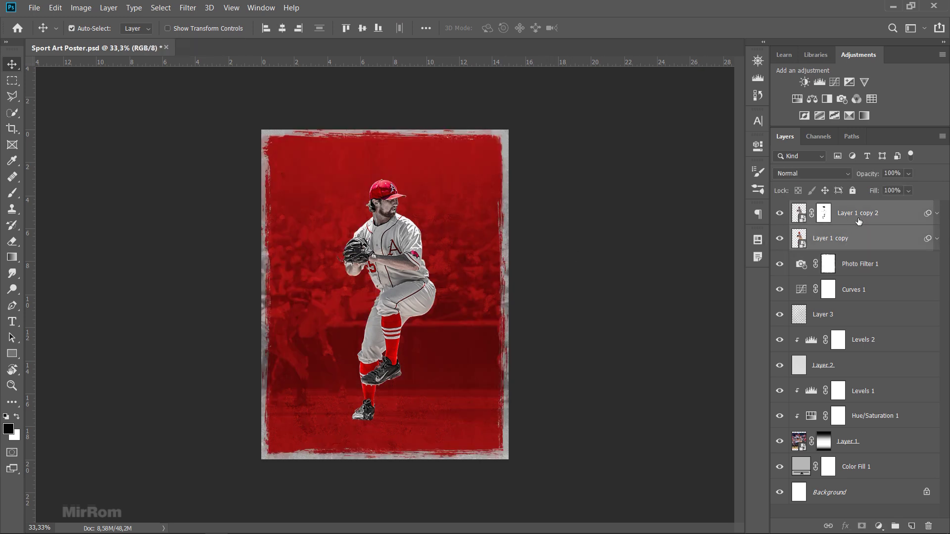
key(ctrl+g)
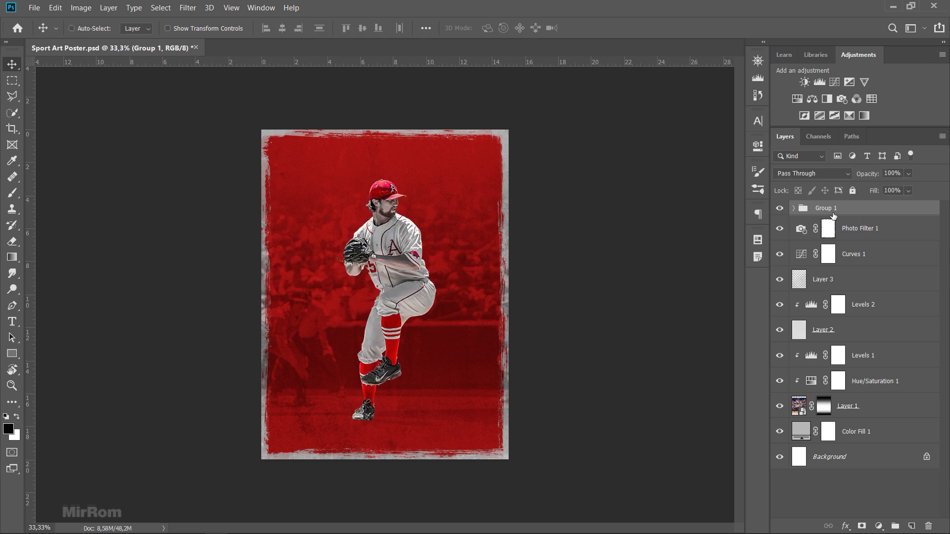
Convert Group 1 to a smart object, duplicate it three times, and move Group 1 to the top
click(942, 136)
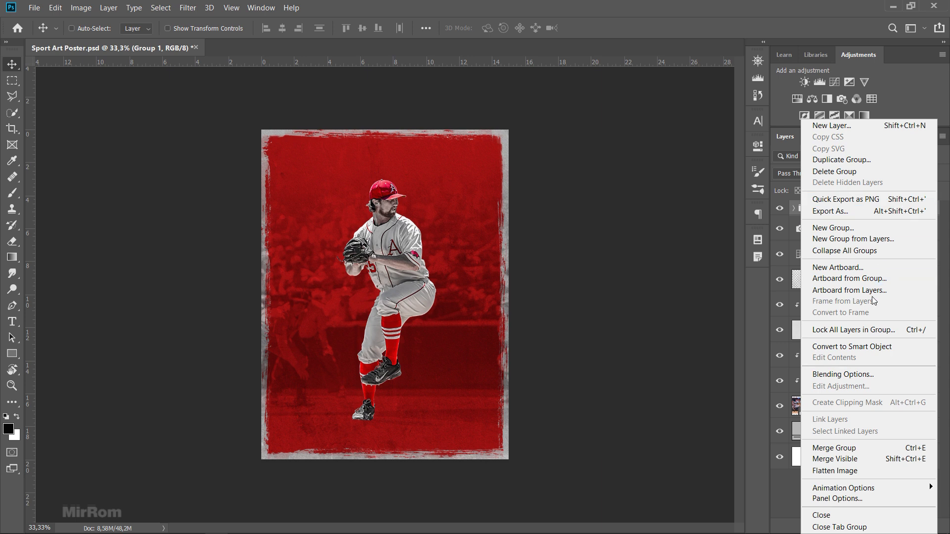
click(852, 346)
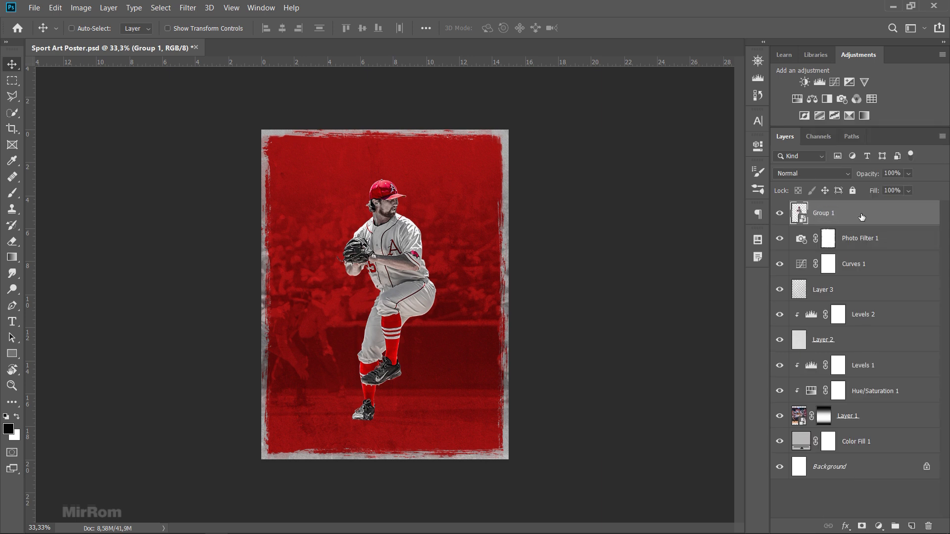
key(ctrl+j)
key(ctrl+j)
key(ctrl+j)
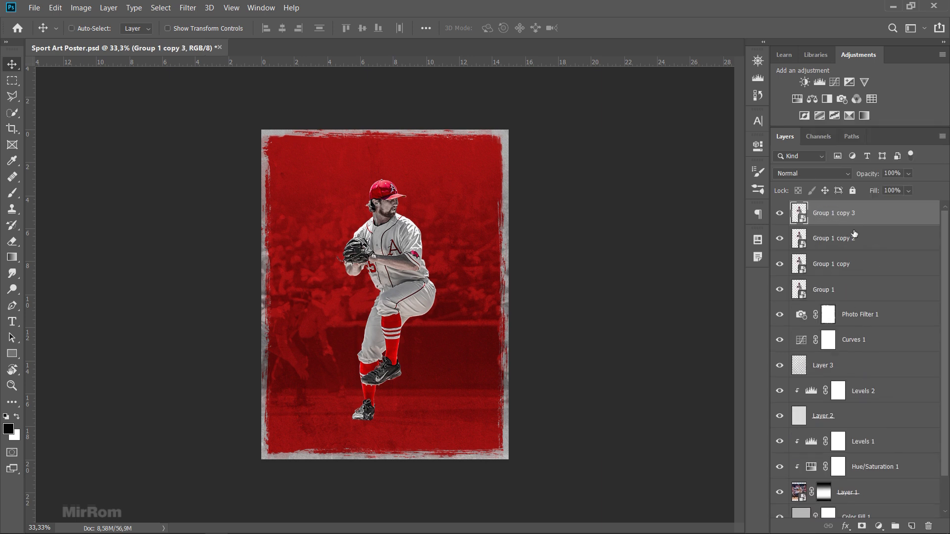
drag(836, 296, 838, 235)
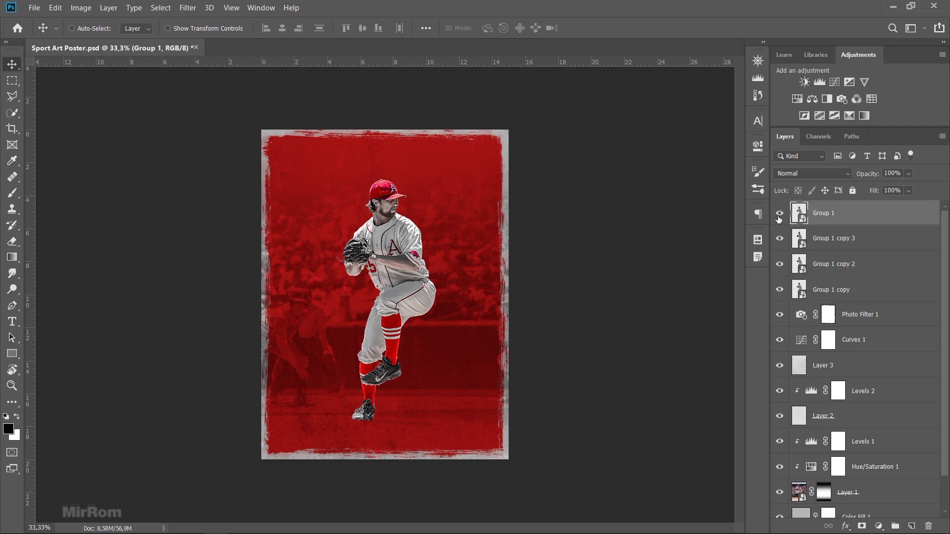
Hide Group 1 and its copies, leaving only Group 1 copy 3 visible
click(779, 217)
click(817, 242)
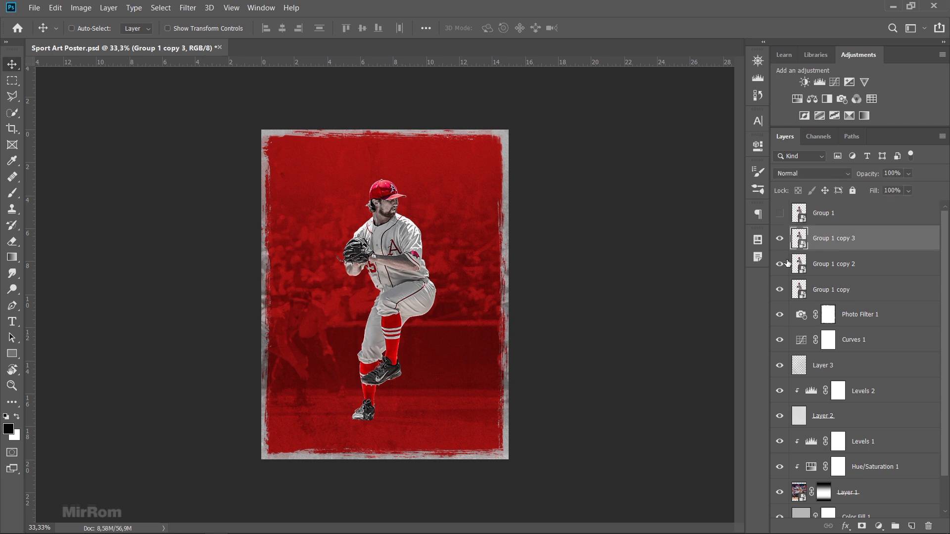
click(780, 290)
click(780, 238)
click(780, 239)
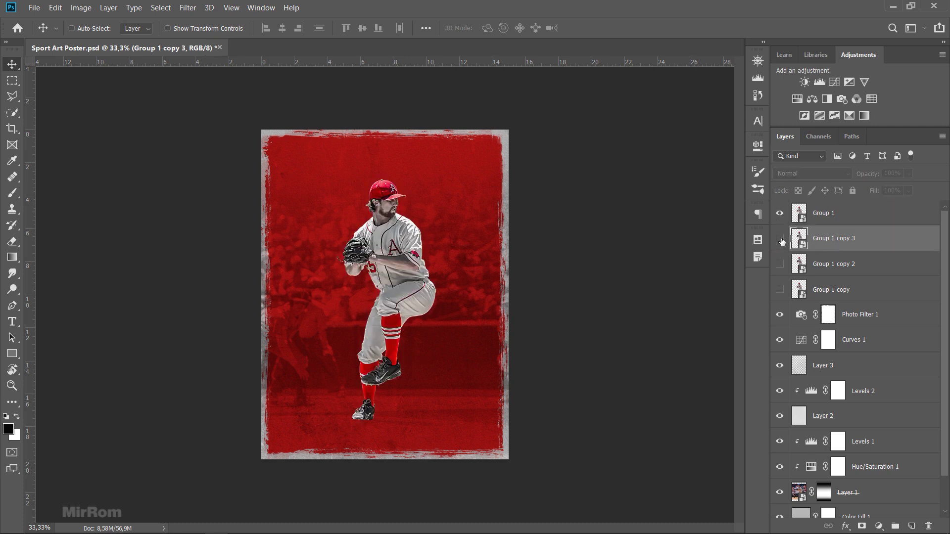
click(779, 240)
click(780, 239)
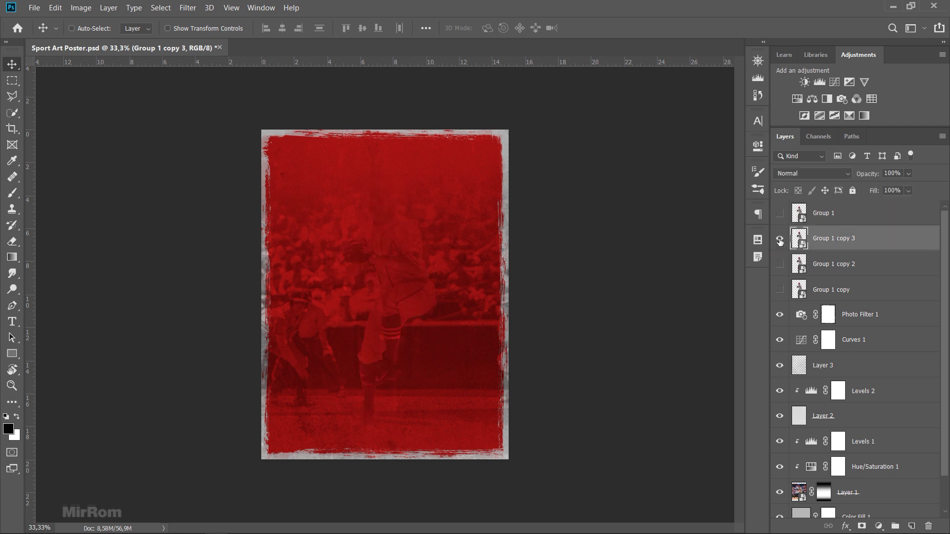
key(ctrl+plus)
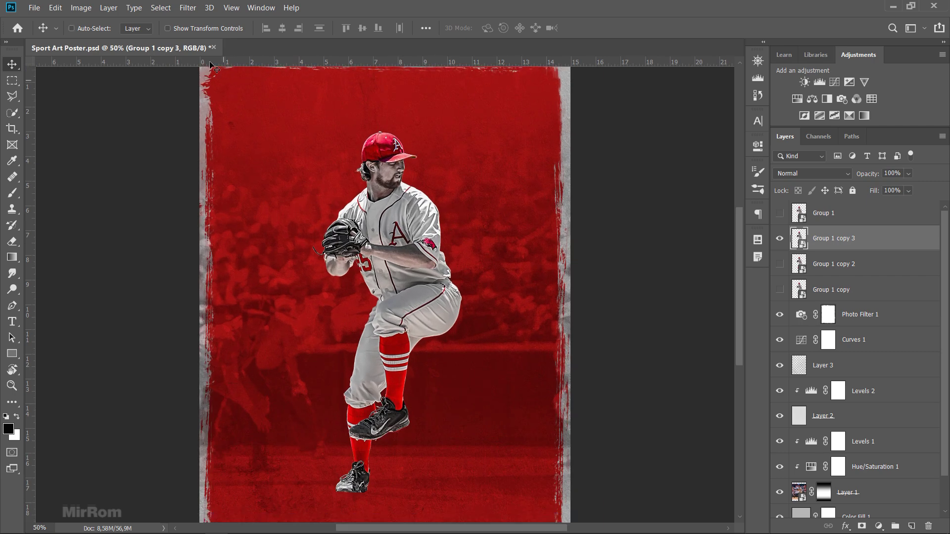
Apply a Motion Blur with angle 0 and distance 110 to Group 1 copy 3
click(188, 7)
mouse_move(194, 139)
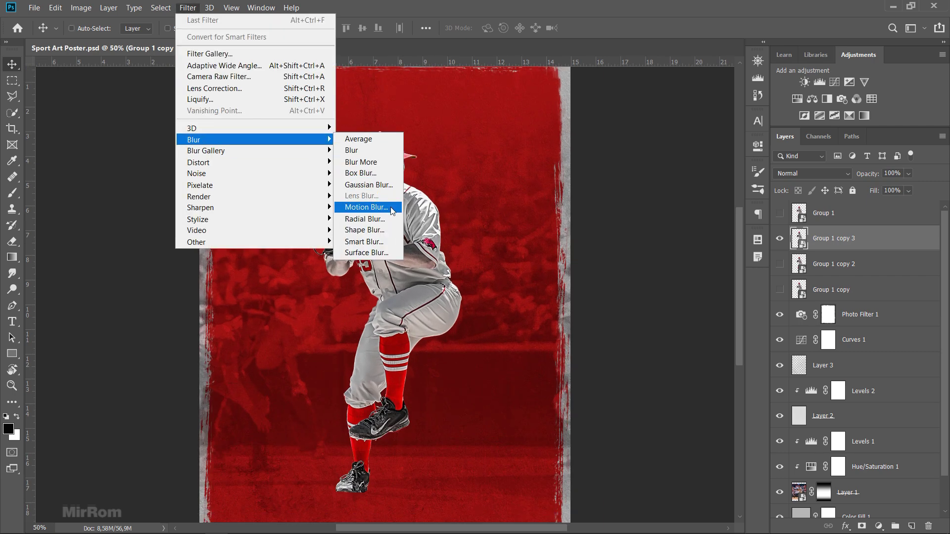
click(391, 207)
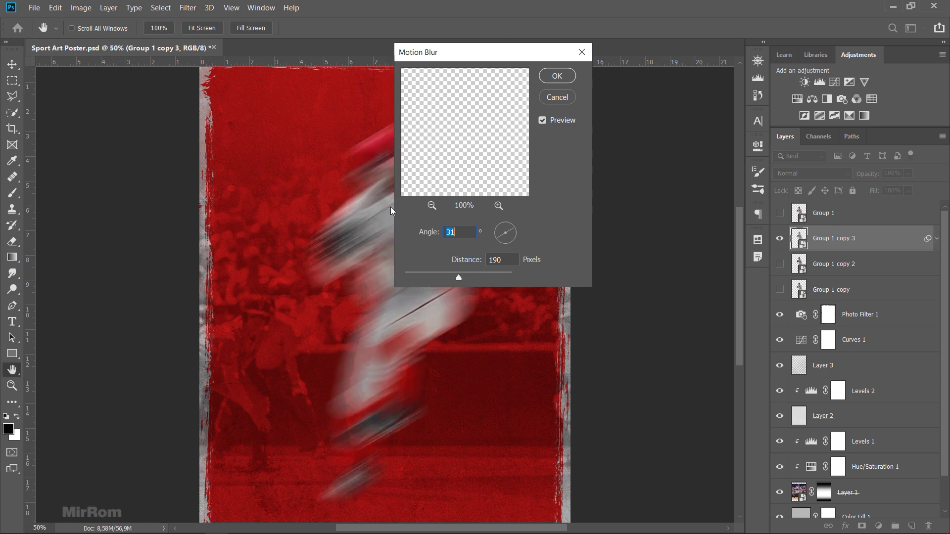
drag(458, 56, 571, 106)
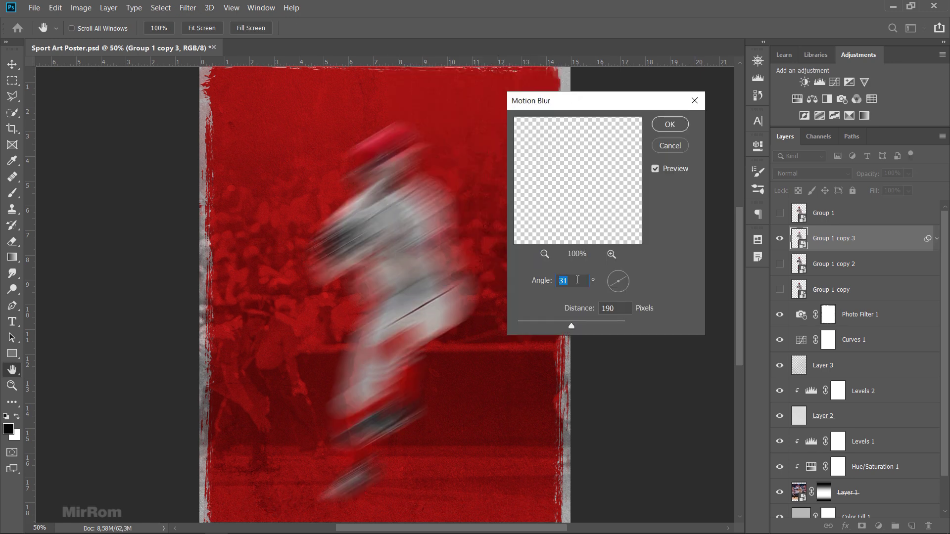
text(0)
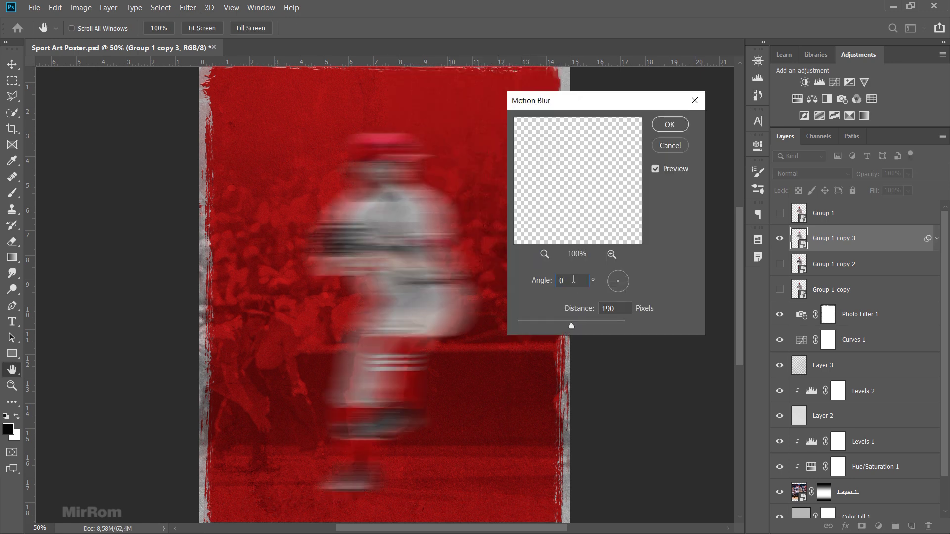
drag(572, 324, 558, 325)
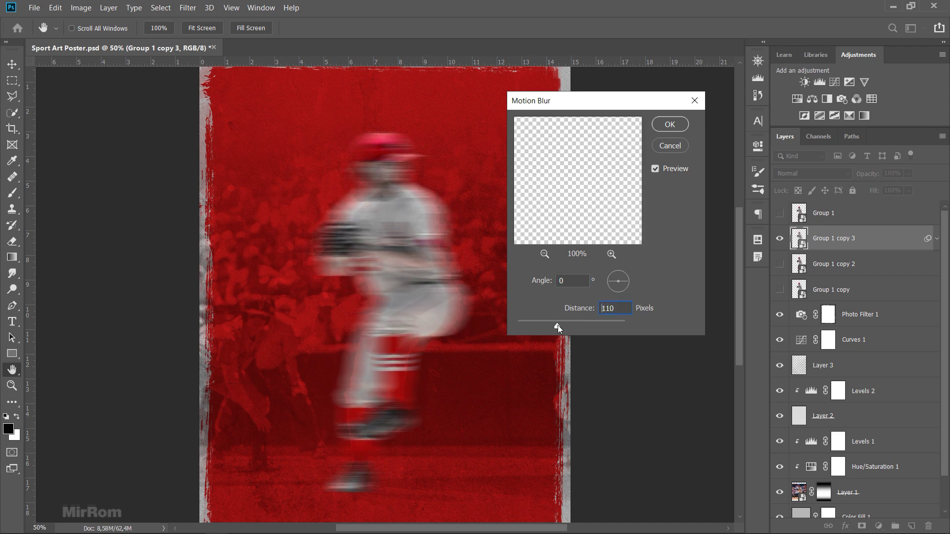
click(622, 308)
click(670, 126)
Set Group 1 copy 3 to Linear Dodge (Add) and show and select Group 1 copy 2
click(808, 174)
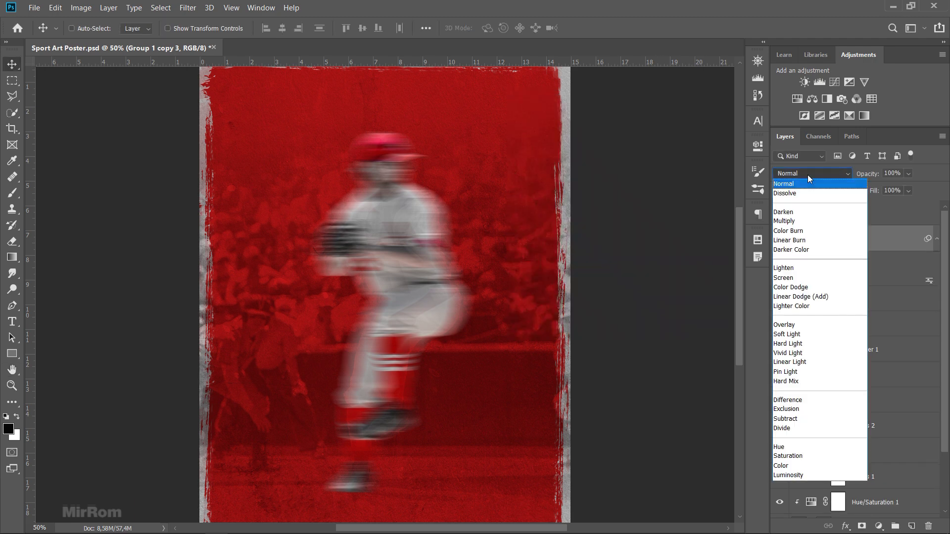
click(810, 297)
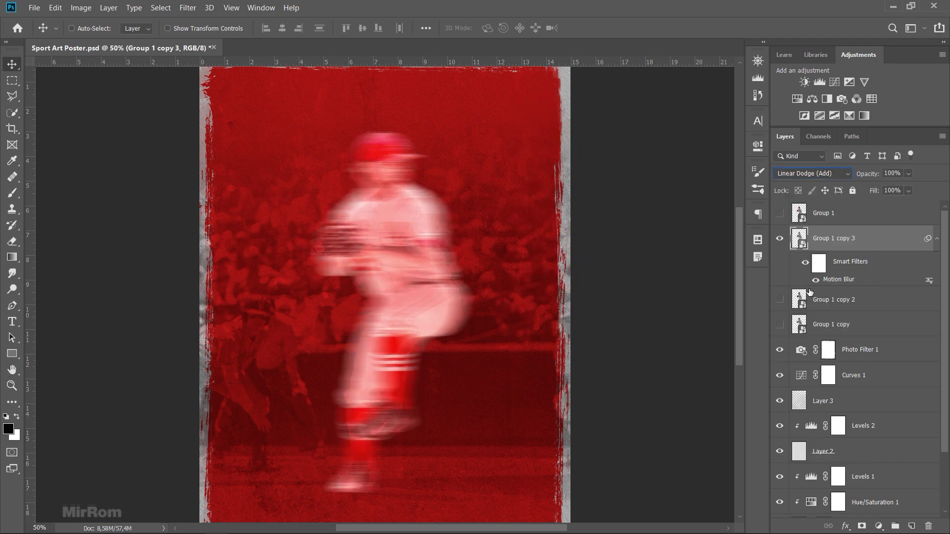
click(937, 239)
click(844, 265)
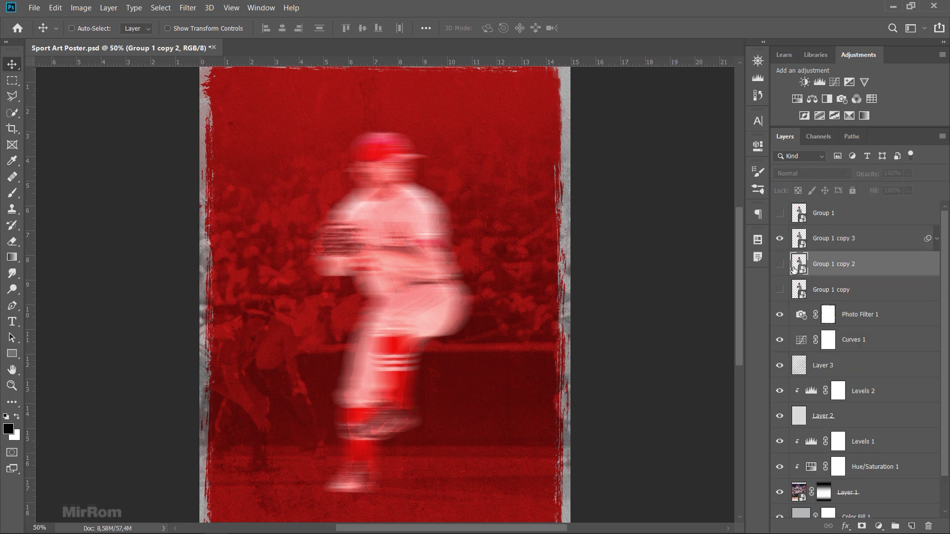
click(780, 264)
Motion-blur Group 1 copy 2 with longer streaks, set it to Linear Dodge (Add), and show Group 1 copy
click(187, 7)
mouse_move(194, 139)
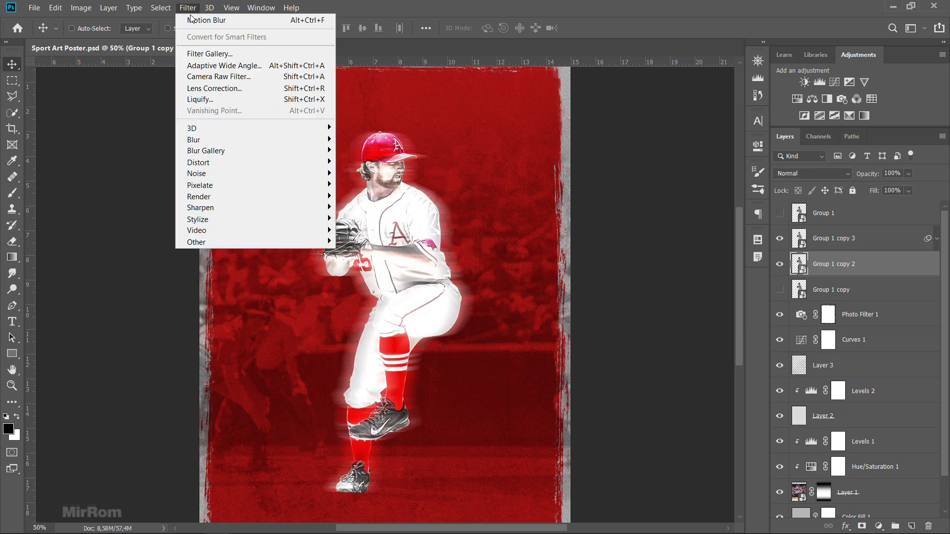
click(366, 206)
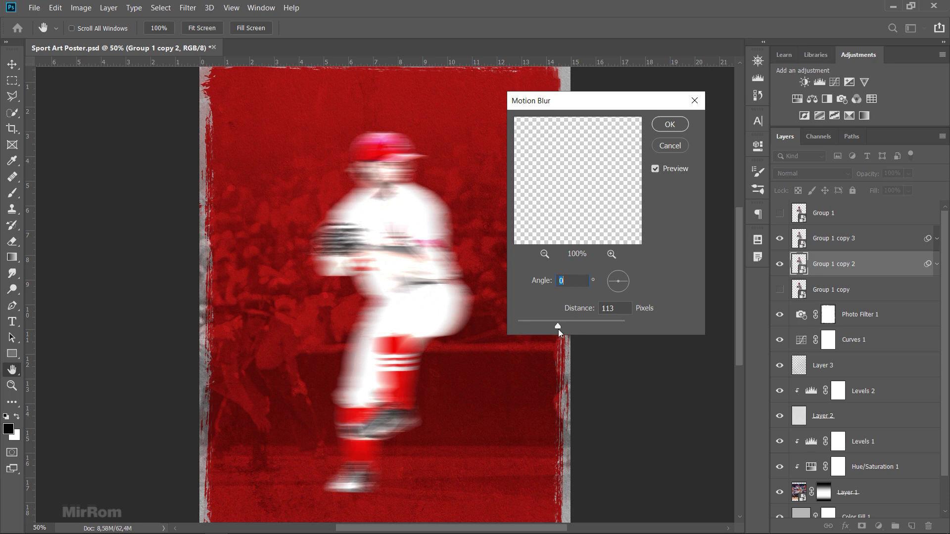
drag(558, 328, 593, 327)
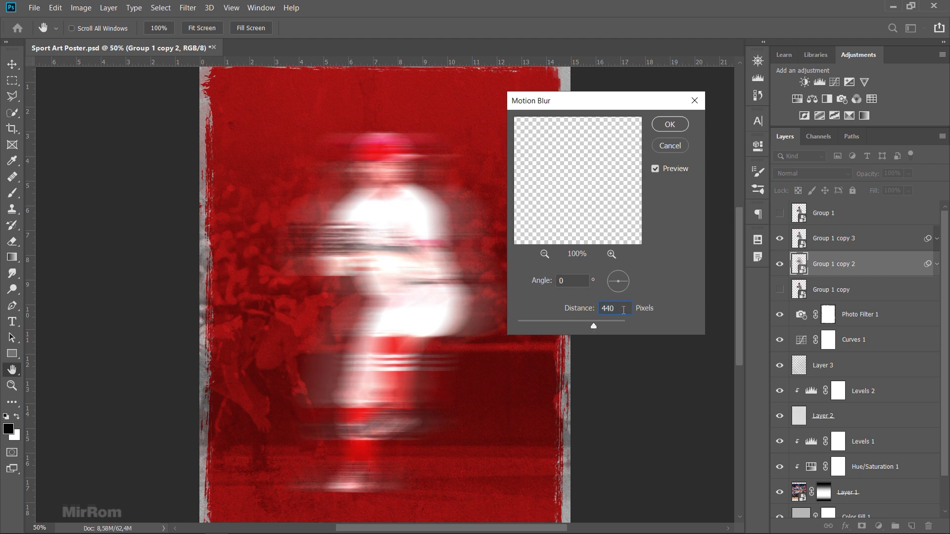
click(660, 128)
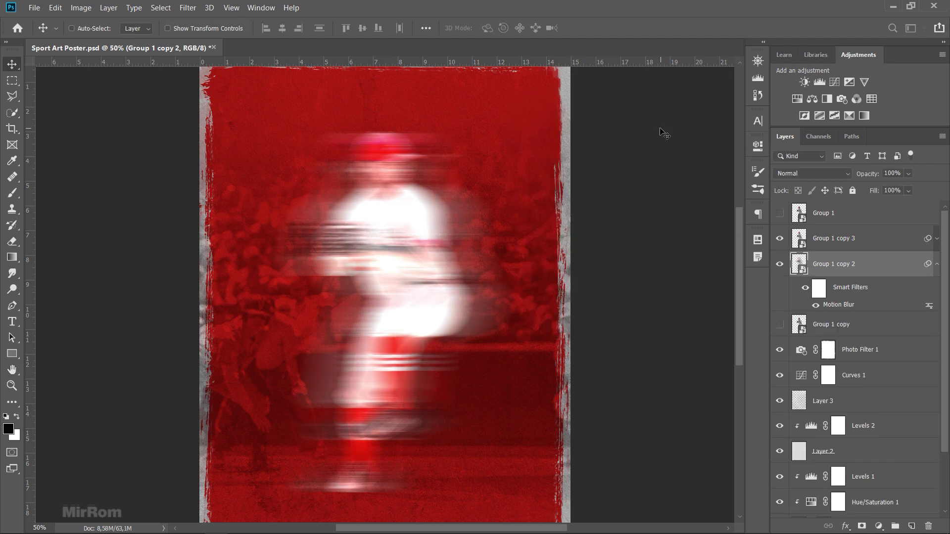
click(791, 172)
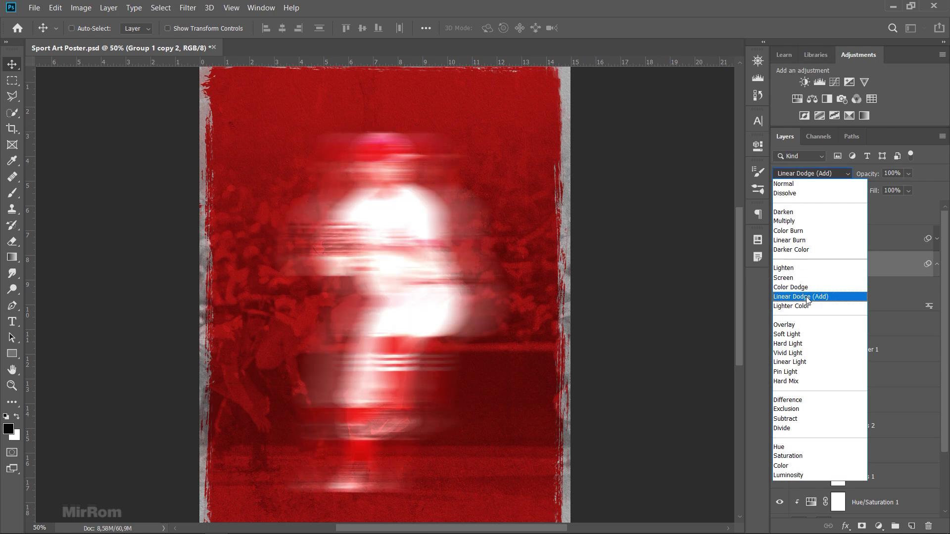
click(808, 298)
click(937, 264)
click(864, 292)
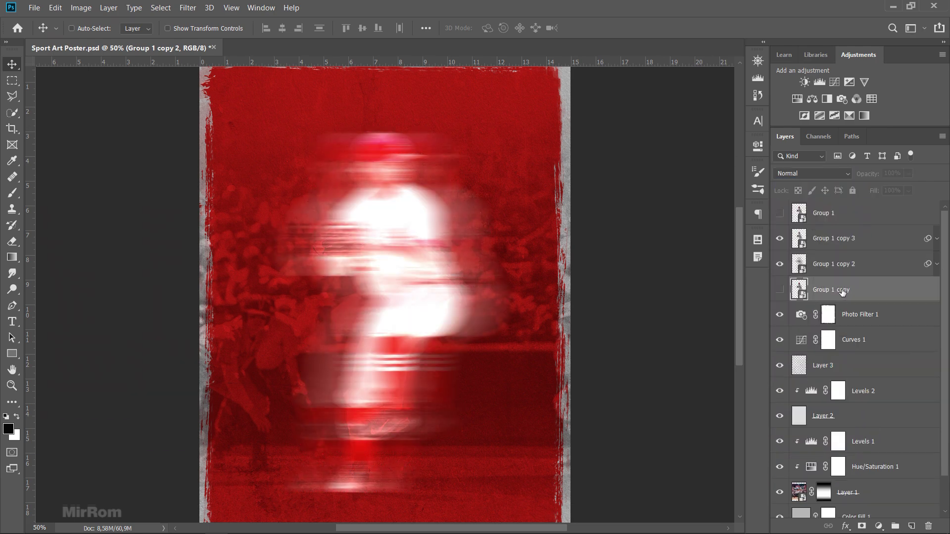
click(780, 290)
Motion-blur Group 1 copy even further and set it to Color Dodge blending
click(188, 8)
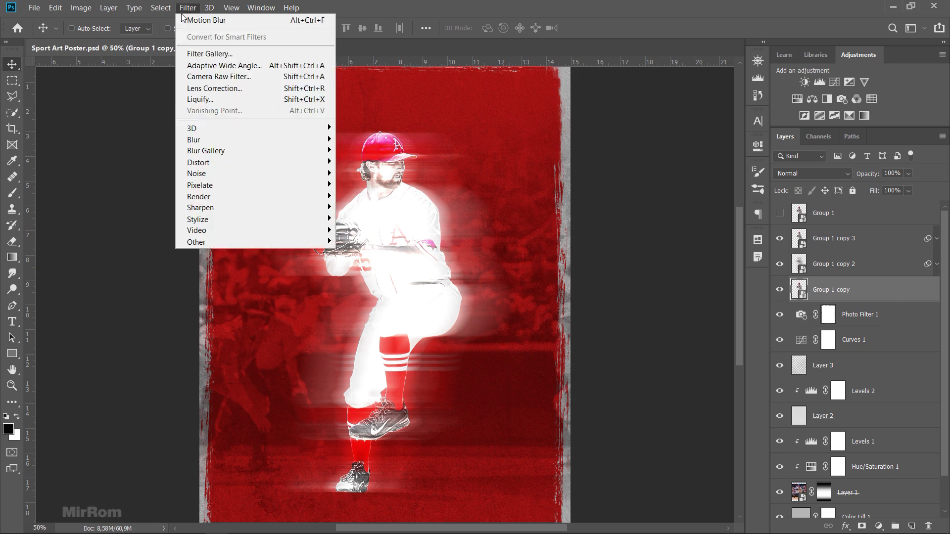
click(371, 208)
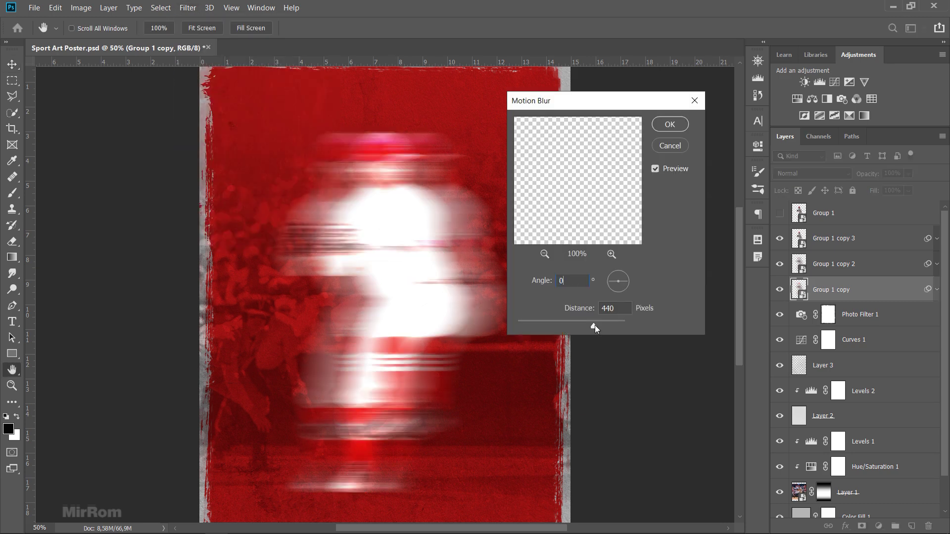
drag(595, 326, 599, 325)
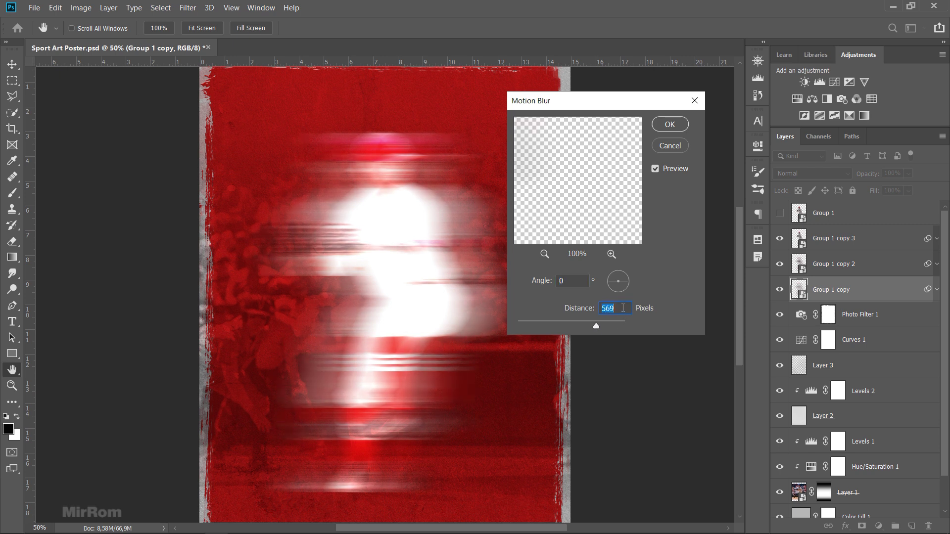
click(623, 307)
click(676, 126)
click(779, 174)
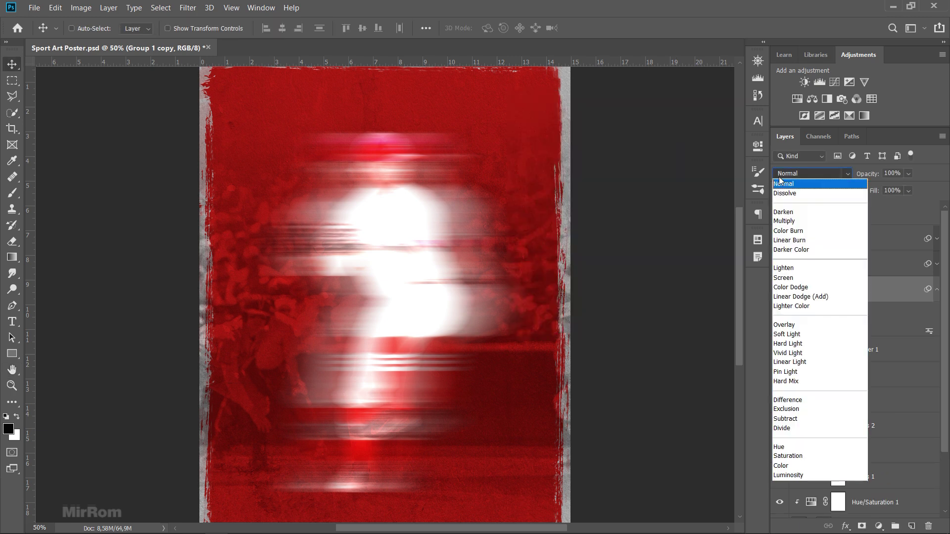
click(792, 290)
click(780, 290)
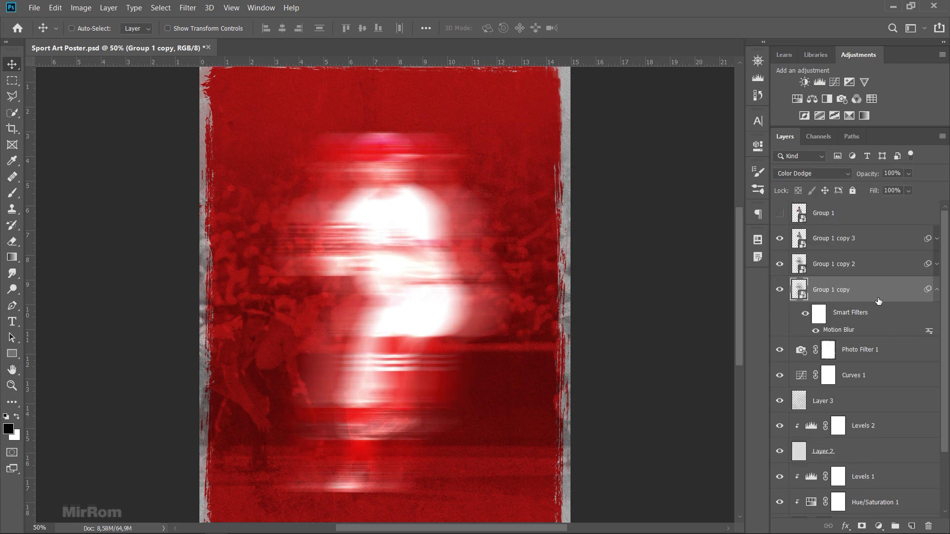
scroll(938, 301, down, 1)
Show the sharp pitcher in Group 1 and group the three blurred copies as Group 2
click(780, 214)
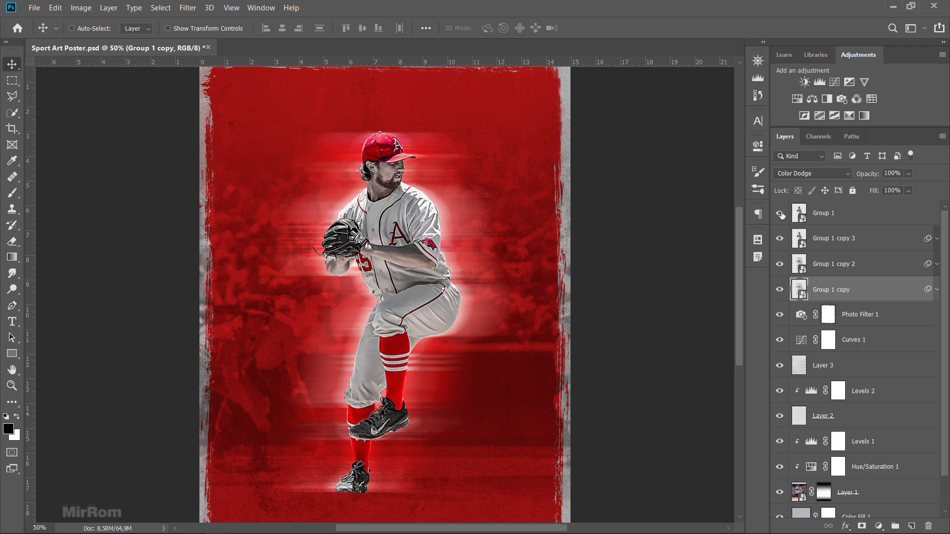
click(816, 221)
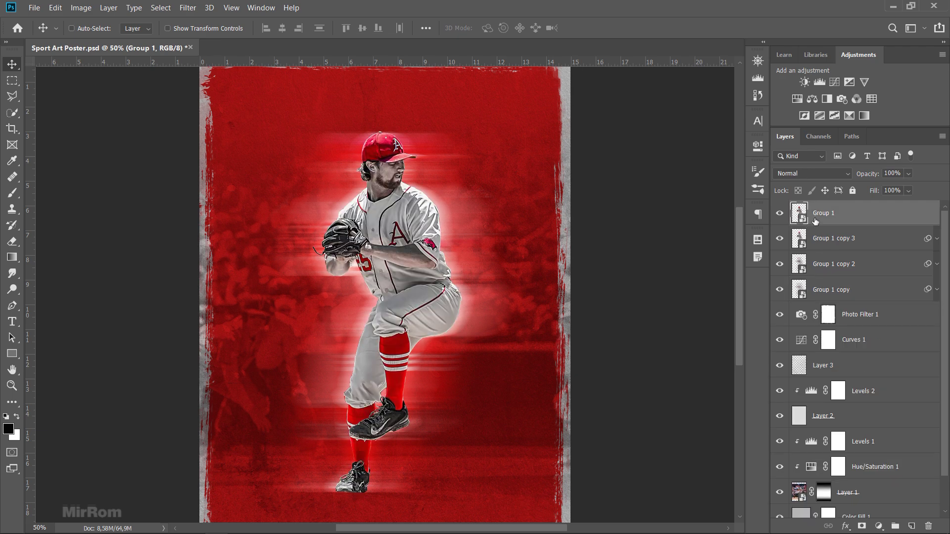
key(ctrl+minus)
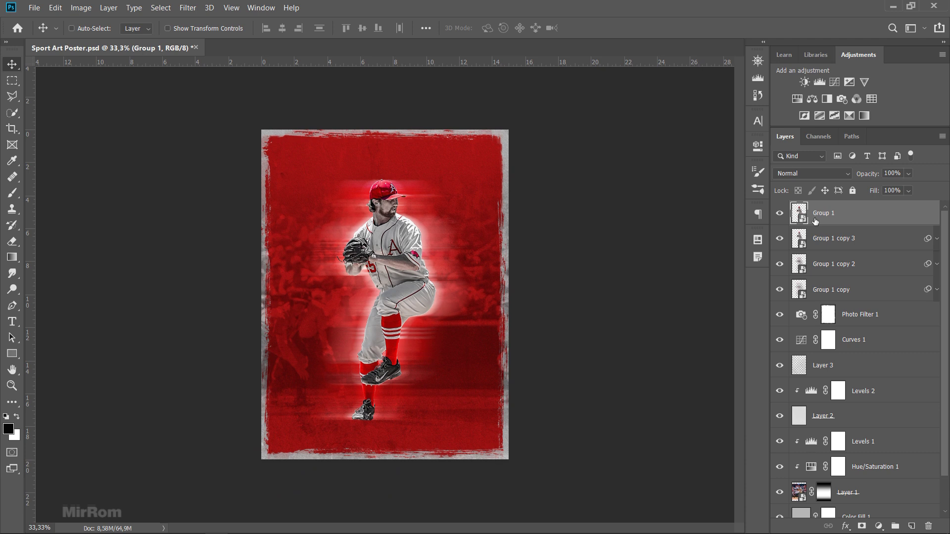
click(862, 241)
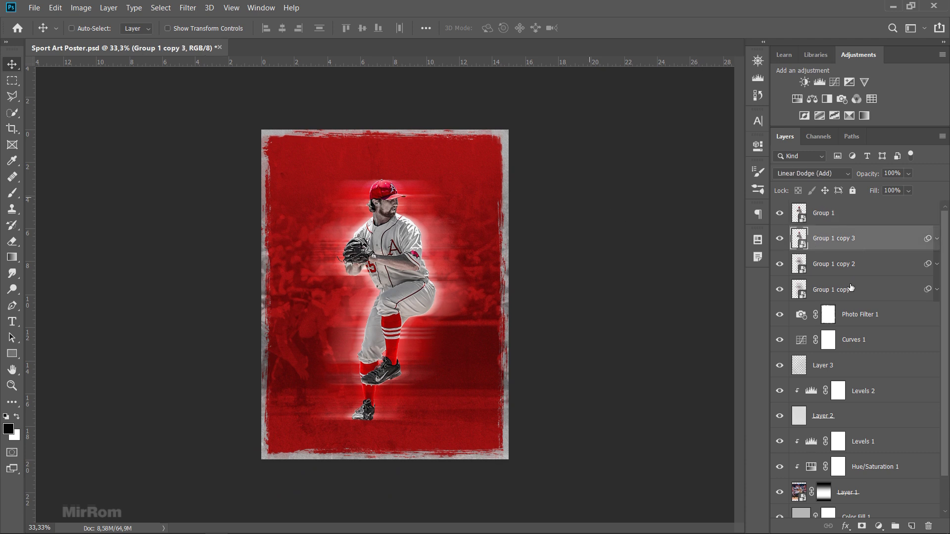
shift+click(851, 287)
key(ctrl+g)
click(780, 233)
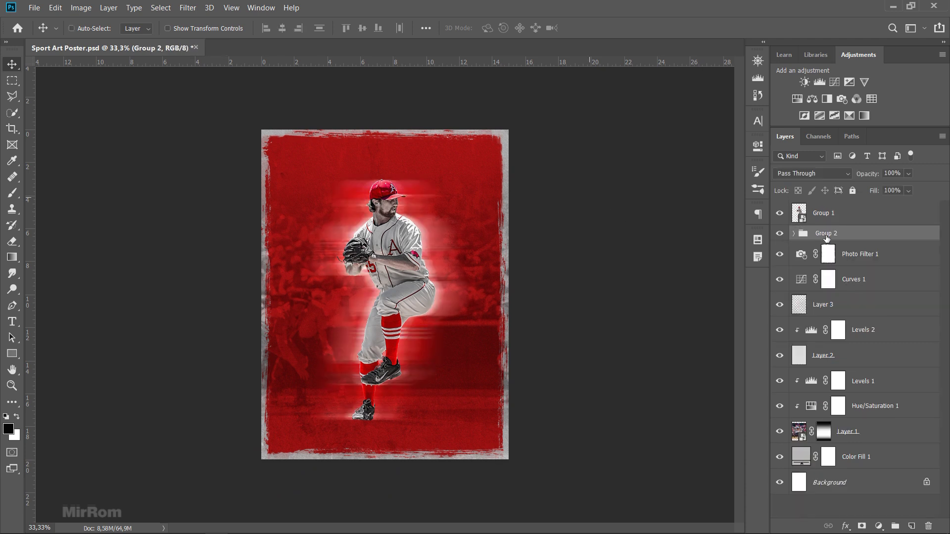
Add a Brightness/Contrast layer clipped to Group 2 with Brightness 23 and Contrast -8
click(806, 82)
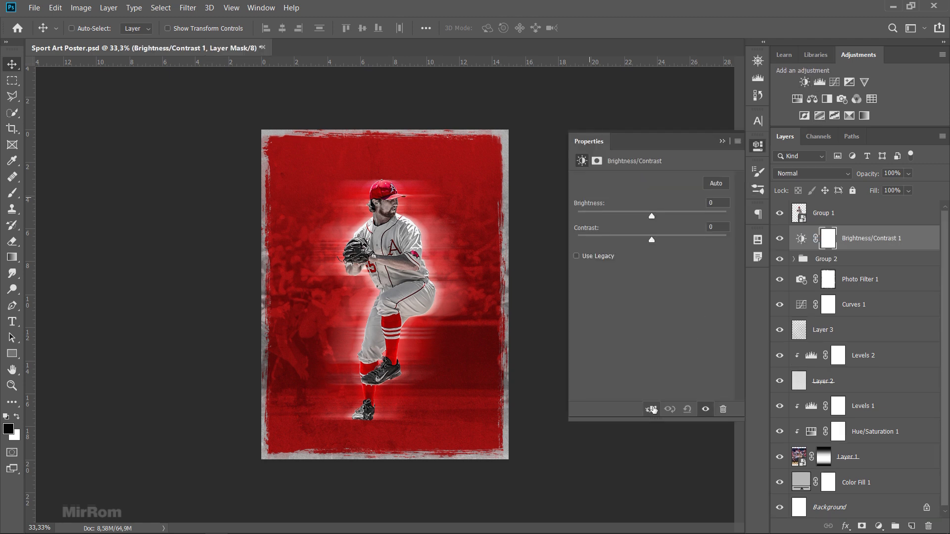
click(651, 409)
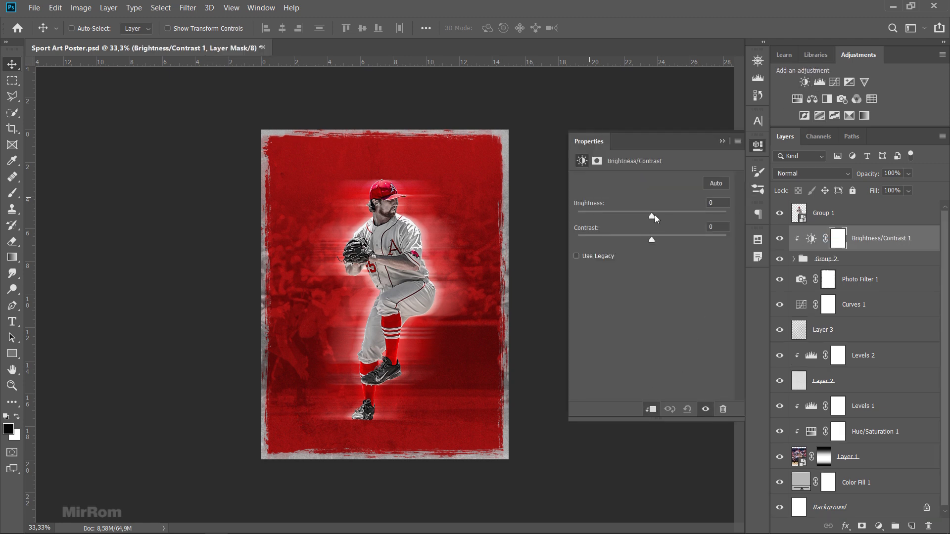
mouse_move(655, 216)
mouse_down()
mouse_move(665, 214)
mouse_move(648, 240)
mouse_up()
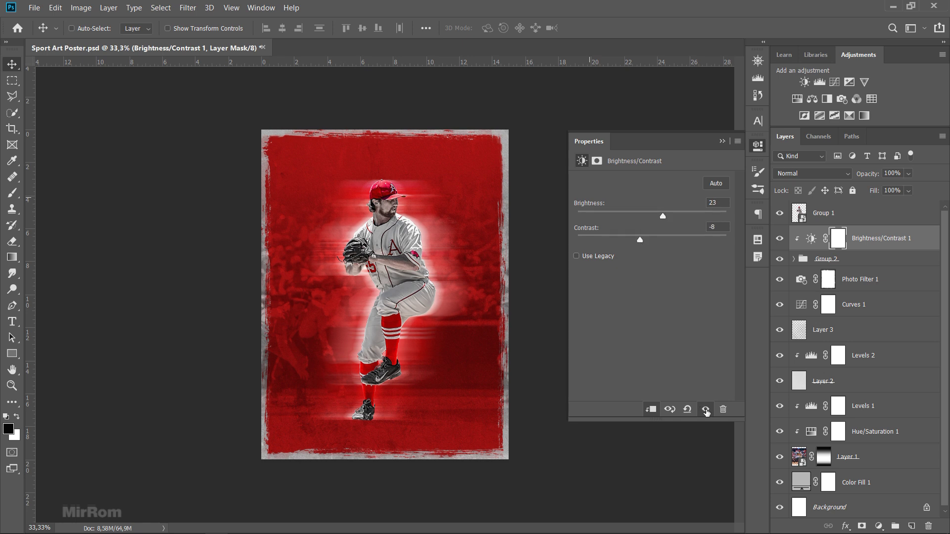
click(706, 410)
click(707, 411)
click(722, 141)
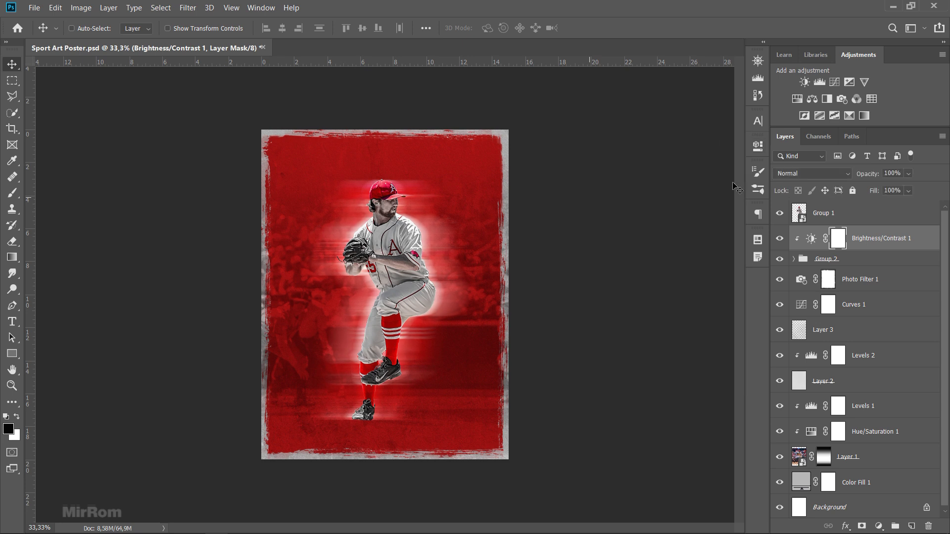
Save the poster and select the Photo Filter 1 layer mask
click(823, 218)
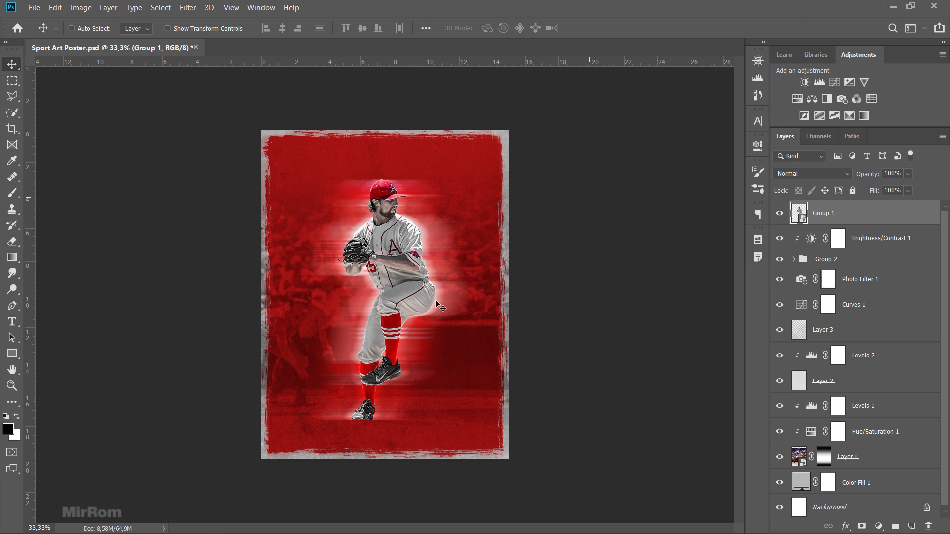
key(ctrl+s)
click(828, 279)
click(780, 280)
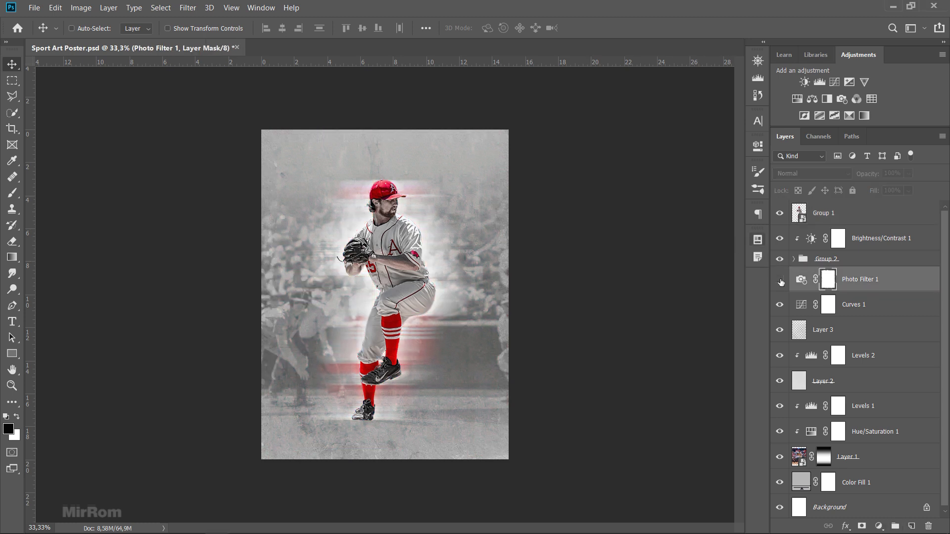
click(12, 322)
Set the Horizontal Type tool to the Sports World font at 72 pt
click(40, 320)
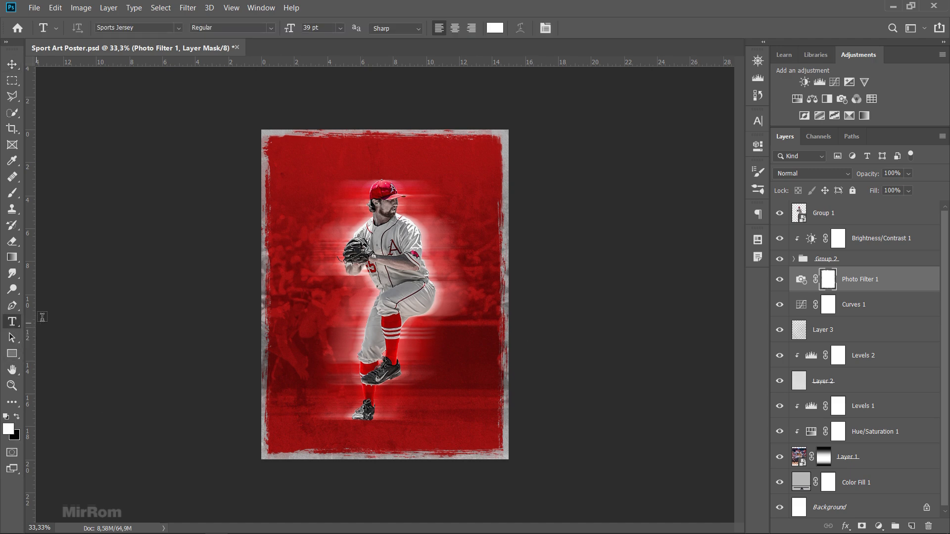
click(546, 28)
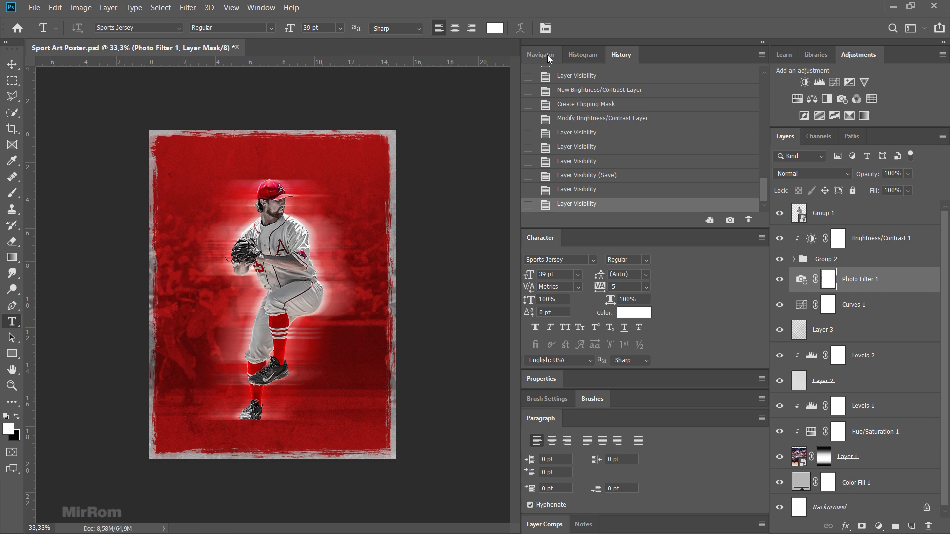
click(540, 54)
click(593, 261)
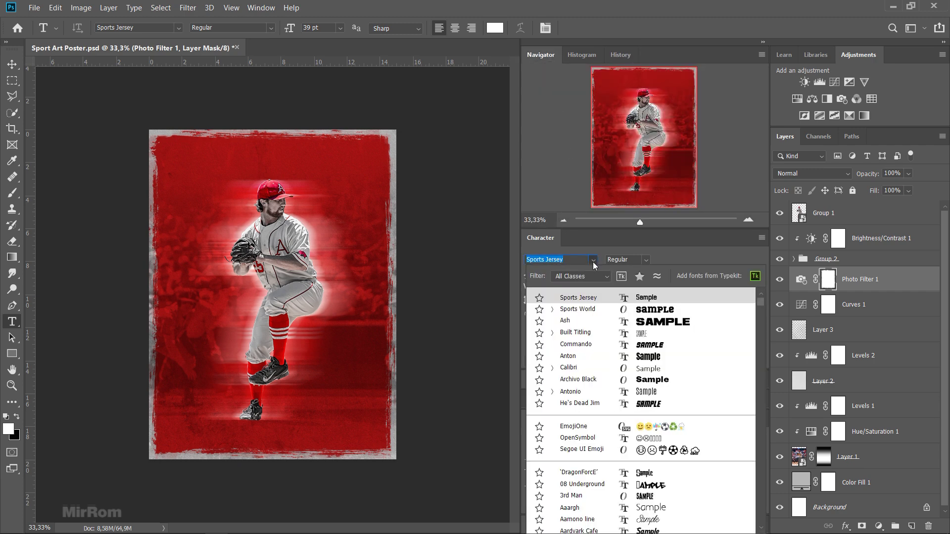
click(587, 312)
click(578, 275)
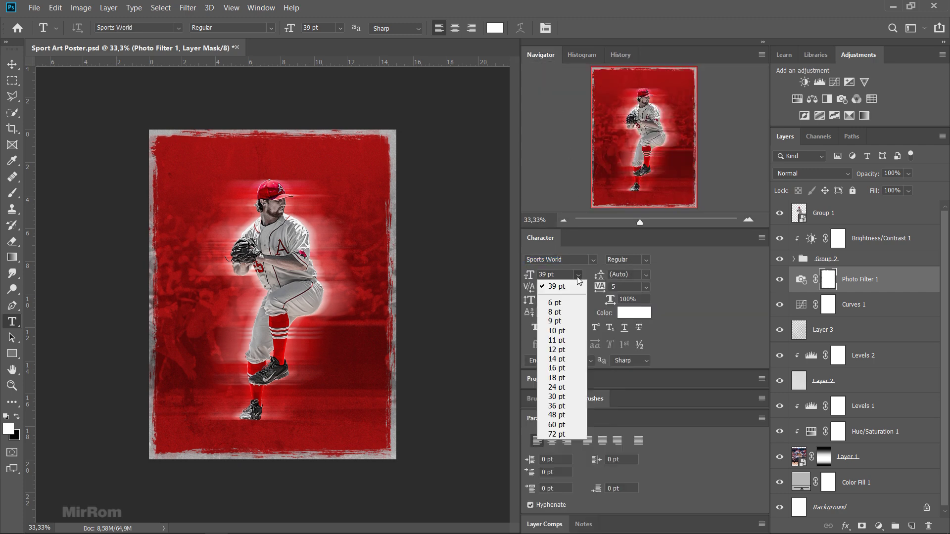
click(559, 434)
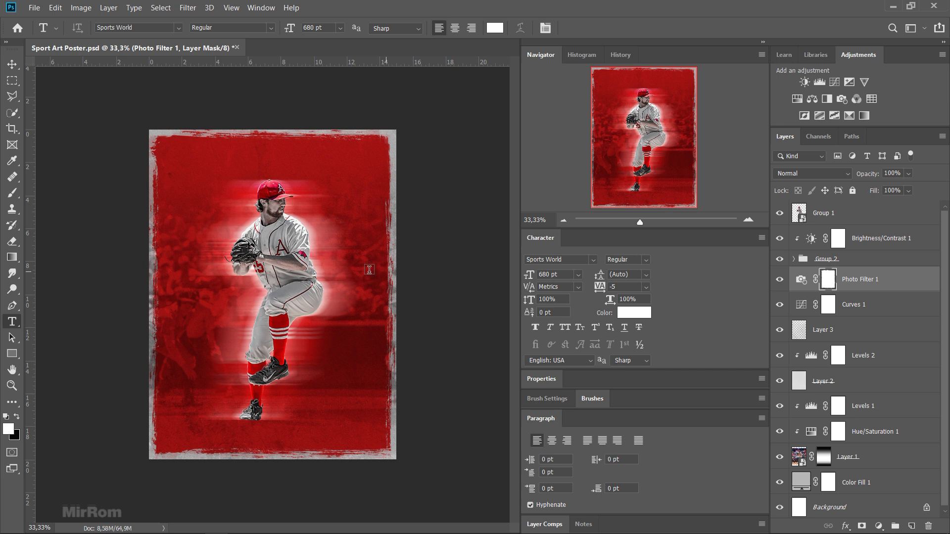
Type '25' on the poster and move it to the lower middle
click(236, 263)
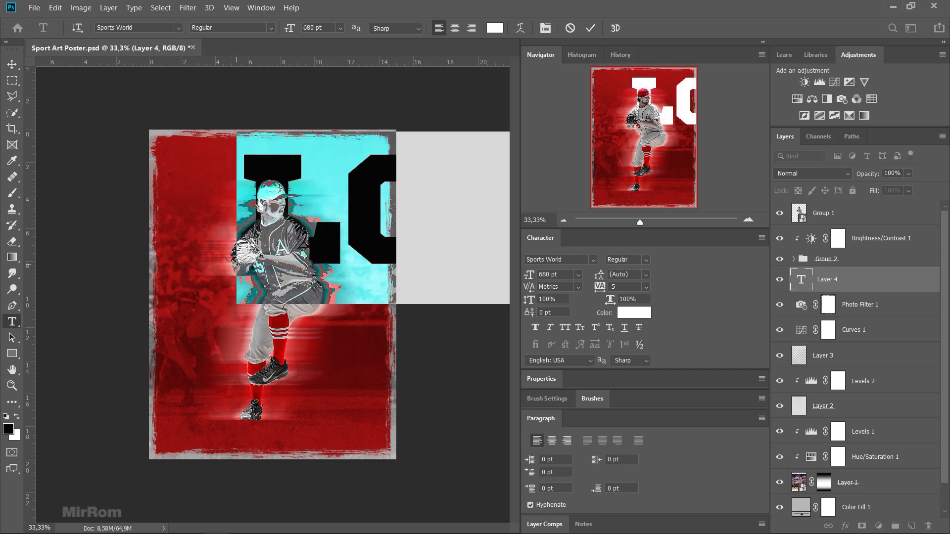
text(25)
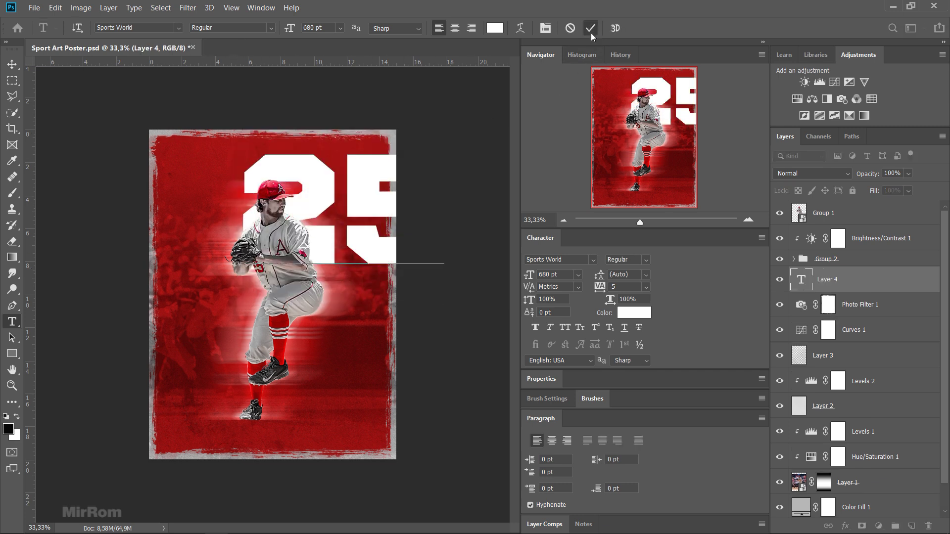
key(ctrl+Return)
key(v)
drag(418, 210, 342, 295)
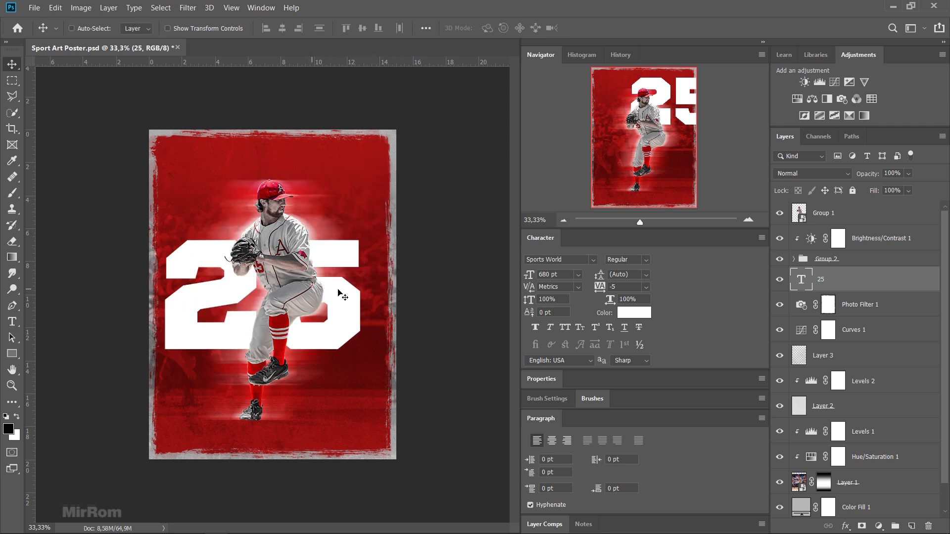
Center-align the 25 and position it at the poster's centre using the guides
click(552, 441)
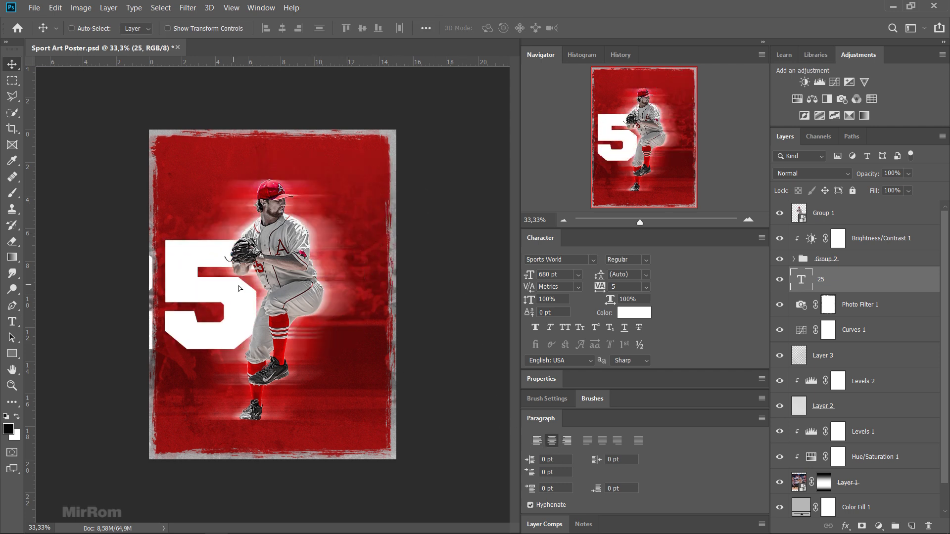
drag(240, 289, 345, 273)
key(ctrl+semicolon)
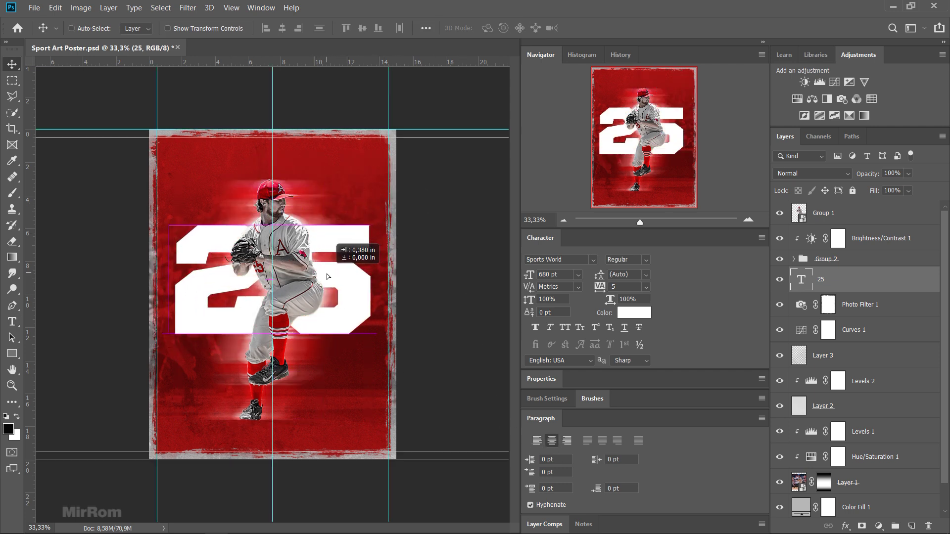
drag(334, 273, 327, 274)
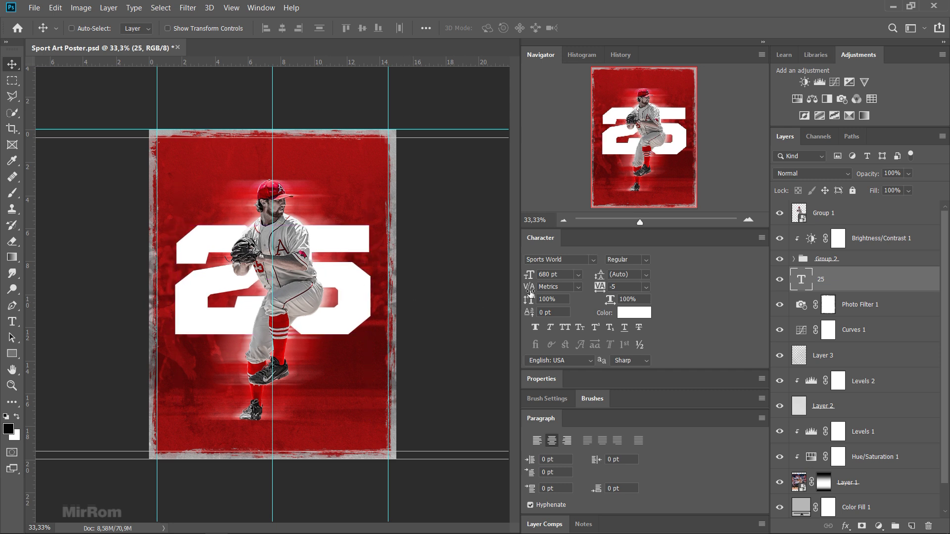
Set the 25's tracking to -50 and leading to 112%
click(646, 287)
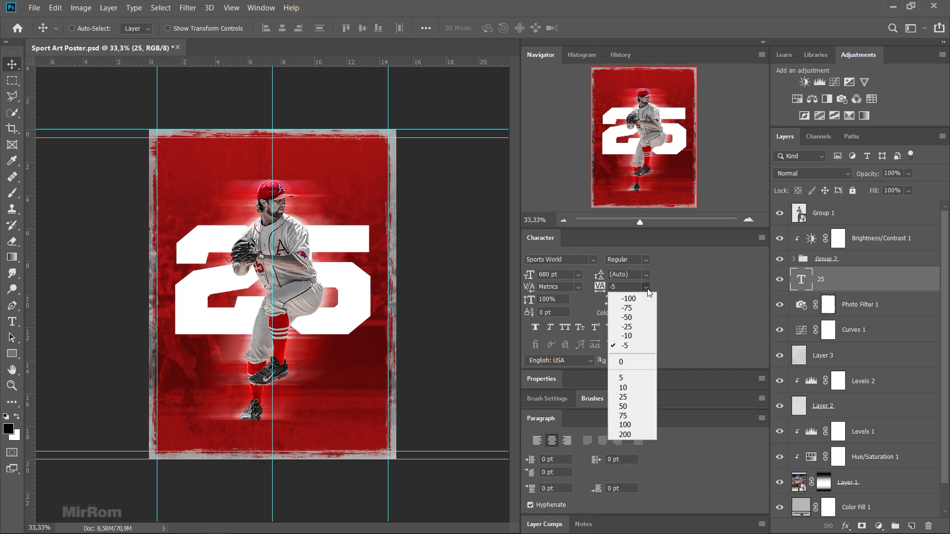
click(638, 322)
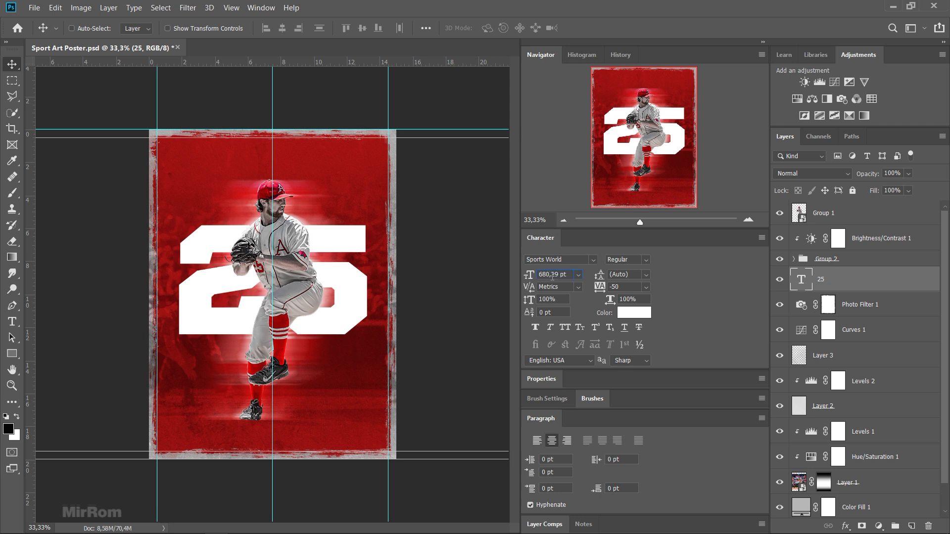
click(557, 299)
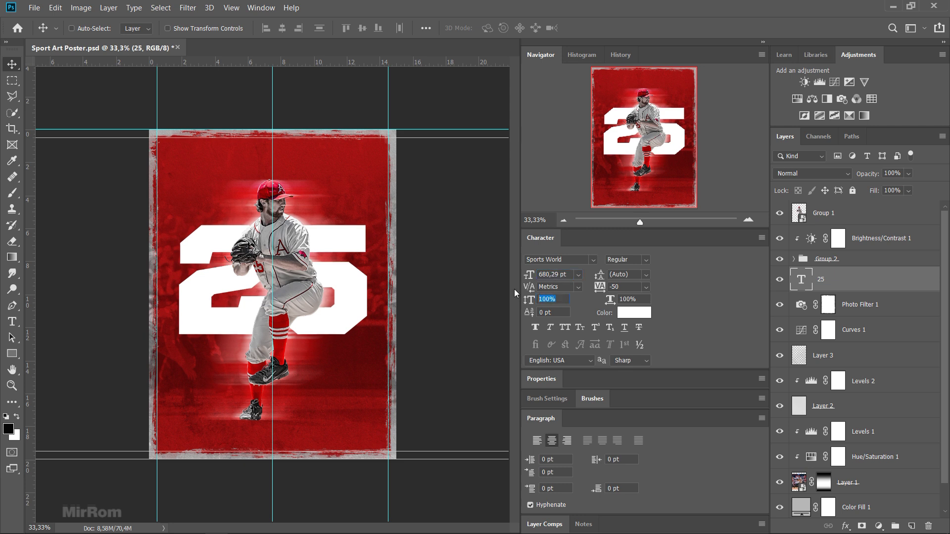
text(112)
key(Return)
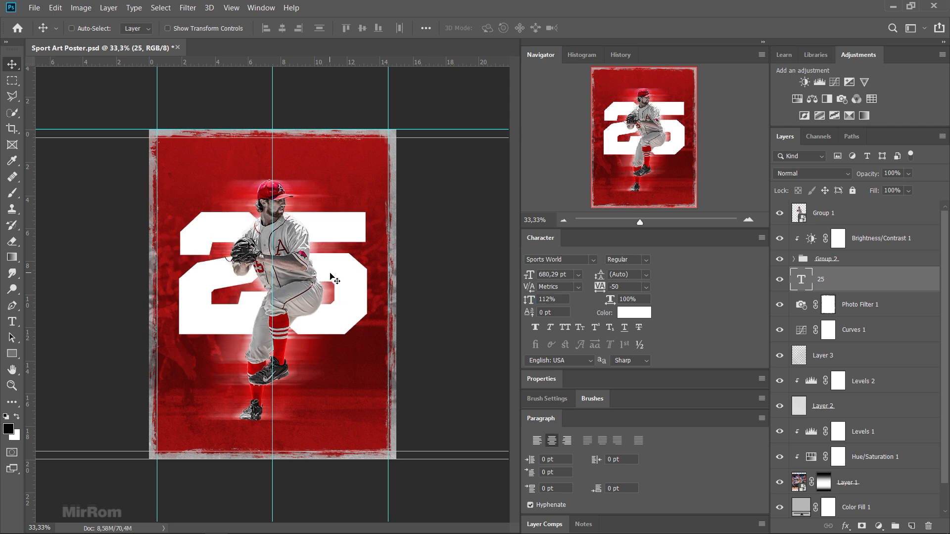
key(shift+Down)
key(shift+Down)
key(shift+Down)
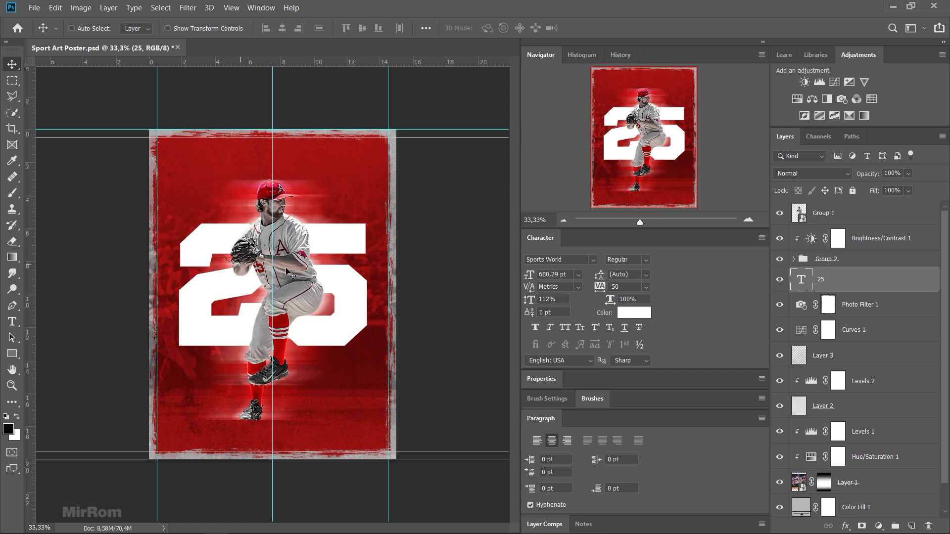
Colour the 25 black (#000000) and zoom in on it
click(643, 313)
text(000000)
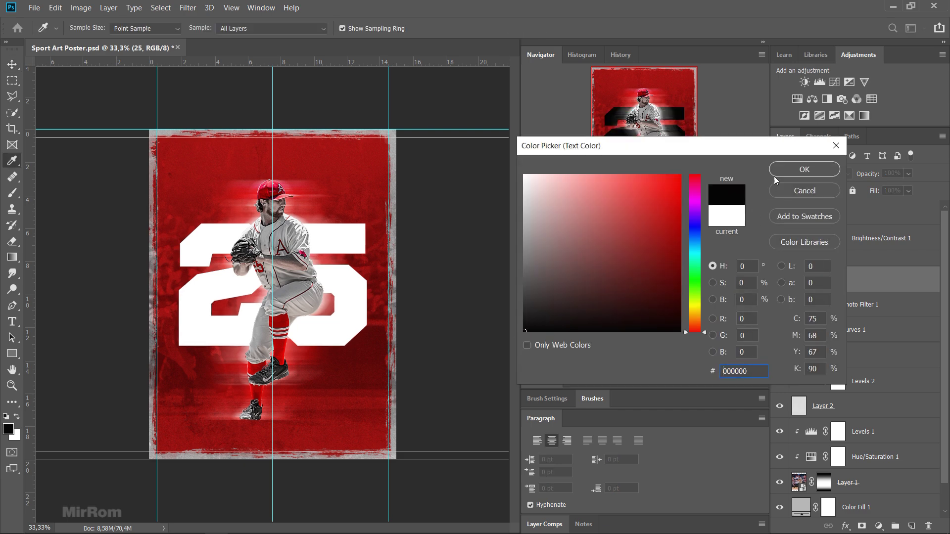
click(814, 168)
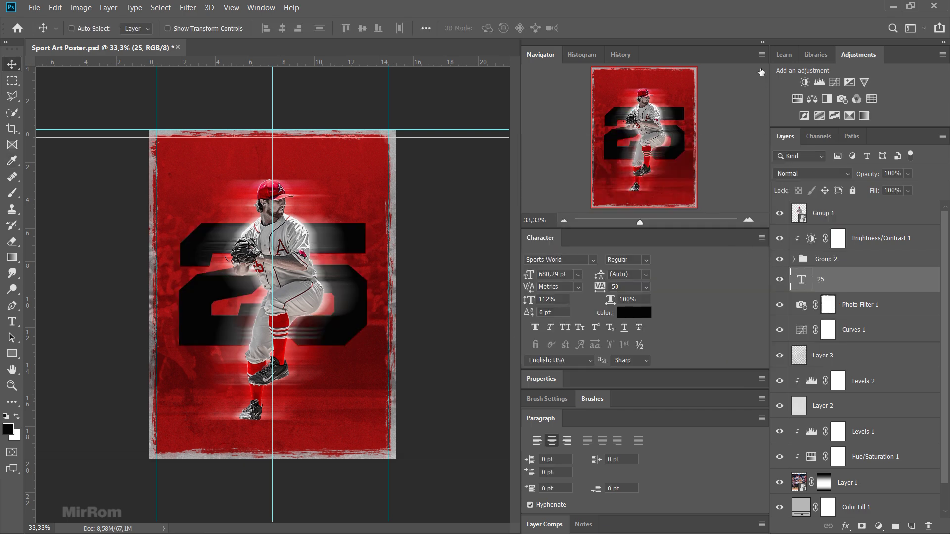
click(763, 42)
key(ctrl+plus)
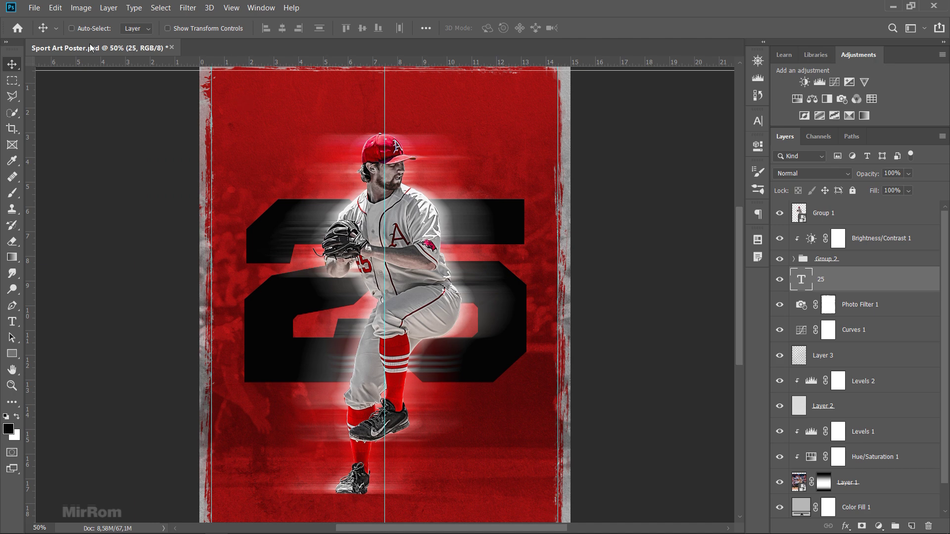
scroll(856, 277, down, 1)
drag(412, 530, 488, 529)
key(ctrl+minus)
key(ctrl+plus)
key(ctrl+plus)
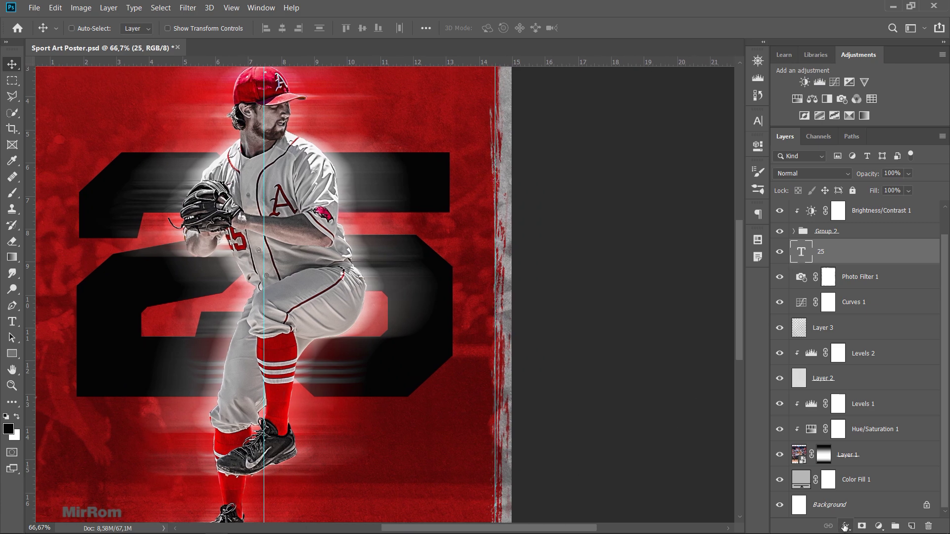
click(844, 528)
Add a slightly lightened Stone pattern overlay to the 25
click(860, 502)
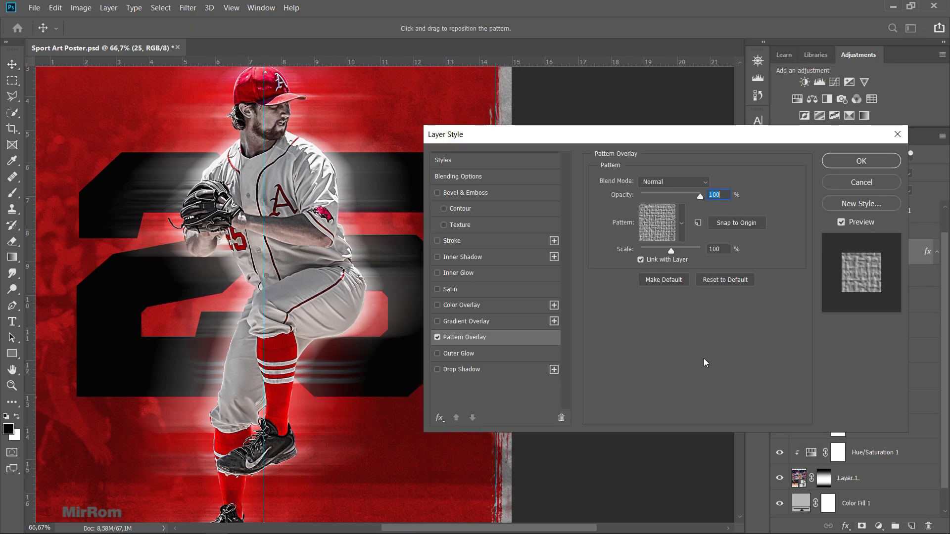
click(664, 224)
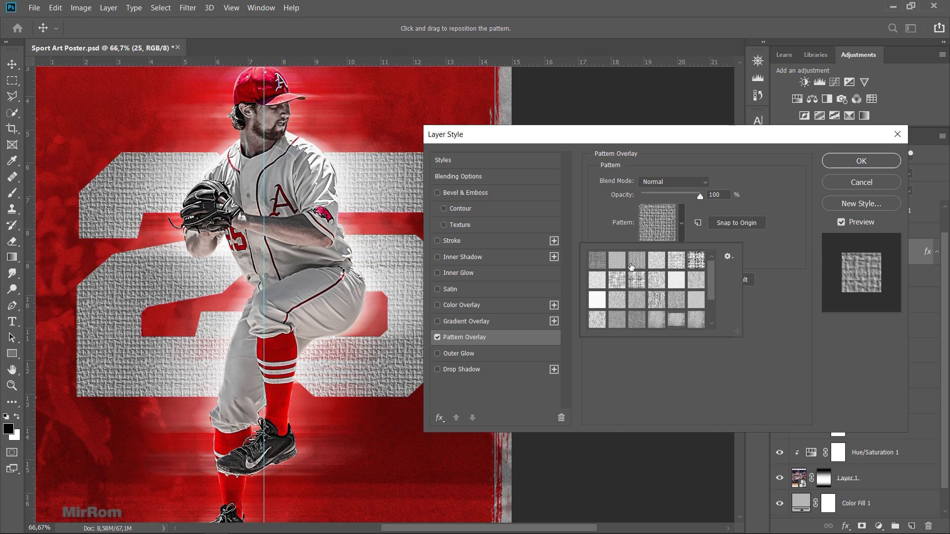
click(621, 264)
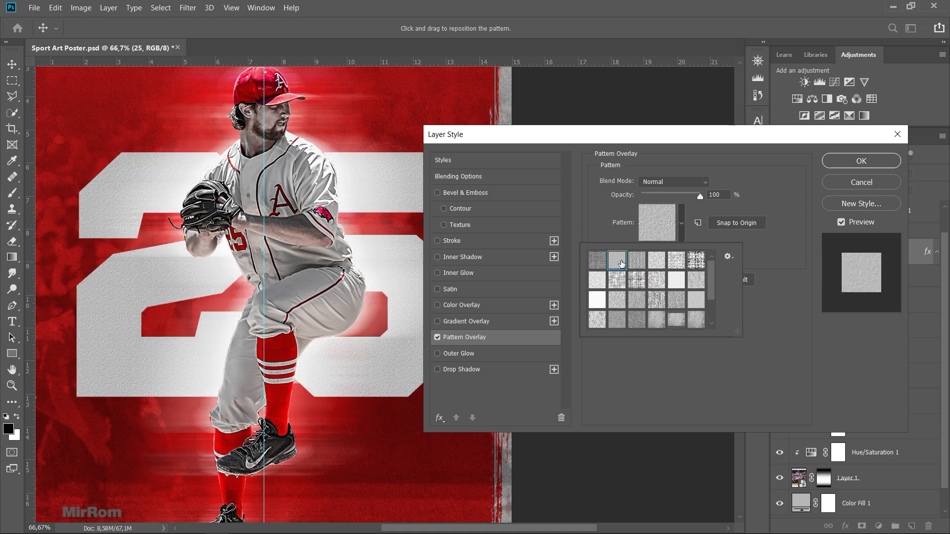
click(737, 231)
drag(701, 197, 696, 197)
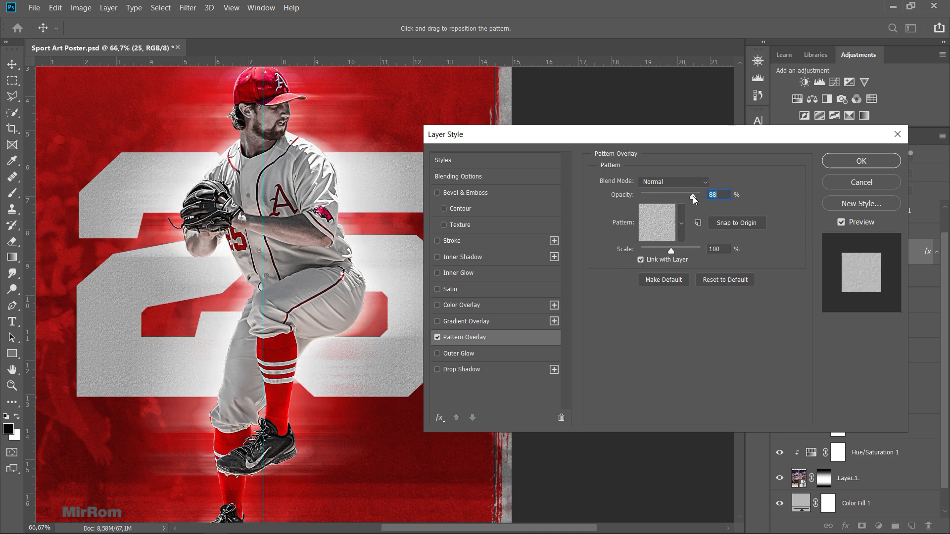
Add a #262626 dark grey colour overlay to the 25 in Soft Light mode
click(462, 305)
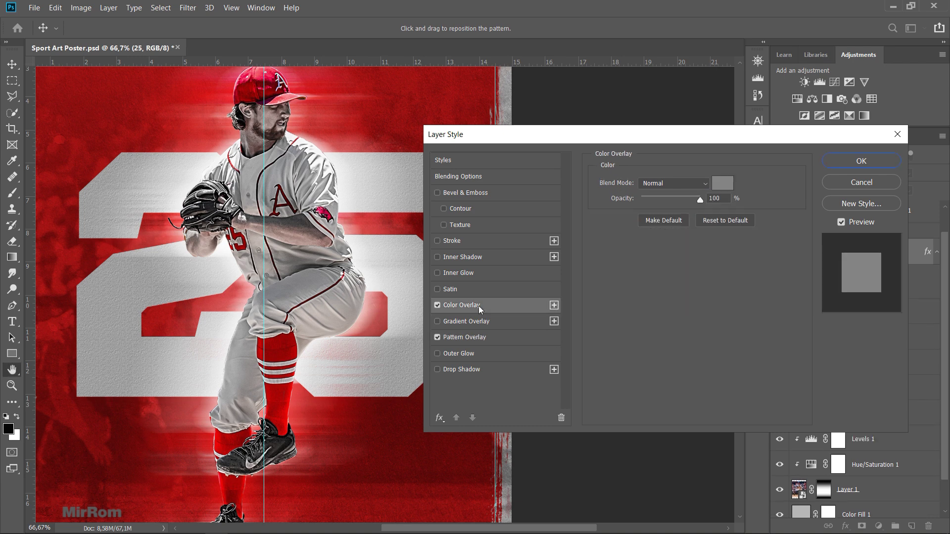
click(722, 182)
text(262626)
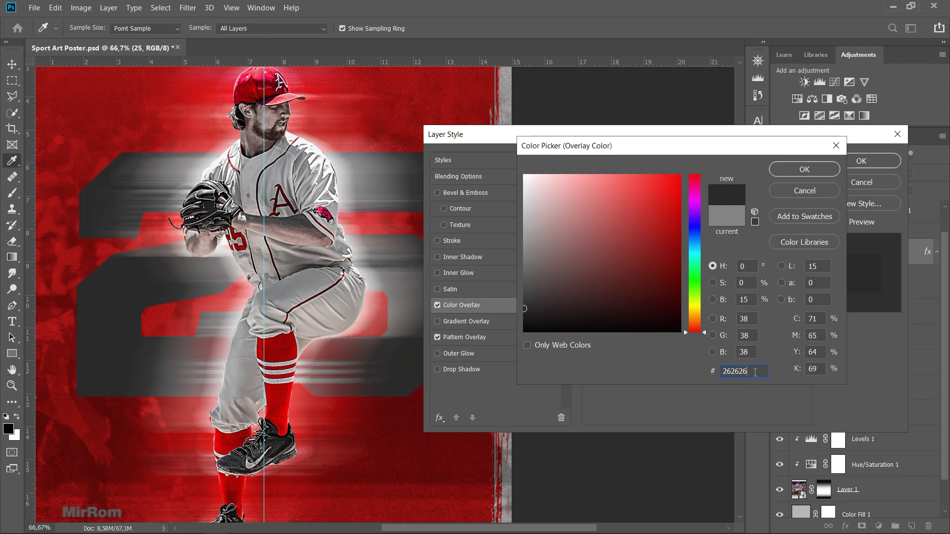
click(788, 172)
click(673, 183)
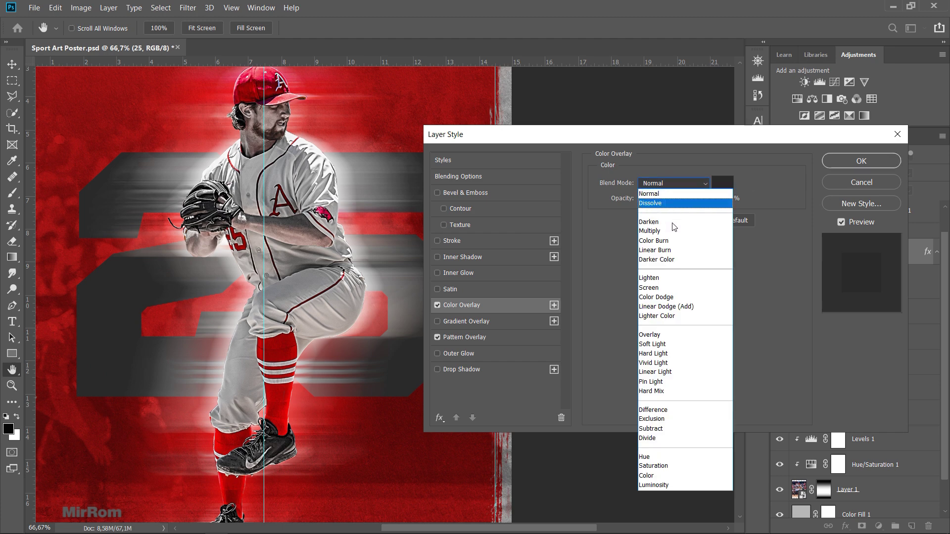
click(667, 345)
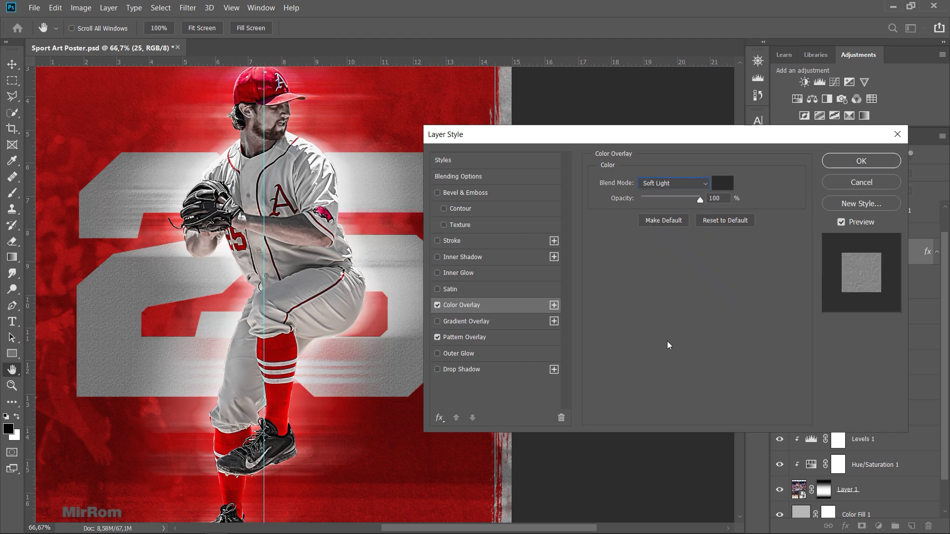
click(843, 222)
drag(575, 140, 647, 118)
Add a Multiply drop shadow to the 25 at a 74° angle with adjusted distance and size
click(542, 350)
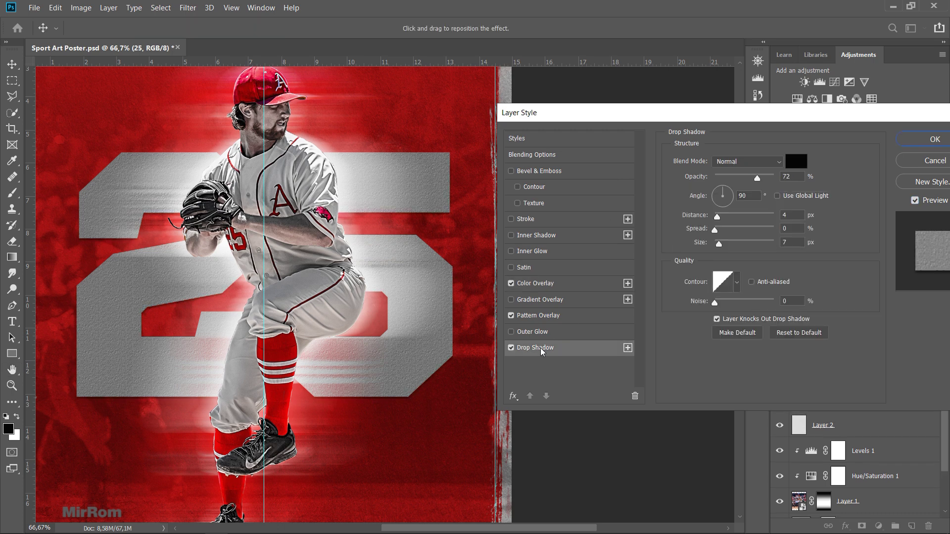
click(752, 163)
click(749, 205)
click(793, 177)
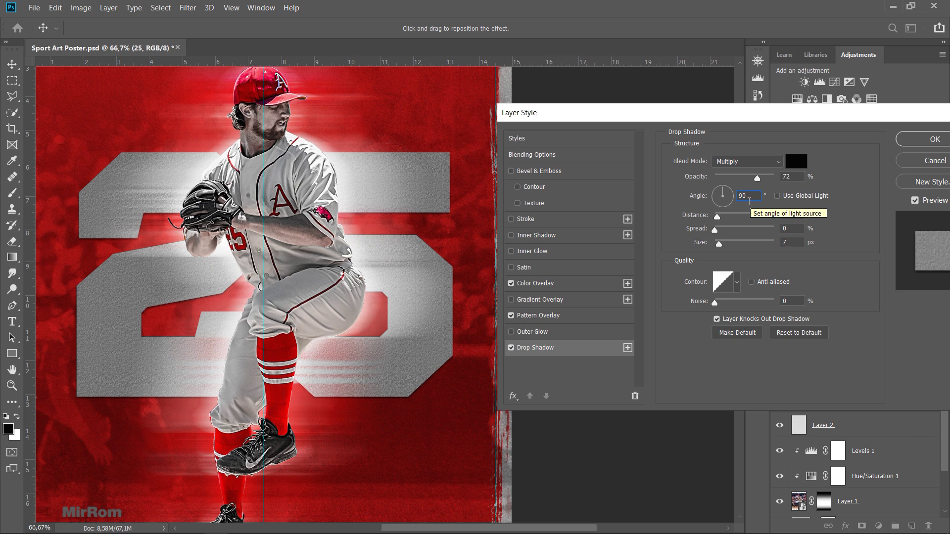
click(726, 190)
text(74)
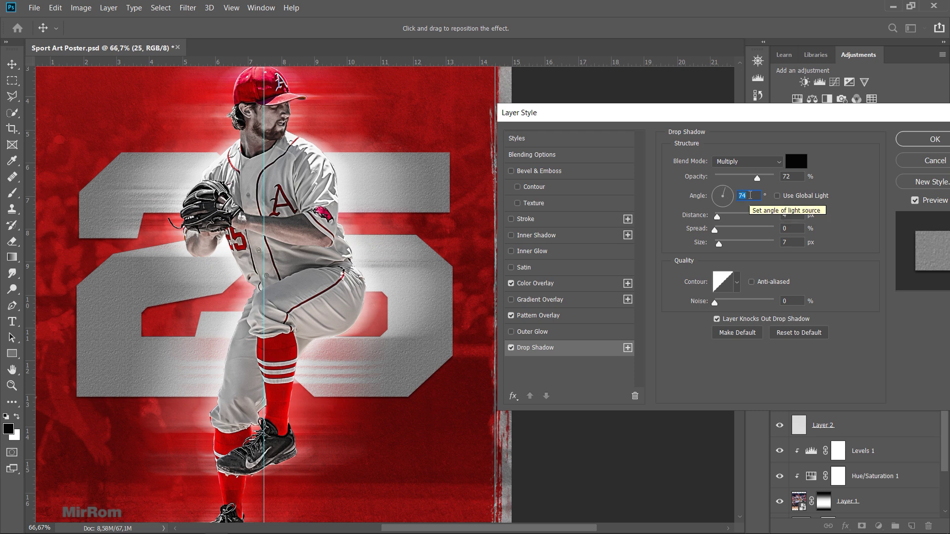
click(750, 196)
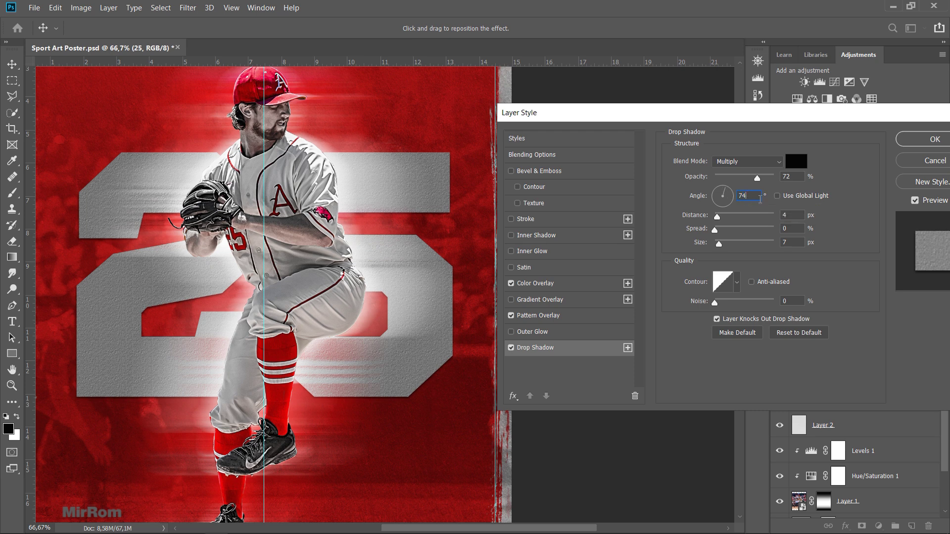
drag(717, 216, 769, 218)
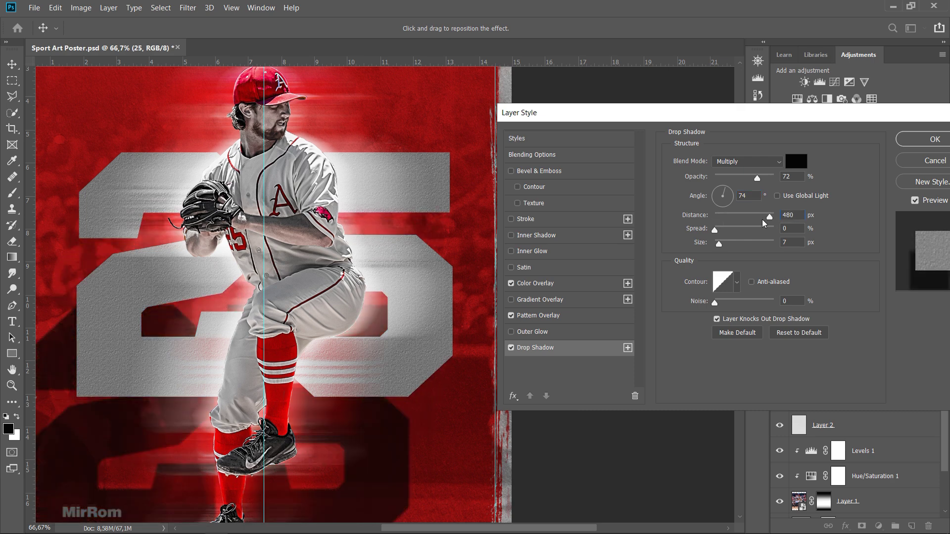
mouse_move(718, 243)
mouse_down()
mouse_move(736, 248)
mouse_move(746, 218)
mouse_move(741, 249)
mouse_up()
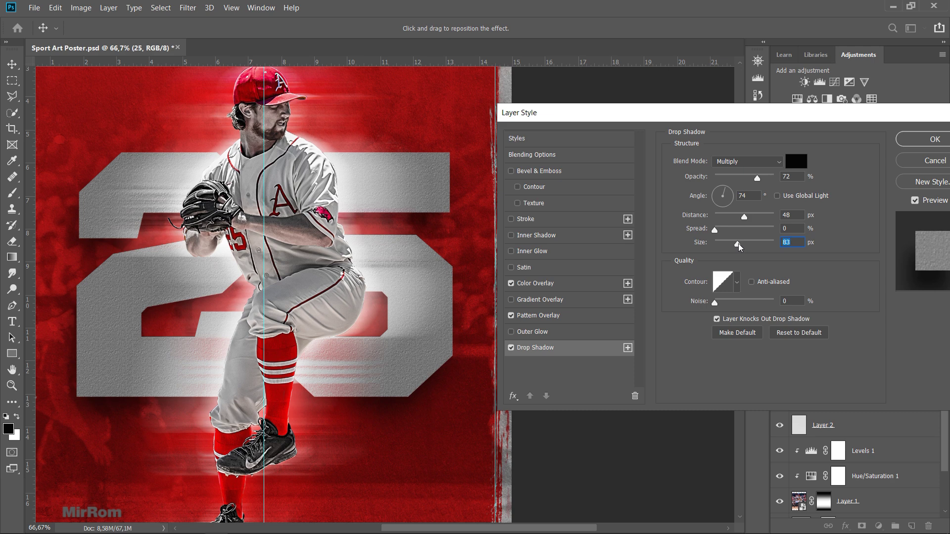
Apply the 25's layer style and zoom out to view the whole poster
click(915, 201)
click(934, 140)
click(937, 253)
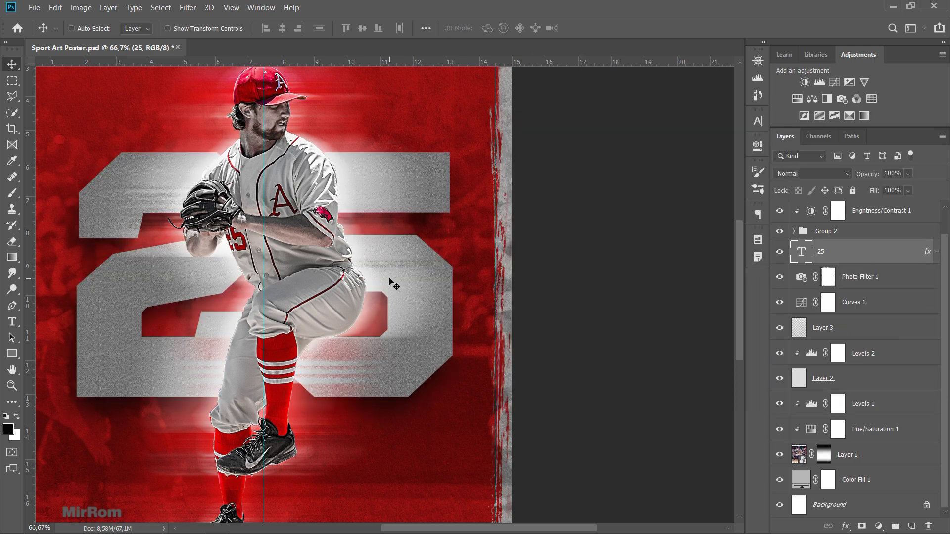
scroll(393, 281, down, 1)
key(ctrl+minus)
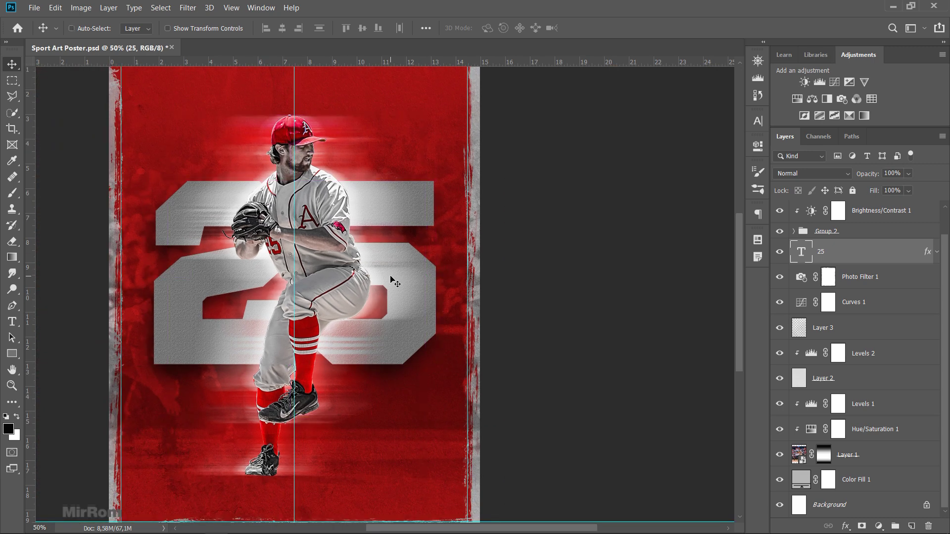
Draw a large circle above Photo Filter 1 and move it up behind the 25
click(867, 284)
right_click(12, 353)
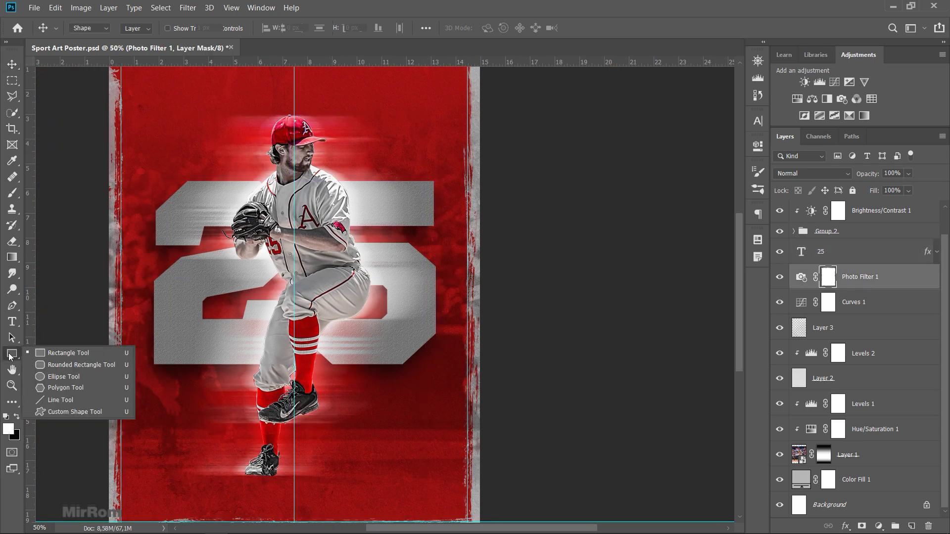
click(59, 373)
drag(210, 178, 430, 397)
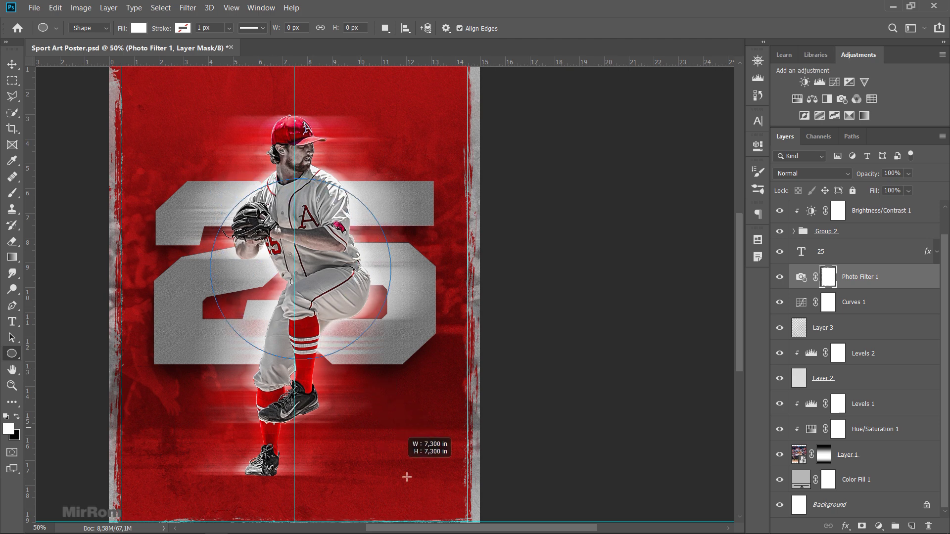
key(v)
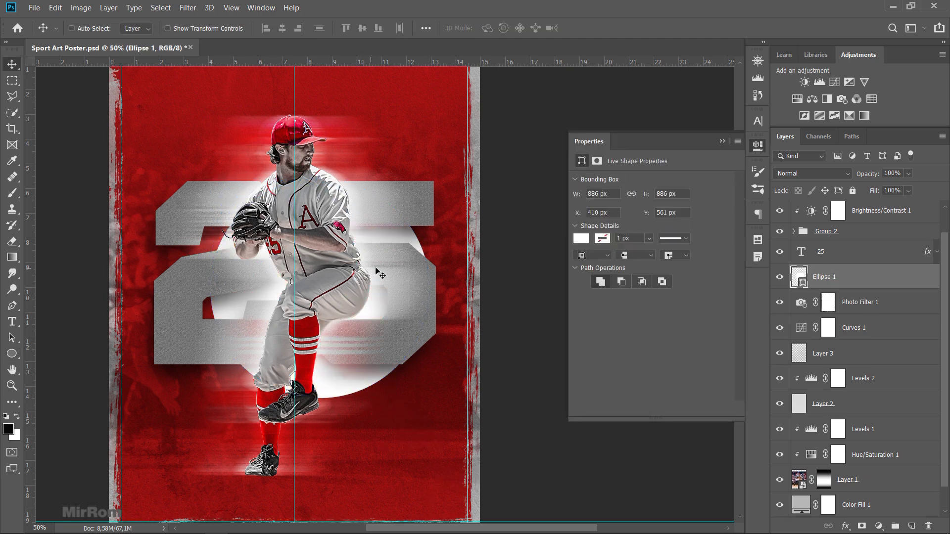
click(721, 143)
drag(374, 243, 343, 242)
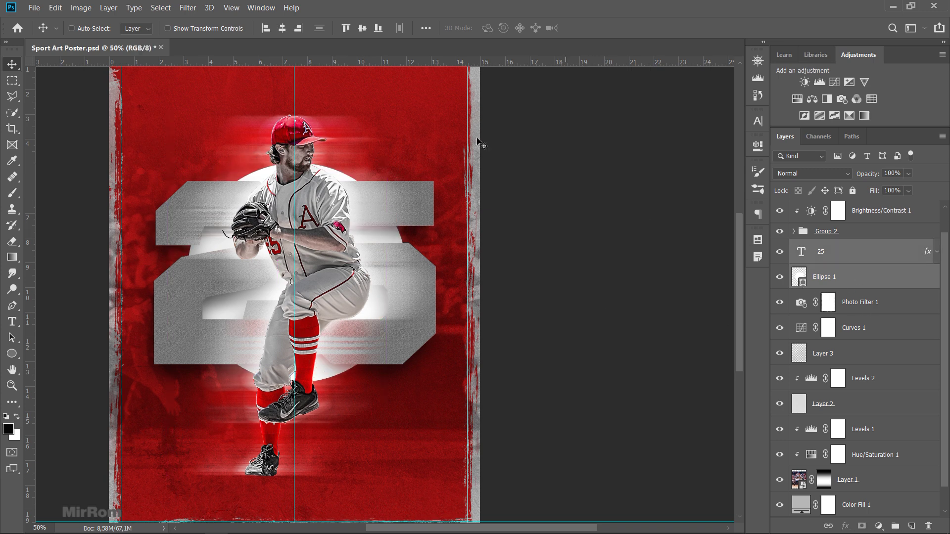
Centre the circle horizontally, scale it to 103% and set its fill to 0%
click(280, 32)
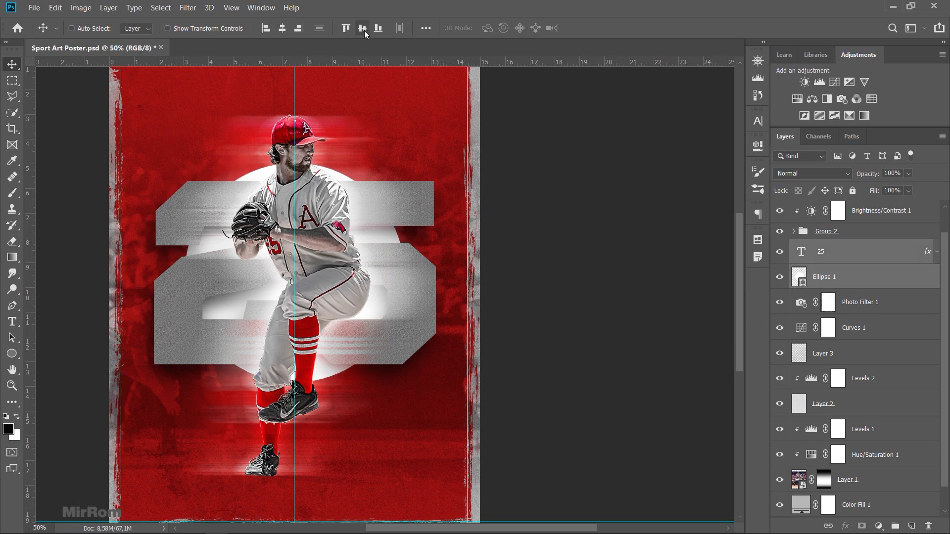
ctrl+click(866, 252)
key(ctrl+t)
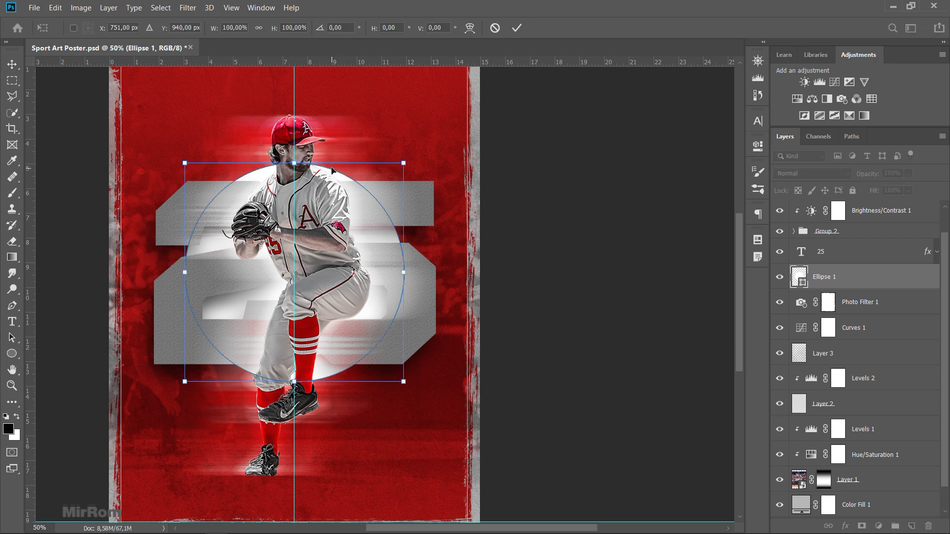
click(235, 27)
key(Down)
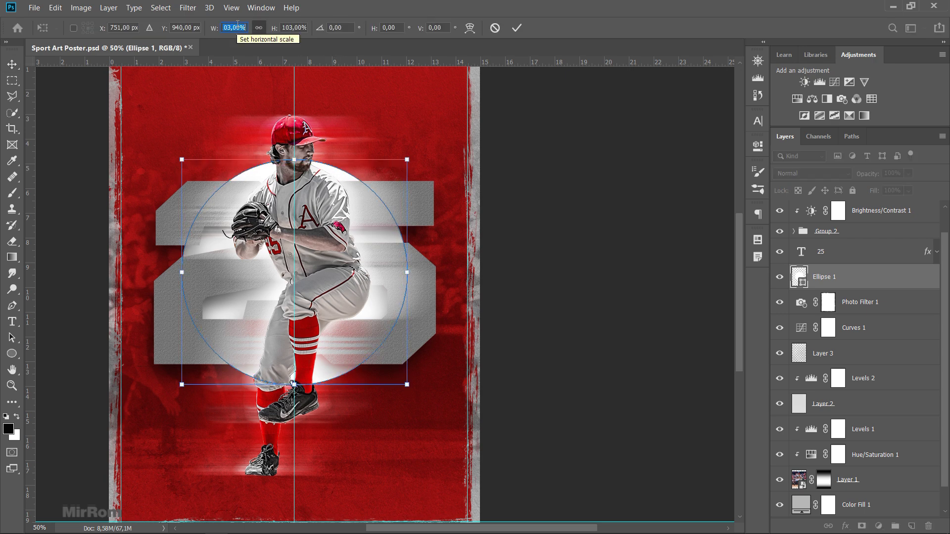
click(517, 27)
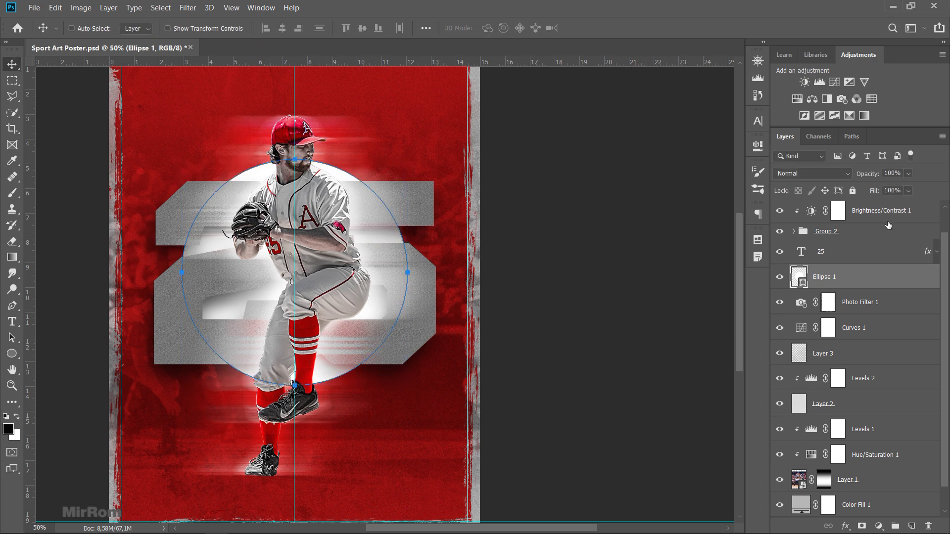
click(908, 190)
drag(866, 206, 863, 206)
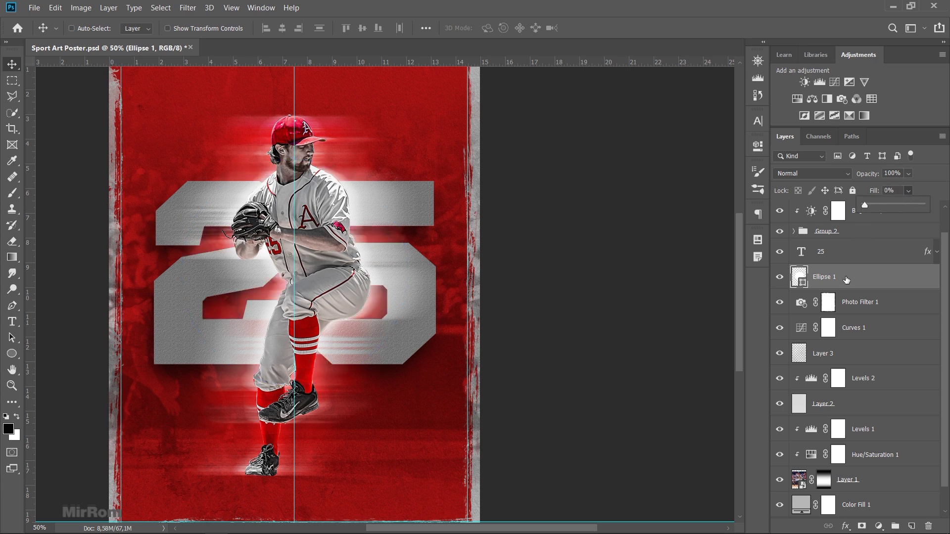
Give Ellipse 1 a 22 px Stroke in grey #747474
click(845, 526)
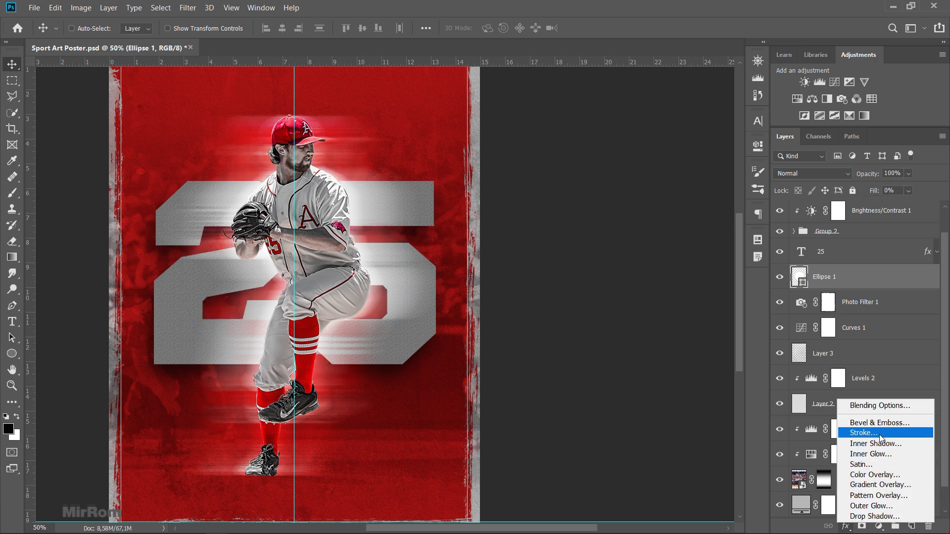
key(Escape)
key(h)
drag(536, 116, 510, 121)
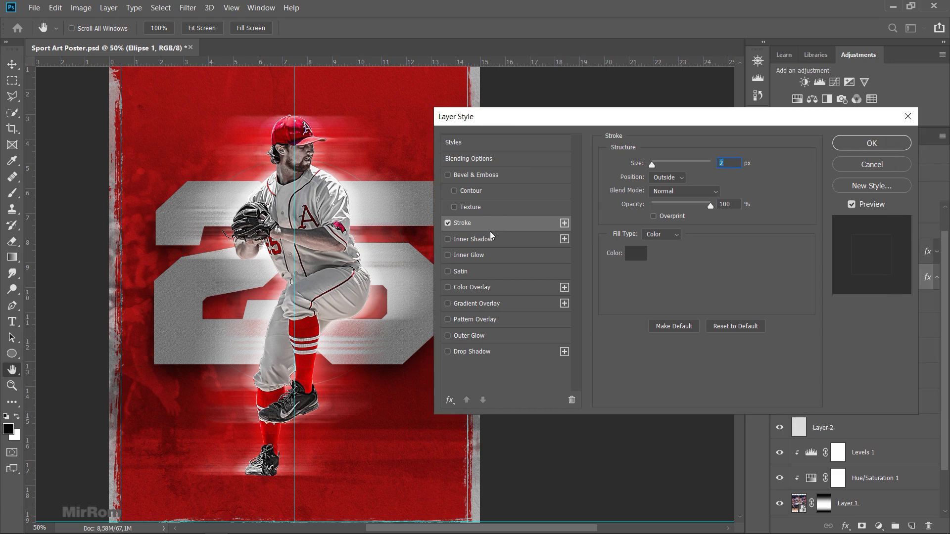
click(636, 252)
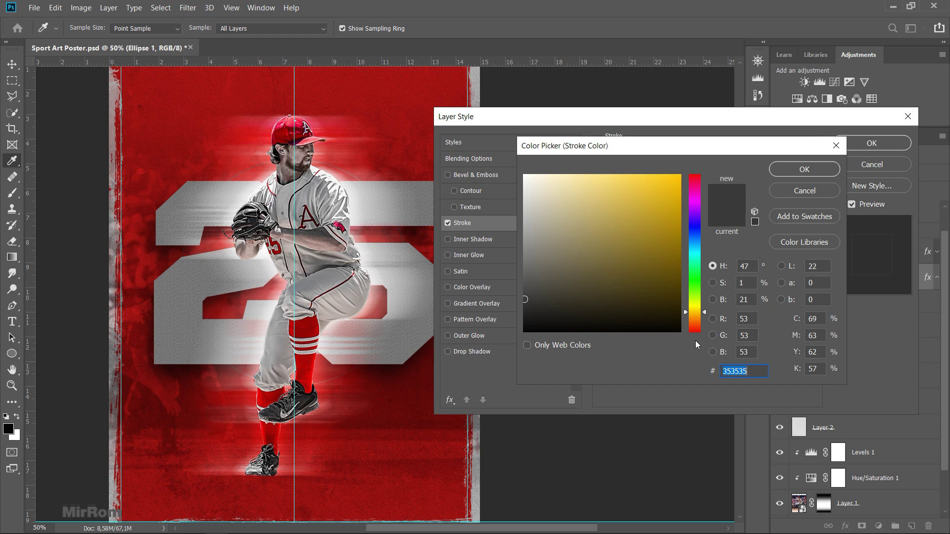
text(747474)
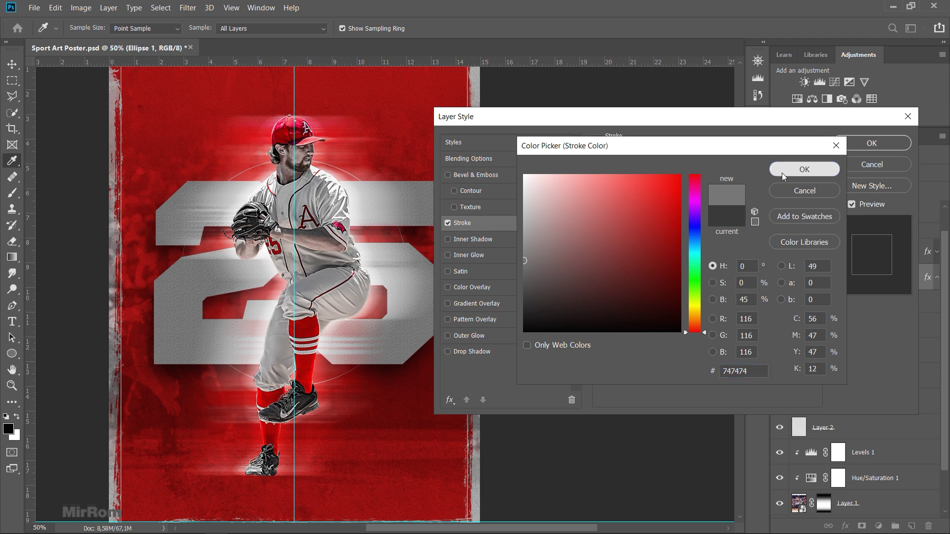
click(782, 174)
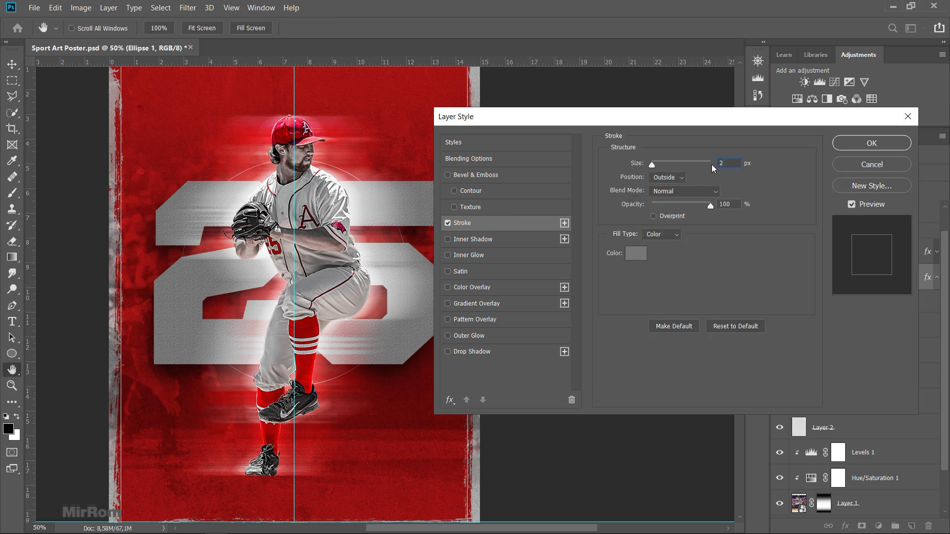
text(22)
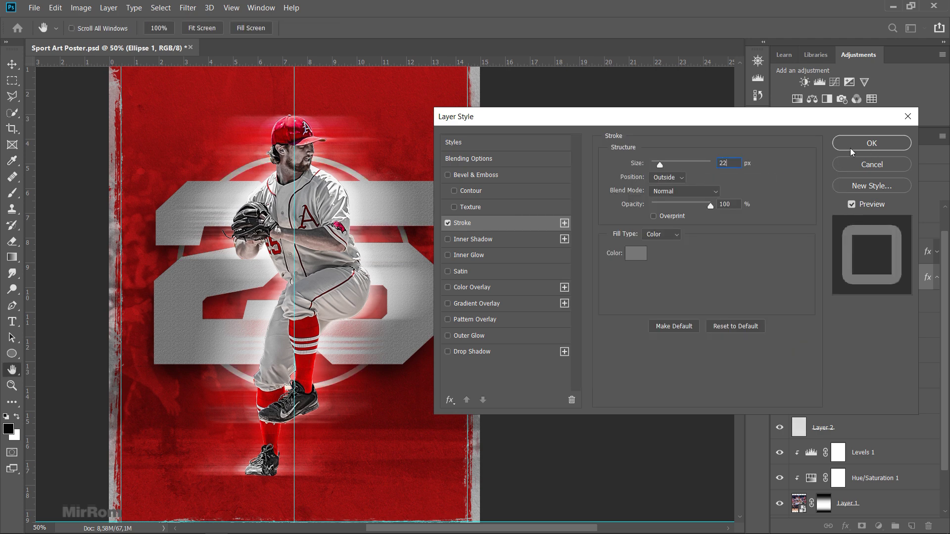
click(851, 147)
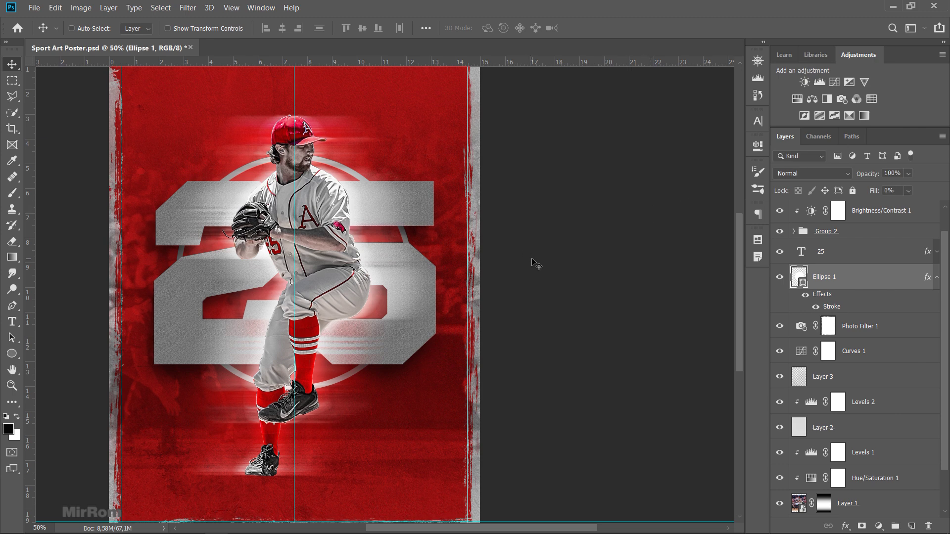
Scale the Ellipse 1 ring up to 108%, then zoom out and back in on the poster
key(ctrl+t)
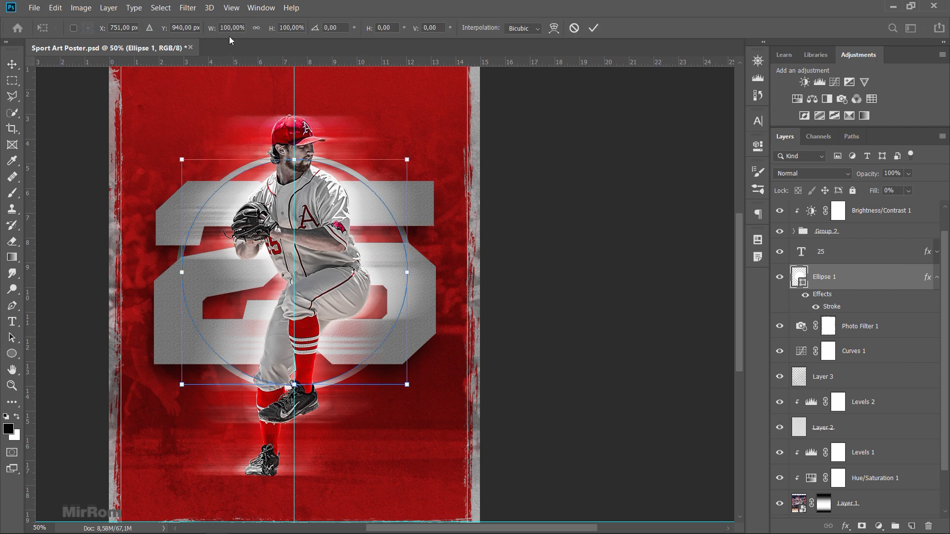
click(574, 28)
key(ctrl+t)
click(256, 28)
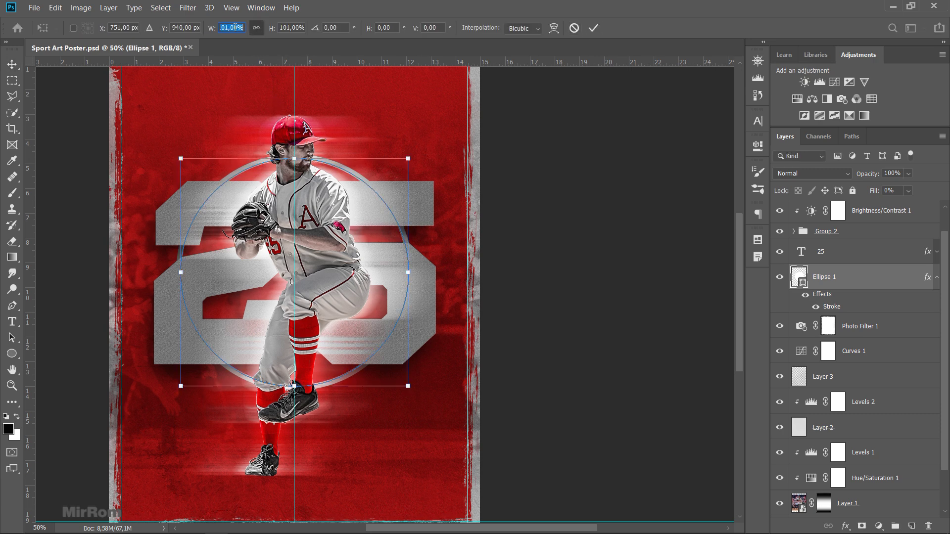
key(Up)
key(Up)
key(Up)
key(Up)
key(Up)
key(Up)
key(Up)
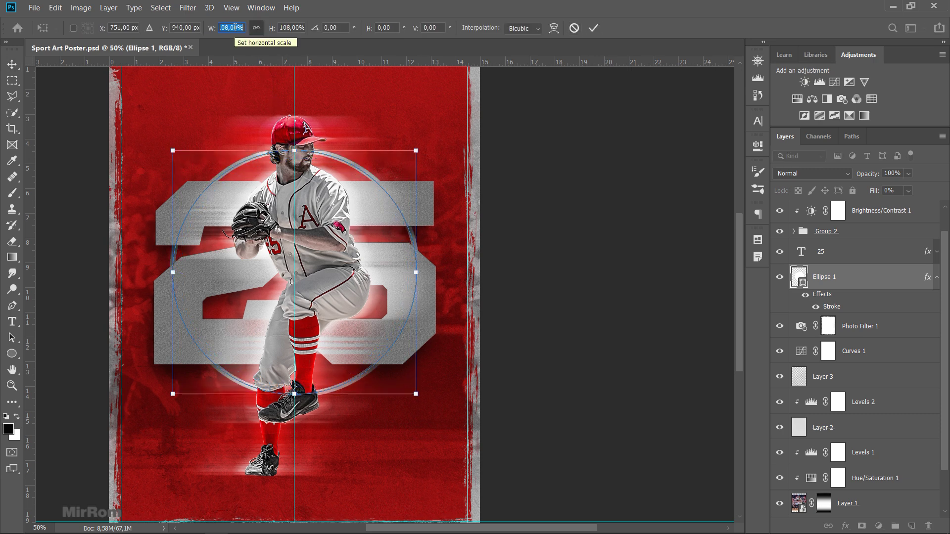
key(Up)
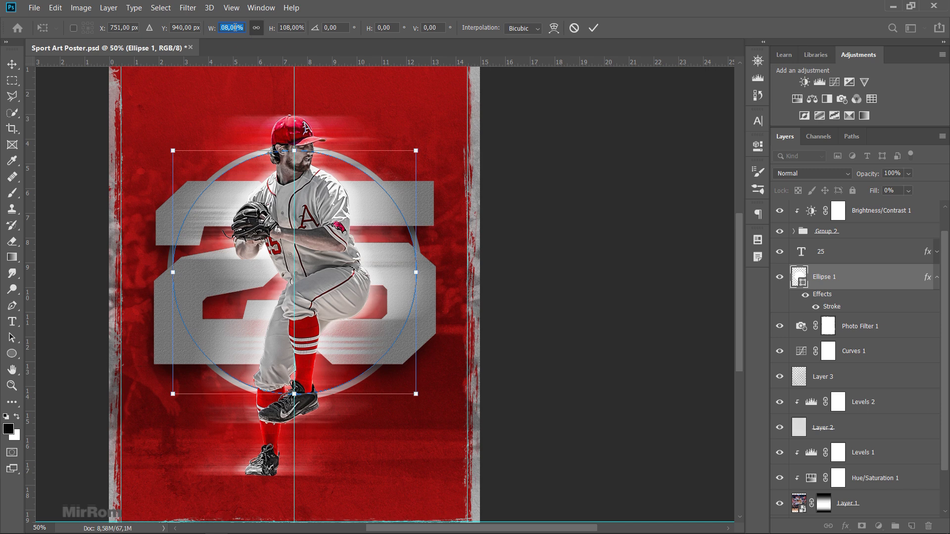
click(593, 28)
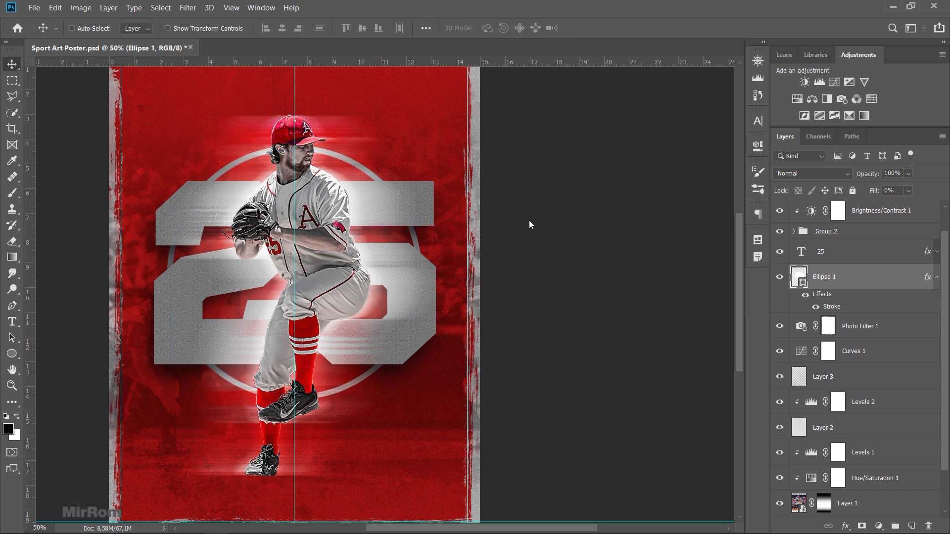
key(ctrl+minus)
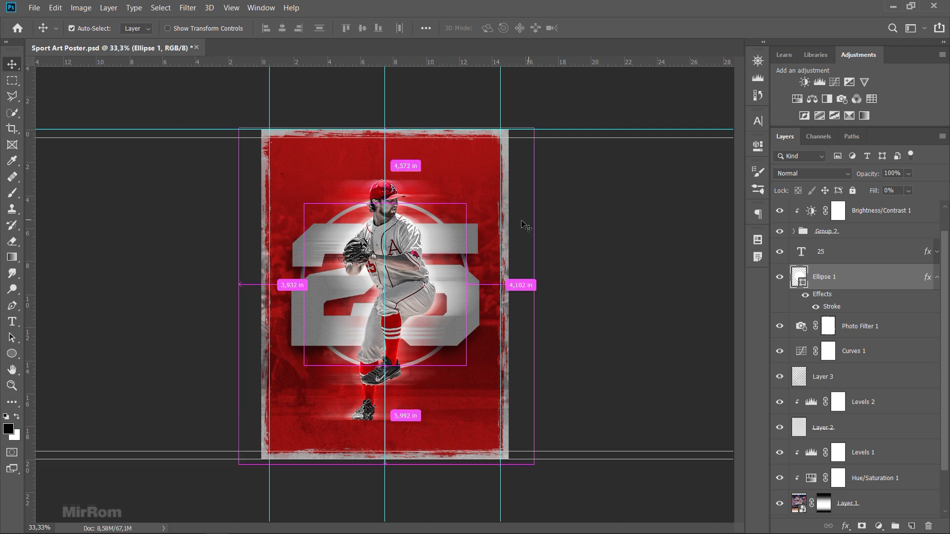
ctrl+click(446, 201)
click(937, 277)
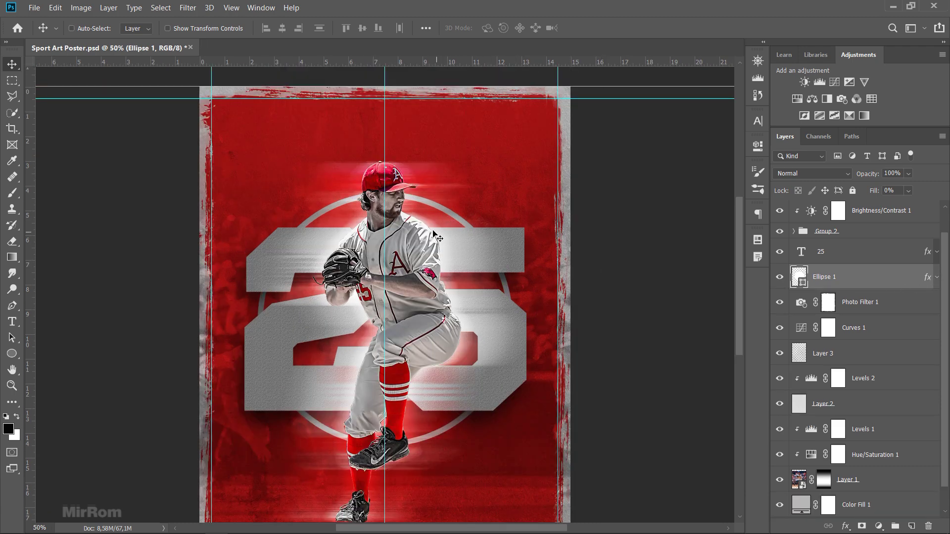
Type 'PLAYER OF THE YEAR' at the upper left in 36 pt, 100% vertical scale, right-aligned
key(t)
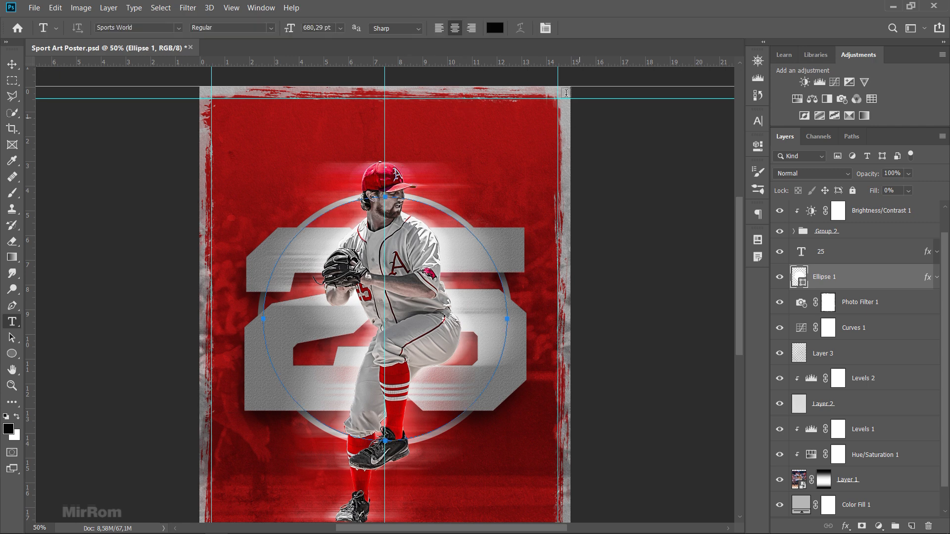
click(12, 322)
click(549, 29)
click(578, 275)
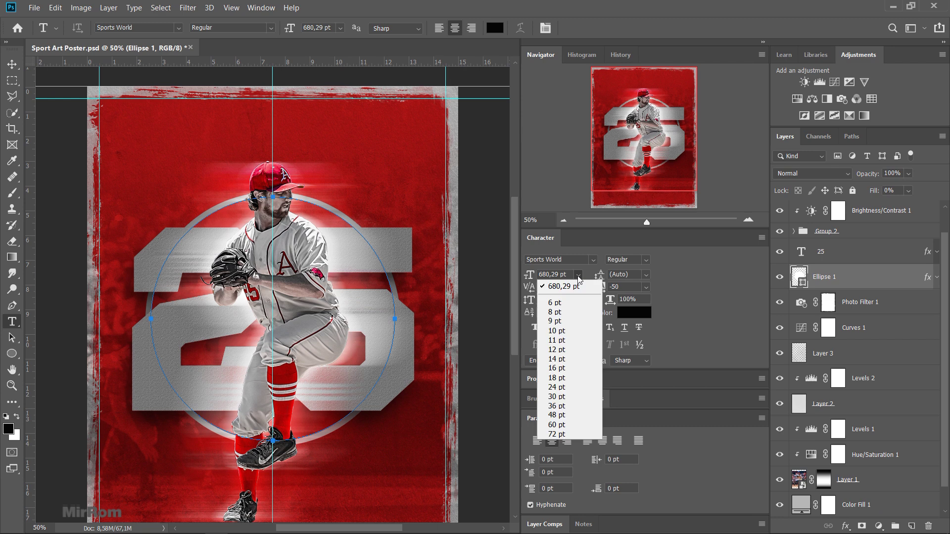
click(557, 406)
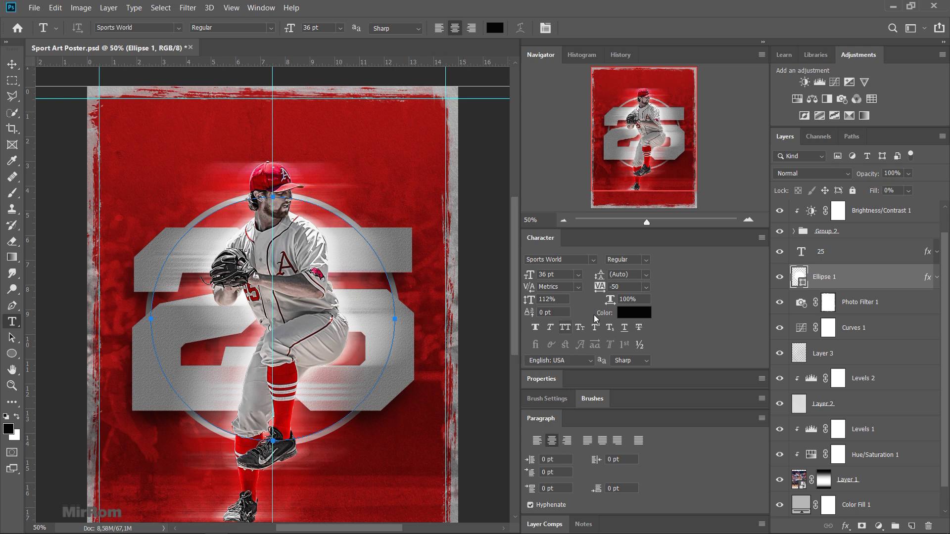
click(522, 300)
text(100)
key(Return)
click(567, 441)
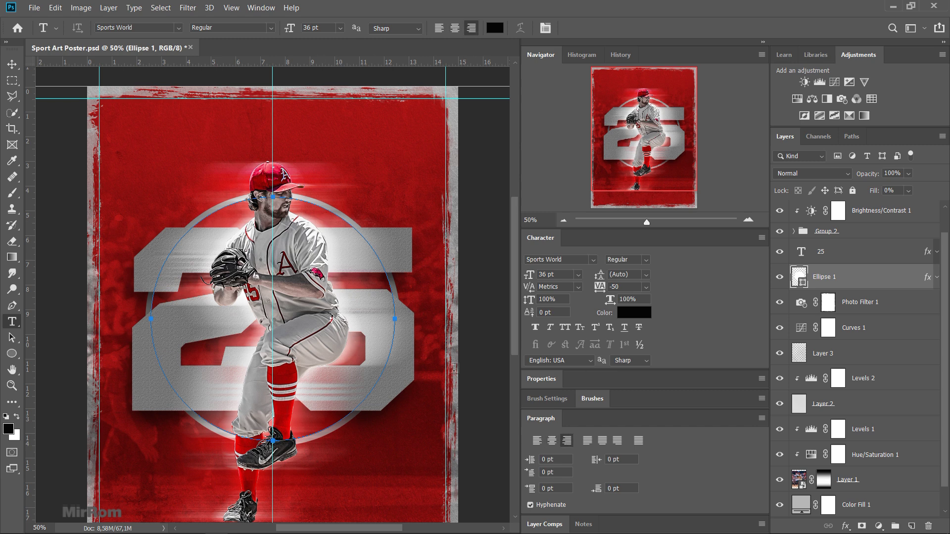
click(162, 173)
text(P)
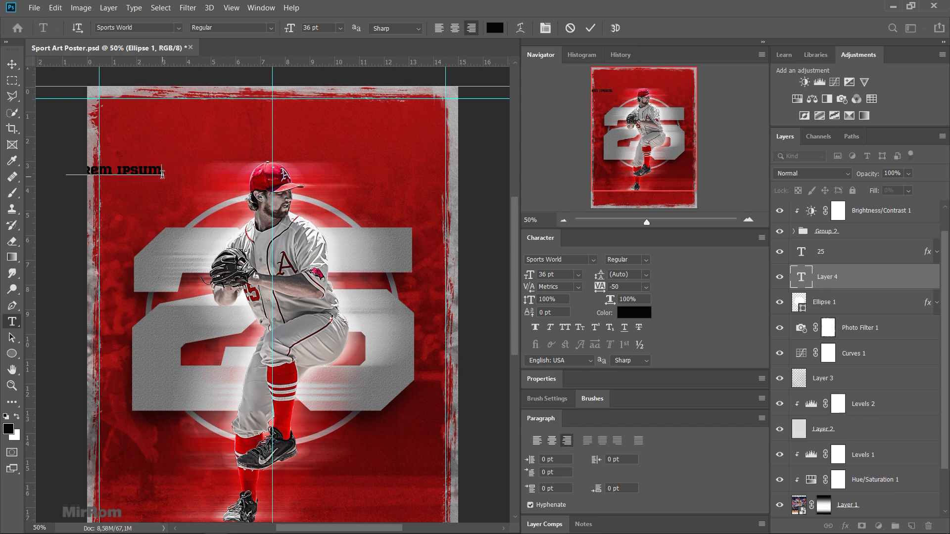
text(LAYER )
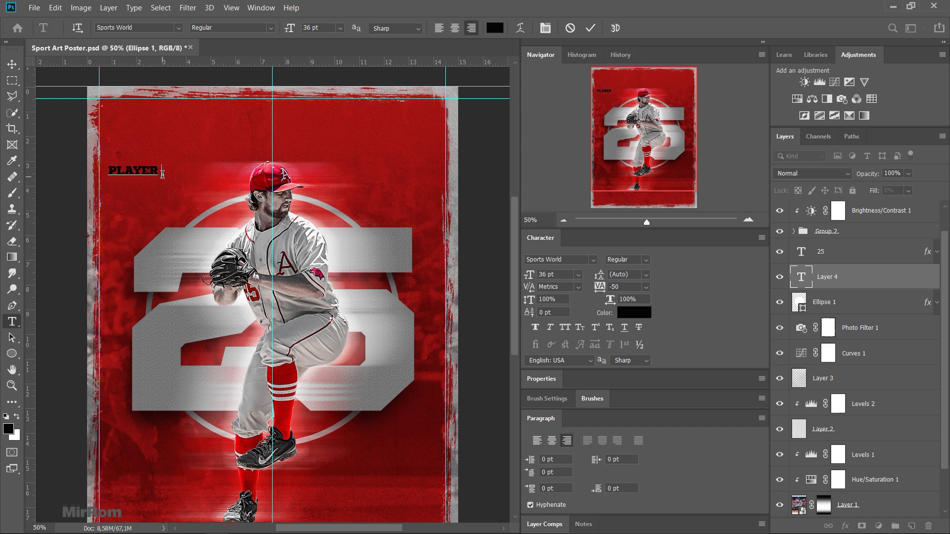
text(OF THE YEAR)
Style the caption in Sports Jersey with -5 tracking and #E1E1E1 light grey colour
click(590, 28)
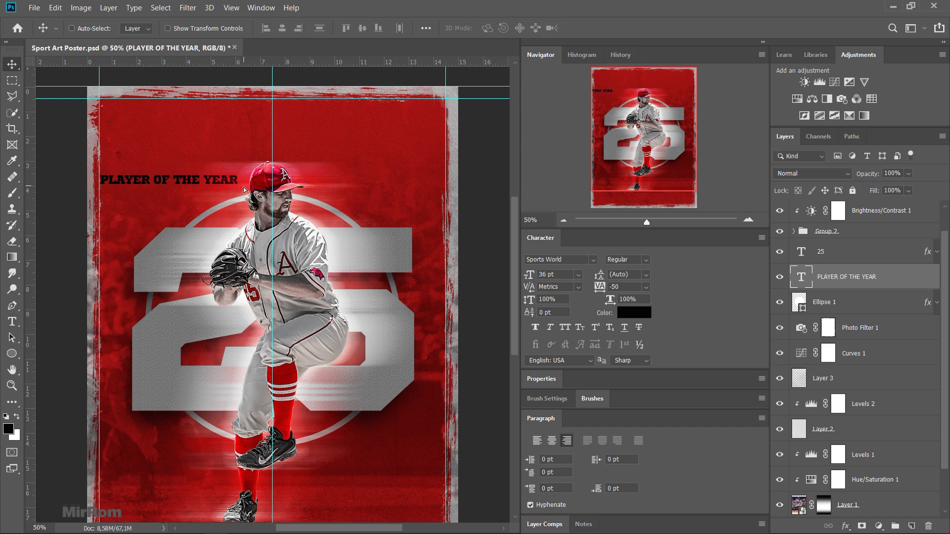
click(593, 259)
click(578, 309)
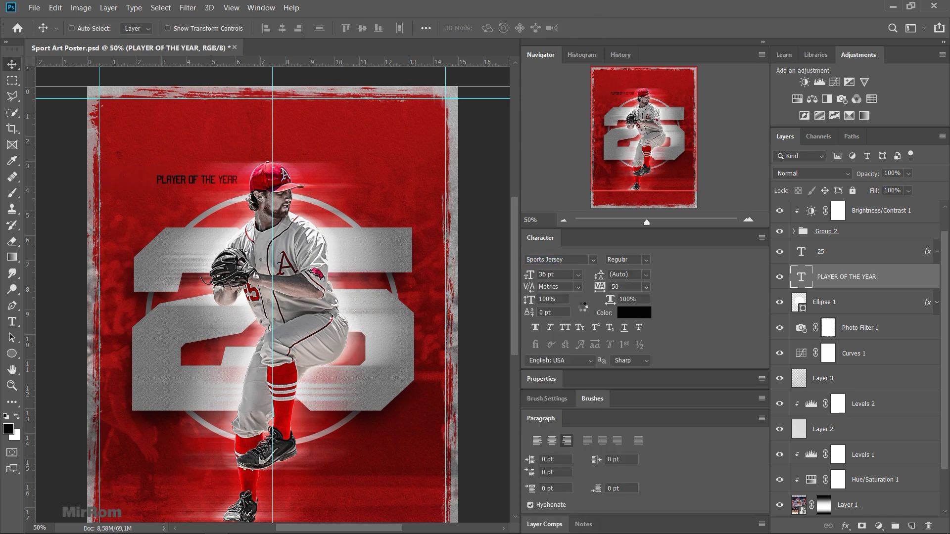
click(646, 287)
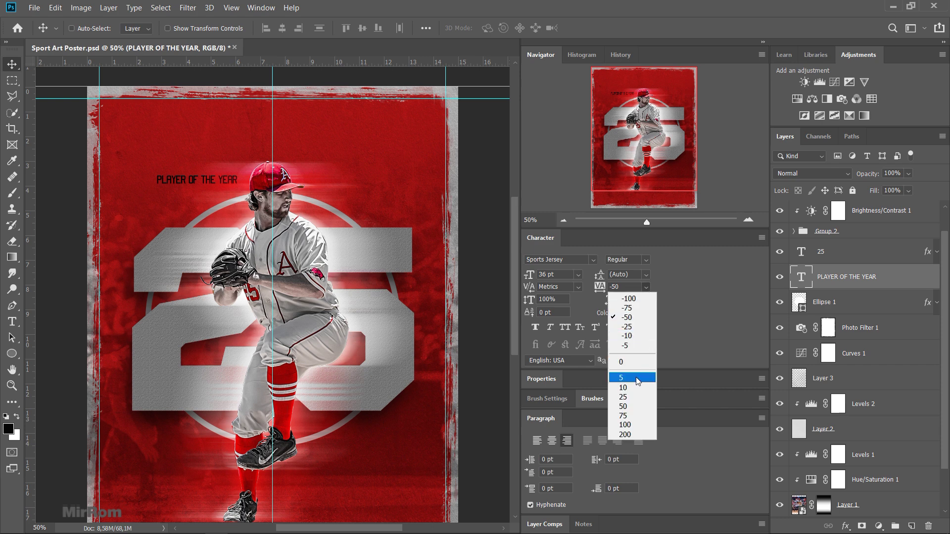
click(637, 345)
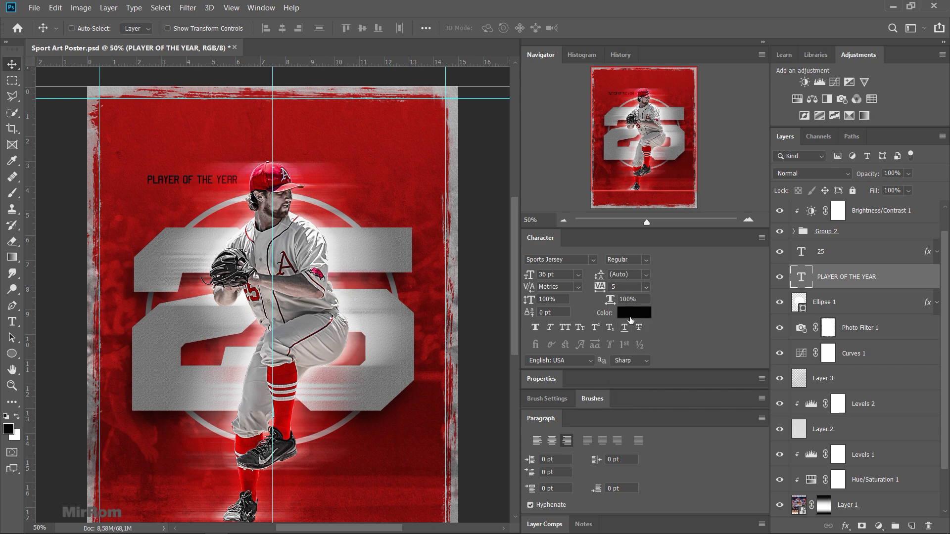
click(631, 313)
text(E1E1E1)
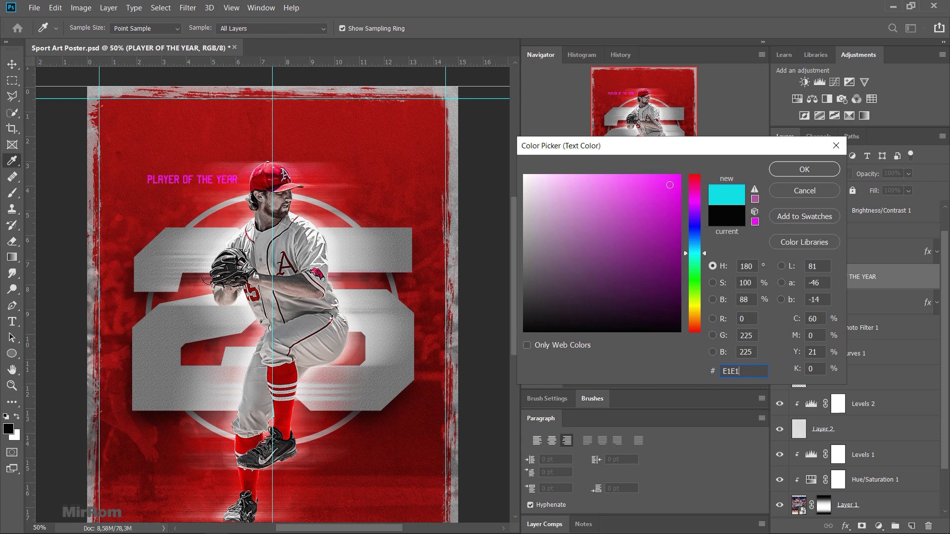
click(786, 166)
Position the caption left of the player's cap and drag a duplicate to the lower right
key(v)
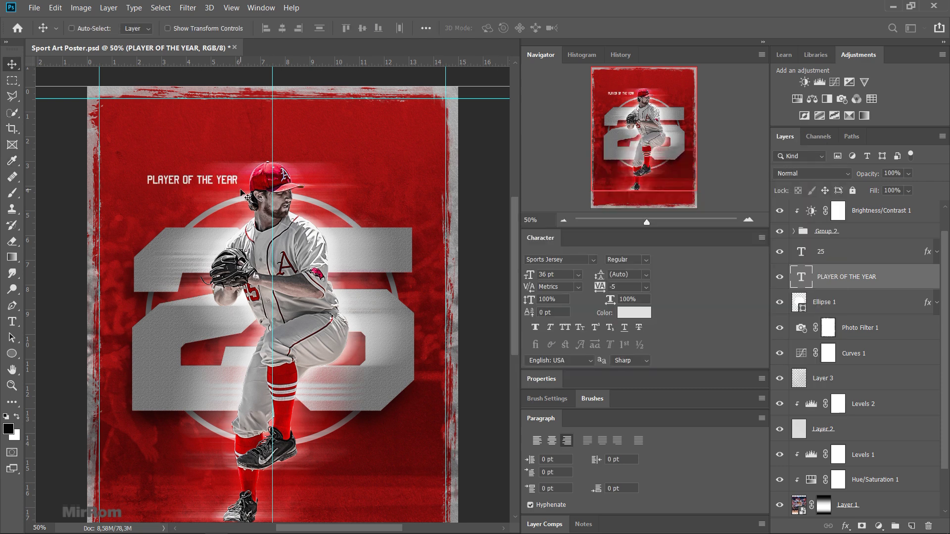
drag(239, 190, 242, 197)
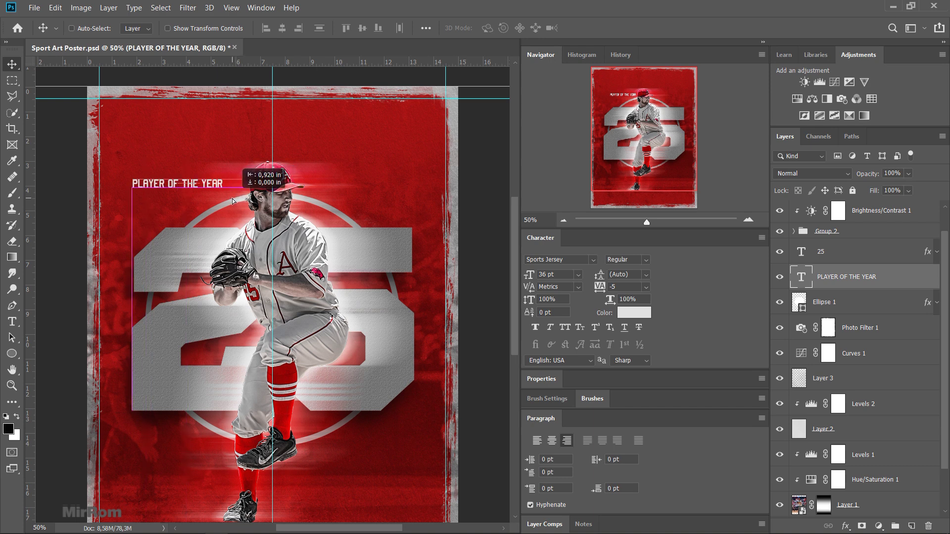
drag(241, 197, 238, 201)
key(shift+Right)
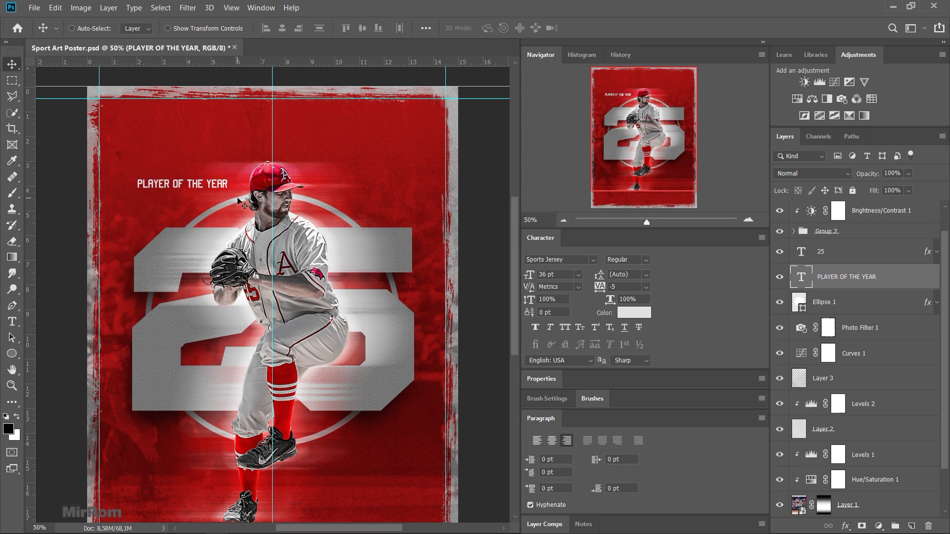
scroll(240, 200, down, 2)
scroll(245, 203, down, 1)
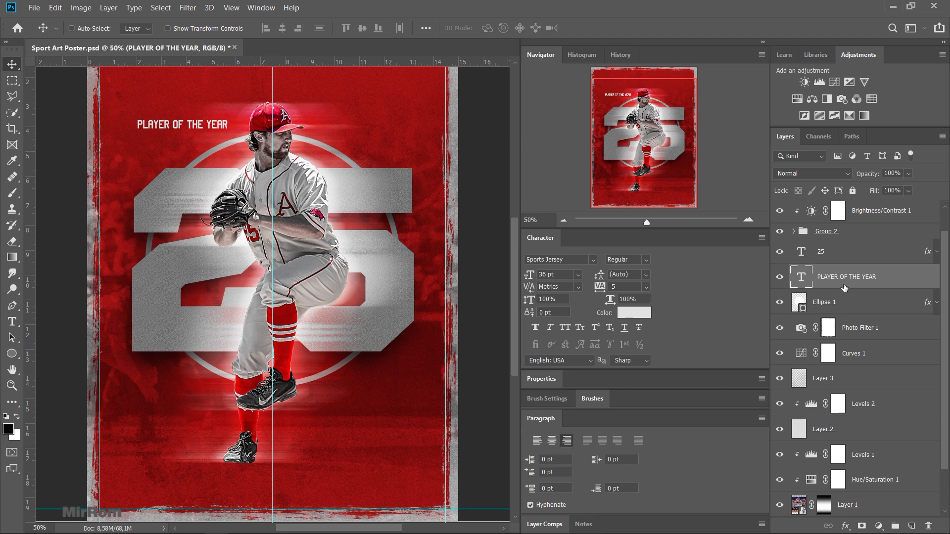
key(ctrl+j)
mouse_move(217, 141)
mouse_down()
mouse_move(385, 437)
mouse_move(314, 433)
mouse_move(325, 434)
mouse_up()
Left-align the copy, retype it as 'MORE THAN JUST A GAME' and place it below the pitcher
click(537, 441)
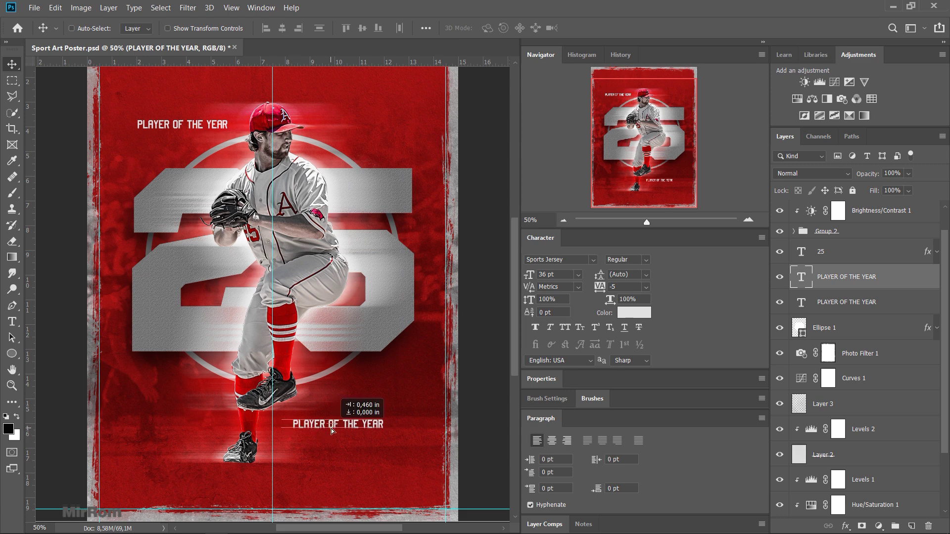
double_click(803, 281)
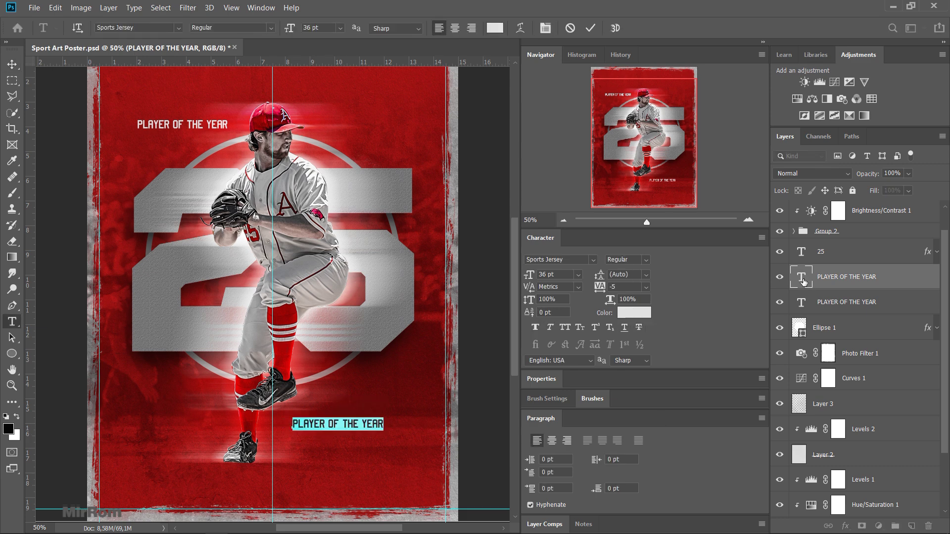
text(MOT)
text( THAN JUS)
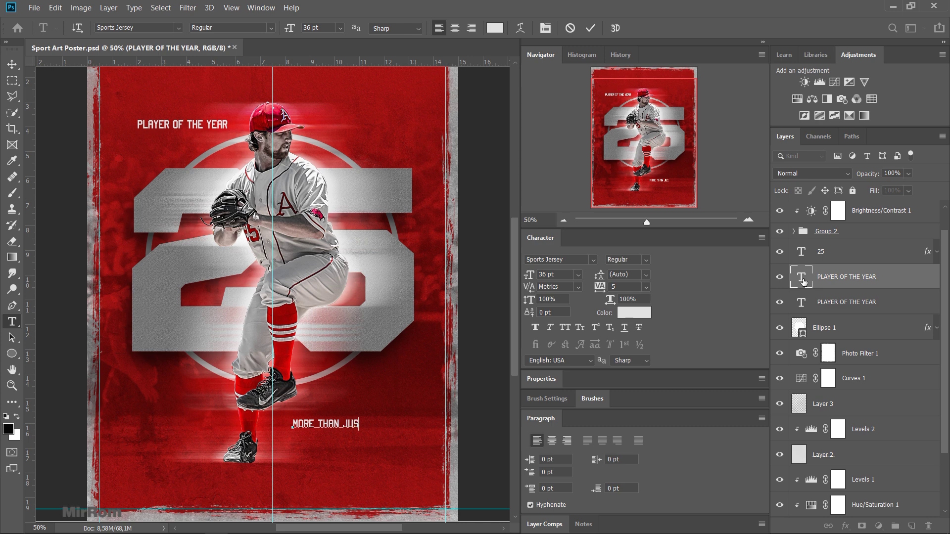
text(T A GAME)
click(590, 28)
key(v)
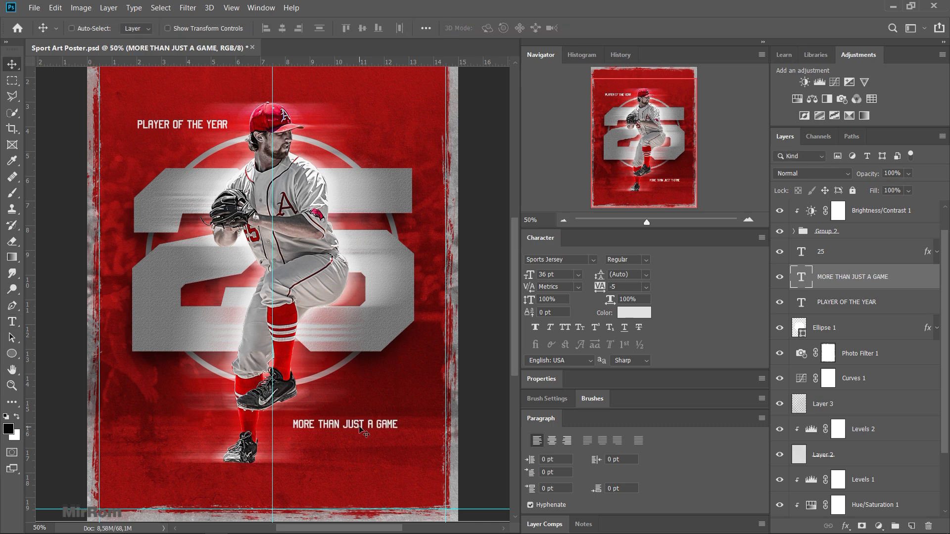
drag(360, 429, 374, 433)
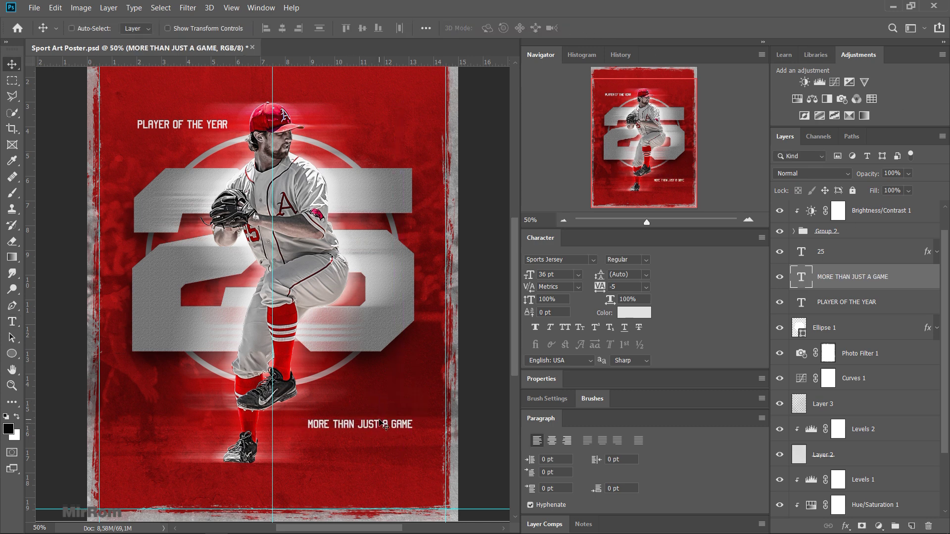
key(Up)
key(Up)
key(Up)
click(763, 42)
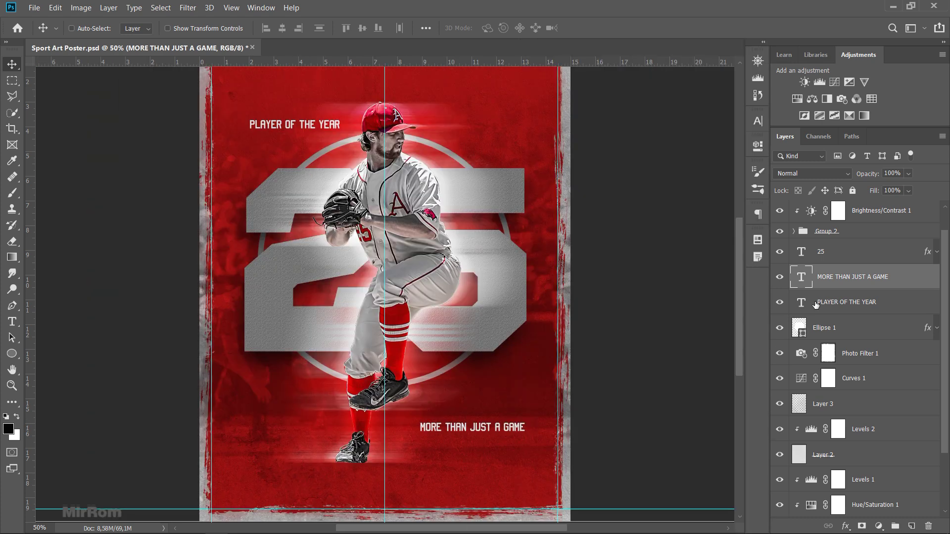
click(814, 304)
scroll(813, 309, down, 1)
Give PLAYER OF THE YEAR a black drop shadow: distance 3, size 6, opacity 38%
click(845, 526)
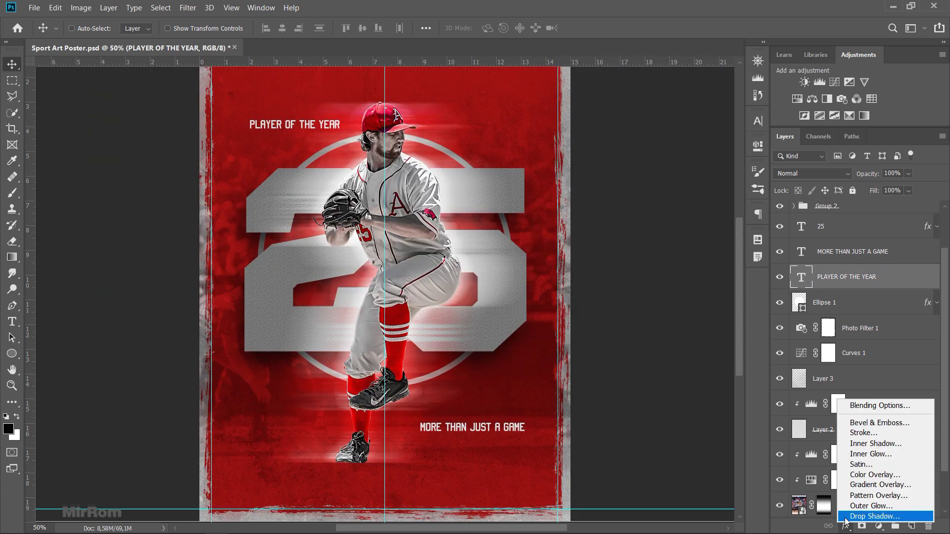
click(875, 516)
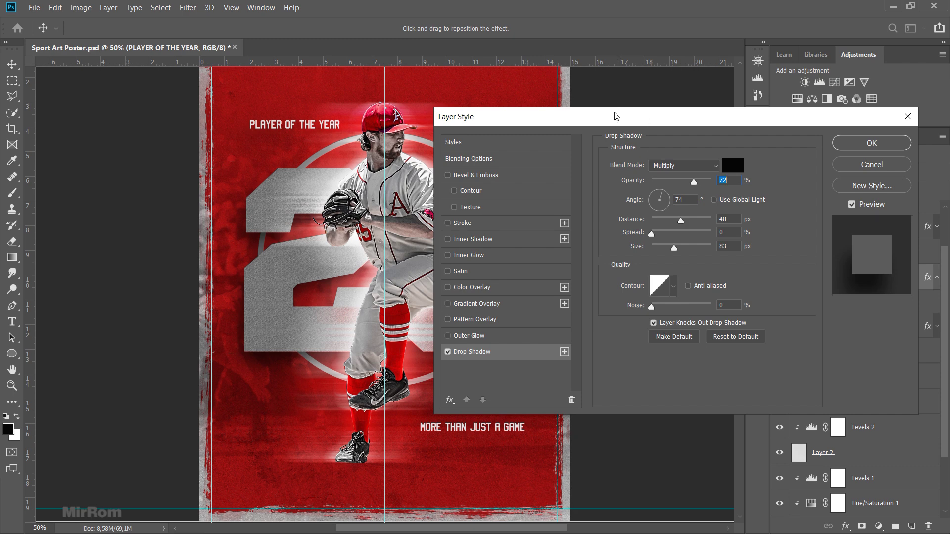
drag(617, 116, 580, 114)
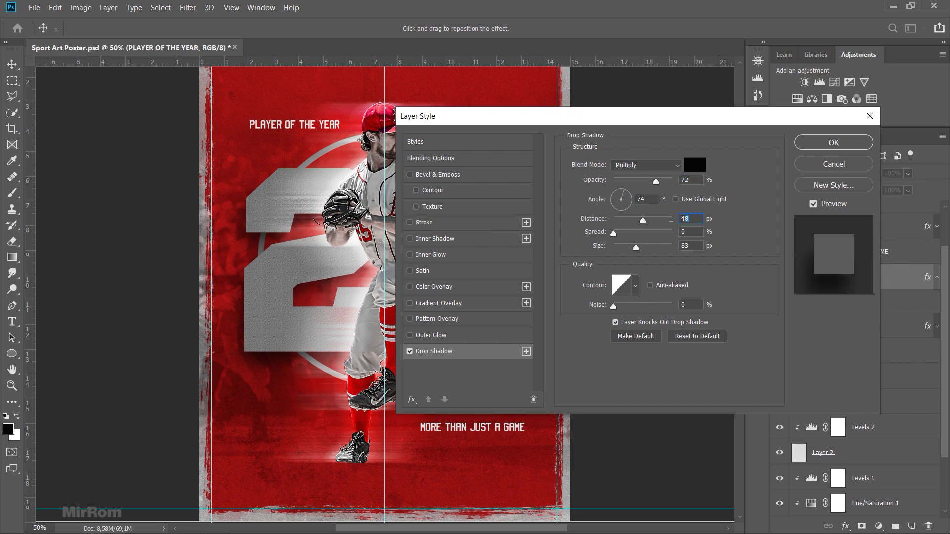
text(3)
text(6)
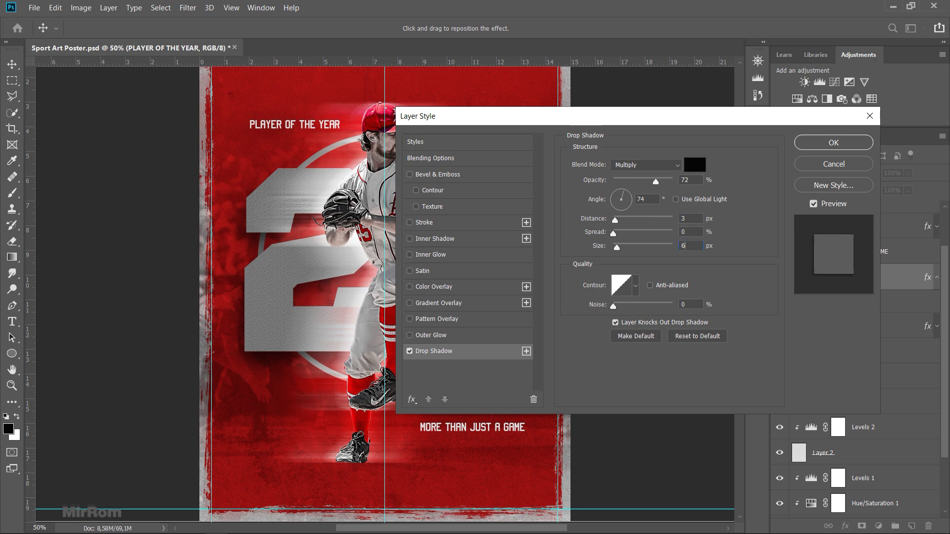
click(692, 179)
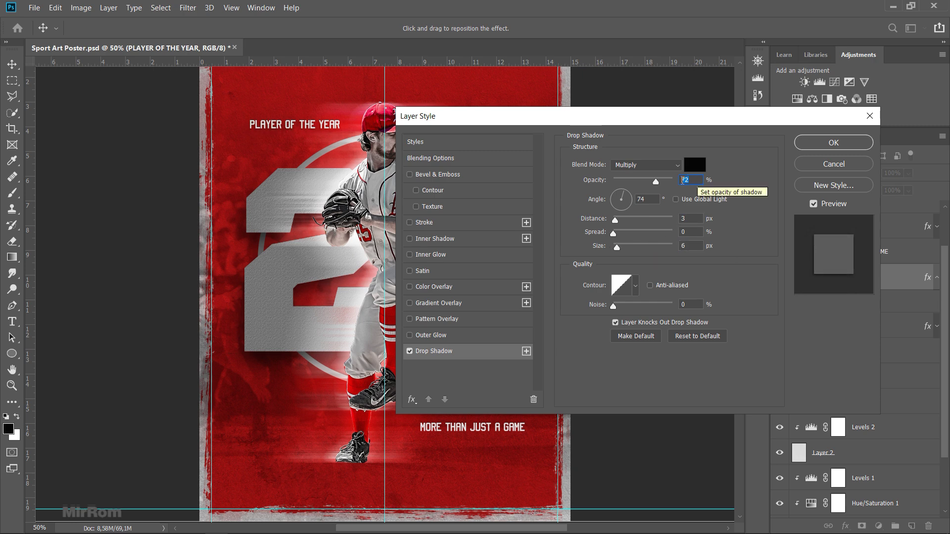
scroll(691, 183, down, 9)
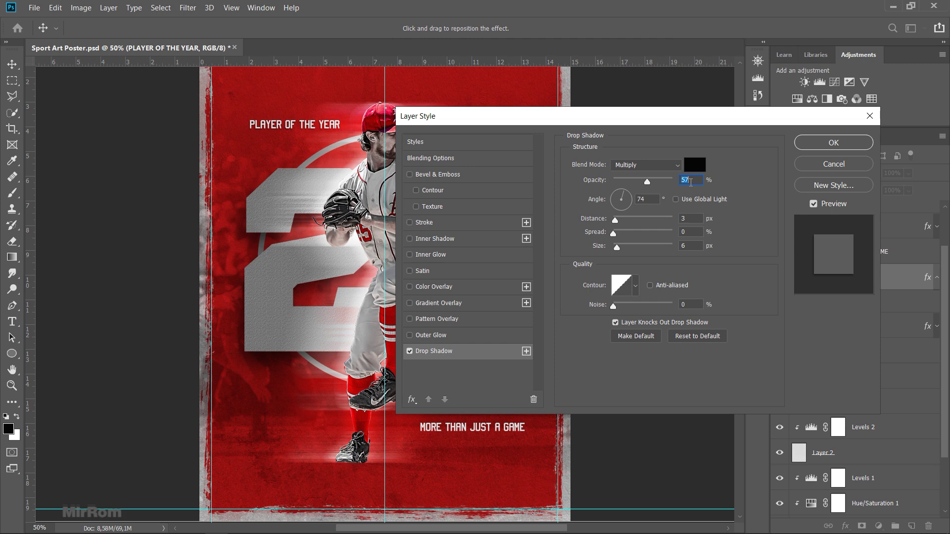
text(38)
click(695, 165)
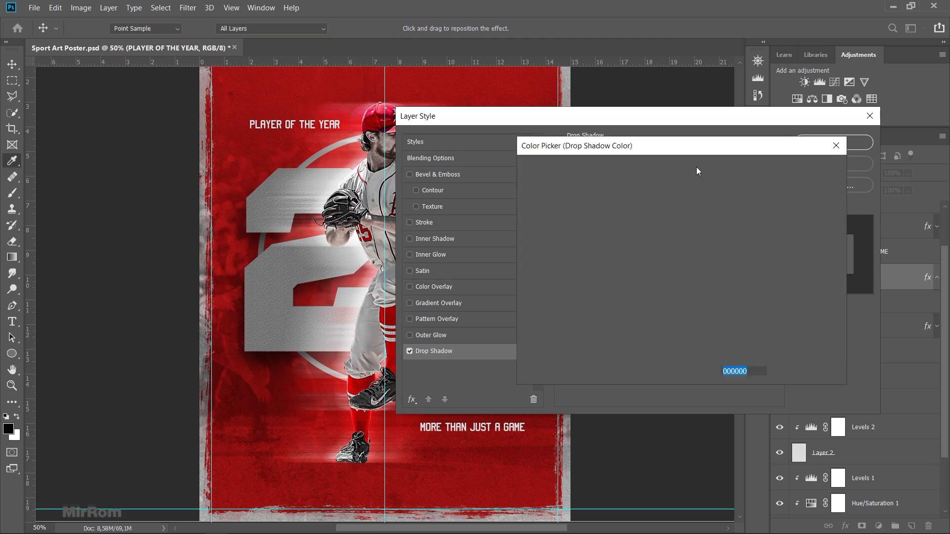
click(781, 161)
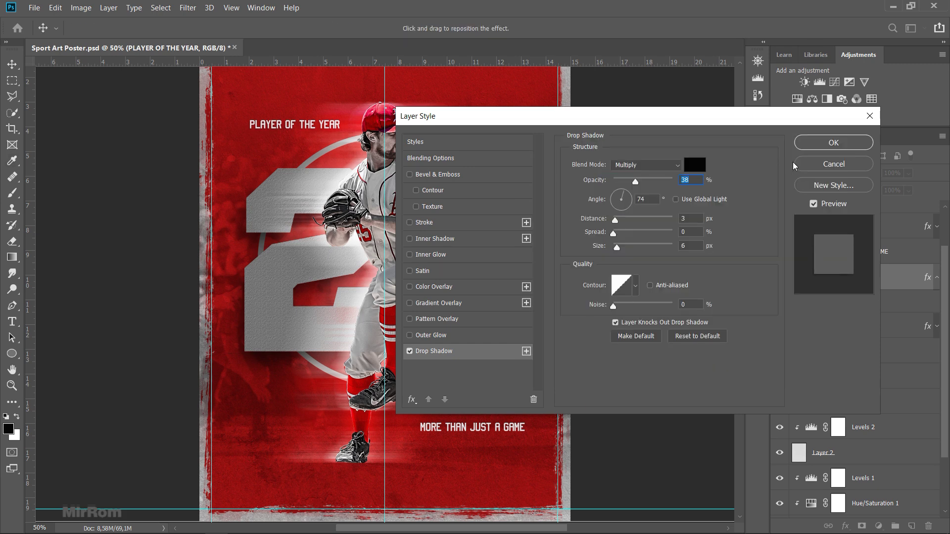
click(802, 147)
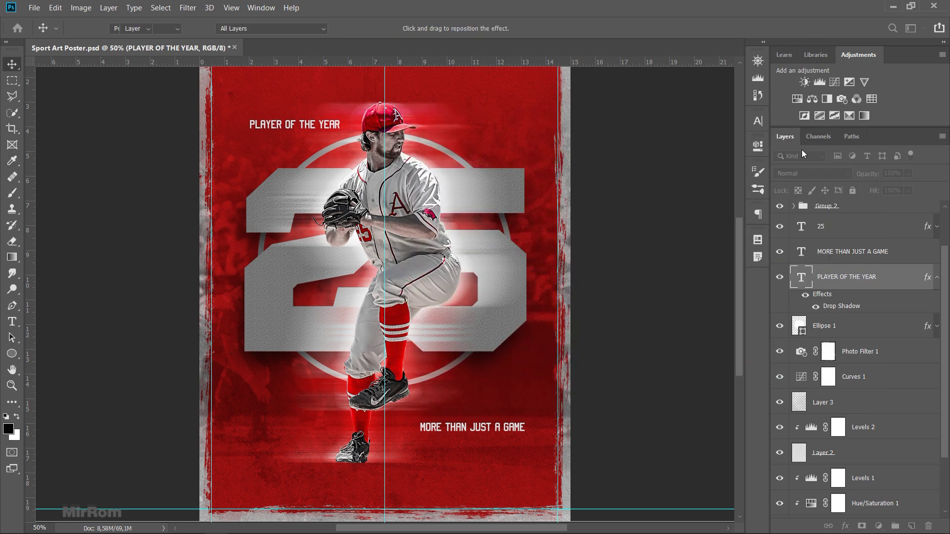
click(934, 278)
Copy PLAYER OF THE YEAR's layer style and paste it onto MORE THAN JUST A GAME
right_click(916, 281)
click(839, 416)
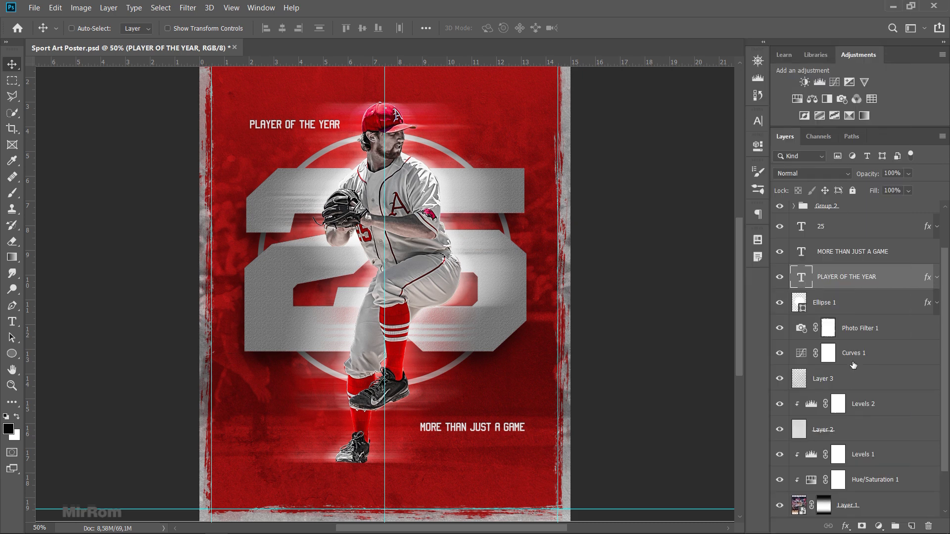
click(869, 256)
right_click(869, 256)
click(780, 425)
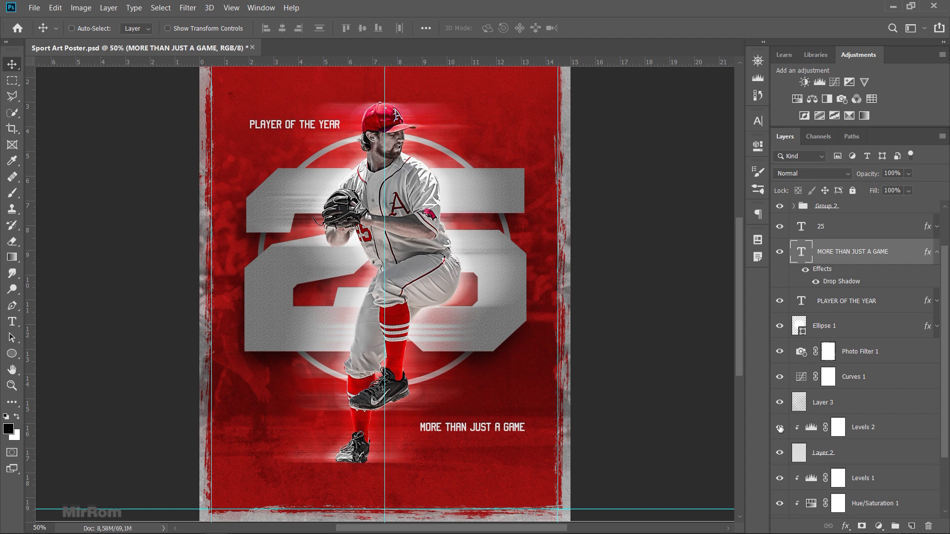
click(937, 252)
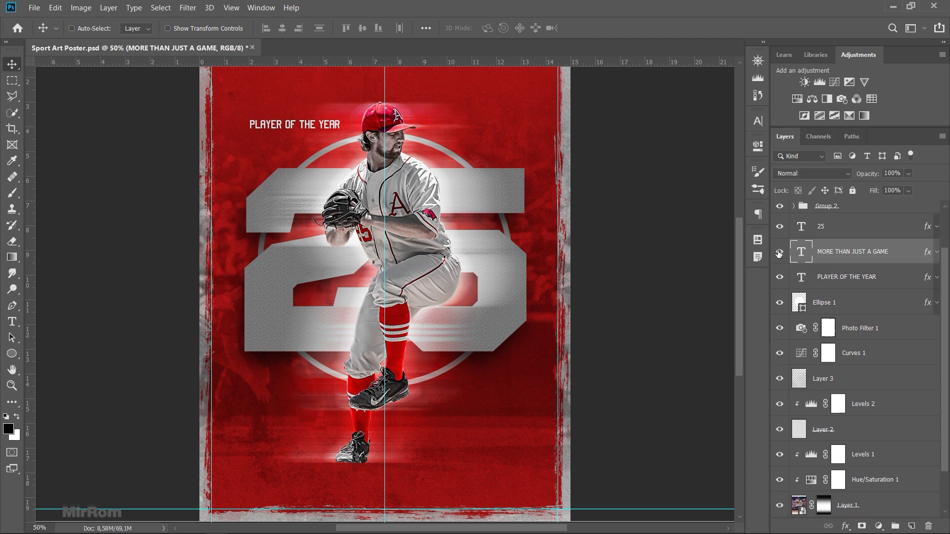
Save the poster, hide the guides and add a new empty layer above Group 1
key(ctrl+minus)
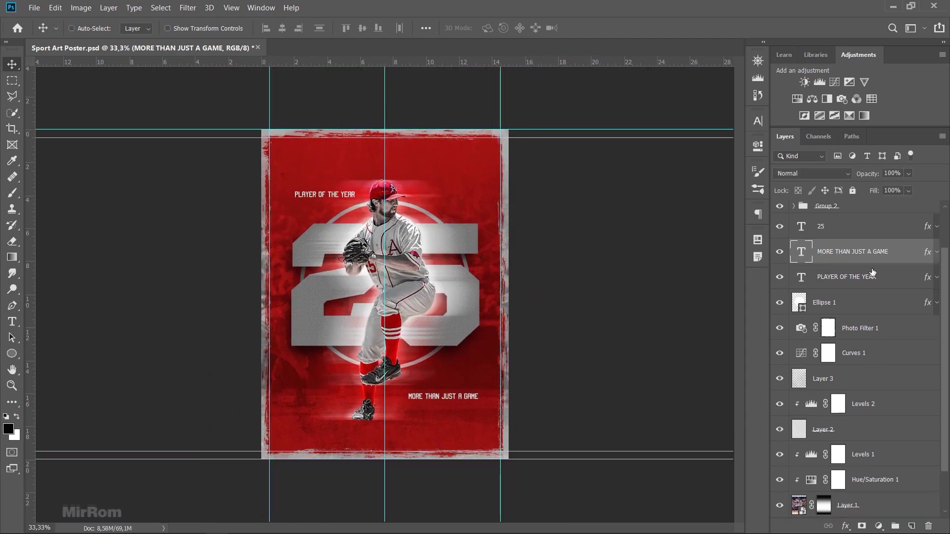
click(848, 227)
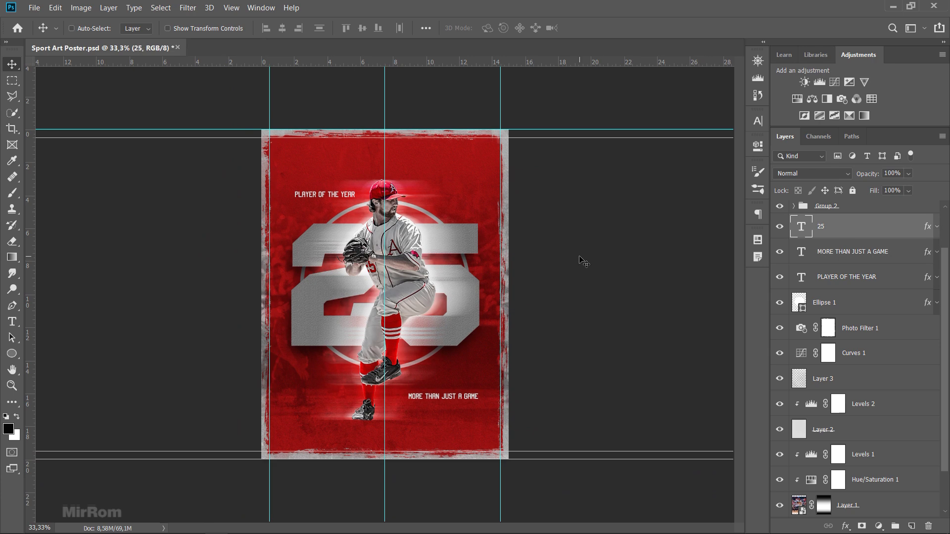
key(ctrl+s)
key(ctrl+semicolon)
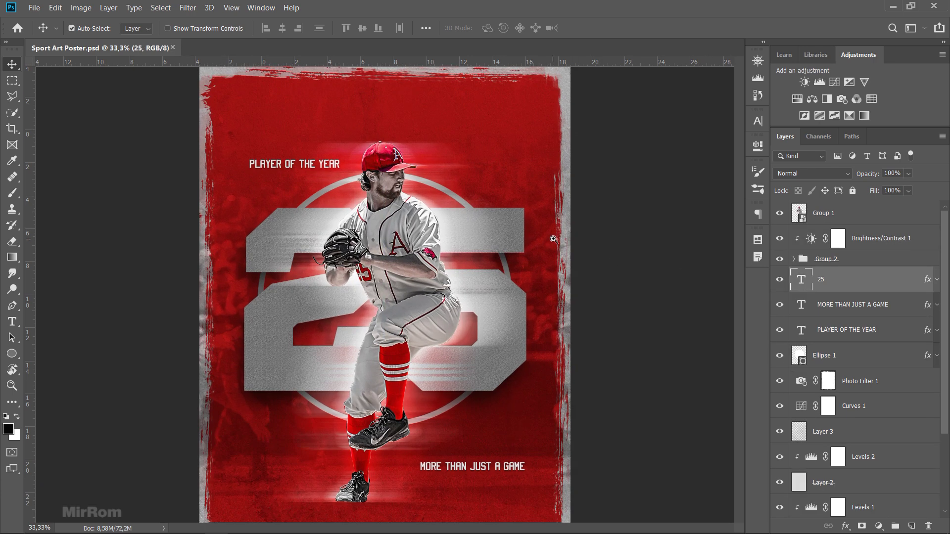
key(ctrl+plus)
key(ctrl+minus)
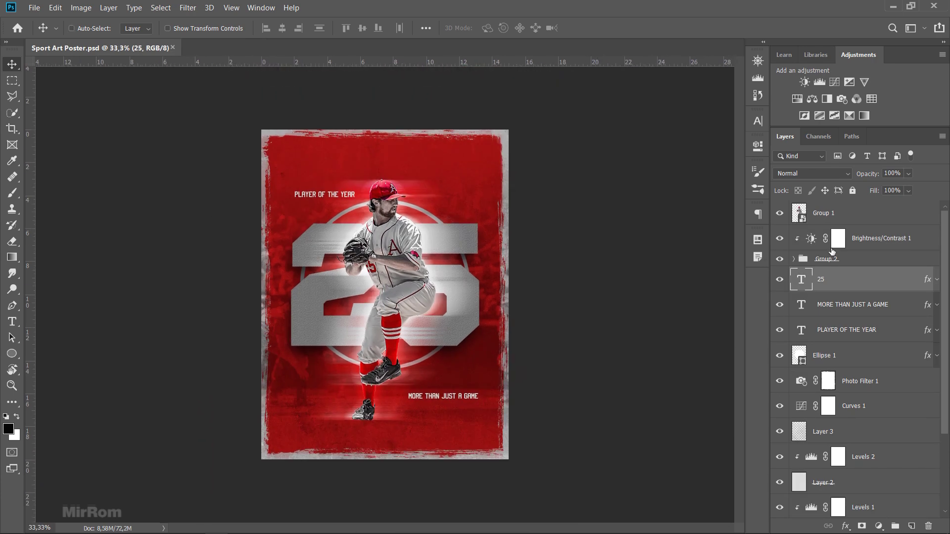
click(823, 216)
click(911, 526)
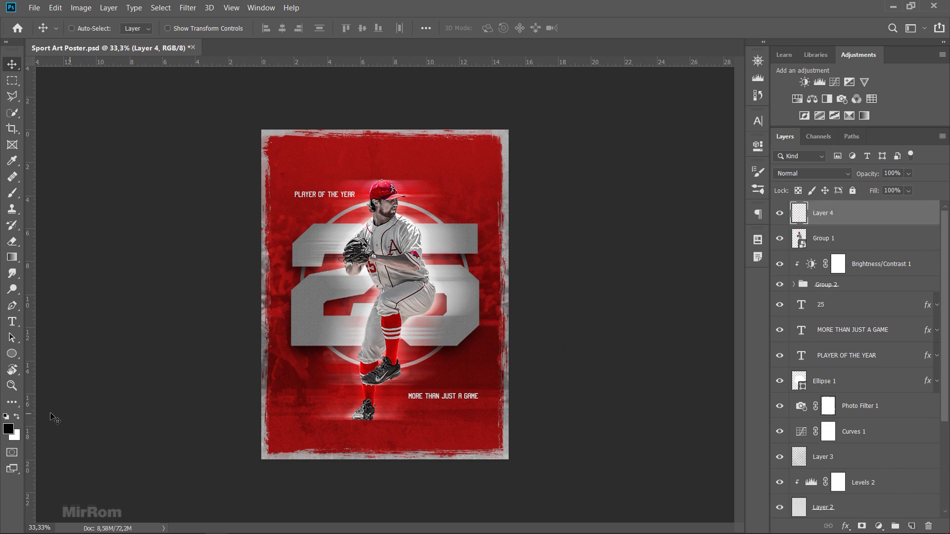
Set white as the painting colour and pick the aged-paper12 grunge brush
click(18, 417)
click(12, 193)
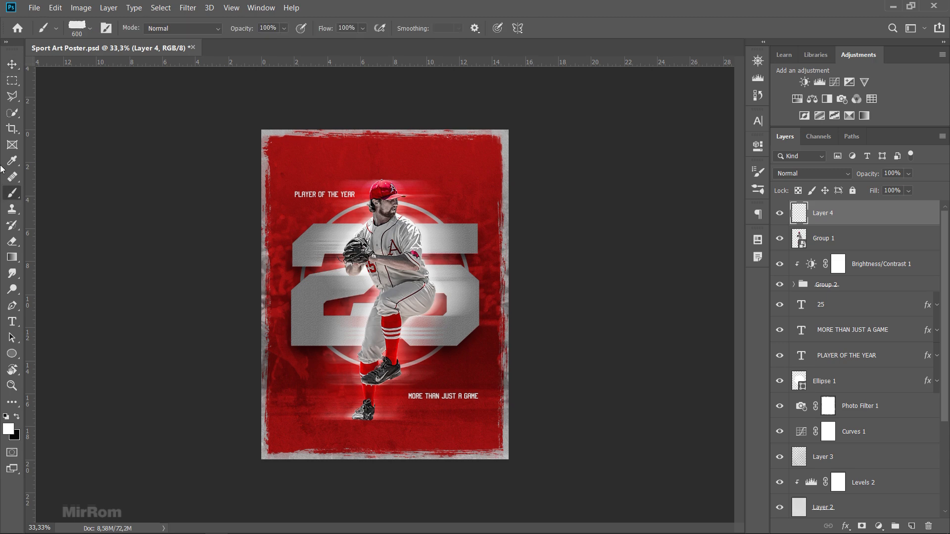
click(105, 29)
click(593, 166)
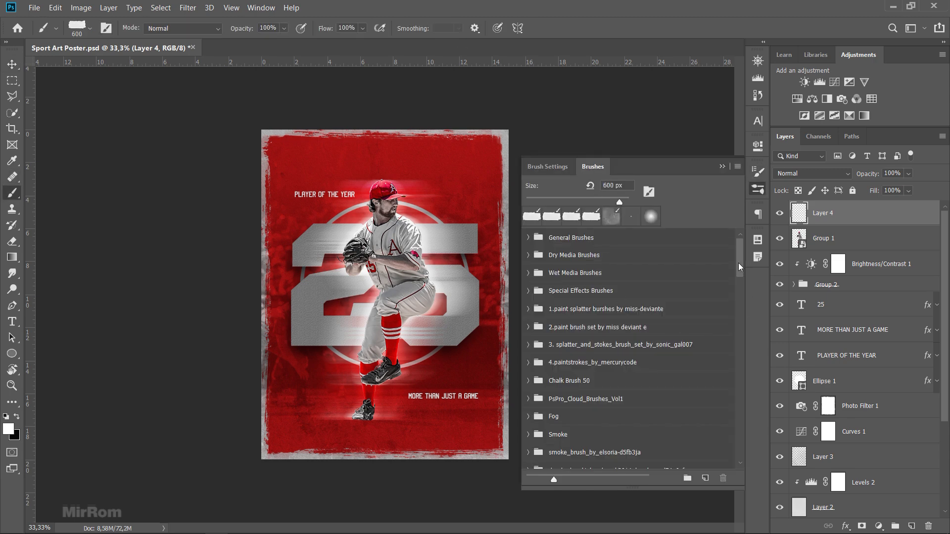
scroll(740, 425, down, 10)
drag(738, 442, 745, 353)
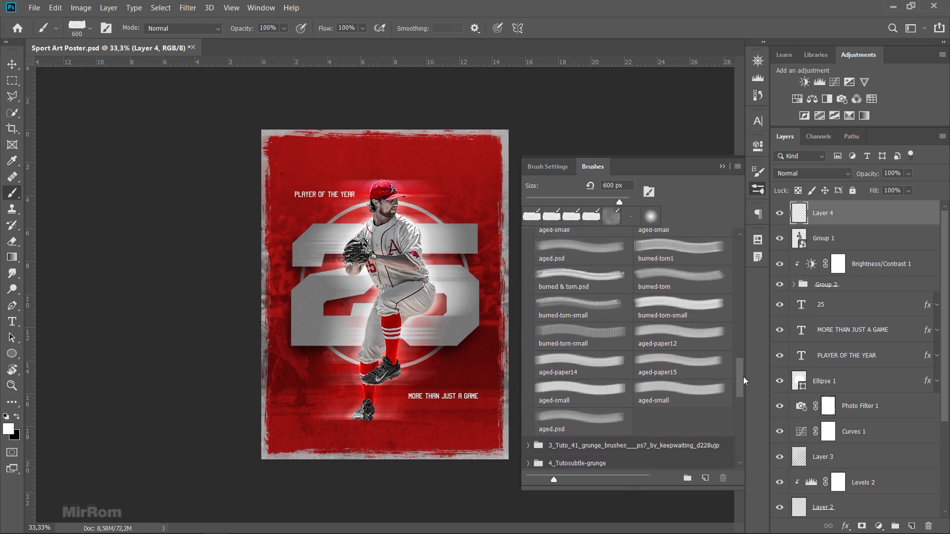
click(582, 308)
Stamp a large aged-paper grunge tip (about 2473 px) once over the whole poster on Layer 4
click(547, 167)
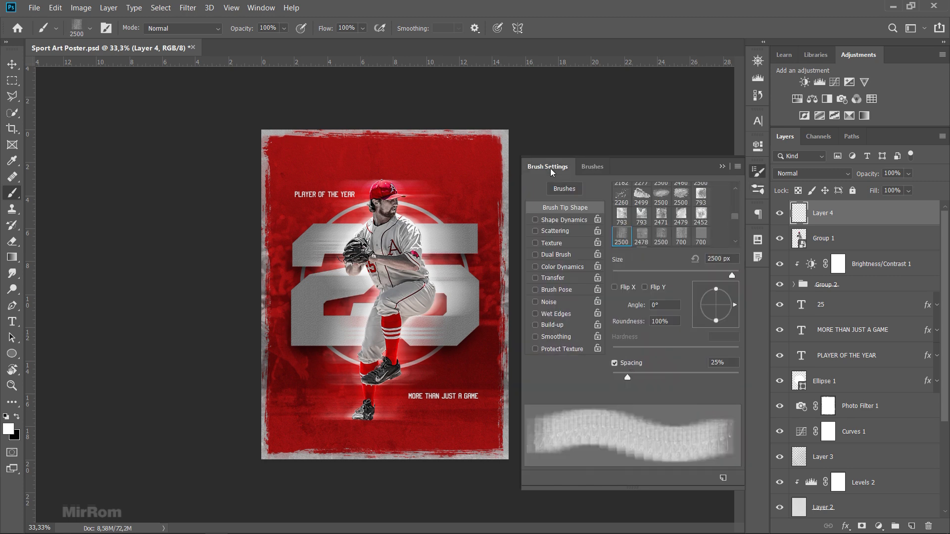
scroll(673, 218, down, 1)
scroll(673, 218, down, 1)
click(641, 235)
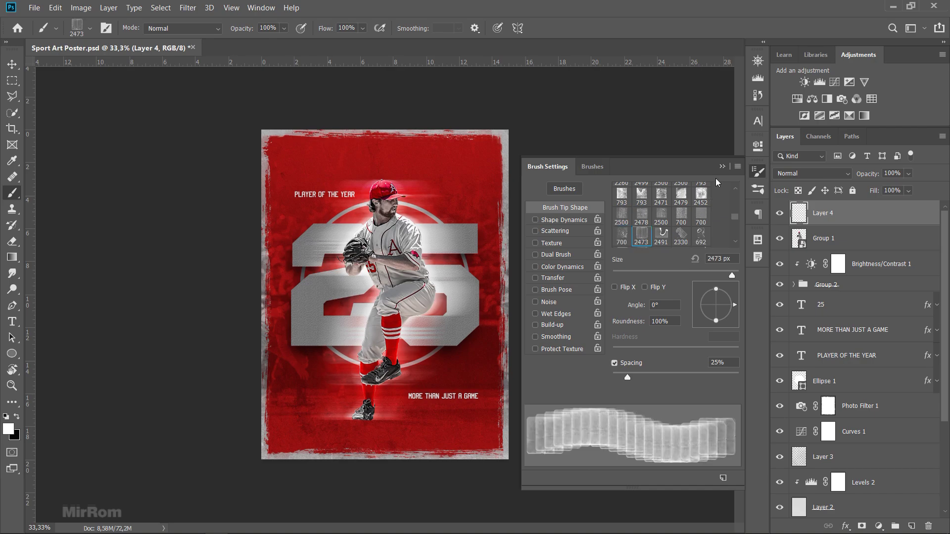
click(722, 166)
key(ctrl+semicolon)
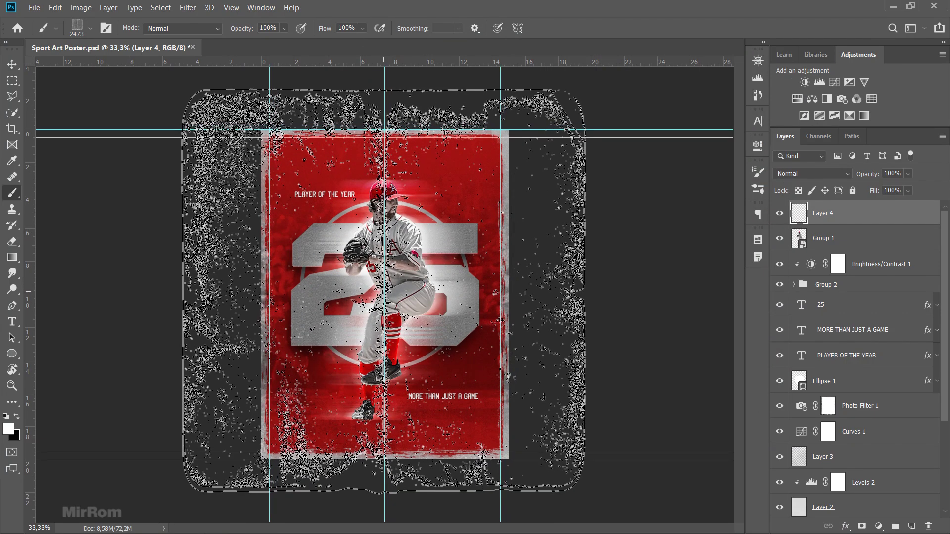
click(384, 291)
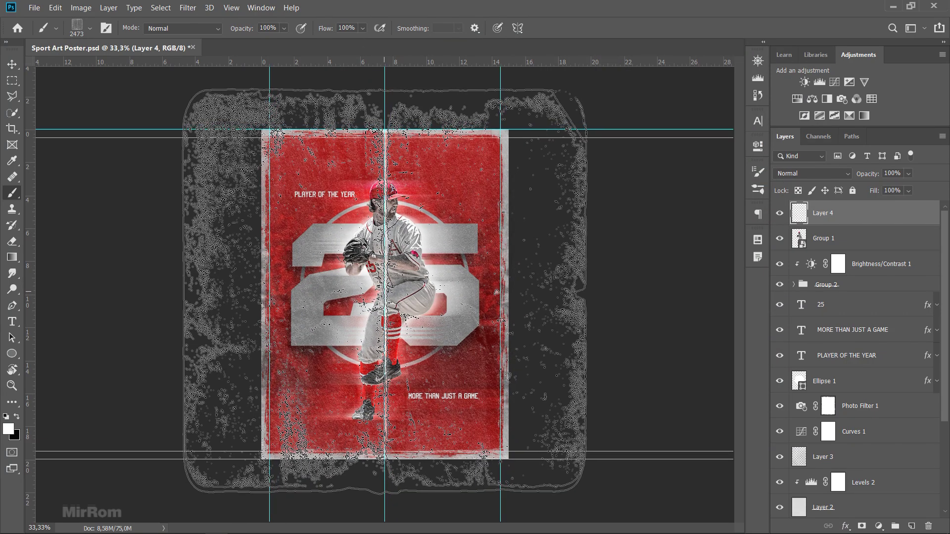
Hide the guides and set Layer 4's blend mode to Soft Light
key(v)
key(ctrl+semicolon)
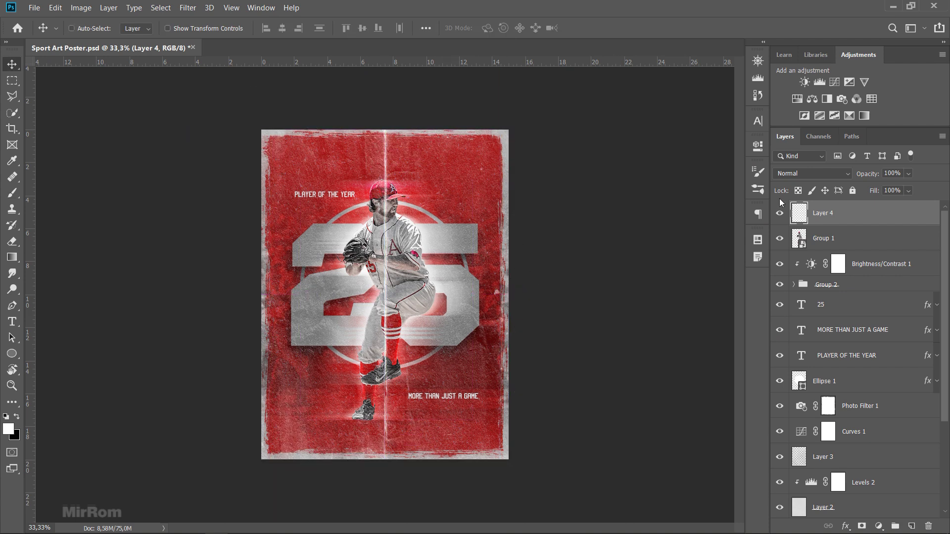
click(812, 173)
click(797, 335)
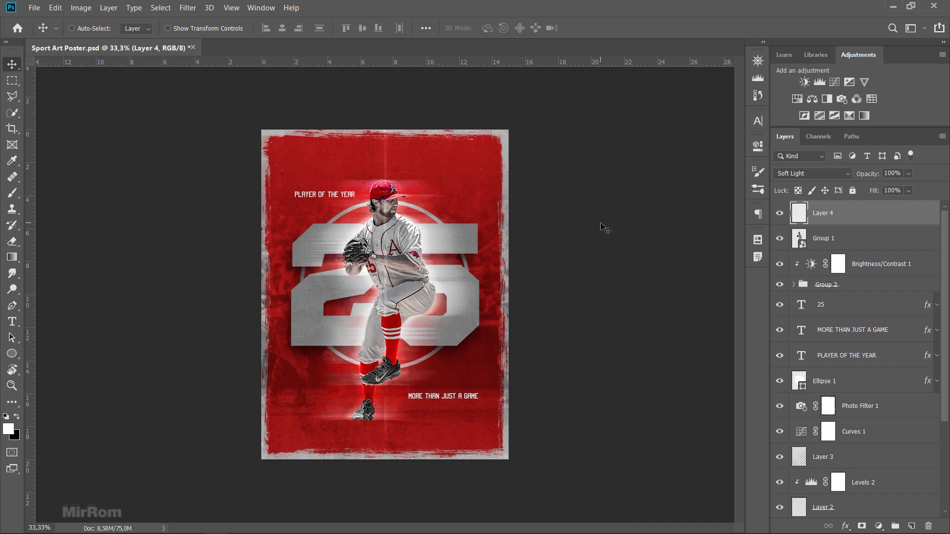
Open the starry-sky photo
click(40, 11)
click(50, 31)
key(Escape)
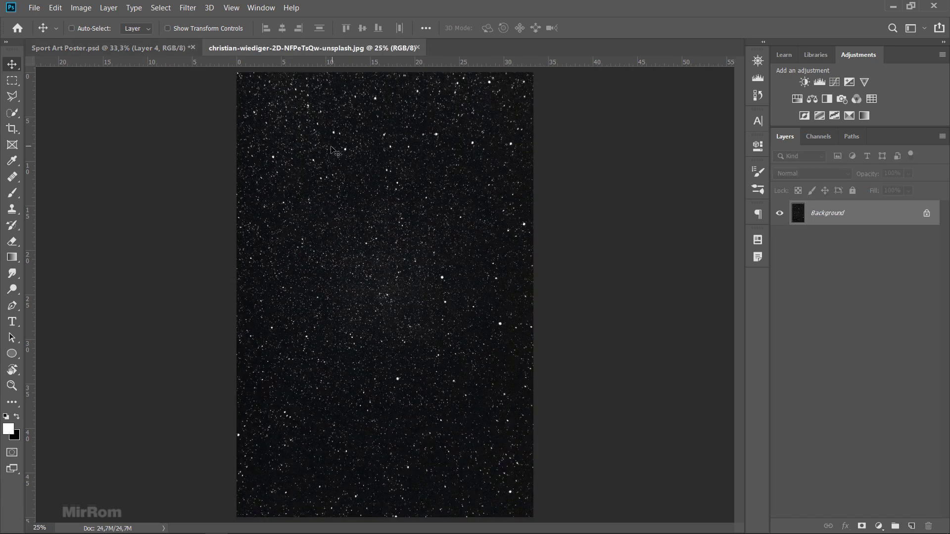
Bring the star photo into the poster as Layer 5, blended with Lighten
drag(333, 150, 166, 50)
click(597, 244)
mouse_move(381, 159)
mouse_down()
mouse_move(170, 48)
mouse_move(331, 123)
mouse_up()
click(417, 48)
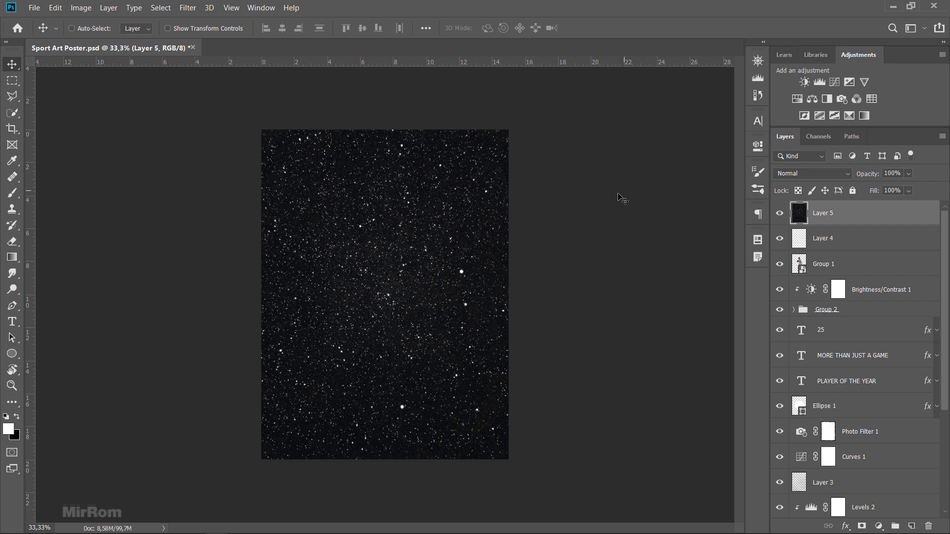
click(794, 174)
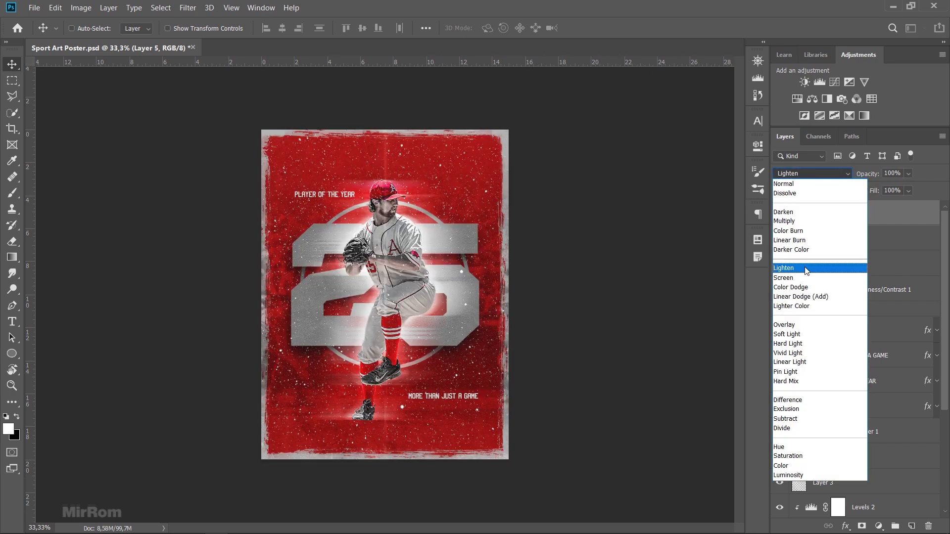
click(803, 269)
Scale the star layer to about 70%, reposition it, and set opacity to 63%
key(ctrl+minus)
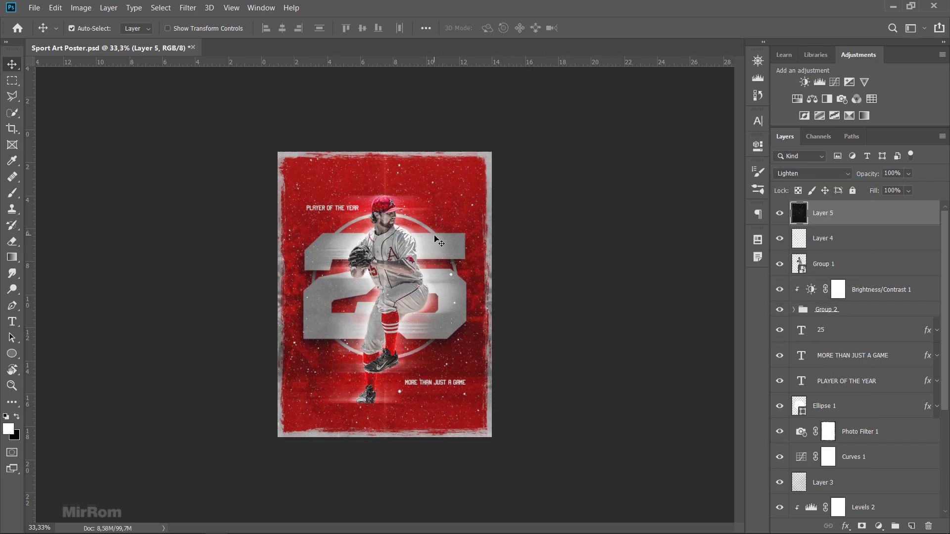
key(ctrl+t)
drag(244, 31, 237, 28)
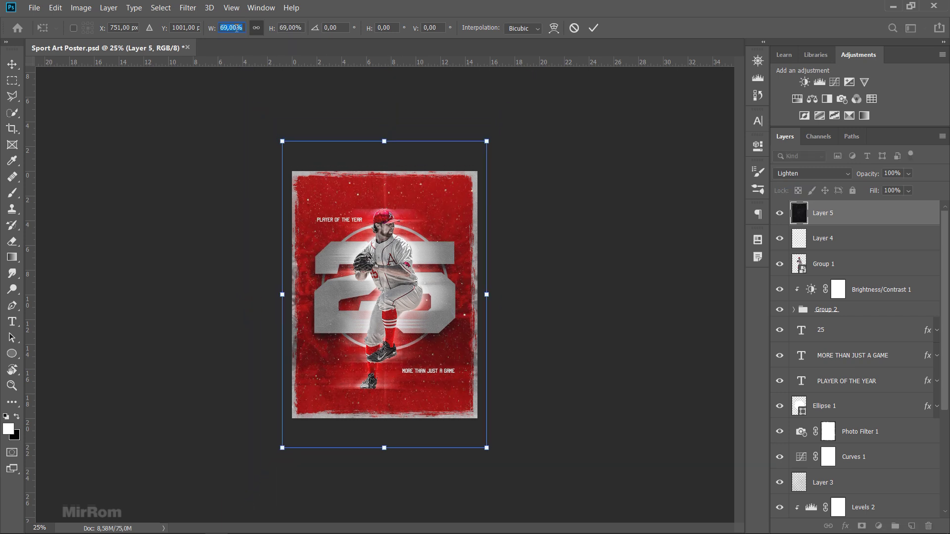
click(593, 28)
mouse_move(432, 203)
mouse_down()
mouse_move(431, 237)
mouse_move(440, 236)
mouse_up()
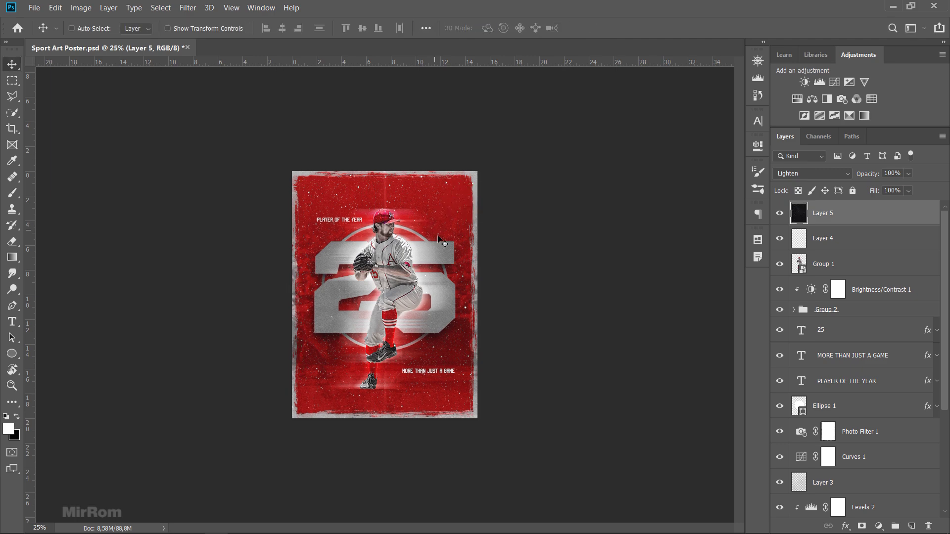
key(ctrl+plus)
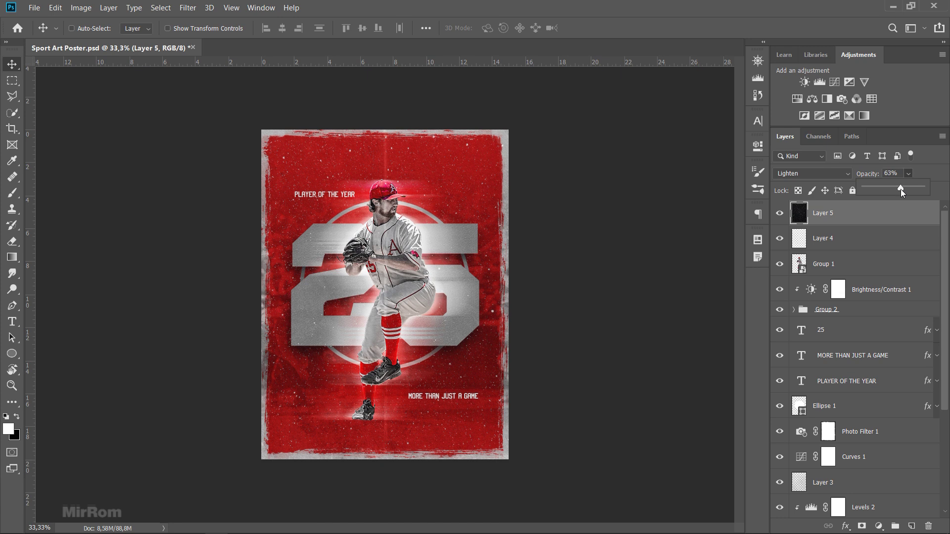
click(900, 189)
Add a Curves layer: nudge the RGB black point, then Blue white point 202, black point 11
click(801, 114)
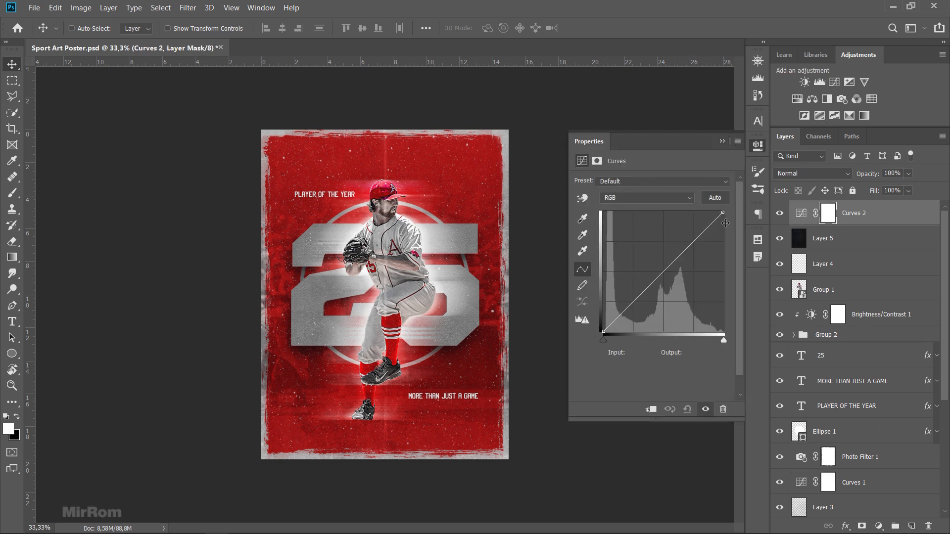
drag(604, 340, 606, 343)
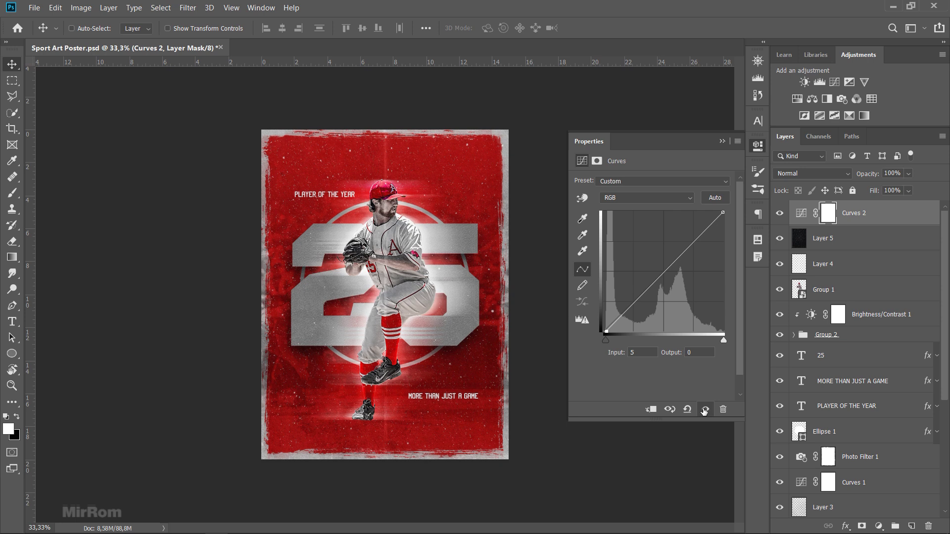
click(661, 200)
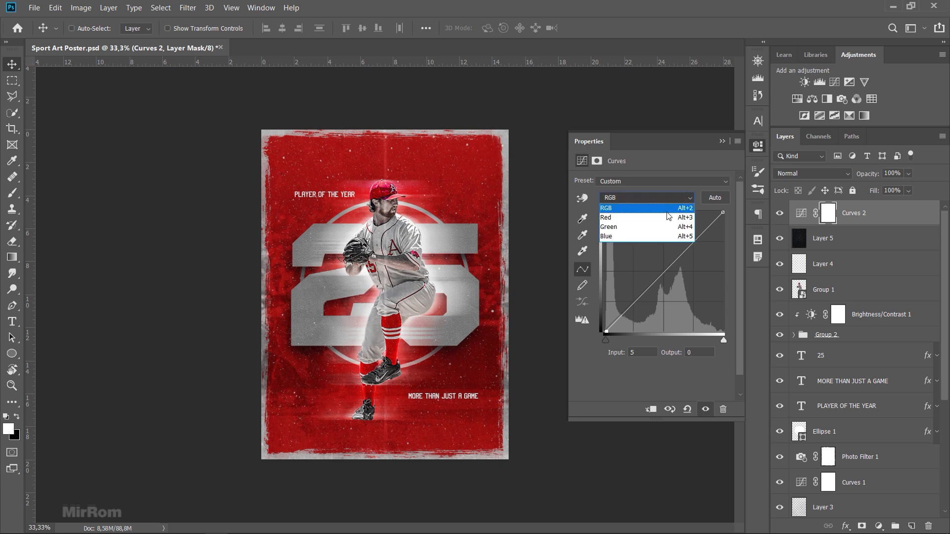
click(656, 236)
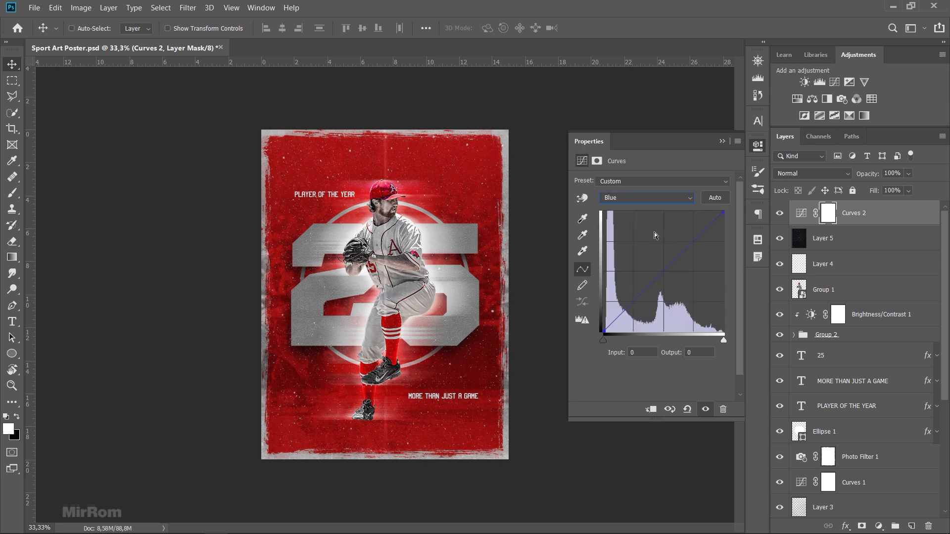
drag(723, 213, 730, 244)
drag(604, 331, 591, 327)
click(722, 141)
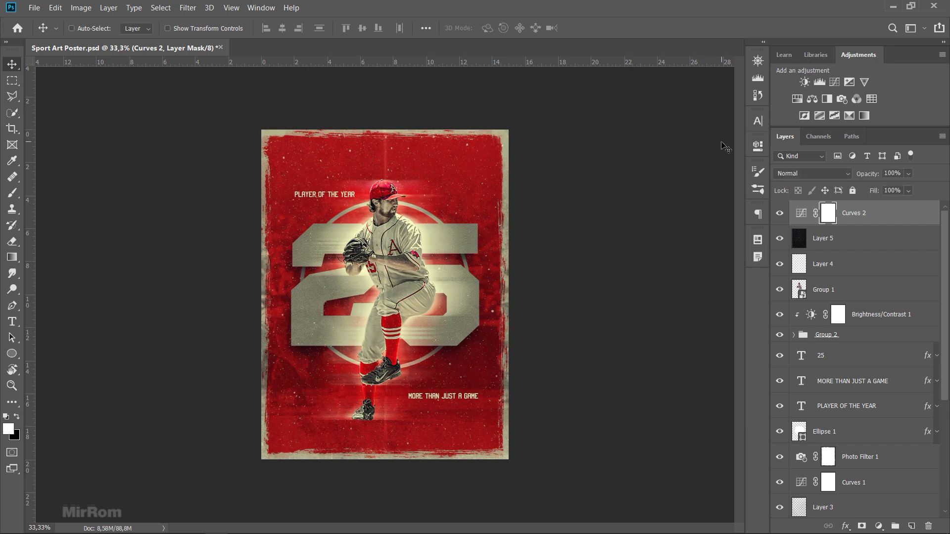
Align the 25 layer horizontally centred on the Ellipse 1 ring
scroll(841, 297, down, 1)
scroll(841, 297, down, 2)
ctrl+click(841, 279)
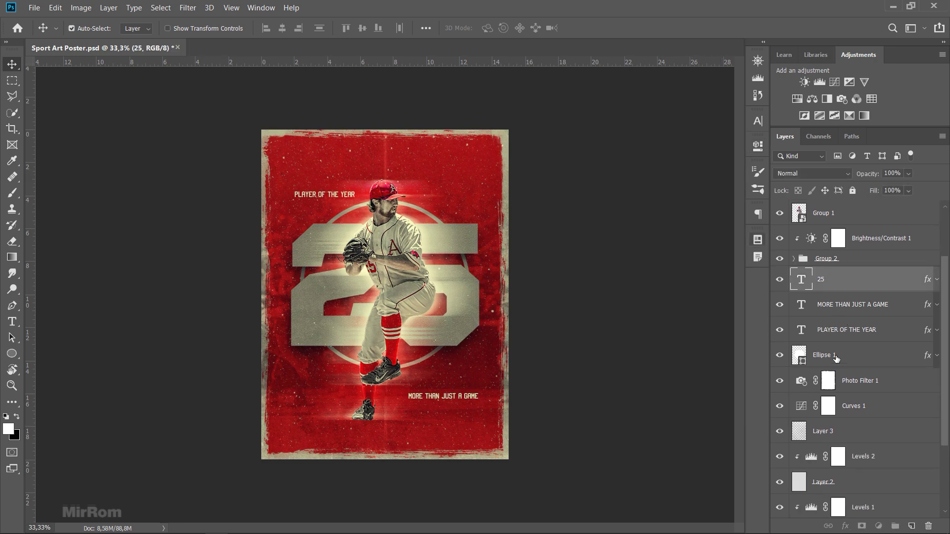
ctrl+click(836, 359)
scroll(835, 359, down, 4)
ctrl+click(836, 505)
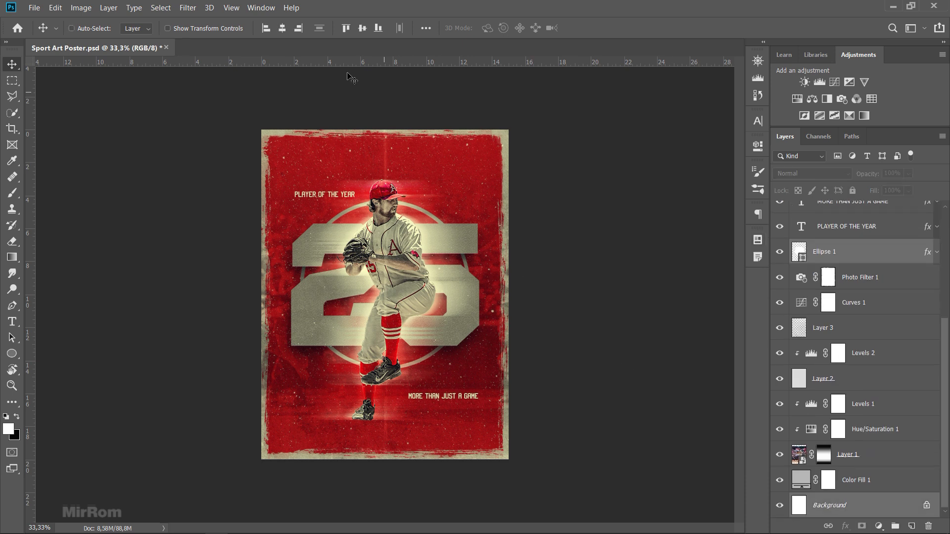
click(282, 28)
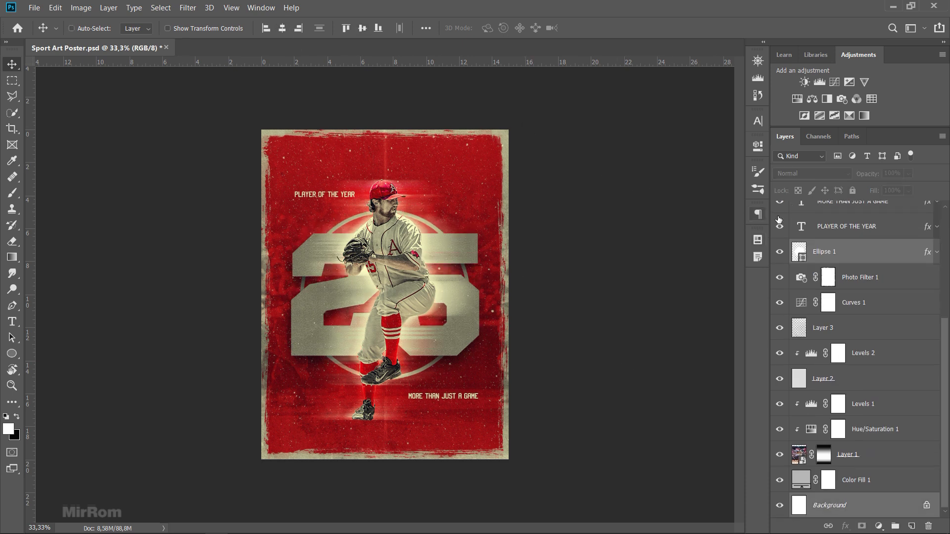
Nudge the PLAYER OF THE YEAR and MORE THAN JUST A GAME captions down slightly
click(824, 252)
click(825, 231)
key(Down)
key(Down)
key(Down)
key(Down)
key(Down)
key(Down)
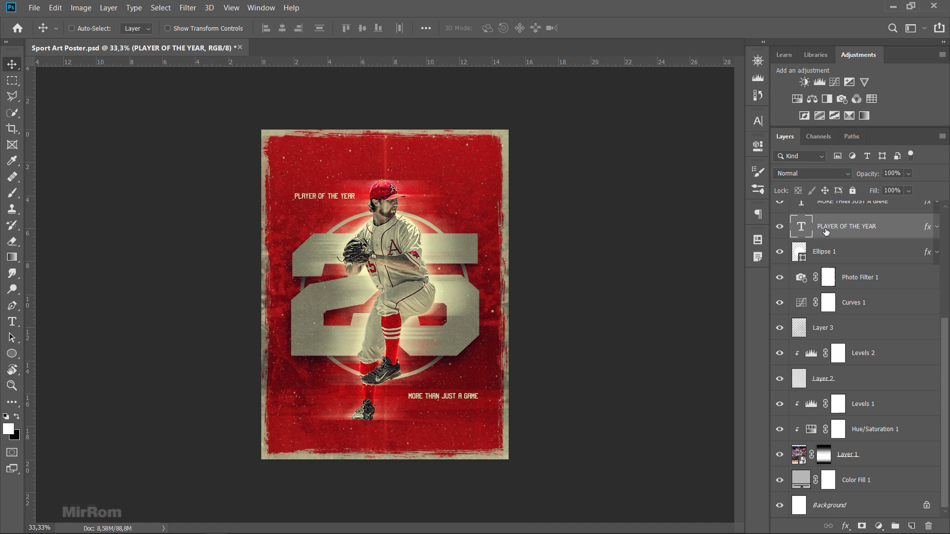
key(Down)
key(Down)
key(Down)
scroll(825, 231, up, 2)
click(837, 261)
key(Down)
key(Down)
key(Down)
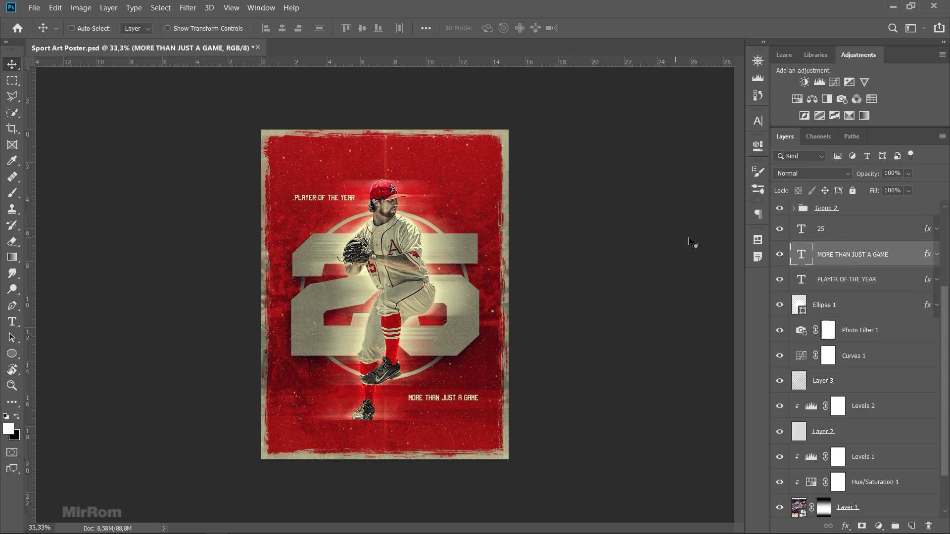
Duplicate Layer 3 to create Layer 3 copy
scroll(838, 310, down, 2)
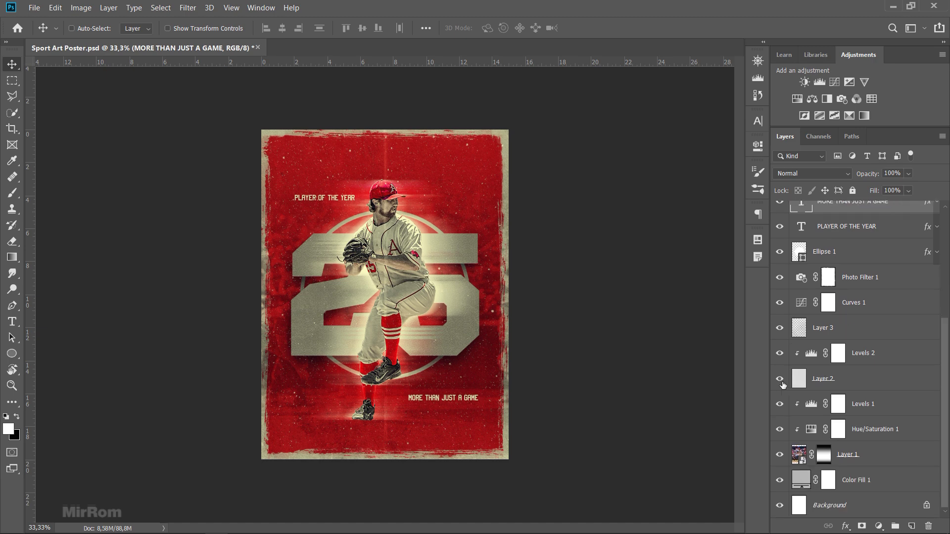
click(780, 327)
click(843, 330)
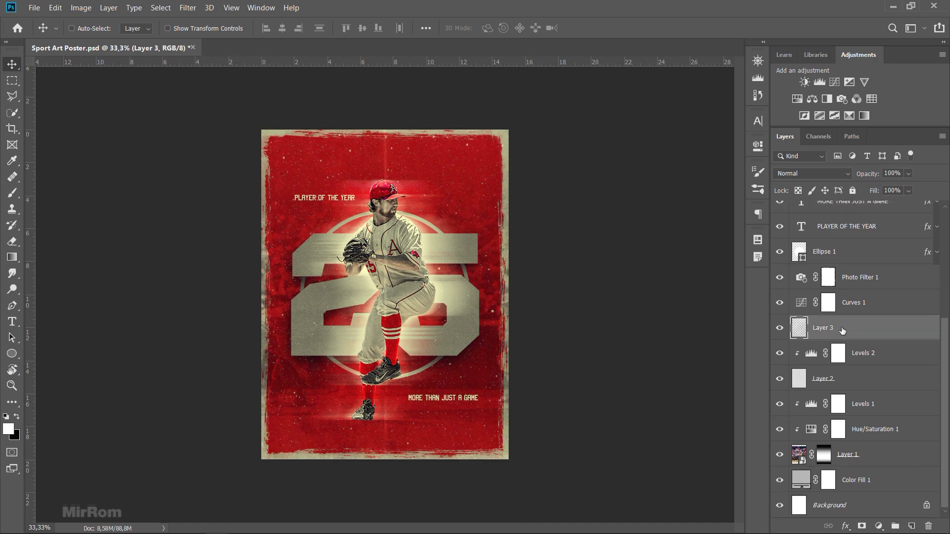
key(ctrl+j)
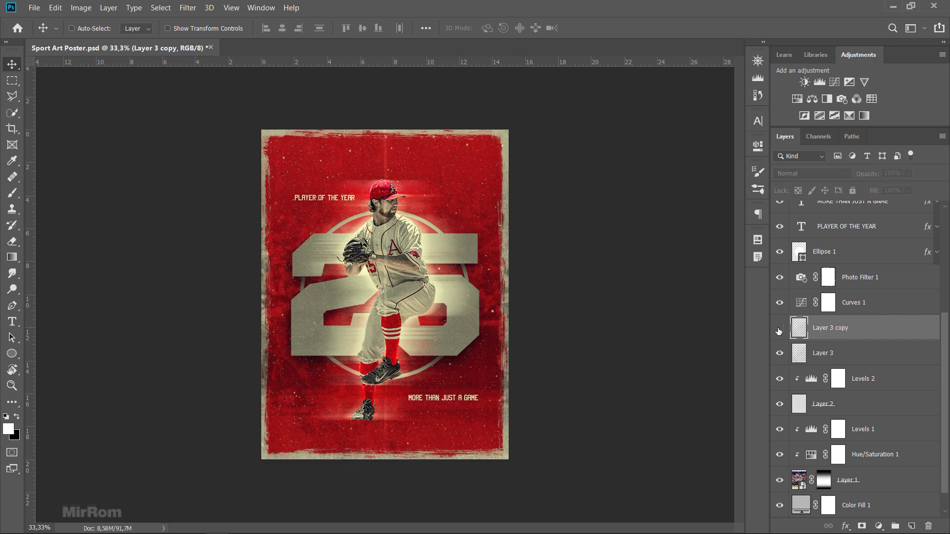